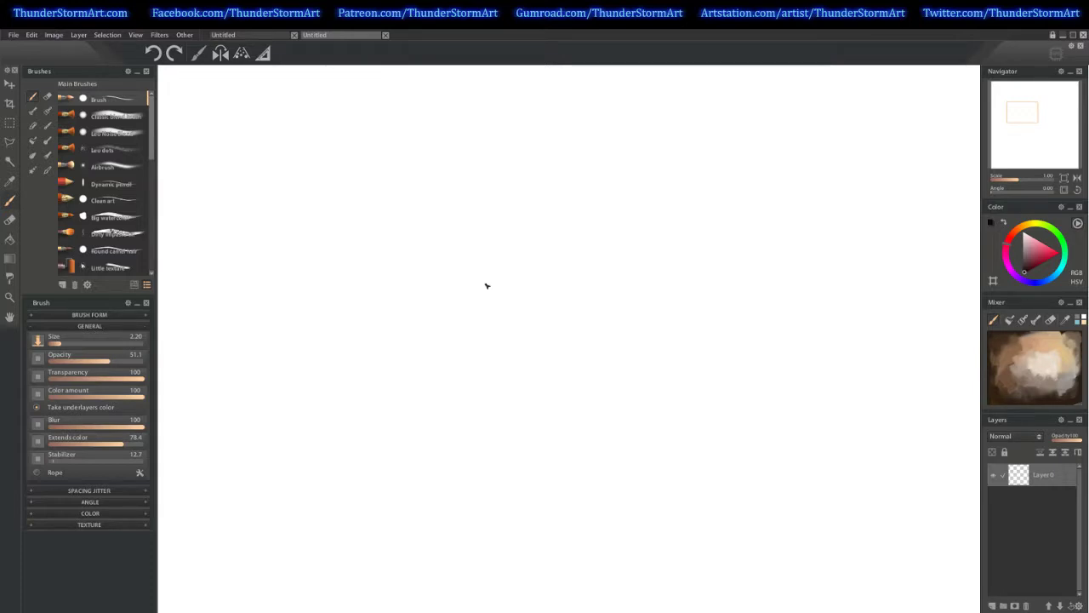
{"action": "mouse_move", "coordinate": [487, 286]}
{"action": "left_mouse_down"}
{"action": "mouse_move", "coordinate": [496, 312]}
{"action": "mouse_move", "coordinate": [511, 288]}
{"action": "mouse_move", "coordinate": [596, 249]}
{"action": "left_mouse_up"}
{"action": "mouse_move", "coordinate": [657, 288]}
{"action": "left_mouse_down"}
{"action": "mouse_move", "coordinate": [458, 446]}
{"action": "mouse_move", "coordinate": [691, 212]}
{"action": "left_mouse_up"}
{"action": "key", "text": "Delete"}
Select the Classic blend brush and enlarge it to size 139
{"action": "left_click", "coordinate": [127, 117]}
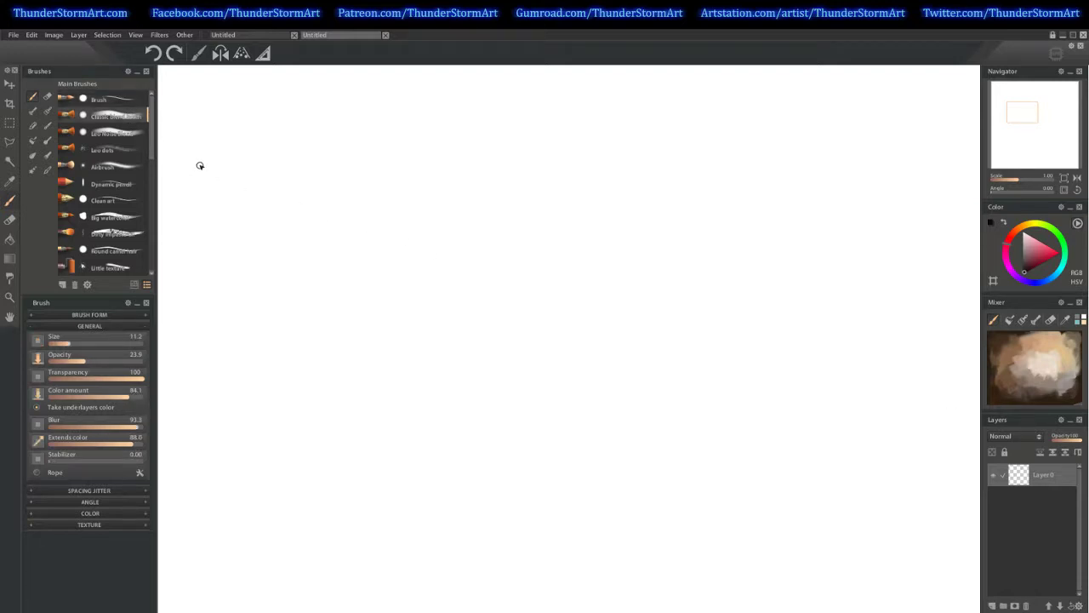
{"action": "key", "text": "bracketright"}
{"action": "key", "text": "bracketright"}
{"action": "key", "text": "bracketright"}
{"action": "key", "text": "bracketright"}
{"action": "key", "text": "bracketright"}
{"action": "key", "text": "bracketright"}
{"action": "key", "text": "bracketright"}
{"action": "key", "text": "bracketright"}
{"action": "key", "text": "bracketright"}
{"action": "key", "text": "bracketright"}
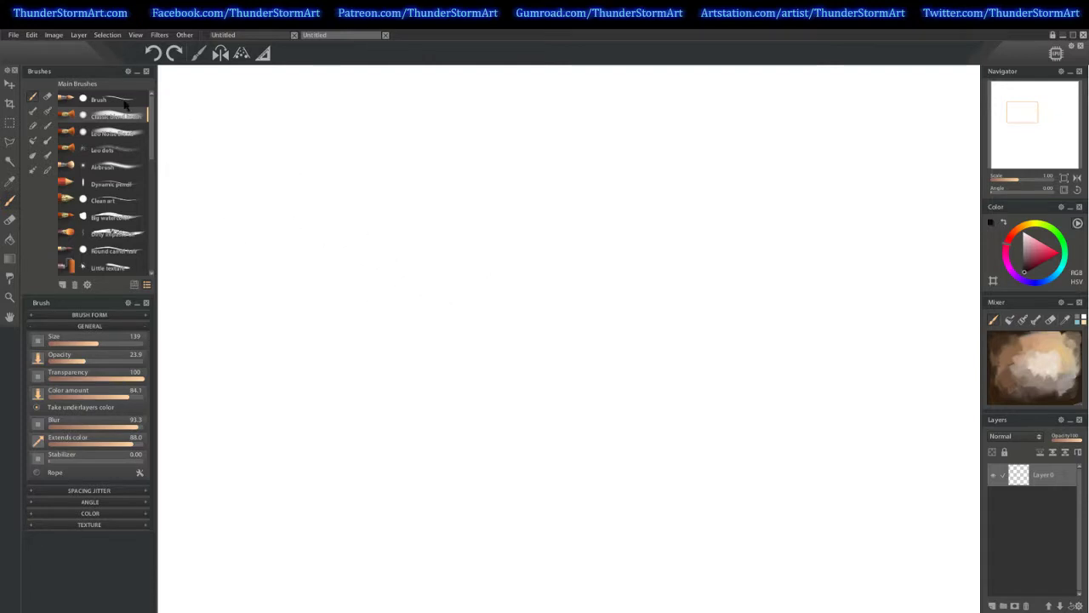
With the basic Brush enlarged to size 488, paint broad near-black strokes over the canvas's lower-right corner
{"action": "left_click", "coordinate": [124, 101]}
{"action": "left_click", "coordinate": [999, 179]}
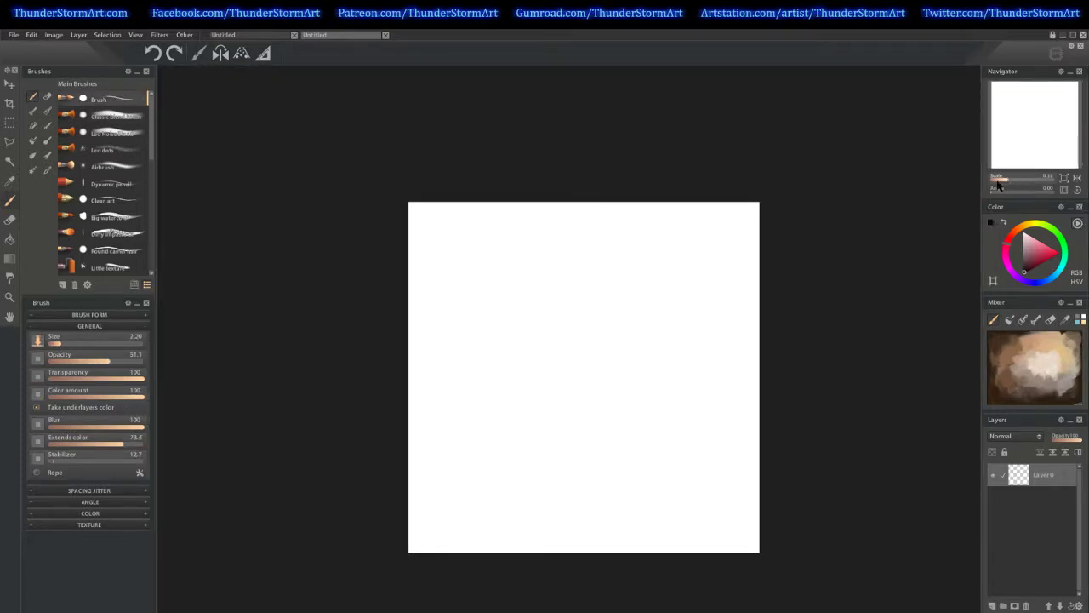
{"action": "key", "text": "bracketright"}
{"action": "key", "text": "bracketright"}
{"action": "key", "text": "bracketright"}
{"action": "key", "text": "bracketright"}
{"action": "key", "text": "bracketright"}
{"action": "key", "text": "bracketright"}
{"action": "key", "text": "bracketright"}
{"action": "key", "text": "bracketright"}
{"action": "key", "text": "bracketright"}
{"action": "key", "text": "bracketright"}
{"action": "key", "text": "bracketright"}
{"action": "key", "text": "bracketright"}
{"action": "key", "text": "bracketright"}
{"action": "key", "text": "bracketright"}
{"action": "mouse_move", "coordinate": [763, 364]}
{"action": "left_mouse_down"}
{"action": "mouse_move", "coordinate": [645, 435]}
{"action": "mouse_move", "coordinate": [543, 579]}
{"action": "mouse_move", "coordinate": [813, 364]}
{"action": "mouse_move", "coordinate": [591, 582]}
{"action": "mouse_move", "coordinate": [756, 452]}
{"action": "mouse_move", "coordinate": [787, 476]}
{"action": "mouse_move", "coordinate": [764, 535]}
{"action": "mouse_move", "coordinate": [706, 591]}
{"action": "left_mouse_up"}
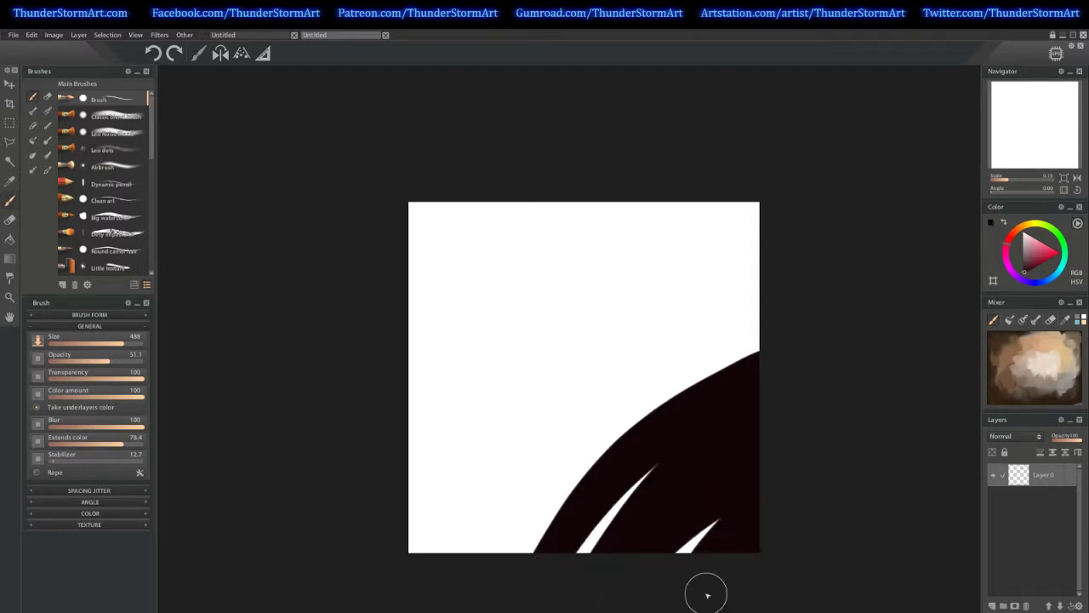
Cover the canvas with a grey-brown sampled from the mixer and rework near-black diagonal strokes in the lower-right corner
{"action": "left_click", "coordinate": [1056, 377]}
{"action": "mouse_move", "coordinate": [753, 408]}
{"action": "left_mouse_down"}
{"action": "mouse_move", "coordinate": [684, 474]}
{"action": "mouse_move", "coordinate": [574, 486]}
{"action": "mouse_move", "coordinate": [428, 596]}
{"action": "mouse_move", "coordinate": [584, 214]}
{"action": "mouse_move", "coordinate": [557, 219]}
{"action": "mouse_move", "coordinate": [413, 310]}
{"action": "mouse_move", "coordinate": [331, 331]}
{"action": "mouse_move", "coordinate": [433, 187]}
{"action": "mouse_move", "coordinate": [888, 189]}
{"action": "mouse_move", "coordinate": [788, 204]}
{"action": "mouse_move", "coordinate": [771, 171]}
{"action": "left_mouse_up"}
{"action": "mouse_move", "coordinate": [434, 421]}
{"action": "left_mouse_down"}
{"action": "mouse_move", "coordinate": [480, 352]}
{"action": "mouse_move", "coordinate": [520, 341]}
{"action": "mouse_move", "coordinate": [526, 463]}
{"action": "mouse_move", "coordinate": [503, 508]}
{"action": "mouse_move", "coordinate": [703, 275]}
{"action": "mouse_move", "coordinate": [445, 479]}
{"action": "mouse_move", "coordinate": [822, 281]}
{"action": "mouse_move", "coordinate": [812, 258]}
{"action": "mouse_move", "coordinate": [642, 352]}
{"action": "mouse_move", "coordinate": [652, 275]}
{"action": "mouse_move", "coordinate": [539, 297]}
{"action": "left_mouse_up"}
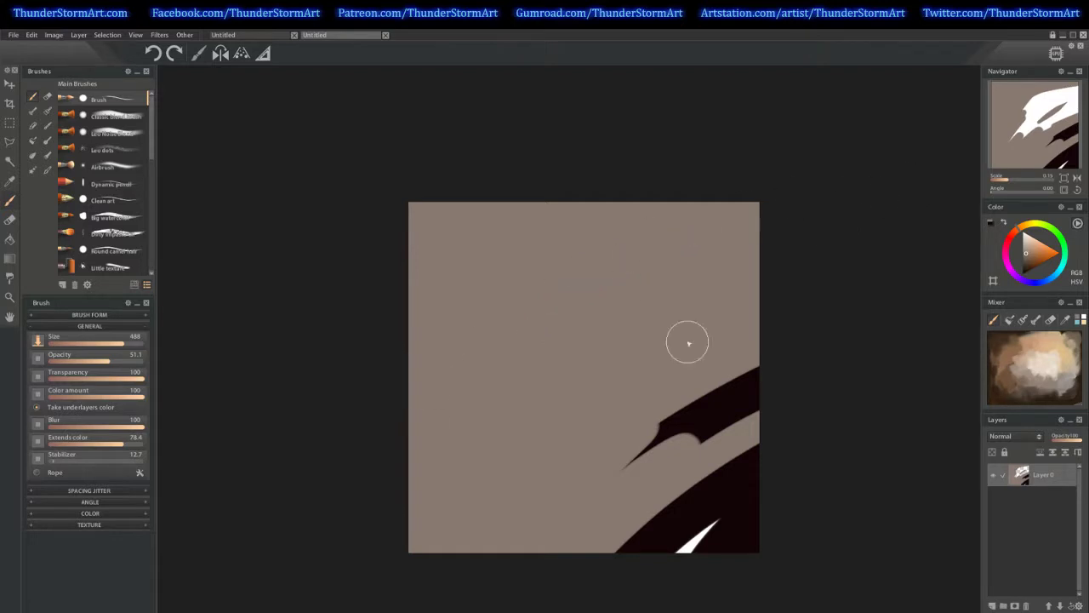
{"action": "mouse_move", "coordinate": [693, 523]}
{"action": "left_mouse_down"}
{"action": "mouse_move", "coordinate": [766, 513]}
{"action": "mouse_move", "coordinate": [746, 496]}
{"action": "mouse_move", "coordinate": [681, 540]}
{"action": "mouse_move", "coordinate": [621, 540]}
{"action": "mouse_move", "coordinate": [737, 444]}
{"action": "left_mouse_up"}
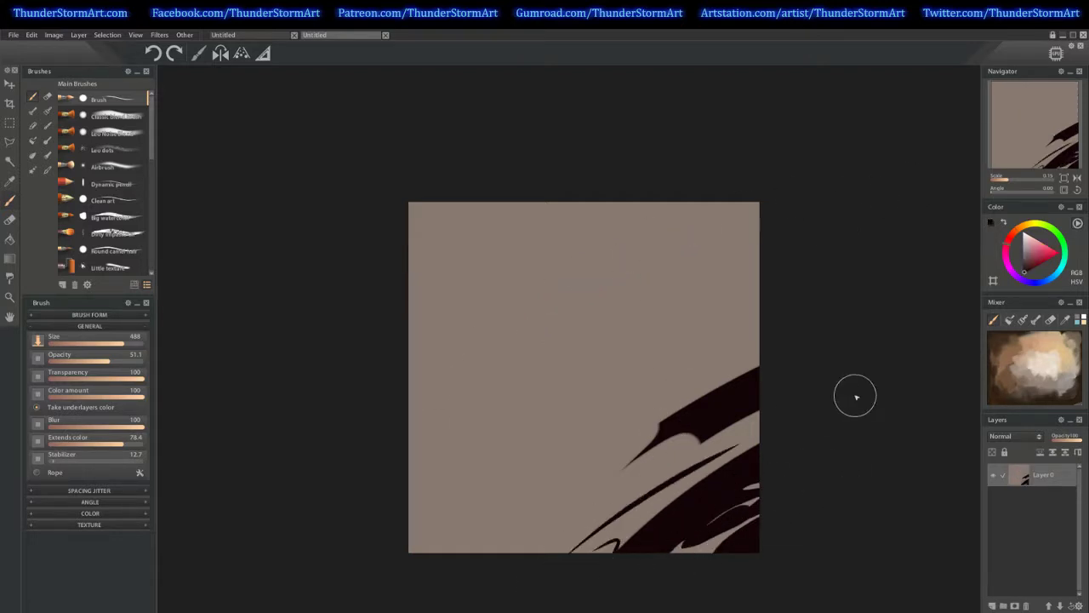
Paint soft, slightly darker grey-brown diagonal strokes across the middle and extend near-black strokes through the lower part of the canvas
{"action": "left_click", "coordinate": [1053, 389]}
{"action": "left_click_drag", "start_coordinate": [500, 543], "coordinate": [696, 436]}
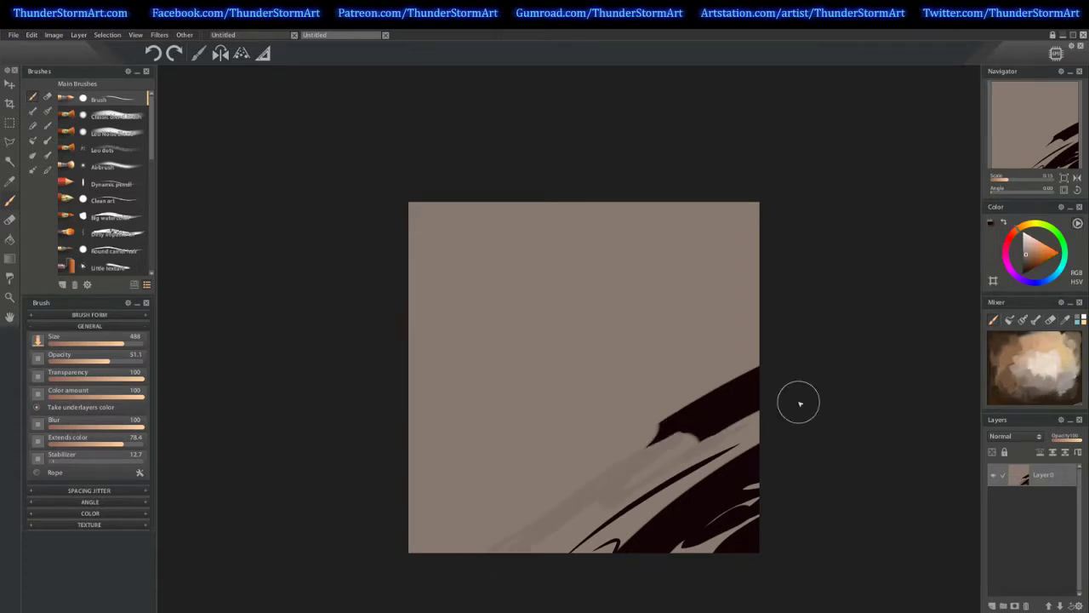
{"action": "mouse_move", "coordinate": [533, 516]}
{"action": "left_mouse_down"}
{"action": "mouse_move", "coordinate": [662, 382]}
{"action": "mouse_move", "coordinate": [389, 474]}
{"action": "mouse_move", "coordinate": [599, 383]}
{"action": "mouse_move", "coordinate": [443, 511]}
{"action": "left_mouse_up"}
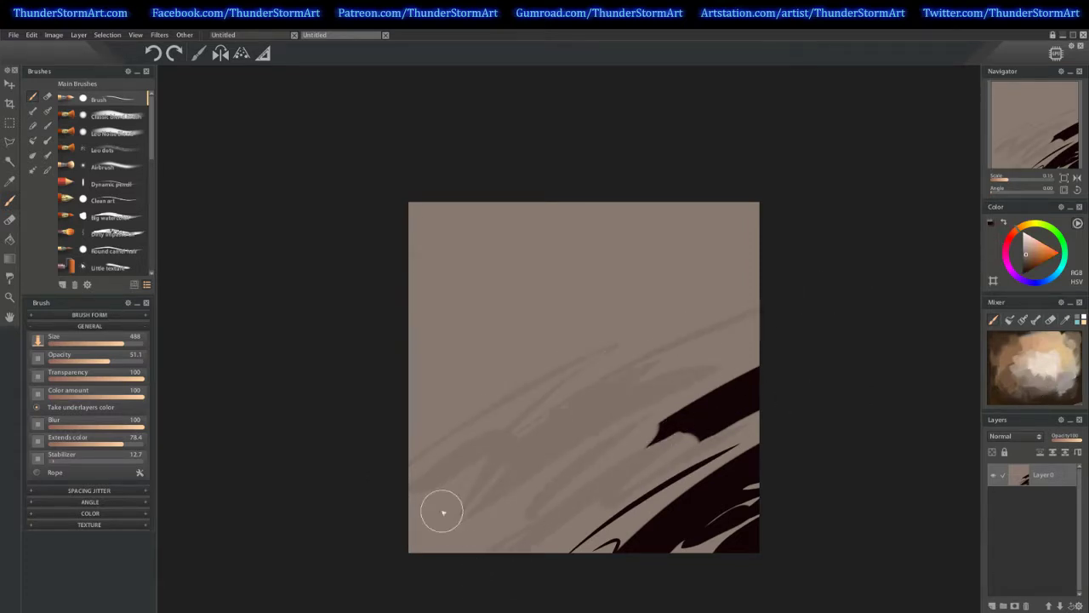
{"action": "mouse_move", "coordinate": [564, 457]}
{"action": "left_mouse_down"}
{"action": "mouse_move", "coordinate": [702, 416]}
{"action": "mouse_move", "coordinate": [566, 481]}
{"action": "mouse_move", "coordinate": [431, 571]}
{"action": "mouse_move", "coordinate": [600, 486]}
{"action": "mouse_move", "coordinate": [556, 527]}
{"action": "mouse_move", "coordinate": [761, 422]}
{"action": "left_mouse_up"}
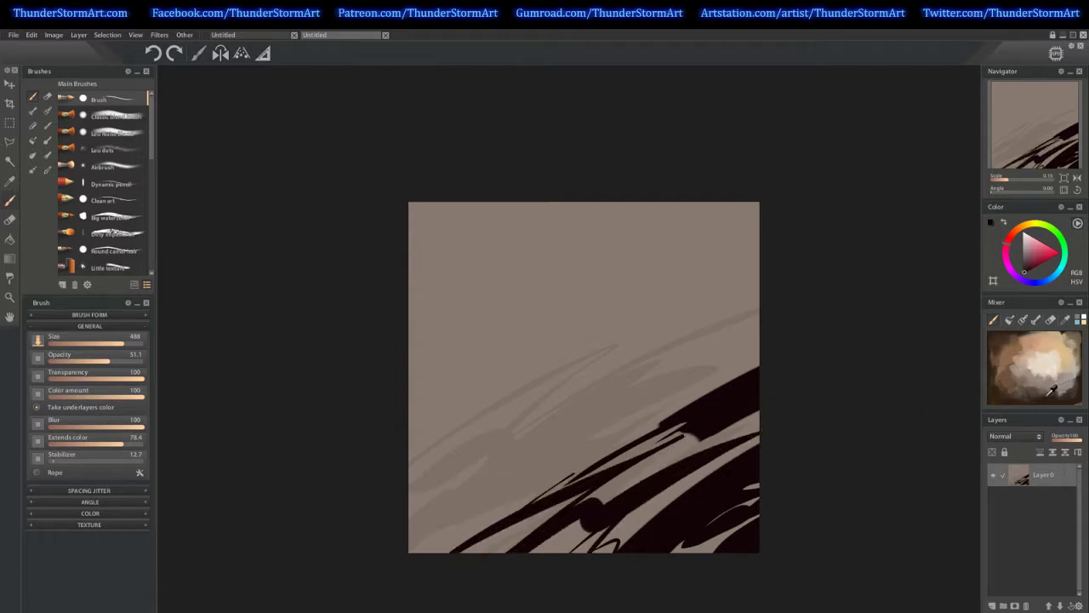
Sample a dark brown from the mixer and paint diagonal strokes across the lower and middle canvas
{"action": "left_click", "coordinate": [1052, 390]}
{"action": "mouse_move", "coordinate": [724, 461]}
{"action": "left_mouse_down"}
{"action": "mouse_move", "coordinate": [590, 542]}
{"action": "mouse_move", "coordinate": [663, 505]}
{"action": "mouse_move", "coordinate": [508, 544]}
{"action": "mouse_move", "coordinate": [388, 604]}
{"action": "mouse_move", "coordinate": [666, 388]}
{"action": "mouse_move", "coordinate": [400, 526]}
{"action": "mouse_move", "coordinate": [598, 328]}
{"action": "left_mouse_up"}
{"action": "left_click_drag", "start_coordinate": [430, 426], "coordinate": [672, 302]}
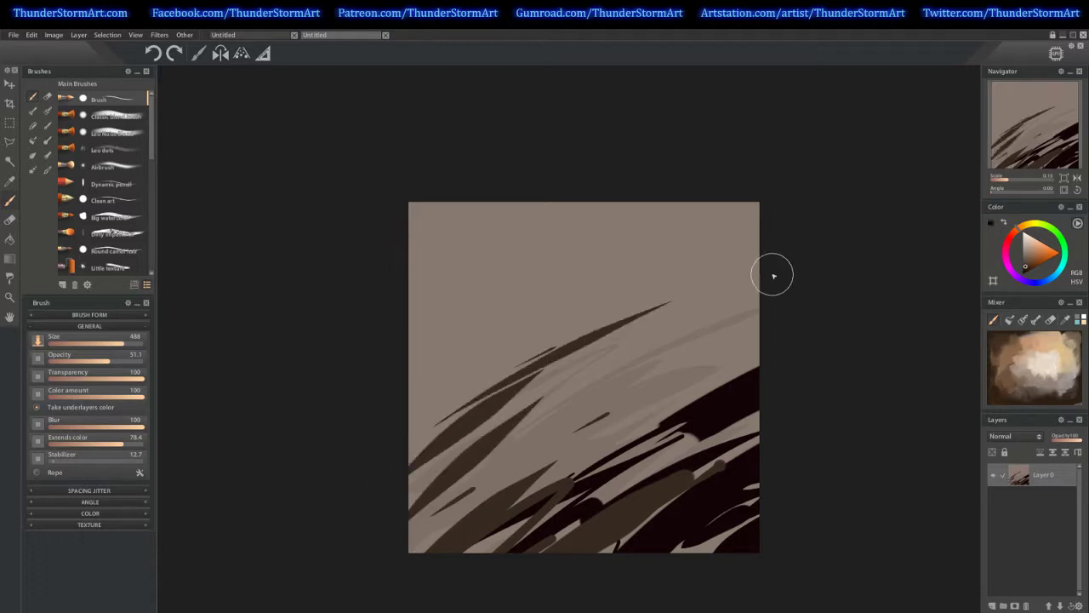
{"action": "left_click_drag", "start_coordinate": [773, 275], "coordinate": [698, 314]}
{"action": "left_click_drag", "start_coordinate": [685, 367], "coordinate": [638, 391]}
Sample the canvas's darker grey-brown and paint sweeping diagonal strokes over the middle and upper areas
{"action": "left_click", "coordinate": [637, 385], "text": "alt"}
{"action": "left_click_drag", "start_coordinate": [655, 337], "coordinate": [473, 426]}
{"action": "left_click_drag", "start_coordinate": [727, 270], "coordinate": [587, 327]}
{"action": "left_click_drag", "start_coordinate": [561, 311], "coordinate": [466, 362]}
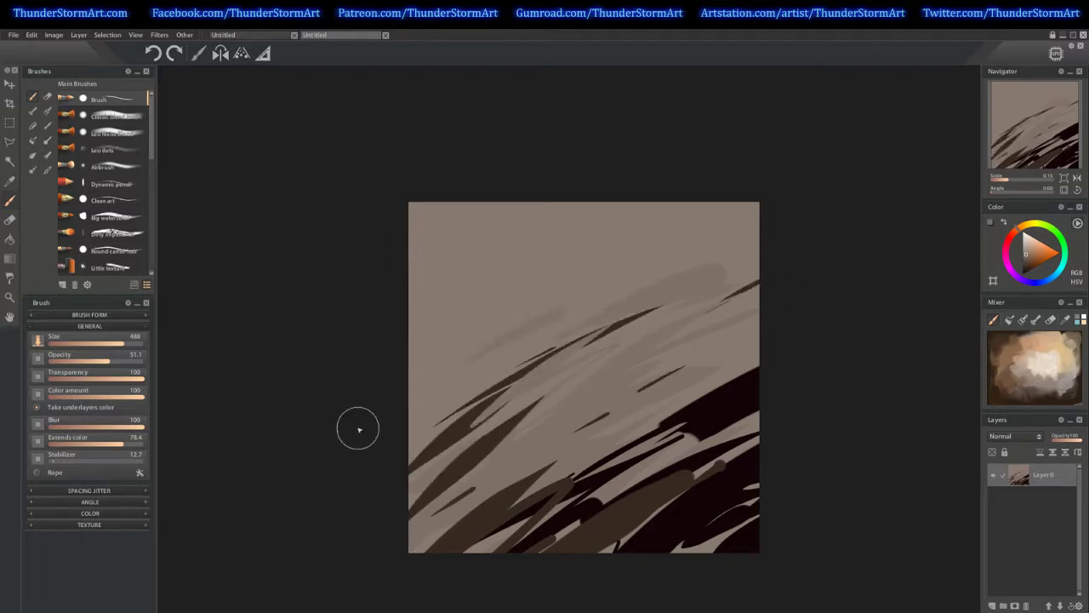
{"action": "left_click_drag", "start_coordinate": [588, 267], "coordinate": [399, 370]}
{"action": "left_click_drag", "start_coordinate": [601, 237], "coordinate": [386, 363]}
{"action": "left_click_drag", "start_coordinate": [647, 204], "coordinate": [408, 332]}
{"action": "left_click_drag", "start_coordinate": [738, 215], "coordinate": [557, 298]}
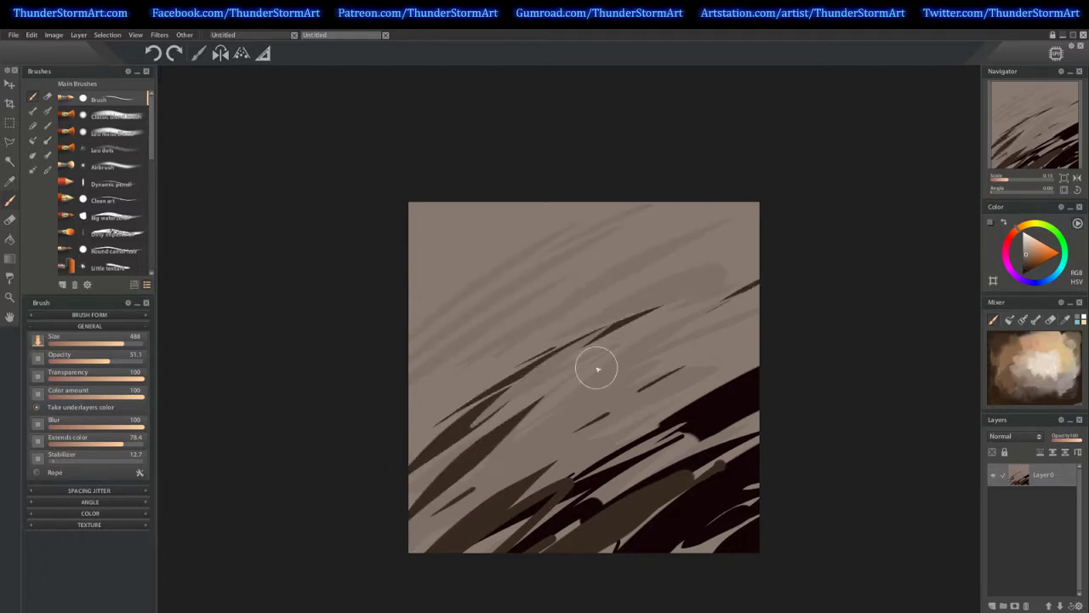
Sample lighter browns from the mixer and paint long diagonal highlight strokes across the upper half of the canvas
{"action": "left_click", "coordinate": [1049, 373]}
{"action": "left_click", "coordinate": [1046, 374]}
{"action": "mouse_move", "coordinate": [404, 239]}
{"action": "left_mouse_down"}
{"action": "mouse_move", "coordinate": [482, 188]}
{"action": "mouse_move", "coordinate": [550, 174]}
{"action": "left_mouse_up"}
{"action": "mouse_move", "coordinate": [403, 264]}
{"action": "left_mouse_down"}
{"action": "mouse_move", "coordinate": [507, 197]}
{"action": "mouse_move", "coordinate": [403, 270]}
{"action": "mouse_move", "coordinate": [574, 194]}
{"action": "left_mouse_up"}
{"action": "left_click", "coordinate": [1053, 368]}
{"action": "left_click_drag", "start_coordinate": [404, 320], "coordinate": [630, 194]}
{"action": "left_click_drag", "start_coordinate": [475, 293], "coordinate": [718, 182]}
{"action": "mouse_move", "coordinate": [459, 343]}
{"action": "left_mouse_down"}
{"action": "mouse_move", "coordinate": [585, 254]}
{"action": "mouse_move", "coordinate": [724, 204]}
{"action": "left_mouse_up"}
{"action": "mouse_move", "coordinate": [453, 369]}
{"action": "left_mouse_down"}
{"action": "mouse_move", "coordinate": [707, 215]}
{"action": "mouse_move", "coordinate": [660, 262]}
{"action": "left_mouse_up"}
{"action": "left_click_drag", "start_coordinate": [511, 354], "coordinate": [714, 250]}
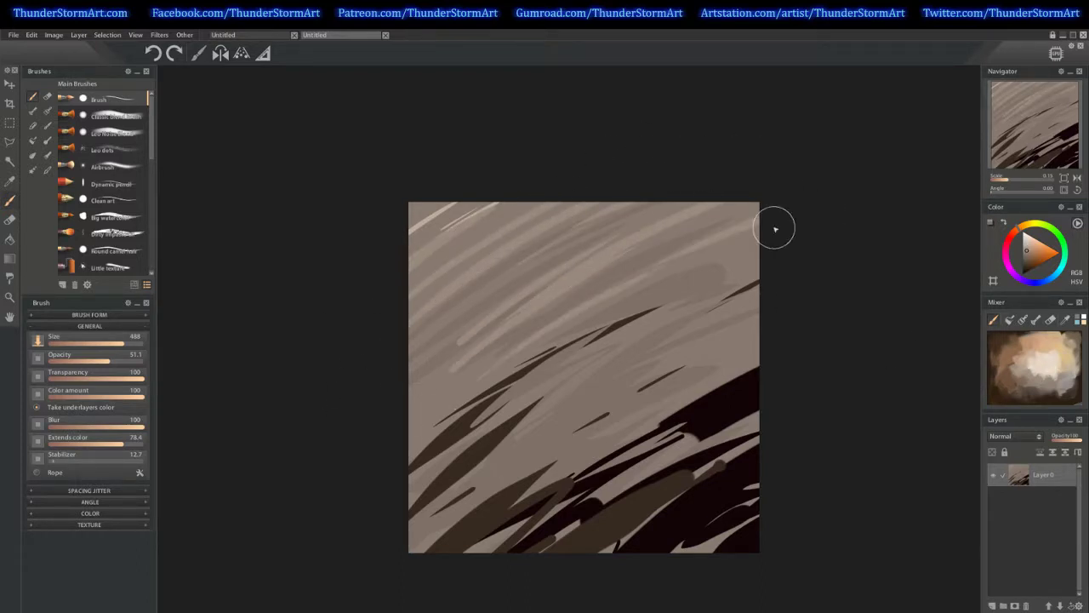
Sample the canvas's dark brown and paint thin diagonal strokes through the middle and lower-left areas
{"action": "left_click", "coordinate": [466, 417], "text": "alt"}
{"action": "left_click_drag", "start_coordinate": [479, 415], "coordinate": [591, 339]}
{"action": "mouse_move", "coordinate": [582, 375]}
{"action": "left_mouse_down"}
{"action": "mouse_move", "coordinate": [750, 287]}
{"action": "mouse_move", "coordinate": [578, 394]}
{"action": "left_mouse_up"}
{"action": "left_click_drag", "start_coordinate": [716, 331], "coordinate": [587, 390]}
{"action": "left_click_drag", "start_coordinate": [603, 391], "coordinate": [547, 431]}
{"action": "left_click_drag", "start_coordinate": [472, 491], "coordinate": [448, 507]}
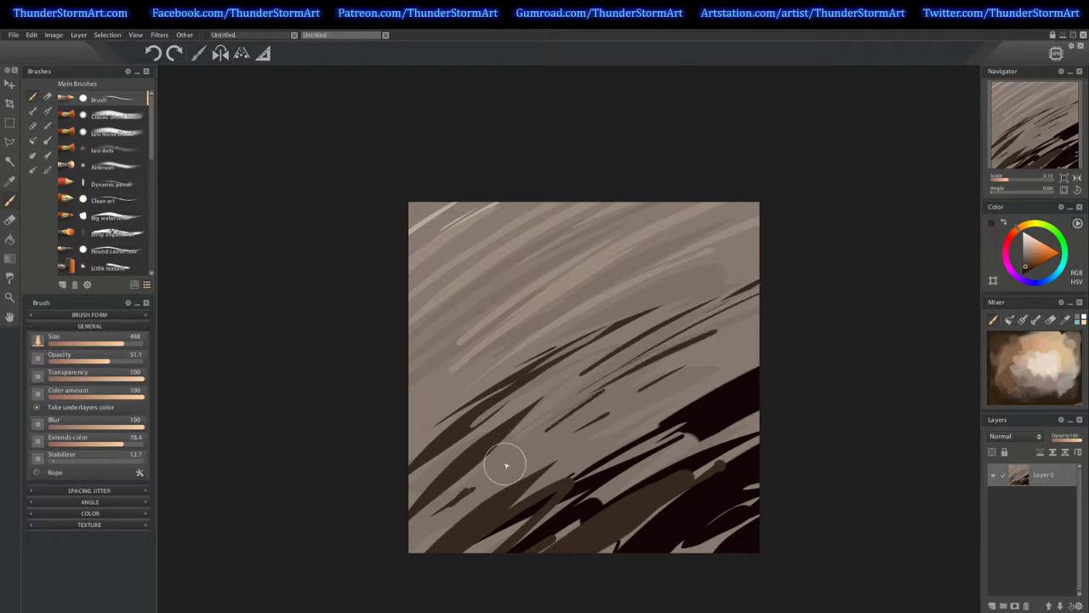
{"action": "left_click_drag", "start_coordinate": [506, 465], "coordinate": [652, 397]}
Sample the near-black and add diagonal strokes along the bottom and lower-right of the canvas
{"action": "left_click", "coordinate": [719, 395], "text": "alt"}
{"action": "left_click_drag", "start_coordinate": [684, 429], "coordinate": [579, 504]}
{"action": "left_click_drag", "start_coordinate": [676, 481], "coordinate": [587, 545]}
{"action": "left_click_drag", "start_coordinate": [683, 493], "coordinate": [606, 543]}
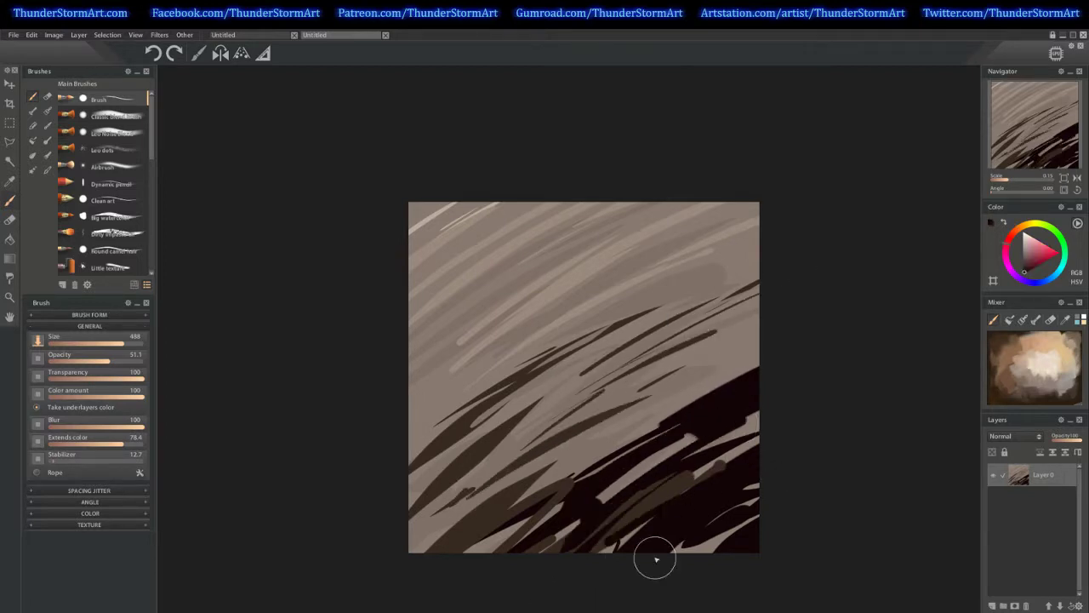
{"action": "left_click_drag", "start_coordinate": [741, 511], "coordinate": [683, 546]}
{"action": "left_click_drag", "start_coordinate": [558, 505], "coordinate": [509, 543]}
Add more thin dark brown diagonal strokes across the middle and break them up with sampled grey-brown
{"action": "left_click", "coordinate": [474, 516], "text": "alt"}
{"action": "mouse_move", "coordinate": [547, 473]}
{"action": "left_mouse_down"}
{"action": "mouse_move", "coordinate": [722, 375]}
{"action": "mouse_move", "coordinate": [663, 398]}
{"action": "mouse_move", "coordinate": [778, 326]}
{"action": "mouse_move", "coordinate": [588, 425]}
{"action": "mouse_move", "coordinate": [512, 447]}
{"action": "mouse_move", "coordinate": [456, 492]}
{"action": "mouse_move", "coordinate": [505, 438]}
{"action": "mouse_move", "coordinate": [703, 313]}
{"action": "left_mouse_up"}
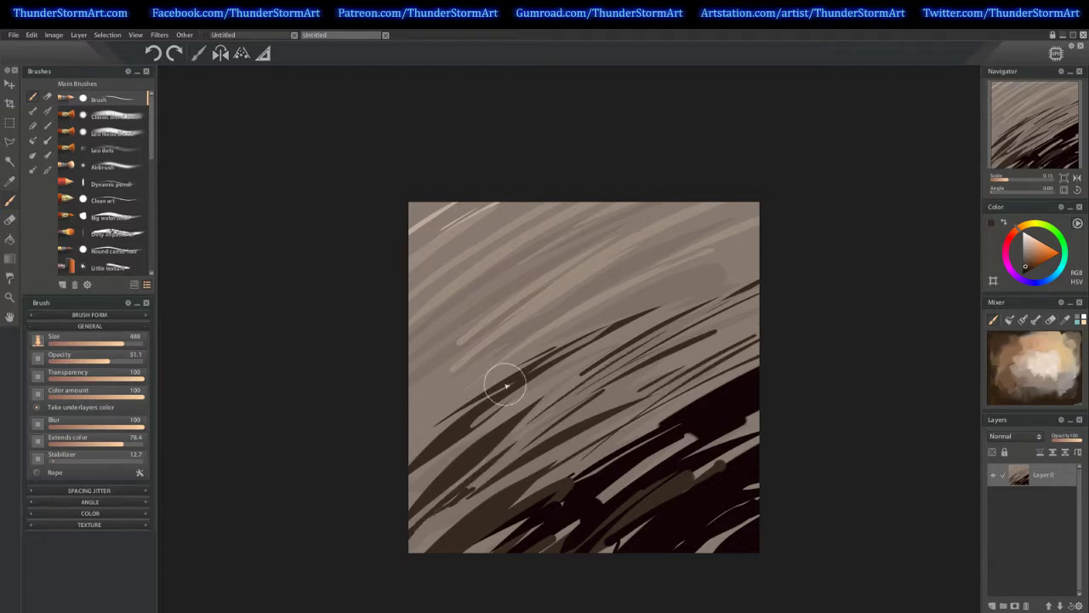
{"action": "mouse_move", "coordinate": [499, 382]}
{"action": "left_mouse_down"}
{"action": "mouse_move", "coordinate": [418, 434]}
{"action": "mouse_move", "coordinate": [459, 391]}
{"action": "left_mouse_up"}
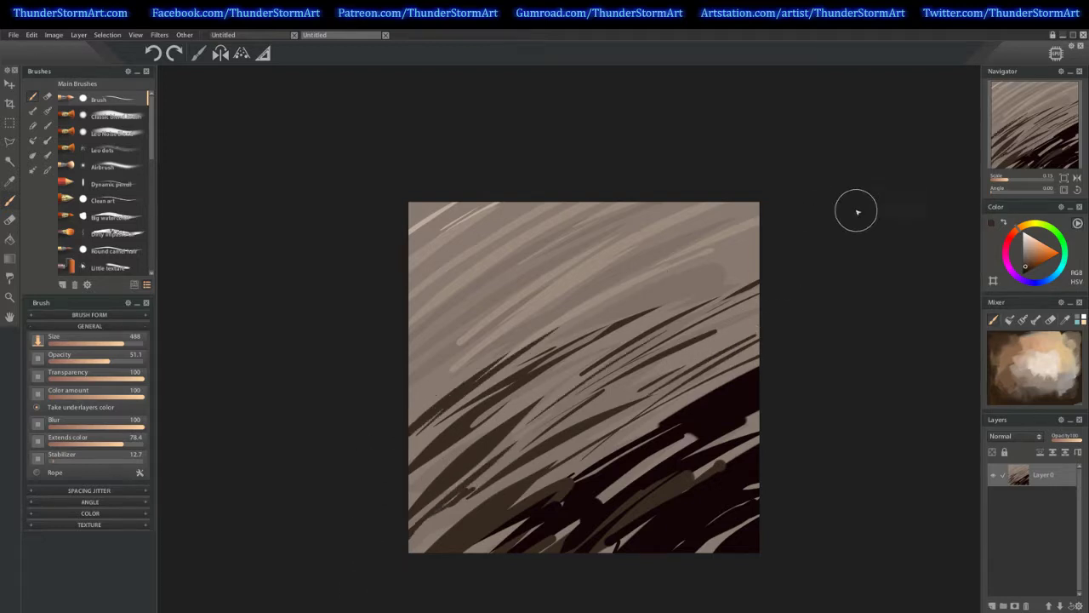
{"action": "left_click", "coordinate": [674, 276], "text": "alt"}
{"action": "left_click_drag", "start_coordinate": [531, 374], "coordinate": [475, 421]}
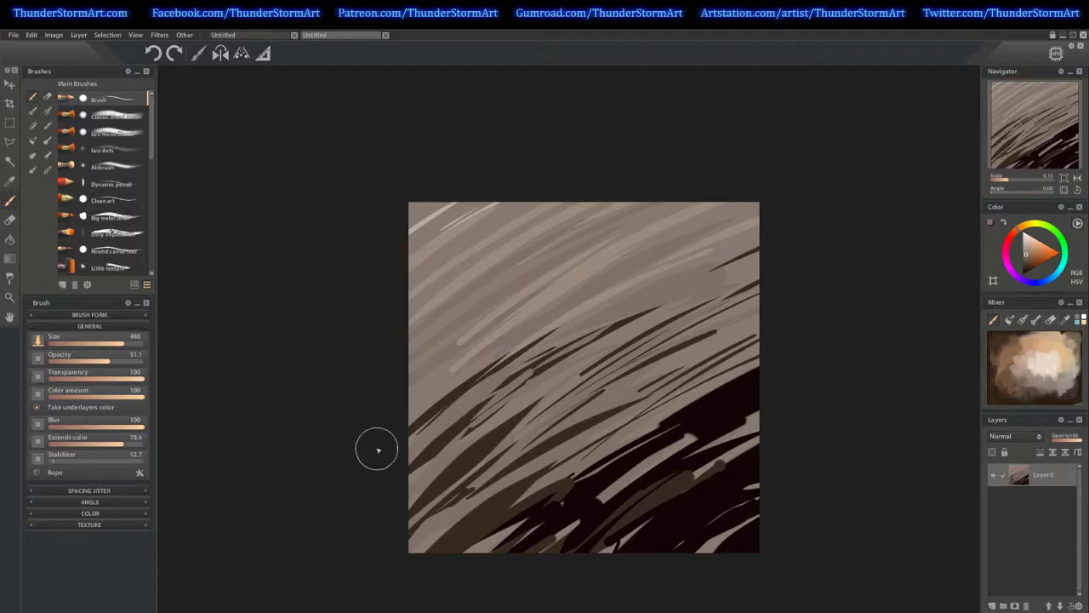
Sample dark brown and blend the upper edge of the near-black area with diagonal strokes
{"action": "left_click", "coordinate": [662, 490], "text": "alt"}
{"action": "mouse_move", "coordinate": [463, 555]}
{"action": "left_mouse_down"}
{"action": "mouse_move", "coordinate": [635, 434]}
{"action": "mouse_move", "coordinate": [759, 373]}
{"action": "left_mouse_up"}
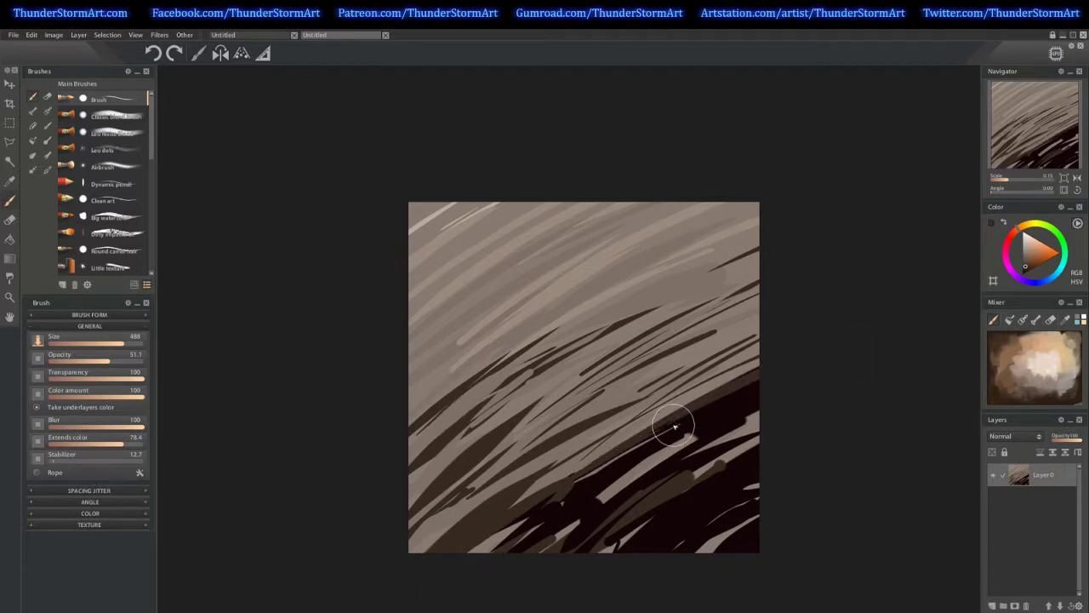
{"action": "left_click_drag", "start_coordinate": [570, 488], "coordinate": [782, 355]}
{"action": "left_click_drag", "start_coordinate": [489, 548], "coordinate": [708, 398]}
{"action": "left_click_drag", "start_coordinate": [569, 511], "coordinate": [694, 427]}
{"action": "left_click_drag", "start_coordinate": [604, 492], "coordinate": [666, 453]}
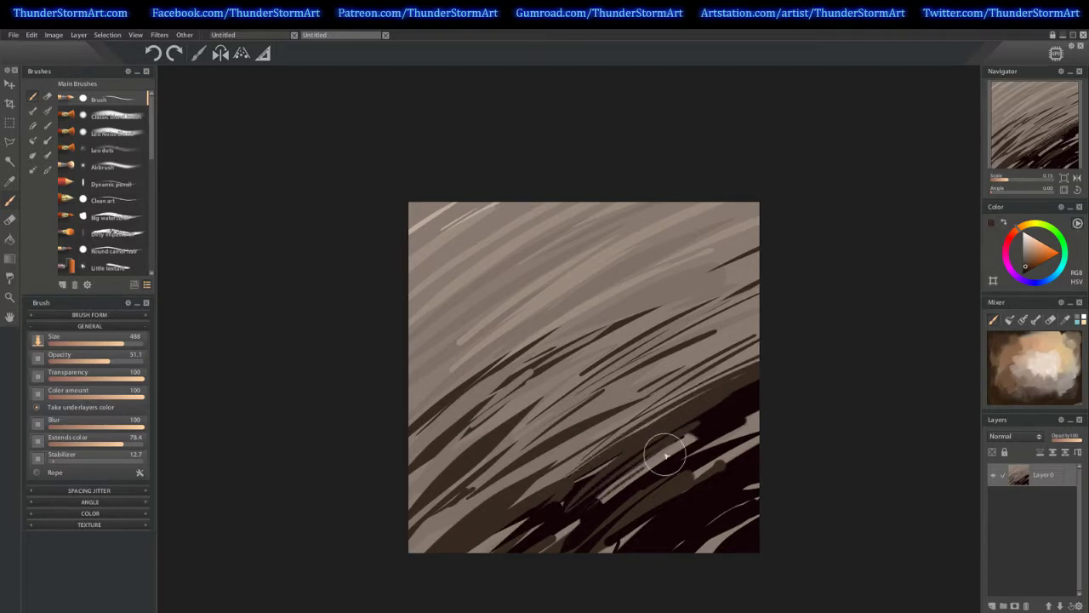
{"action": "left_click_drag", "start_coordinate": [525, 591], "coordinate": [756, 434]}
{"action": "left_click_drag", "start_coordinate": [667, 460], "coordinate": [759, 404]}
{"action": "left_click_drag", "start_coordinate": [665, 450], "coordinate": [706, 424]}
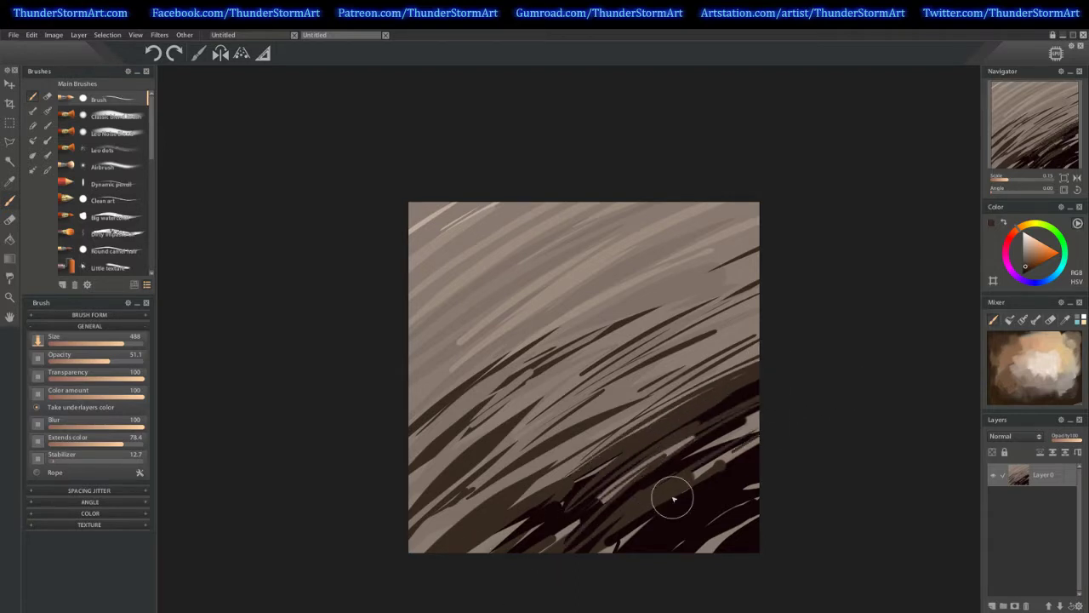
Layer more dark brown diagonal strokes over the lower-right shadows and out into the middle of the canvas
{"action": "left_click_drag", "start_coordinate": [673, 498], "coordinate": [793, 441]}
{"action": "left_click_drag", "start_coordinate": [567, 581], "coordinate": [843, 431]}
{"action": "left_click_drag", "start_coordinate": [638, 561], "coordinate": [774, 483]}
{"action": "left_click_drag", "start_coordinate": [676, 446], "coordinate": [391, 567]}
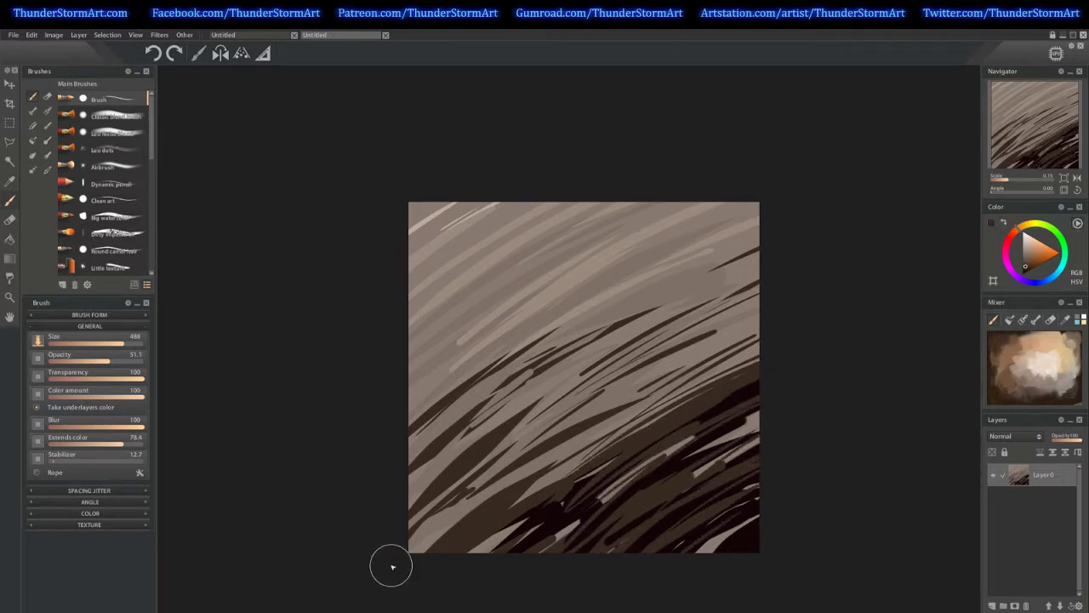
{"action": "left_click_drag", "start_coordinate": [685, 376], "coordinate": [440, 525]}
{"action": "left_click_drag", "start_coordinate": [839, 312], "coordinate": [564, 445]}
{"action": "left_click_drag", "start_coordinate": [889, 274], "coordinate": [552, 443]}
{"action": "left_click_drag", "start_coordinate": [938, 248], "coordinate": [550, 412]}
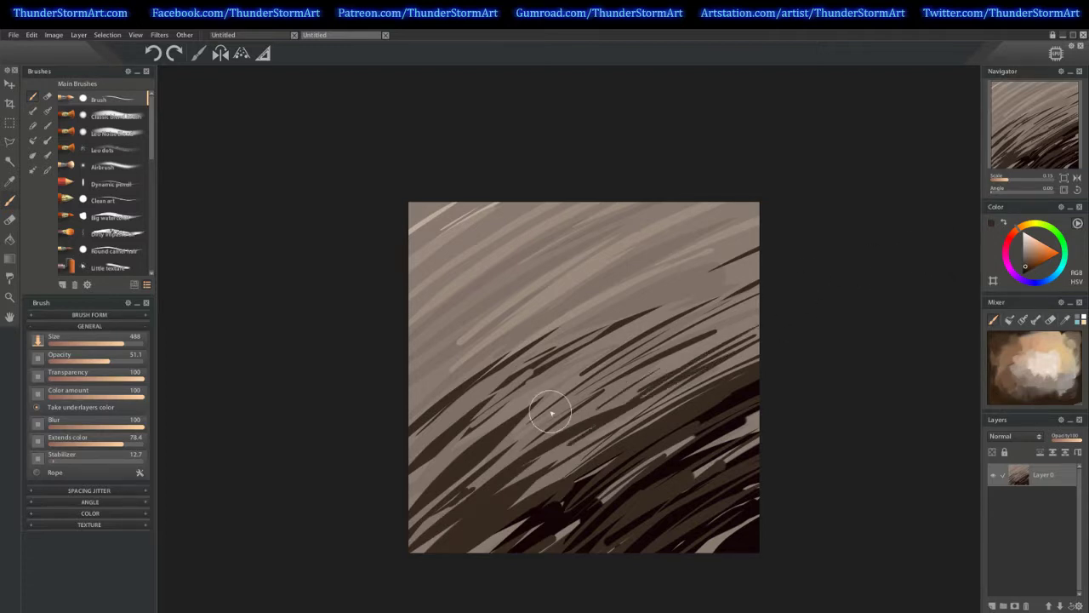
{"action": "mouse_move", "coordinate": [888, 297]}
{"action": "left_mouse_down"}
{"action": "mouse_move", "coordinate": [468, 565]}
{"action": "mouse_move", "coordinate": [437, 577]}
{"action": "mouse_move", "coordinate": [529, 506]}
{"action": "mouse_move", "coordinate": [424, 572]}
{"action": "mouse_move", "coordinate": [575, 469]}
{"action": "mouse_move", "coordinate": [501, 518]}
{"action": "mouse_move", "coordinate": [679, 436]}
{"action": "mouse_move", "coordinate": [737, 533]}
{"action": "left_mouse_up"}
Sample near-black and deepen the lower-right shadows with more diagonal strokes
{"action": "left_click", "coordinate": [528, 530], "text": "alt"}
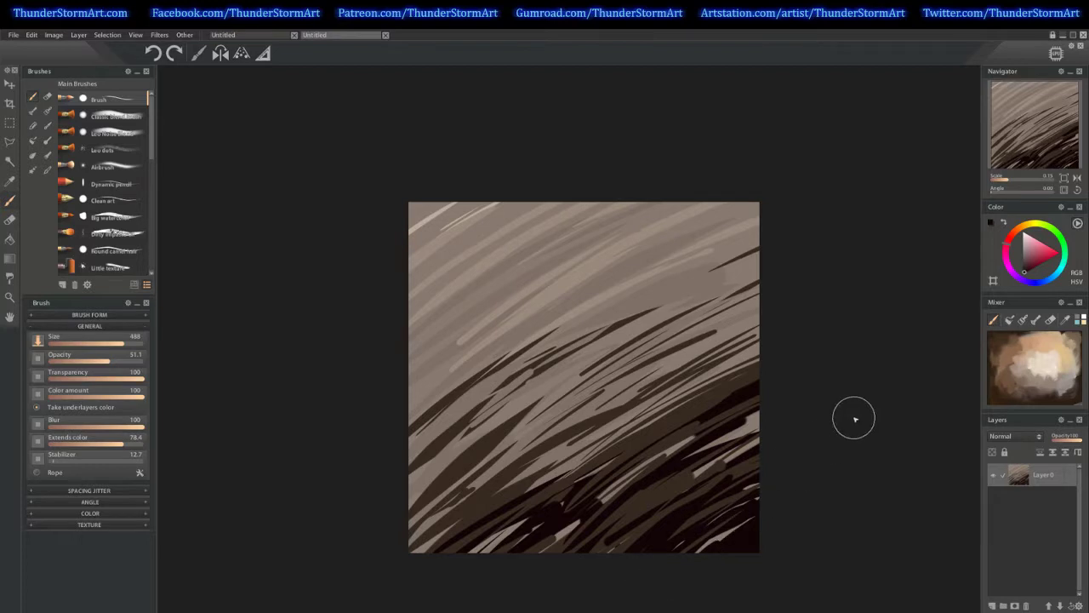
{"action": "mouse_move", "coordinate": [851, 417]}
{"action": "left_mouse_down"}
{"action": "mouse_move", "coordinate": [665, 503]}
{"action": "mouse_move", "coordinate": [742, 429]}
{"action": "mouse_move", "coordinate": [679, 476]}
{"action": "mouse_move", "coordinate": [819, 402]}
{"action": "mouse_move", "coordinate": [605, 561]}
{"action": "left_mouse_up"}
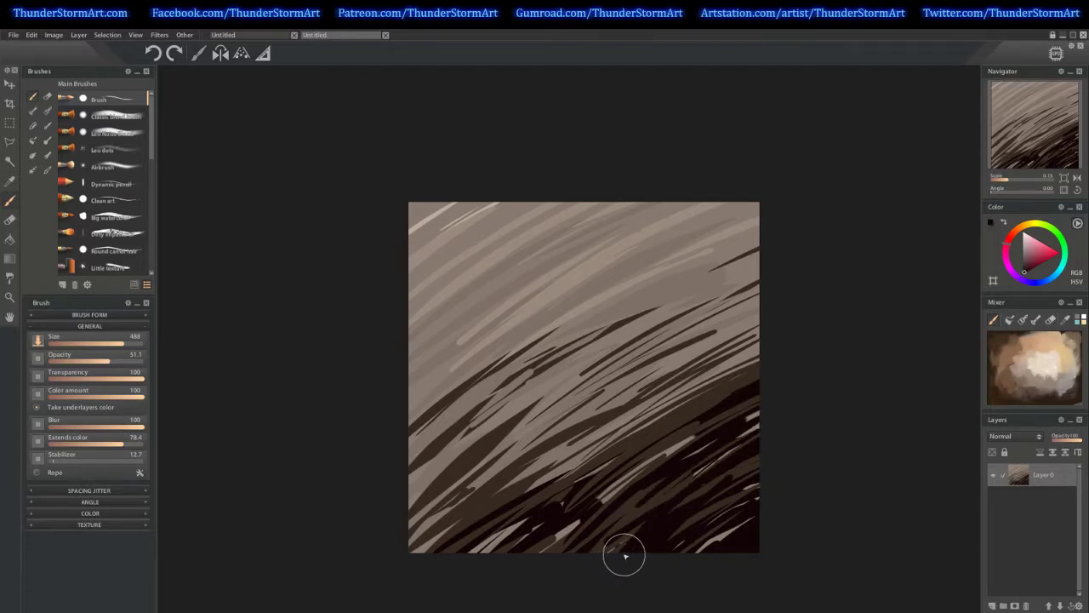
{"action": "mouse_move", "coordinate": [603, 469]}
{"action": "left_mouse_down"}
{"action": "mouse_move", "coordinate": [732, 391]}
{"action": "mouse_move", "coordinate": [637, 448]}
{"action": "mouse_move", "coordinate": [687, 390]}
{"action": "left_mouse_up"}
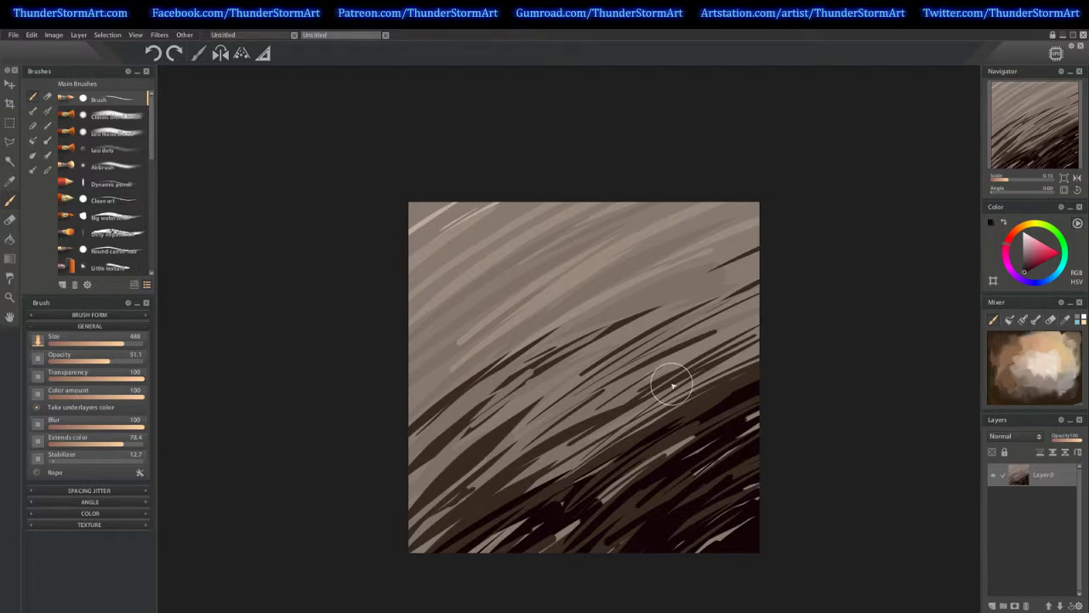
Sample a light grey-brown from the mixer and add a new layer above the painting
{"action": "left_click", "coordinate": [1032, 360]}
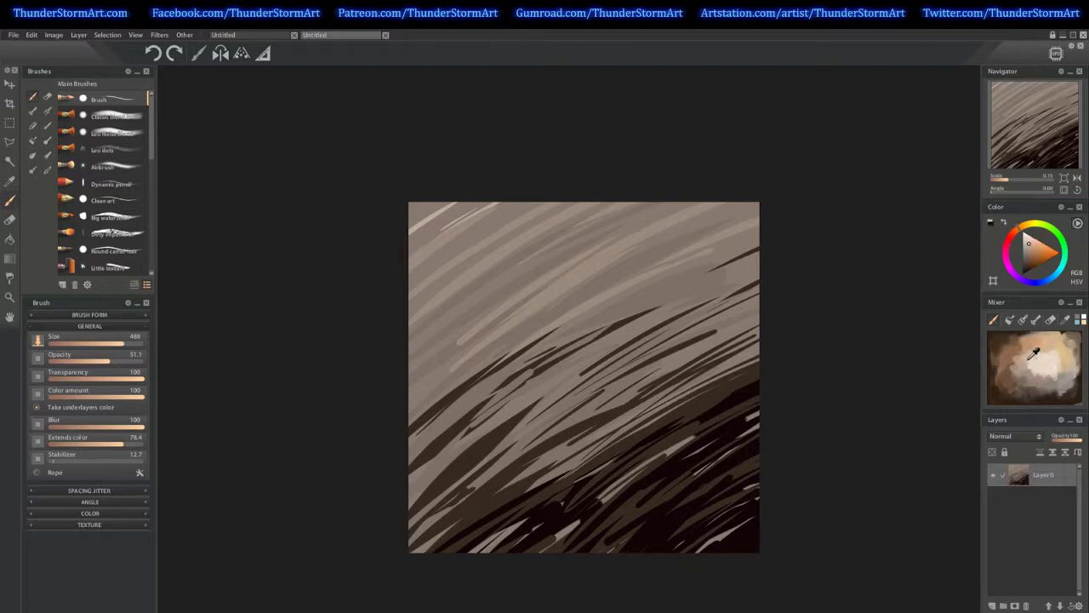
{"action": "left_click", "coordinate": [1067, 380]}
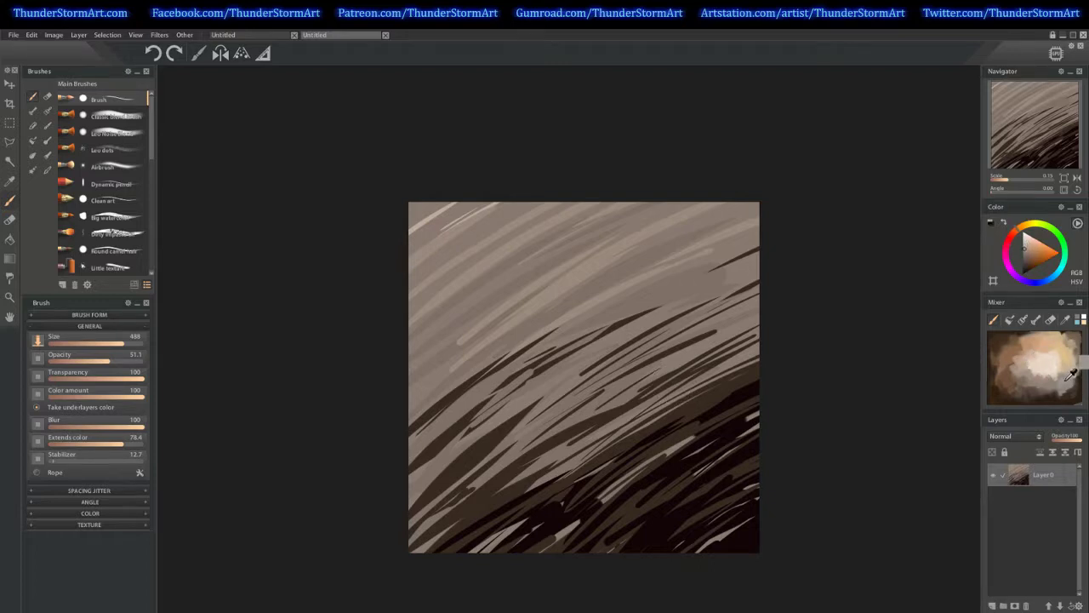
{"action": "left_click", "coordinate": [995, 601]}
{"action": "mouse_move", "coordinate": [773, 527]}
{"action": "left_mouse_down"}
{"action": "mouse_move", "coordinate": [713, 529]}
{"action": "mouse_move", "coordinate": [621, 583]}
{"action": "mouse_move", "coordinate": [863, 434]}
{"action": "left_mouse_up"}
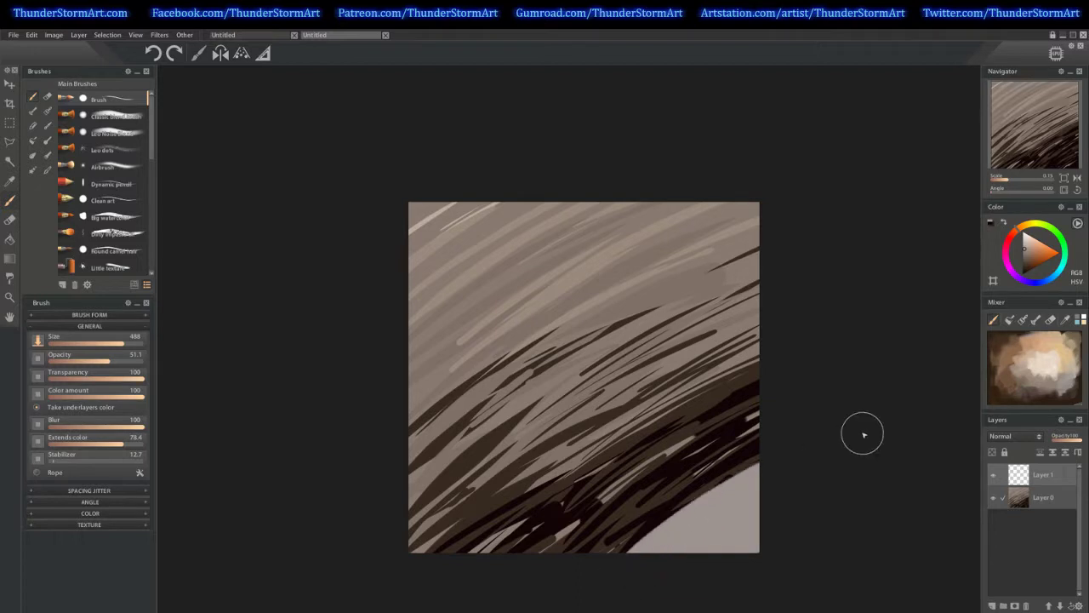
{"action": "key", "text": "ctrl+a"}
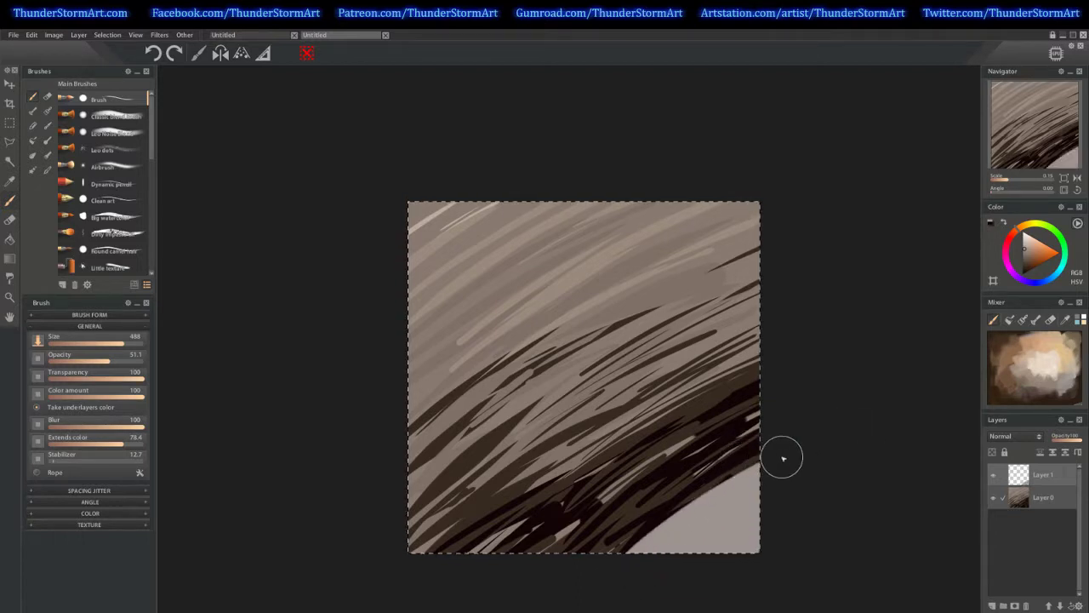
{"action": "key", "text": "Delete"}
{"action": "key", "text": "ctrl+t"}
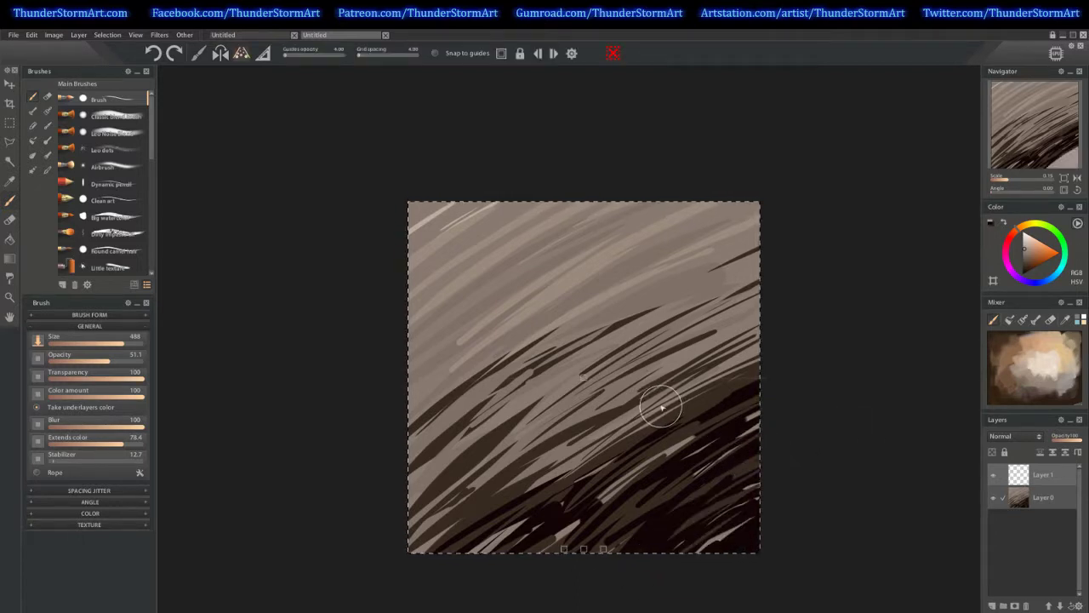
{"action": "key", "text": "Return"}
Make Layer 1 the reference layer for the fill and fill it entirely with the light grey-brown
{"action": "left_click", "coordinate": [9, 240]}
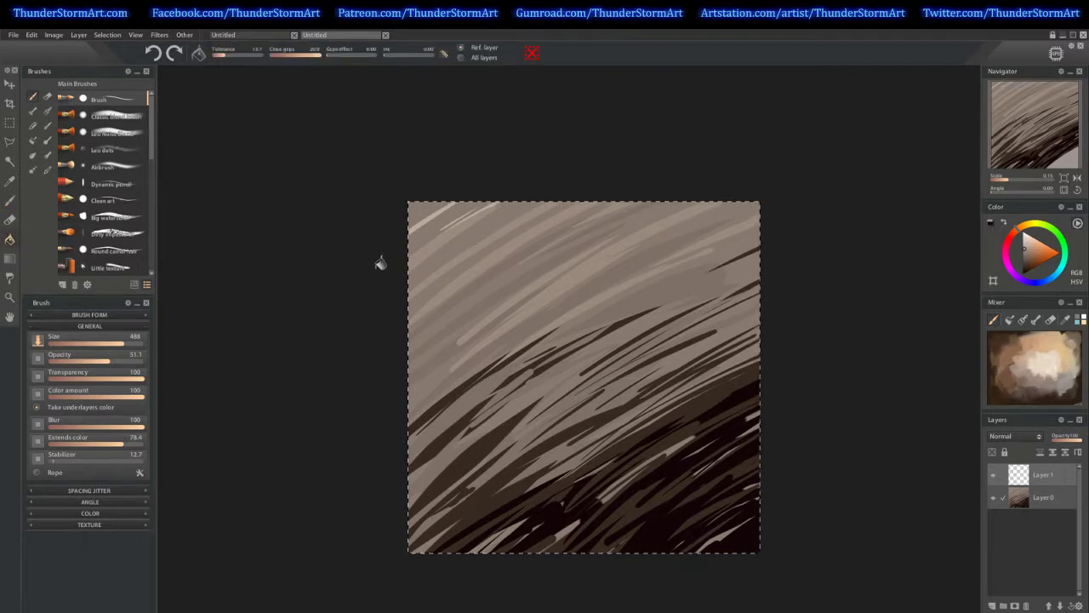
{"action": "left_click", "coordinate": [633, 416]}
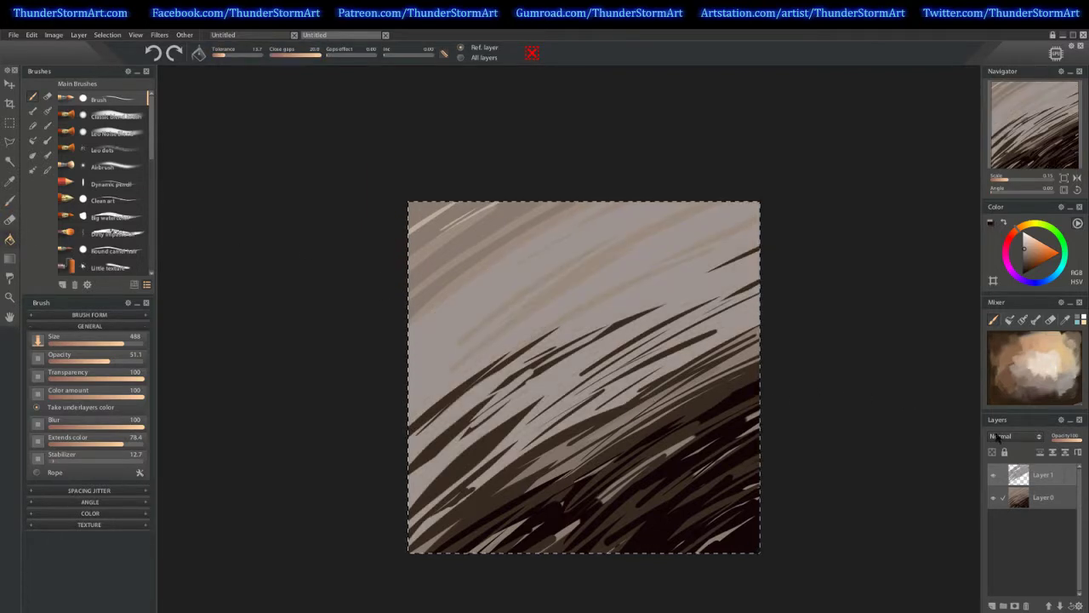
{"action": "left_click", "coordinate": [1001, 474]}
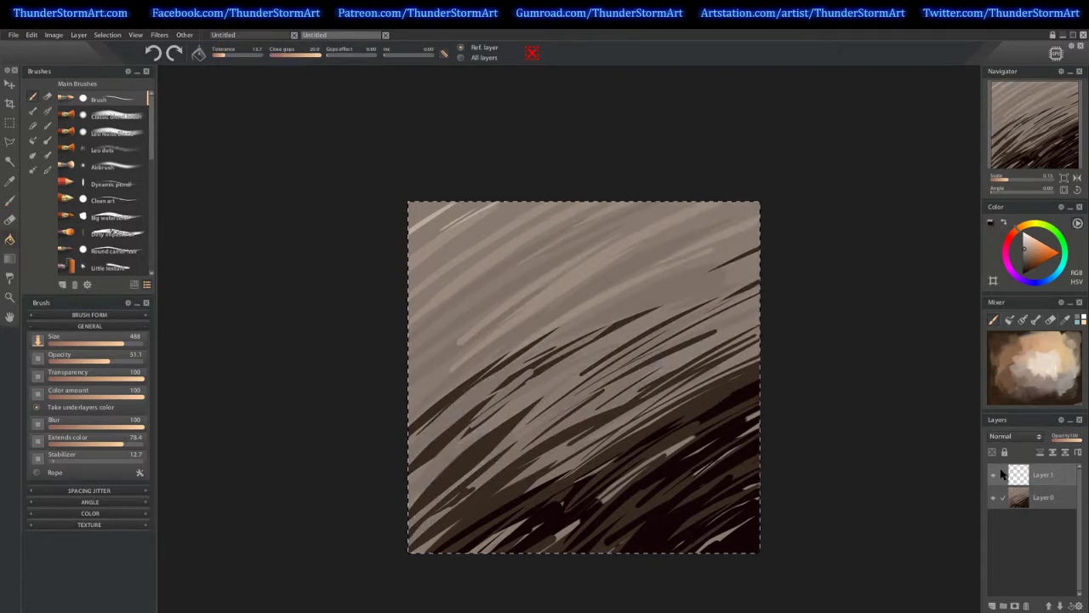
{"action": "left_click", "coordinate": [1003, 474]}
{"action": "left_click", "coordinate": [653, 396]}
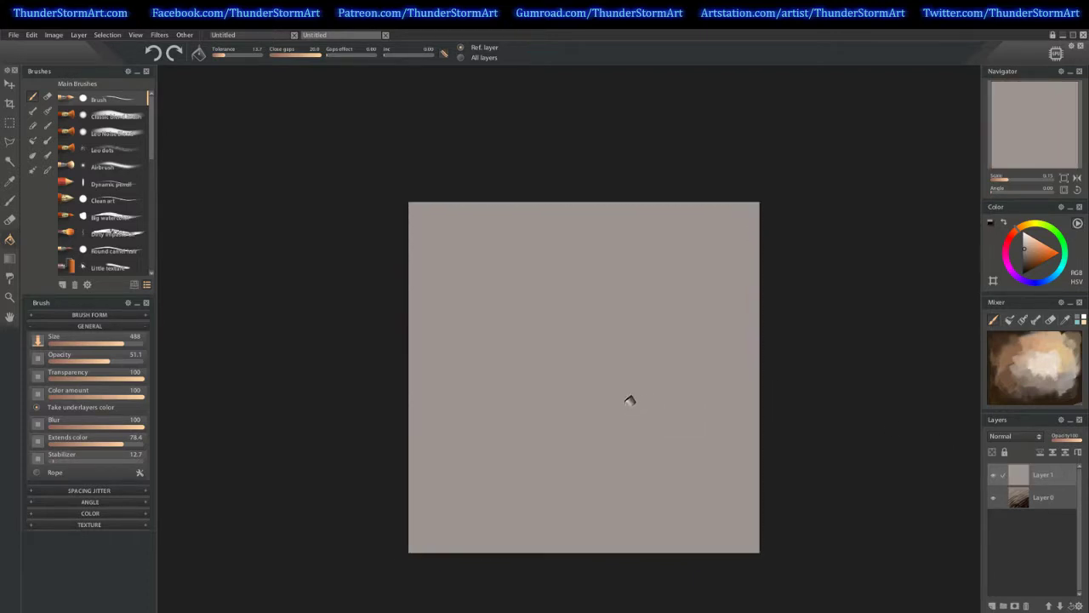
Lower the opacity of Layer 1 to about 79 and merge it into the painted layer beneath
{"action": "left_click_drag", "start_coordinate": [1081, 439], "coordinate": [1075, 442]}
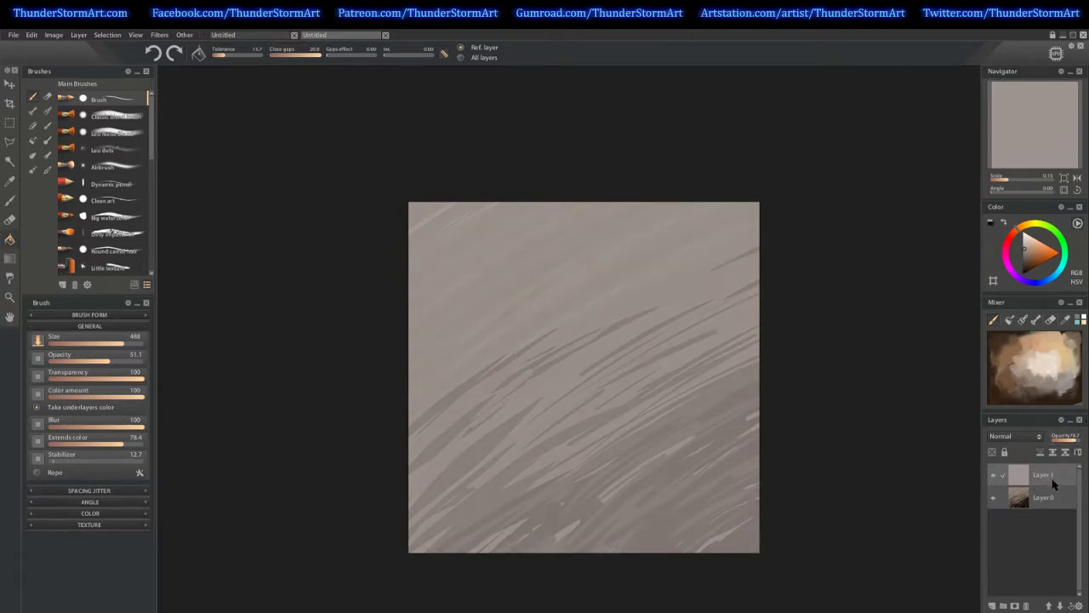
{"action": "key", "text": "ctrl+e"}
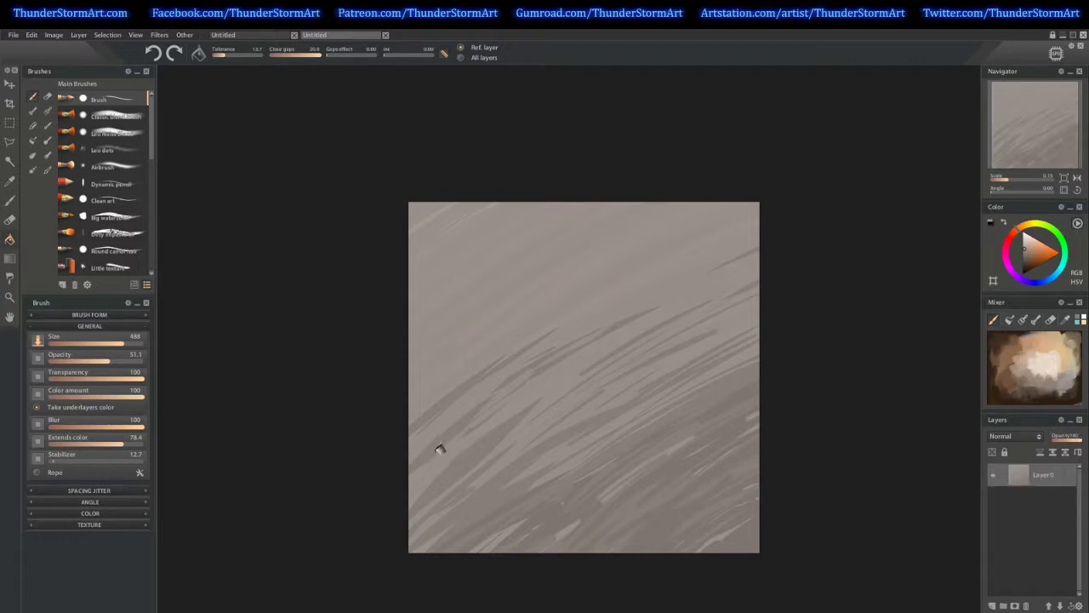
Apply the Blur filter to the merged layer at high strength, and undo the flat fill that covers it
{"action": "left_click", "coordinate": [54, 35]}
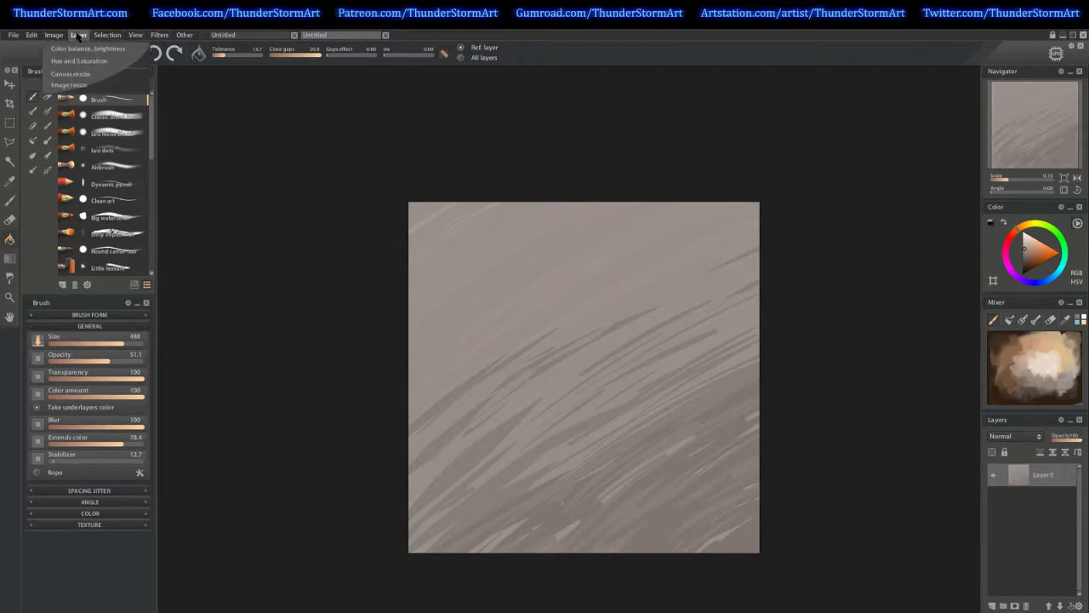
{"action": "left_click", "coordinate": [158, 35]}
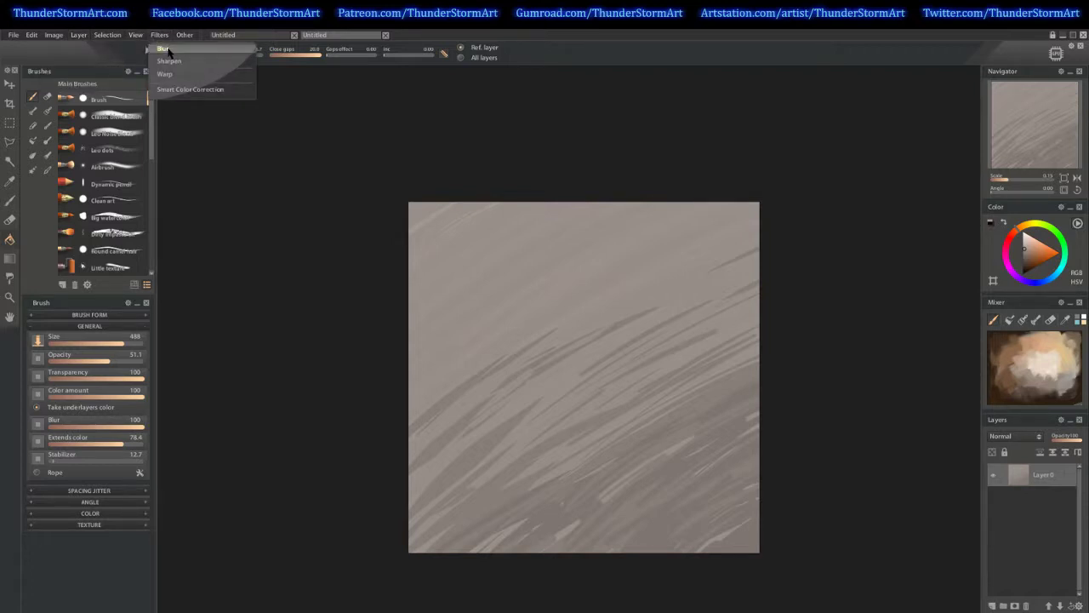
{"action": "left_click", "coordinate": [163, 49]}
{"action": "left_click_drag", "start_coordinate": [440, 172], "coordinate": [490, 180]}
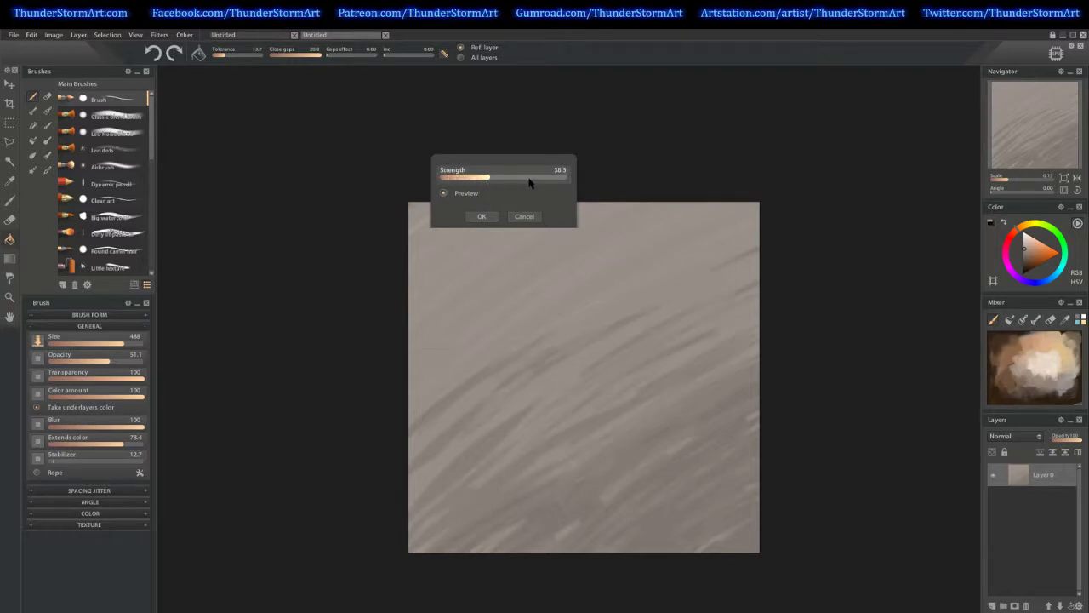
{"action": "left_click", "coordinate": [530, 178]}
{"action": "left_click", "coordinate": [555, 180]}
{"action": "left_click", "coordinate": [480, 217]}
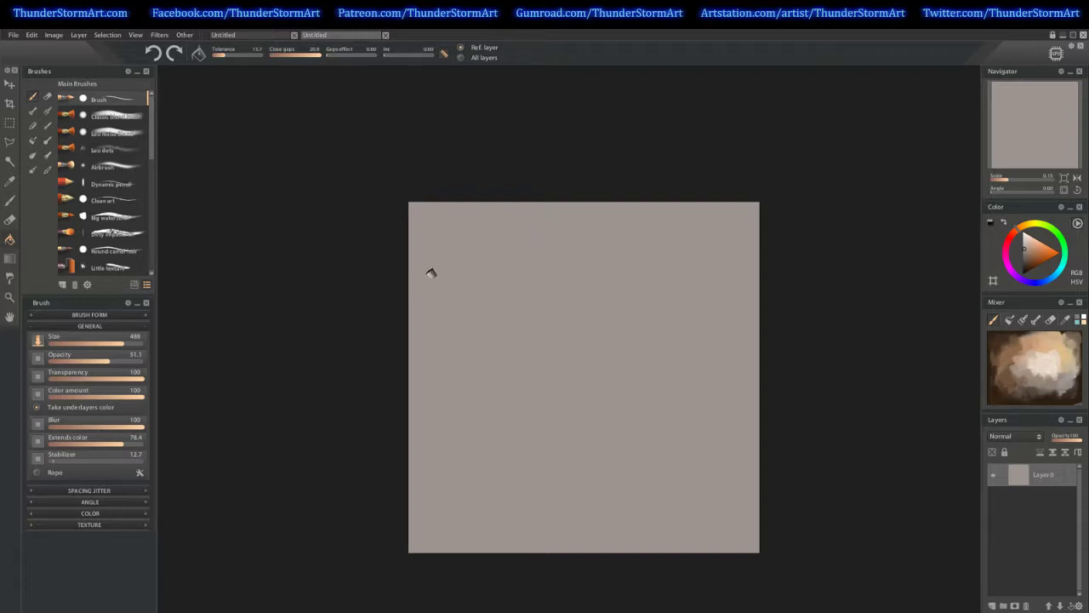
{"action": "left_click", "coordinate": [31, 35]}
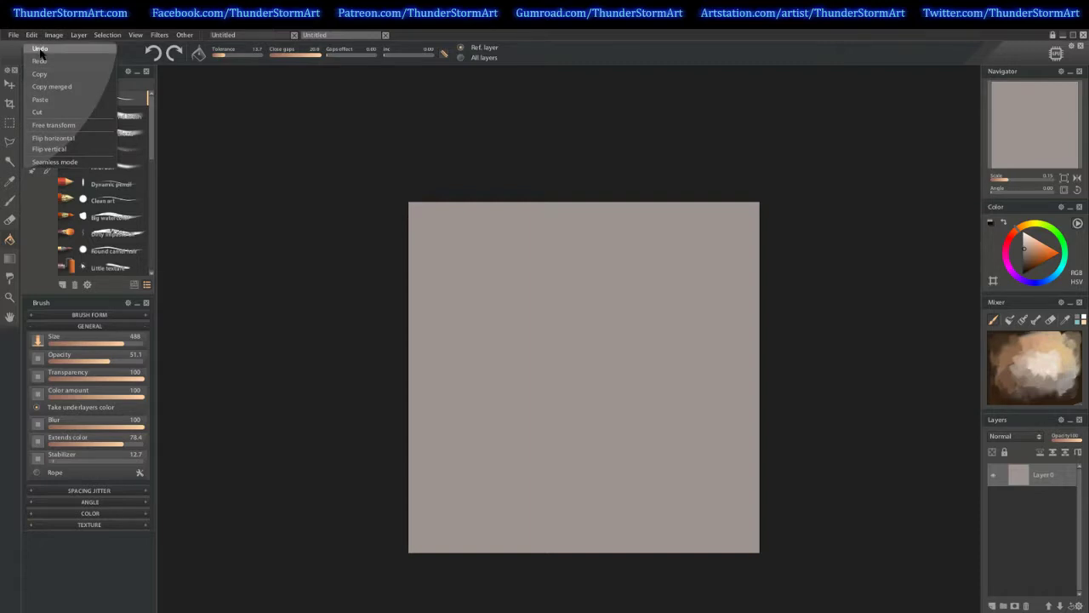
{"action": "left_click", "coordinate": [40, 51]}
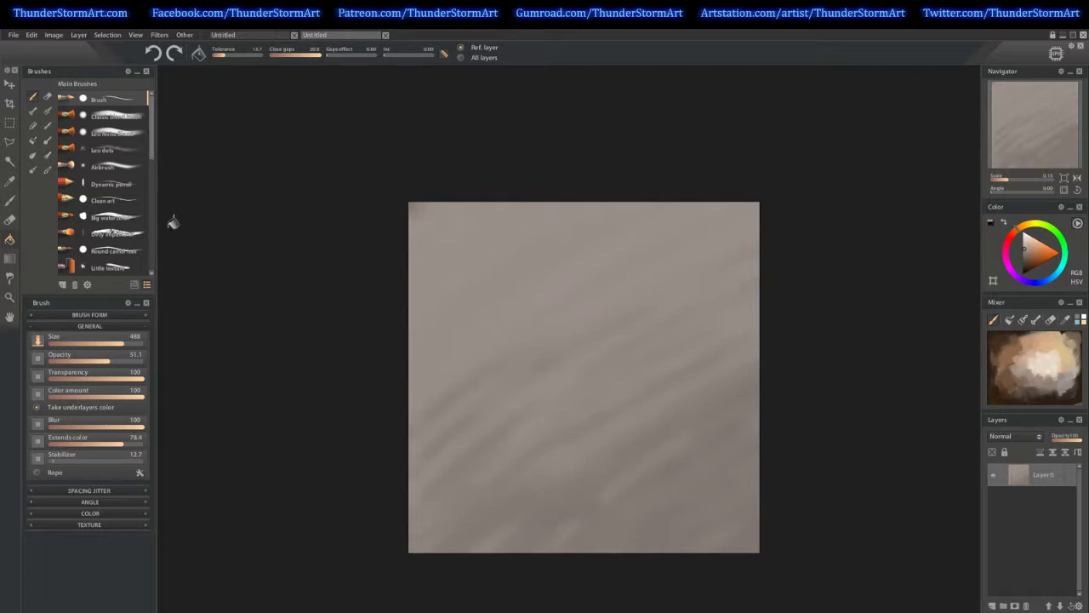
Sample a dark brown from the lower-left corner of the mixer and switch to the brush
{"action": "left_click", "coordinate": [999, 395]}
{"action": "left_click_drag", "start_coordinate": [998, 400], "coordinate": [1005, 400]}
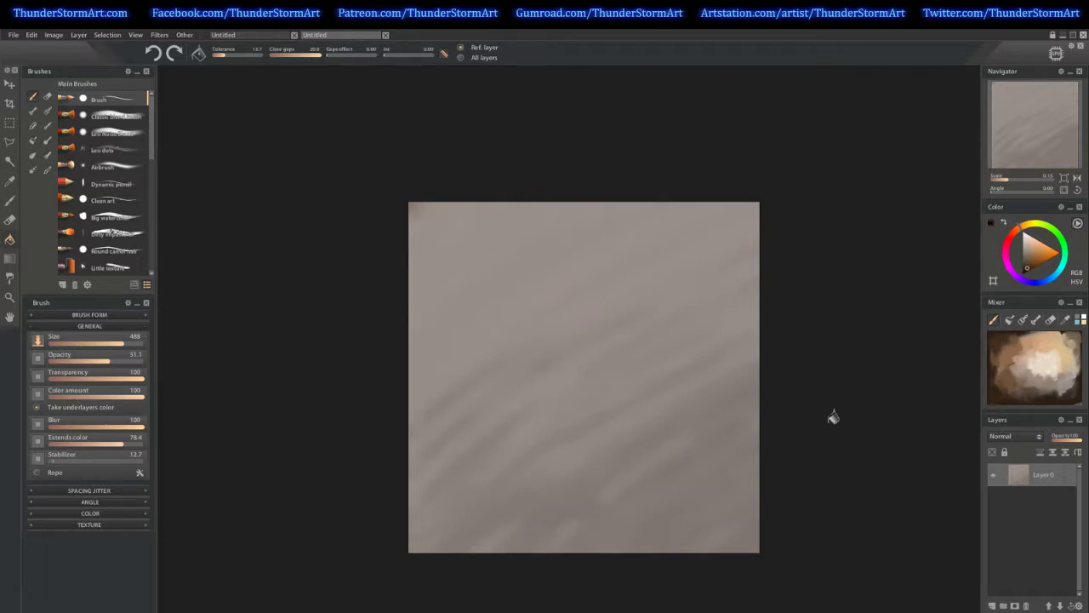
{"action": "key", "text": "b"}
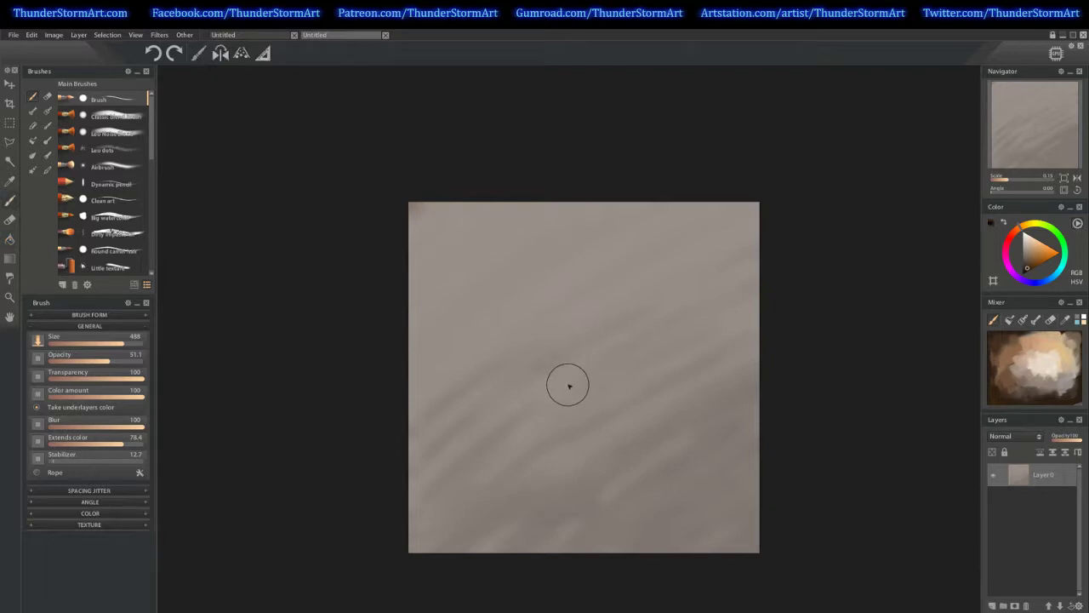
{"action": "mouse_move", "coordinate": [573, 394]}
{"action": "left_mouse_down"}
{"action": "mouse_move", "coordinate": [523, 469]}
{"action": "mouse_move", "coordinate": [603, 409]}
{"action": "left_mouse_up"}
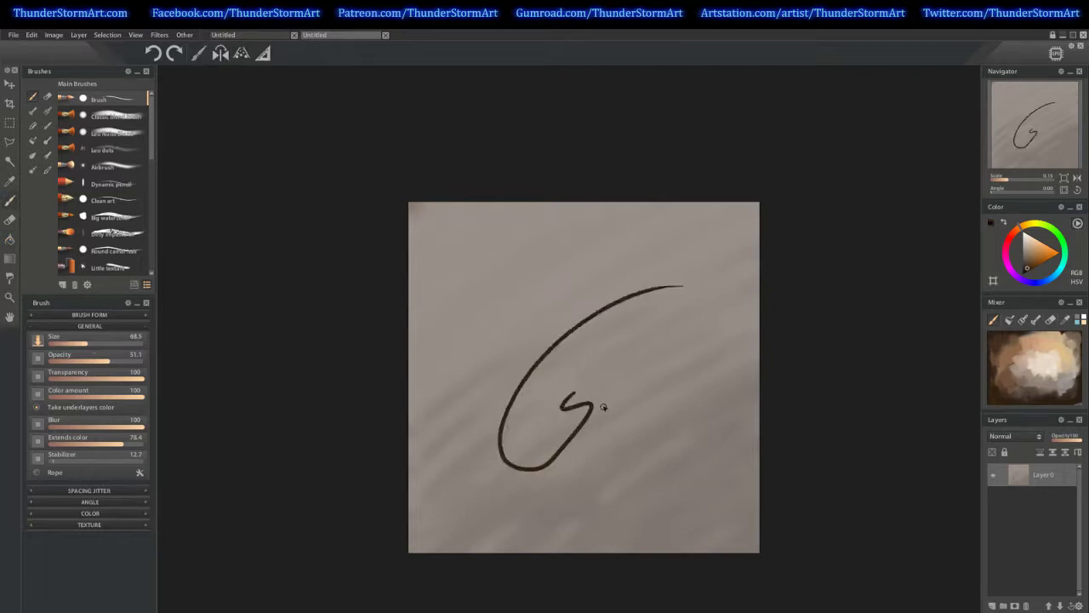
{"action": "key", "text": "ctrl+z"}
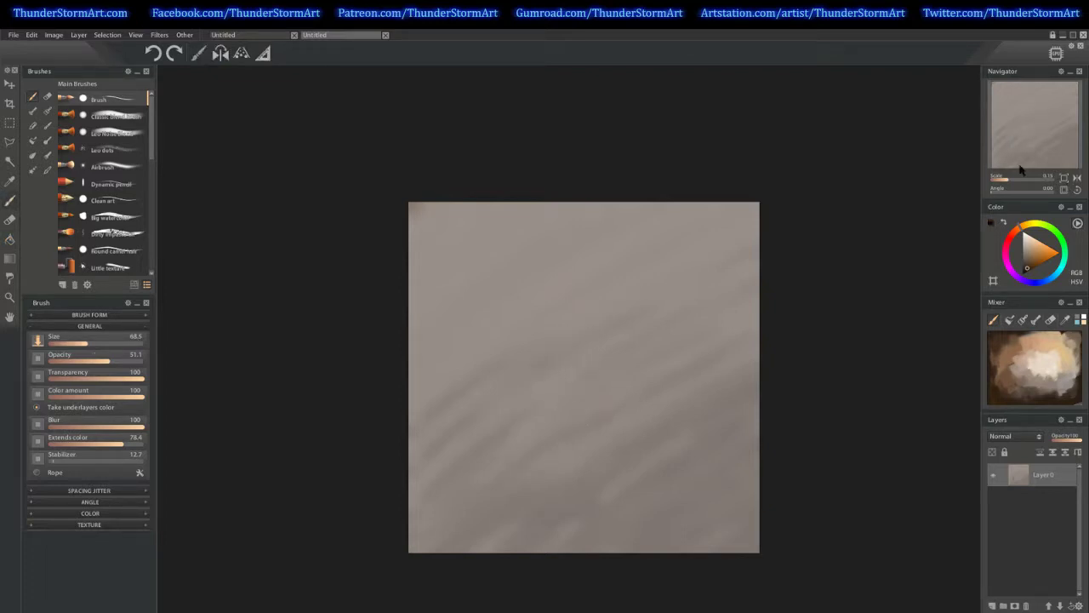
{"action": "left_click_drag", "start_coordinate": [1020, 179], "coordinate": [1015, 183]}
{"action": "mouse_move", "coordinate": [632, 263]}
{"action": "left_mouse_down"}
{"action": "mouse_move", "coordinate": [643, 406]}
{"action": "mouse_move", "coordinate": [680, 283]}
{"action": "left_mouse_up"}
{"action": "key", "text": "ctrl+z"}
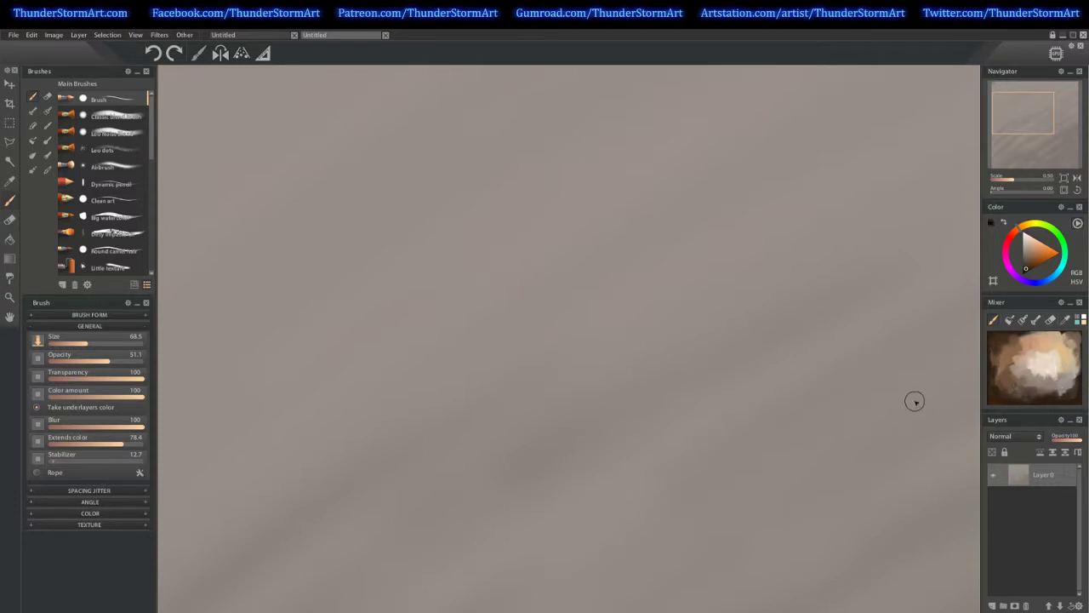
{"action": "mouse_move", "coordinate": [642, 286]}
{"action": "left_mouse_down"}
{"action": "mouse_move", "coordinate": [420, 446]}
{"action": "mouse_move", "coordinate": [658, 196]}
{"action": "left_mouse_up"}
{"action": "key", "text": "ctrl+z"}
Reduce the brush size to 22.3, testing a stroke on the canvas and undoing it
{"action": "key", "text": "["}
{"action": "key", "text": "["}
{"action": "key", "text": "["}
{"action": "key", "text": "["}
{"action": "mouse_move", "coordinate": [567, 340]}
{"action": "left_mouse_down"}
{"action": "mouse_move", "coordinate": [603, 332]}
{"action": "mouse_move", "coordinate": [803, 163]}
{"action": "left_mouse_up"}
{"action": "key", "text": "ctrl+z"}
{"action": "key", "text": "bracketleft"}
{"action": "left_click_drag", "start_coordinate": [1024, 122], "coordinate": [1034, 127]}
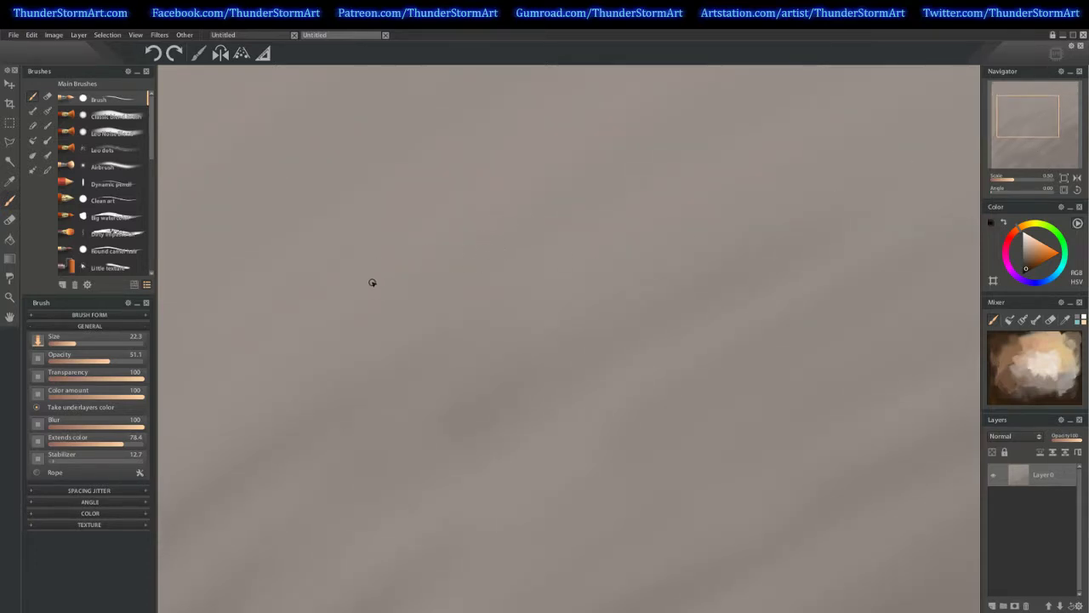
Sketch thin dark brown construction curves for a creature's cranium, brow and eye area, with a short slanted nose line
{"action": "mouse_move", "coordinate": [372, 282]}
{"action": "left_mouse_down"}
{"action": "mouse_move", "coordinate": [365, 297]}
{"action": "mouse_move", "coordinate": [392, 253]}
{"action": "mouse_move", "coordinate": [341, 335]}
{"action": "mouse_move", "coordinate": [428, 210]}
{"action": "mouse_move", "coordinate": [606, 172]}
{"action": "left_mouse_up"}
{"action": "left_click_drag", "start_coordinate": [552, 100], "coordinate": [592, 277]}
{"action": "left_click_drag", "start_coordinate": [451, 141], "coordinate": [520, 276]}
{"action": "mouse_move", "coordinate": [467, 219]}
{"action": "left_mouse_down"}
{"action": "mouse_move", "coordinate": [494, 274]}
{"action": "mouse_move", "coordinate": [539, 318]}
{"action": "left_mouse_up"}
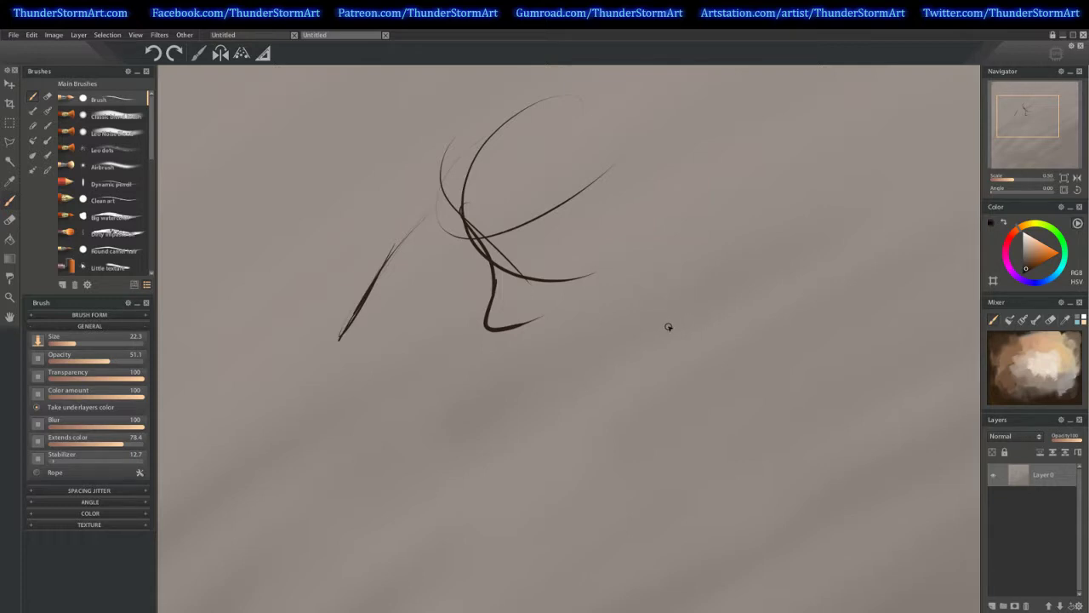
Sketch the rear jaw corner and begin the underside line running from it toward the throat
{"action": "mouse_move", "coordinate": [674, 192]}
{"action": "left_mouse_down"}
{"action": "mouse_move", "coordinate": [722, 257]}
{"action": "mouse_move", "coordinate": [669, 308]}
{"action": "left_mouse_up"}
{"action": "mouse_move", "coordinate": [678, 211]}
{"action": "left_mouse_down"}
{"action": "mouse_move", "coordinate": [745, 315]}
{"action": "mouse_move", "coordinate": [664, 308]}
{"action": "left_mouse_up"}
{"action": "mouse_move", "coordinate": [701, 321]}
{"action": "left_mouse_down"}
{"action": "mouse_move", "coordinate": [649, 325]}
{"action": "mouse_move", "coordinate": [560, 362]}
{"action": "left_mouse_up"}
{"action": "left_click_drag", "start_coordinate": [660, 317], "coordinate": [560, 359]}
Sketch the cheek line, the curved mouth and the lower jaw, joining them to the jaw's underside
{"action": "mouse_move", "coordinate": [489, 333]}
{"action": "left_mouse_down"}
{"action": "mouse_move", "coordinate": [432, 392]}
{"action": "mouse_move", "coordinate": [469, 366]}
{"action": "mouse_move", "coordinate": [422, 440]}
{"action": "left_mouse_up"}
{"action": "left_click_drag", "start_coordinate": [589, 345], "coordinate": [486, 448]}
{"action": "left_click_drag", "start_coordinate": [492, 417], "coordinate": [431, 485]}
{"action": "mouse_move", "coordinate": [458, 383]}
{"action": "left_mouse_down"}
{"action": "mouse_move", "coordinate": [397, 443]}
{"action": "mouse_move", "coordinate": [370, 435]}
{"action": "mouse_move", "coordinate": [466, 502]}
{"action": "left_mouse_up"}
{"action": "mouse_move", "coordinate": [379, 445]}
{"action": "left_mouse_down"}
{"action": "mouse_move", "coordinate": [461, 429]}
{"action": "mouse_move", "coordinate": [433, 447]}
{"action": "left_mouse_up"}
{"action": "left_click_drag", "start_coordinate": [359, 474], "coordinate": [482, 510]}
{"action": "mouse_move", "coordinate": [515, 443]}
{"action": "left_mouse_down"}
{"action": "mouse_move", "coordinate": [439, 509]}
{"action": "mouse_move", "coordinate": [475, 514]}
{"action": "left_mouse_up"}
{"action": "mouse_move", "coordinate": [524, 417]}
{"action": "left_mouse_down"}
{"action": "mouse_move", "coordinate": [497, 470]}
{"action": "mouse_move", "coordinate": [559, 397]}
{"action": "mouse_move", "coordinate": [647, 326]}
{"action": "left_mouse_up"}
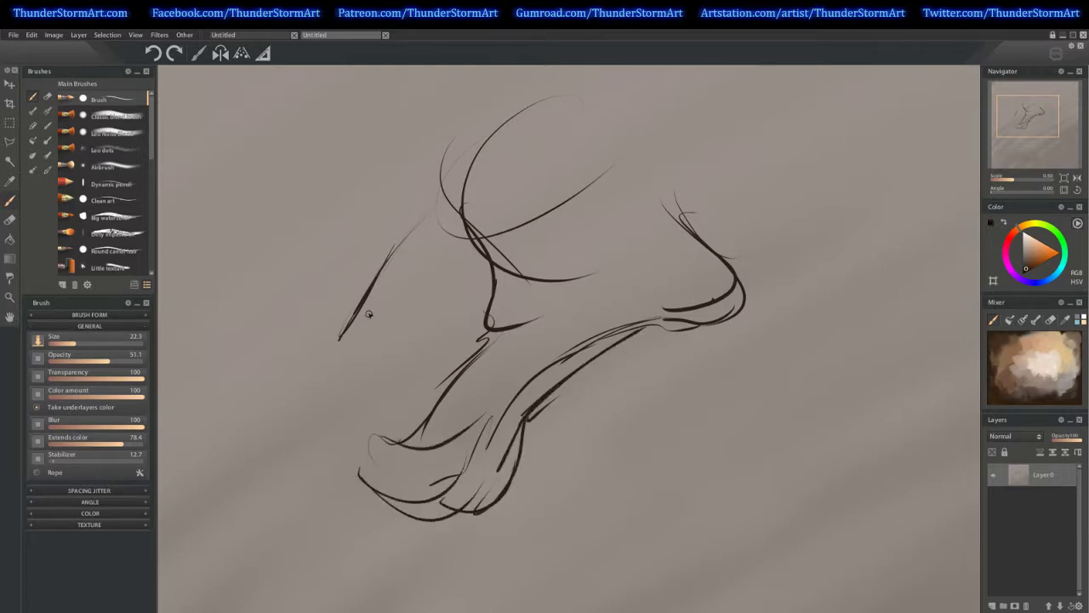
Outline the nose bridge, snout tip and pointed chin, reinforce the rear jaw, and add the eye and nostril
{"action": "mouse_move", "coordinate": [419, 222]}
{"action": "left_mouse_down"}
{"action": "mouse_move", "coordinate": [324, 363]}
{"action": "mouse_move", "coordinate": [324, 406]}
{"action": "mouse_move", "coordinate": [341, 441]}
{"action": "left_mouse_up"}
{"action": "mouse_move", "coordinate": [378, 490]}
{"action": "left_mouse_down"}
{"action": "mouse_move", "coordinate": [342, 465]}
{"action": "mouse_move", "coordinate": [343, 453]}
{"action": "mouse_move", "coordinate": [414, 536]}
{"action": "left_mouse_up"}
{"action": "mouse_move", "coordinate": [410, 518]}
{"action": "left_mouse_down"}
{"action": "mouse_move", "coordinate": [408, 550]}
{"action": "mouse_move", "coordinate": [427, 552]}
{"action": "left_mouse_up"}
{"action": "mouse_move", "coordinate": [413, 532]}
{"action": "left_mouse_down"}
{"action": "mouse_move", "coordinate": [434, 553]}
{"action": "mouse_move", "coordinate": [465, 560]}
{"action": "mouse_move", "coordinate": [487, 544]}
{"action": "mouse_move", "coordinate": [522, 451]}
{"action": "mouse_move", "coordinate": [585, 371]}
{"action": "left_mouse_up"}
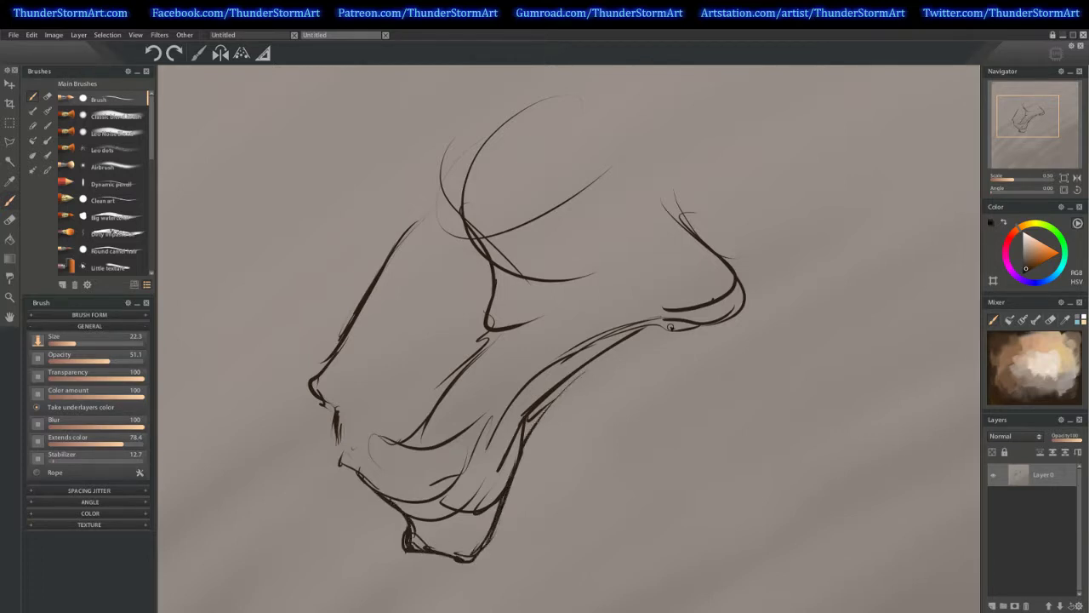
{"action": "left_click_drag", "start_coordinate": [672, 327], "coordinate": [740, 275]}
{"action": "mouse_move", "coordinate": [501, 223]}
{"action": "left_mouse_down"}
{"action": "mouse_move", "coordinate": [509, 213]}
{"action": "mouse_move", "coordinate": [479, 237]}
{"action": "left_mouse_up"}
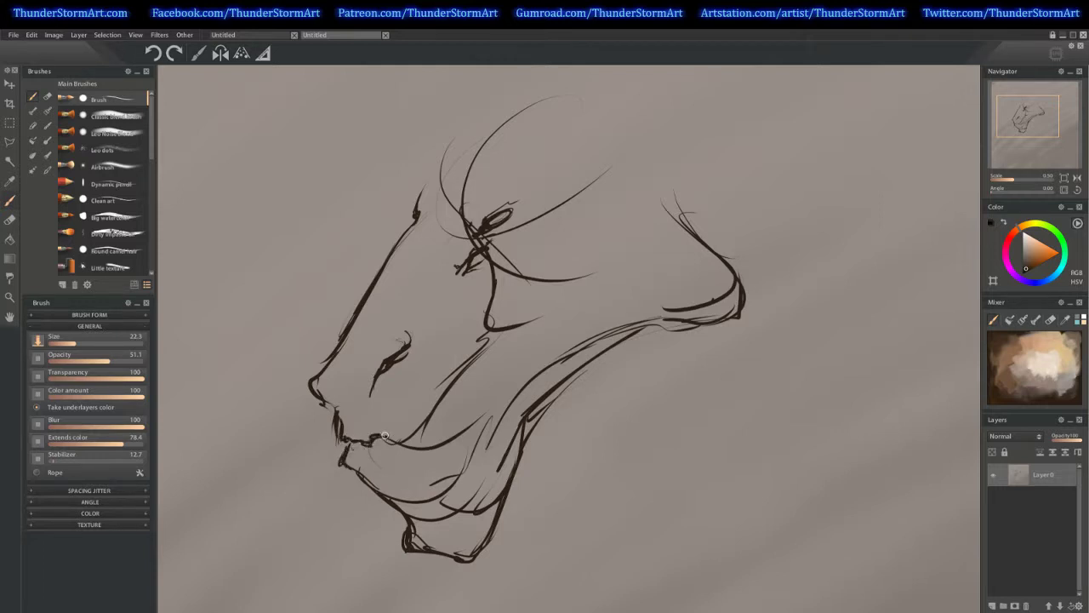
Darken the mouth line, curve the cheek contour over to the jaw, thicken the jaw's underside and extend the forehead upward
{"action": "left_click_drag", "start_coordinate": [409, 445], "coordinate": [442, 406]}
{"action": "mouse_move", "coordinate": [678, 208]}
{"action": "left_mouse_down"}
{"action": "mouse_move", "coordinate": [601, 213]}
{"action": "mouse_move", "coordinate": [562, 257]}
{"action": "left_mouse_up"}
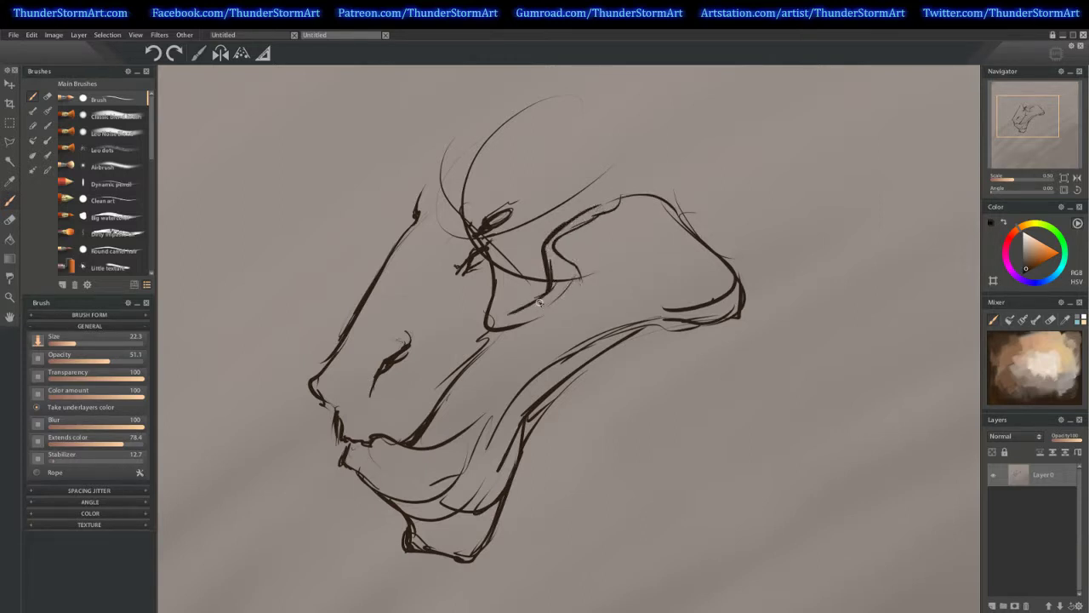
{"action": "mouse_move", "coordinate": [507, 317]}
{"action": "left_mouse_down"}
{"action": "mouse_move", "coordinate": [454, 374]}
{"action": "mouse_move", "coordinate": [544, 300]}
{"action": "left_mouse_up"}
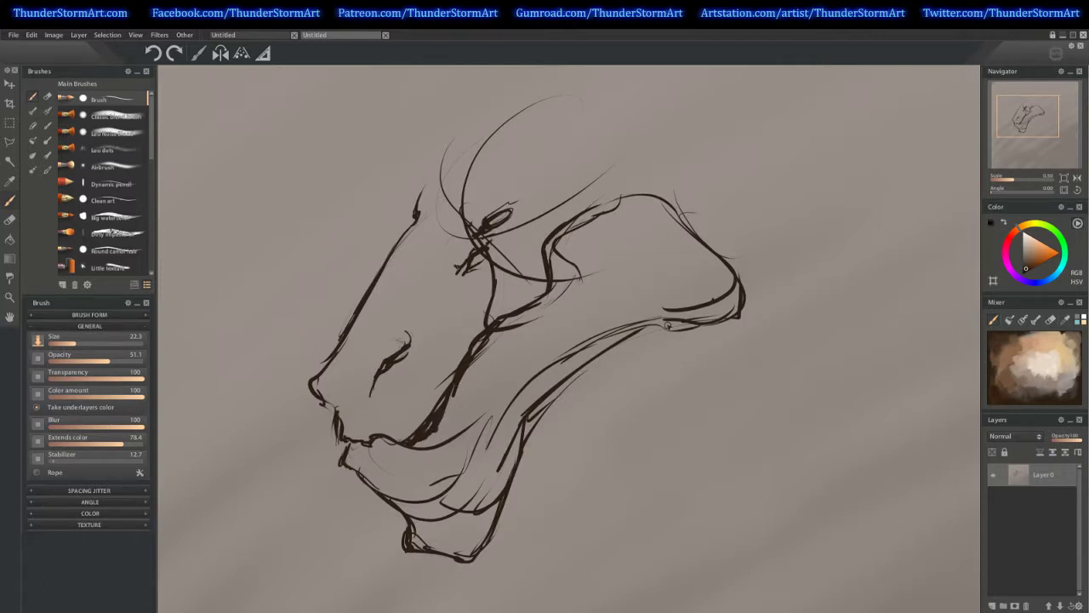
{"action": "mouse_move", "coordinate": [639, 329]}
{"action": "left_mouse_down"}
{"action": "mouse_move", "coordinate": [511, 467]}
{"action": "mouse_move", "coordinate": [549, 393]}
{"action": "mouse_move", "coordinate": [519, 444]}
{"action": "mouse_move", "coordinate": [585, 360]}
{"action": "mouse_move", "coordinate": [710, 321]}
{"action": "left_mouse_up"}
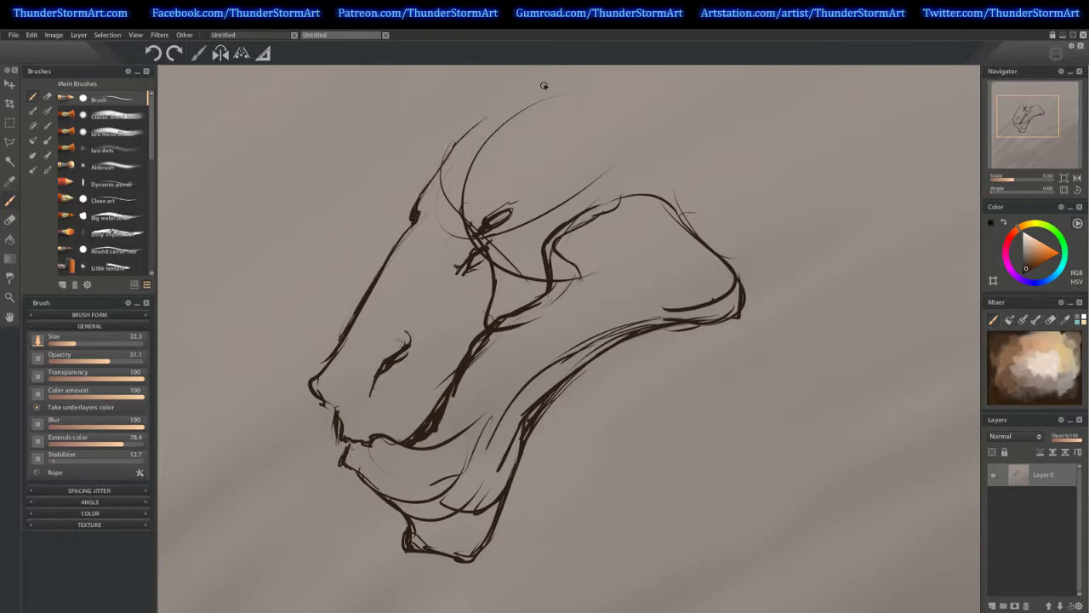
{"action": "left_click_drag", "start_coordinate": [439, 169], "coordinate": [509, 106]}
{"action": "key", "text": "e"}
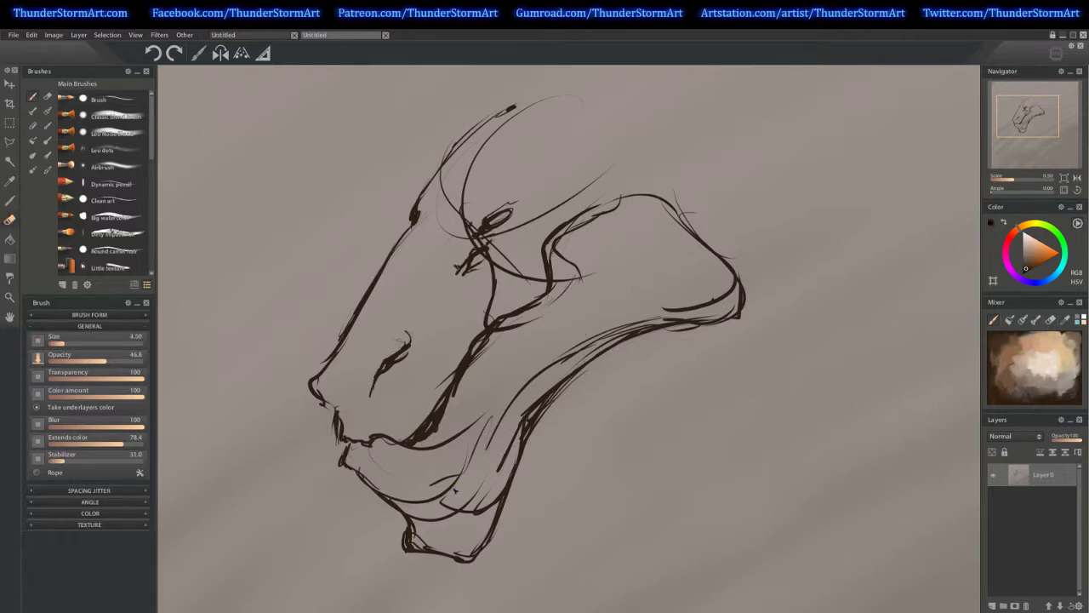
{"action": "key", "text": "]"}
{"action": "key", "text": "]"}
{"action": "key", "text": "]"}
{"action": "key", "text": "]"}
{"action": "key", "text": "]"}
{"action": "mouse_move", "coordinate": [388, 471]}
{"action": "left_mouse_down"}
{"action": "mouse_move", "coordinate": [427, 519]}
{"action": "mouse_move", "coordinate": [406, 489]}
{"action": "left_mouse_up"}
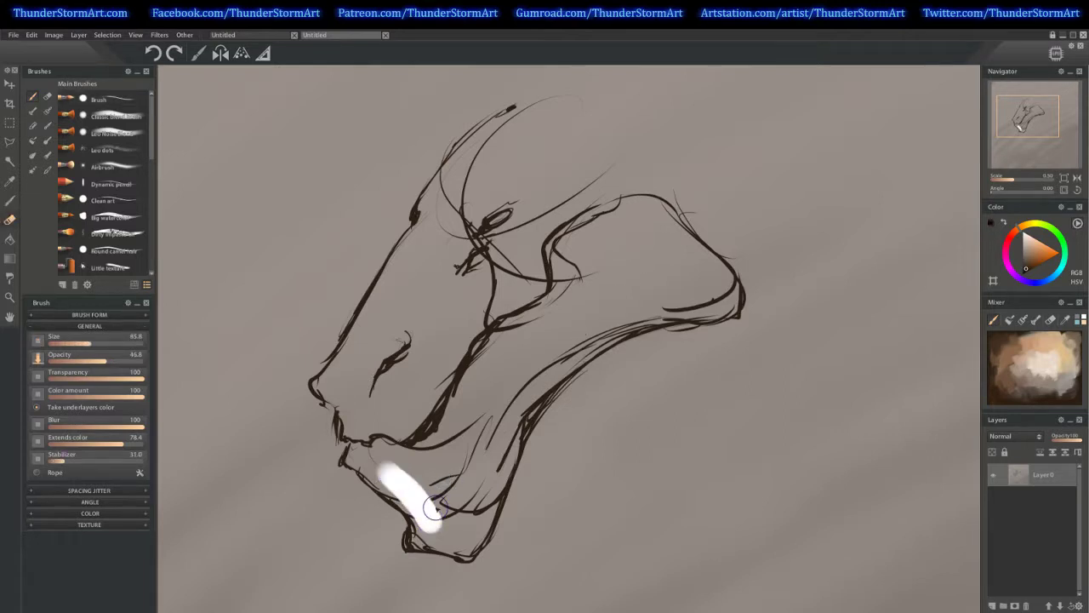
{"action": "key", "text": "b"}
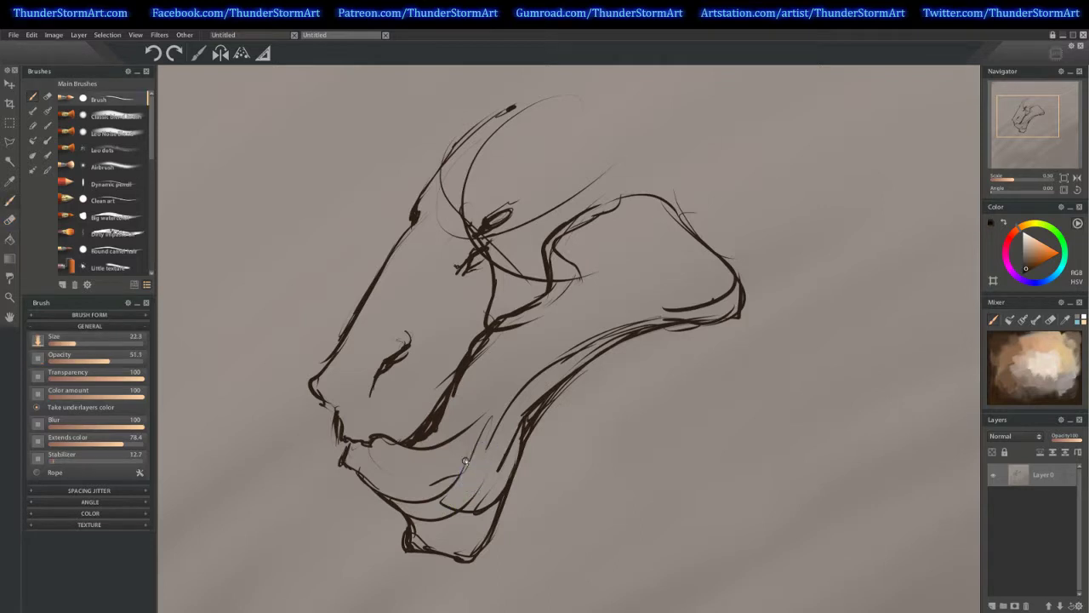
Paint over the construction lines in the lower jaw, cheek and cranium with background grey-brown at brush size 82
{"action": "mouse_move", "coordinate": [400, 481]}
{"action": "left_mouse_down"}
{"action": "mouse_move", "coordinate": [423, 513]}
{"action": "mouse_move", "coordinate": [427, 497]}
{"action": "mouse_move", "coordinate": [420, 540]}
{"action": "mouse_move", "coordinate": [417, 474]}
{"action": "mouse_move", "coordinate": [439, 461]}
{"action": "mouse_move", "coordinate": [404, 480]}
{"action": "mouse_move", "coordinate": [368, 459]}
{"action": "mouse_move", "coordinate": [418, 464]}
{"action": "mouse_move", "coordinate": [451, 429]}
{"action": "mouse_move", "coordinate": [429, 448]}
{"action": "mouse_move", "coordinate": [444, 457]}
{"action": "mouse_move", "coordinate": [435, 524]}
{"action": "mouse_move", "coordinate": [478, 459]}
{"action": "mouse_move", "coordinate": [495, 453]}
{"action": "mouse_move", "coordinate": [480, 522]}
{"action": "mouse_move", "coordinate": [453, 521]}
{"action": "mouse_move", "coordinate": [490, 383]}
{"action": "mouse_move", "coordinate": [482, 480]}
{"action": "mouse_move", "coordinate": [527, 390]}
{"action": "mouse_move", "coordinate": [518, 372]}
{"action": "mouse_move", "coordinate": [480, 435]}
{"action": "mouse_move", "coordinate": [586, 337]}
{"action": "mouse_move", "coordinate": [706, 295]}
{"action": "mouse_move", "coordinate": [551, 302]}
{"action": "mouse_move", "coordinate": [527, 281]}
{"action": "mouse_move", "coordinate": [514, 292]}
{"action": "mouse_move", "coordinate": [521, 265]}
{"action": "mouse_move", "coordinate": [453, 278]}
{"action": "mouse_move", "coordinate": [454, 263]}
{"action": "mouse_move", "coordinate": [462, 269]}
{"action": "mouse_move", "coordinate": [524, 218]}
{"action": "left_mouse_up"}
{"action": "key", "text": "ctrl+z"}
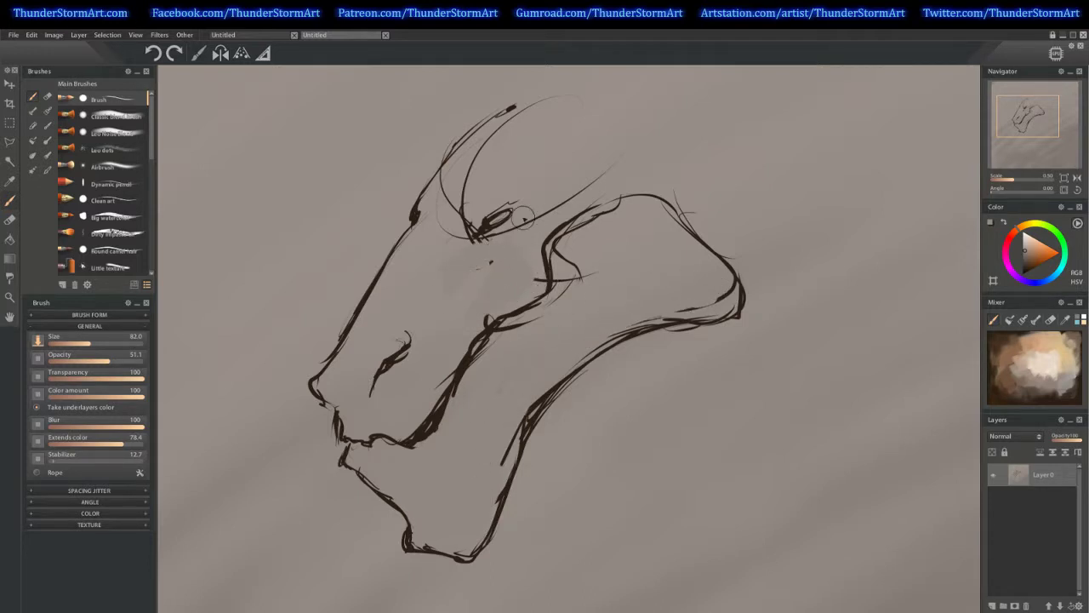
{"action": "mouse_move", "coordinate": [510, 335]}
{"action": "left_mouse_down"}
{"action": "mouse_move", "coordinate": [560, 304]}
{"action": "mouse_move", "coordinate": [571, 255]}
{"action": "mouse_move", "coordinate": [596, 237]}
{"action": "mouse_move", "coordinate": [570, 292]}
{"action": "mouse_move", "coordinate": [592, 269]}
{"action": "mouse_move", "coordinate": [612, 202]}
{"action": "mouse_move", "coordinate": [653, 206]}
{"action": "left_mouse_up"}
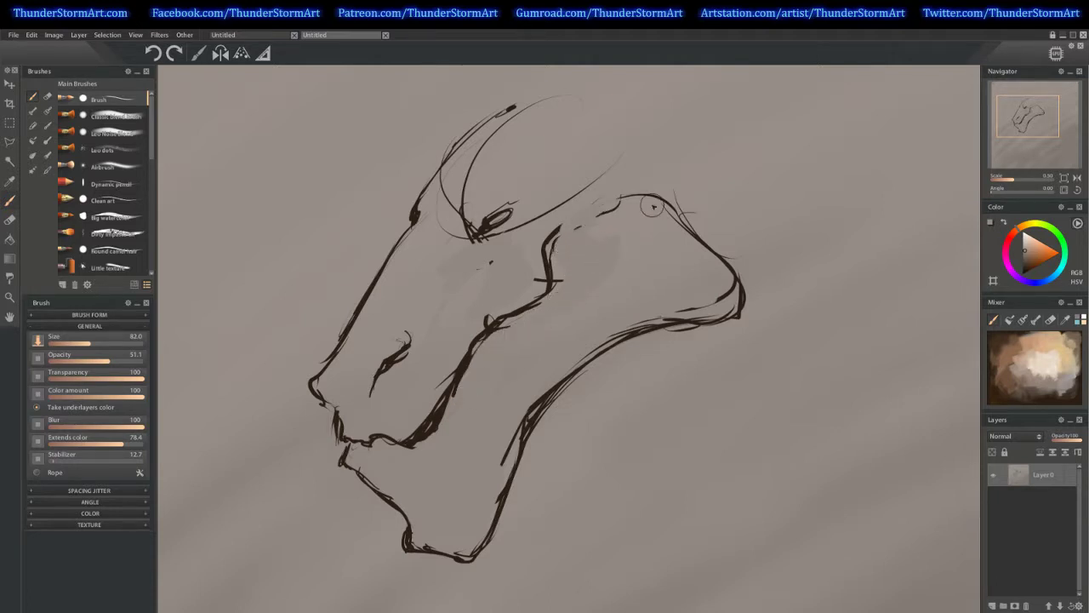
{"action": "mouse_move", "coordinate": [490, 163]}
{"action": "left_mouse_down"}
{"action": "mouse_move", "coordinate": [466, 225]}
{"action": "mouse_move", "coordinate": [452, 227]}
{"action": "mouse_move", "coordinate": [439, 184]}
{"action": "left_mouse_up"}
{"action": "mouse_move", "coordinate": [551, 92]}
{"action": "left_mouse_down"}
{"action": "mouse_move", "coordinate": [471, 163]}
{"action": "mouse_move", "coordinate": [520, 120]}
{"action": "mouse_move", "coordinate": [449, 229]}
{"action": "mouse_move", "coordinate": [453, 253]}
{"action": "mouse_move", "coordinate": [538, 210]}
{"action": "mouse_move", "coordinate": [499, 239]}
{"action": "mouse_move", "coordinate": [634, 142]}
{"action": "mouse_move", "coordinate": [521, 249]}
{"action": "left_mouse_up"}
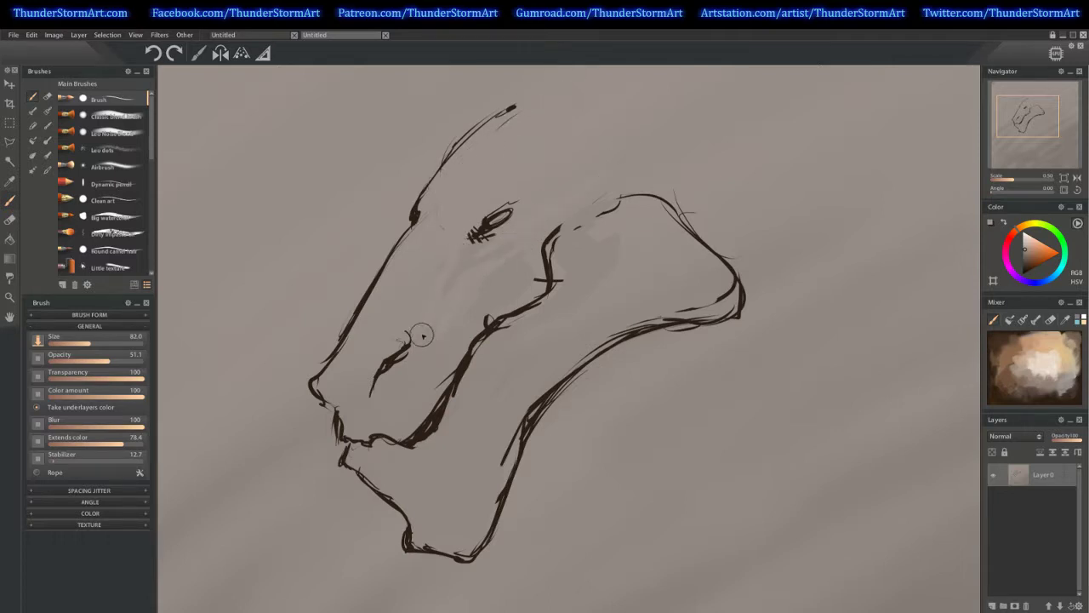
Darken the nostril and extend the forehead contour in dark brown to a thick crest with short strokes at its end
{"action": "left_click_drag", "start_coordinate": [400, 351], "coordinate": [380, 374]}
{"action": "left_click_drag", "start_coordinate": [553, 203], "coordinate": [532, 250]}
{"action": "mouse_move", "coordinate": [447, 179]}
{"action": "left_mouse_down"}
{"action": "mouse_move", "coordinate": [513, 136]}
{"action": "mouse_move", "coordinate": [602, 98]}
{"action": "left_mouse_up"}
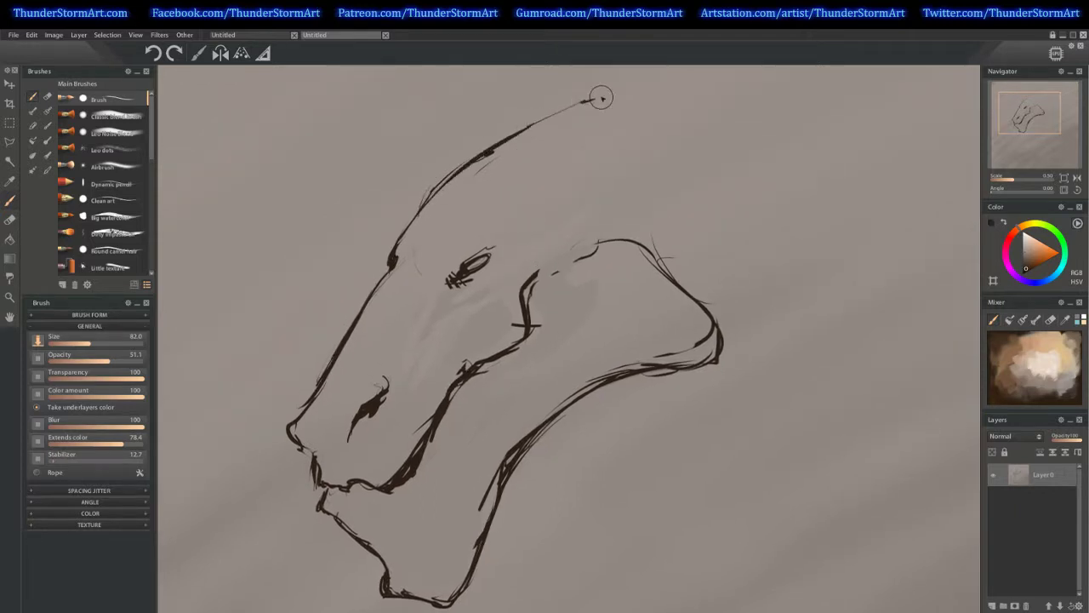
{"action": "mouse_move", "coordinate": [540, 119]}
{"action": "left_mouse_down"}
{"action": "mouse_move", "coordinate": [677, 79]}
{"action": "mouse_move", "coordinate": [585, 139]}
{"action": "left_mouse_up"}
{"action": "left_click_drag", "start_coordinate": [637, 114], "coordinate": [691, 103]}
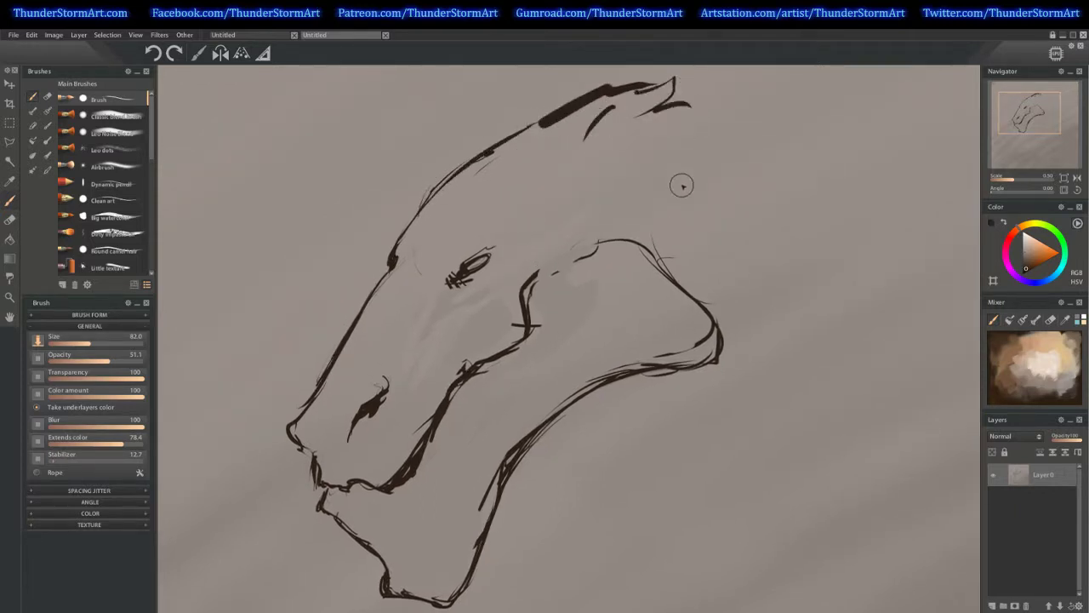
Build bold dark brown spikes and frills around the rear jaw corner, thickening the underside where they join
{"action": "mouse_move", "coordinate": [719, 314]}
{"action": "left_mouse_down"}
{"action": "mouse_move", "coordinate": [696, 285]}
{"action": "mouse_move", "coordinate": [703, 226]}
{"action": "left_mouse_up"}
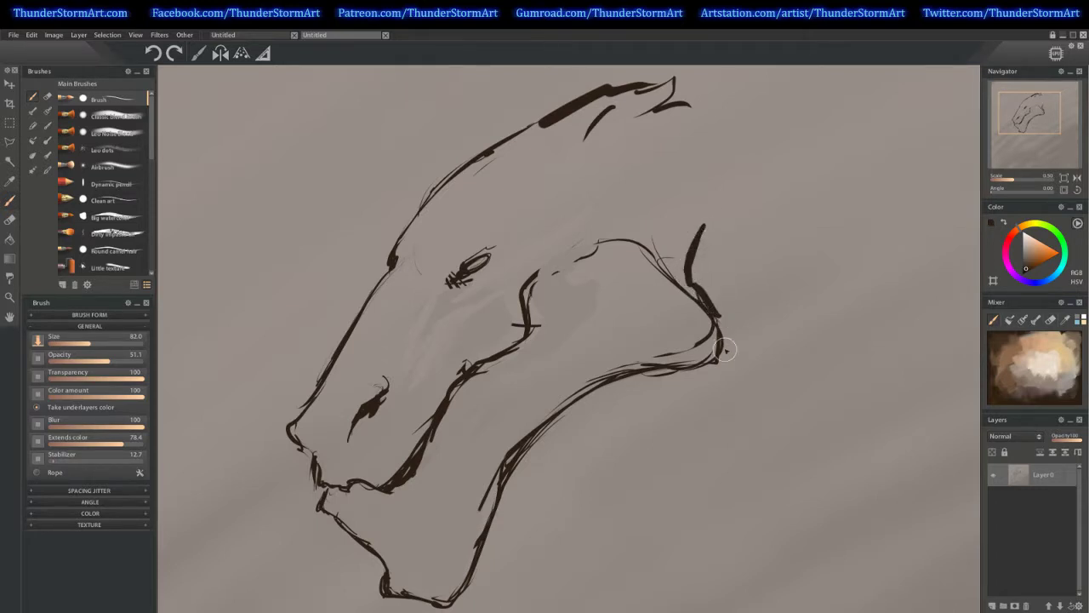
{"action": "mouse_move", "coordinate": [720, 367]}
{"action": "left_mouse_down"}
{"action": "mouse_move", "coordinate": [647, 368]}
{"action": "mouse_move", "coordinate": [752, 383]}
{"action": "mouse_move", "coordinate": [741, 384]}
{"action": "mouse_move", "coordinate": [725, 345]}
{"action": "mouse_move", "coordinate": [737, 325]}
{"action": "mouse_move", "coordinate": [720, 317]}
{"action": "mouse_move", "coordinate": [749, 309]}
{"action": "mouse_move", "coordinate": [781, 335]}
{"action": "left_mouse_up"}
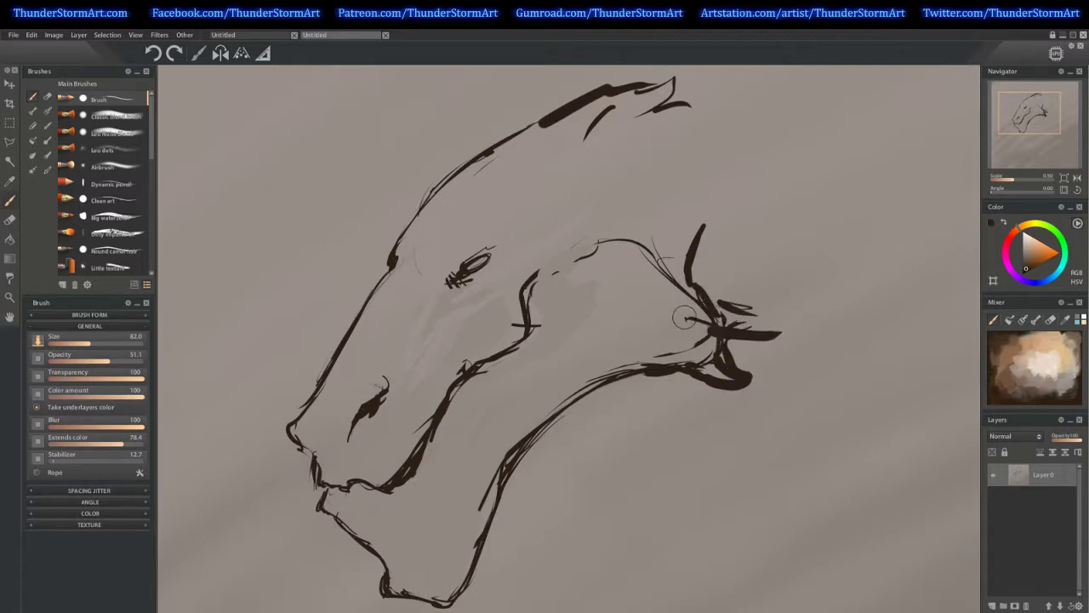
{"action": "mouse_move", "coordinate": [684, 319]}
{"action": "left_mouse_down"}
{"action": "mouse_move", "coordinate": [788, 329]}
{"action": "mouse_move", "coordinate": [716, 303]}
{"action": "mouse_move", "coordinate": [688, 274]}
{"action": "mouse_move", "coordinate": [780, 323]}
{"action": "mouse_move", "coordinate": [771, 335]}
{"action": "left_mouse_up"}
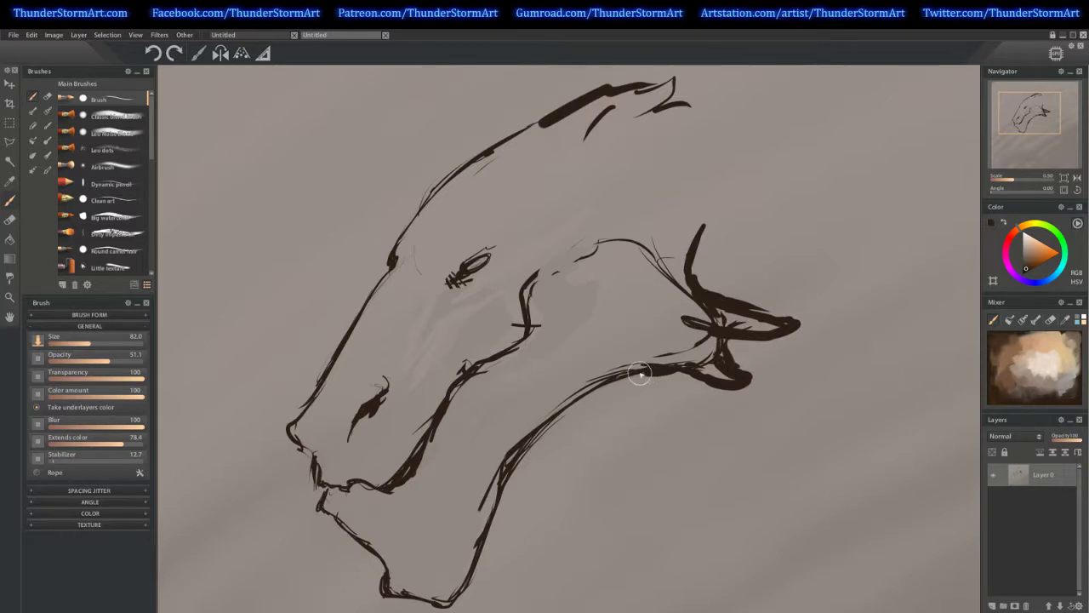
{"action": "mouse_move", "coordinate": [640, 375]}
{"action": "left_mouse_down"}
{"action": "mouse_move", "coordinate": [672, 381]}
{"action": "mouse_move", "coordinate": [647, 368]}
{"action": "mouse_move", "coordinate": [660, 356]}
{"action": "left_mouse_up"}
{"action": "mouse_move", "coordinate": [691, 260]}
{"action": "left_mouse_down"}
{"action": "mouse_move", "coordinate": [709, 286]}
{"action": "mouse_move", "coordinate": [689, 277]}
{"action": "mouse_move", "coordinate": [719, 239]}
{"action": "left_mouse_up"}
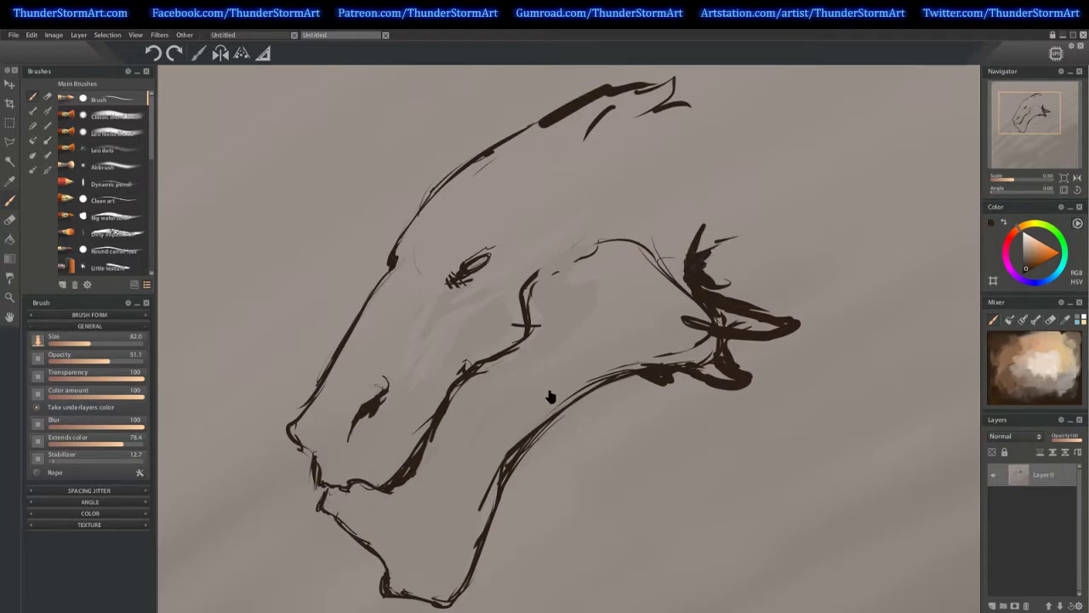
Add a short curved line beside the nostril and thicken the front contour of the upper lip
{"action": "mouse_move", "coordinate": [551, 397]}
{"action": "left_mouse_down"}
{"action": "mouse_move", "coordinate": [540, 294]}
{"action": "mouse_move", "coordinate": [509, 334]}
{"action": "left_mouse_up"}
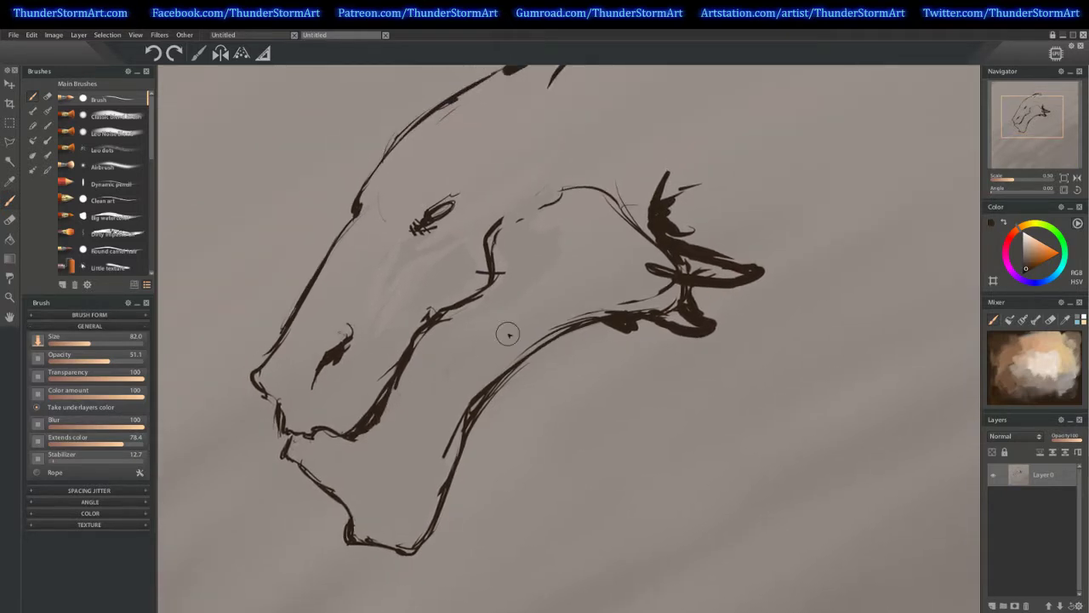
{"action": "left_click_drag", "start_coordinate": [333, 329], "coordinate": [305, 346]}
{"action": "mouse_move", "coordinate": [312, 439]}
{"action": "left_mouse_down"}
{"action": "mouse_move", "coordinate": [293, 435]}
{"action": "mouse_move", "coordinate": [268, 397]}
{"action": "left_mouse_up"}
{"action": "left_click_drag", "start_coordinate": [646, 311], "coordinate": [616, 372]}
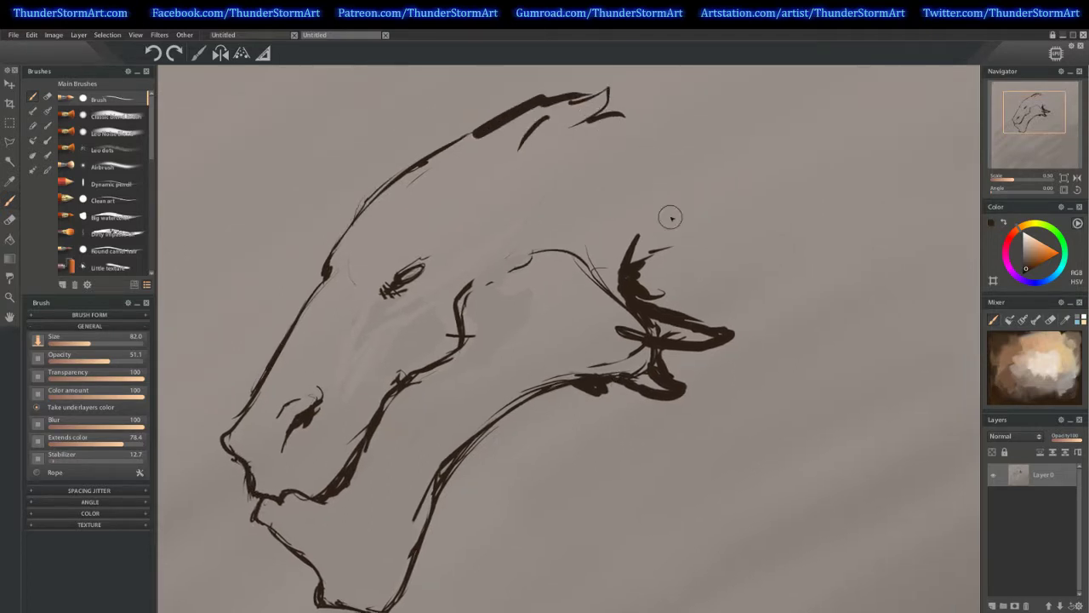
Paint out the overlapping middle section of the lower jaw contour with background grey-brown and redraw it as a dark brown line
{"action": "left_click_drag", "start_coordinate": [670, 310], "coordinate": [690, 259]}
{"action": "left_click", "coordinate": [445, 469], "text": "alt"}
{"action": "mouse_move", "coordinate": [434, 476]}
{"action": "left_mouse_down"}
{"action": "mouse_move", "coordinate": [465, 408]}
{"action": "mouse_move", "coordinate": [450, 465]}
{"action": "left_mouse_up"}
{"action": "left_click_drag", "start_coordinate": [493, 388], "coordinate": [449, 439]}
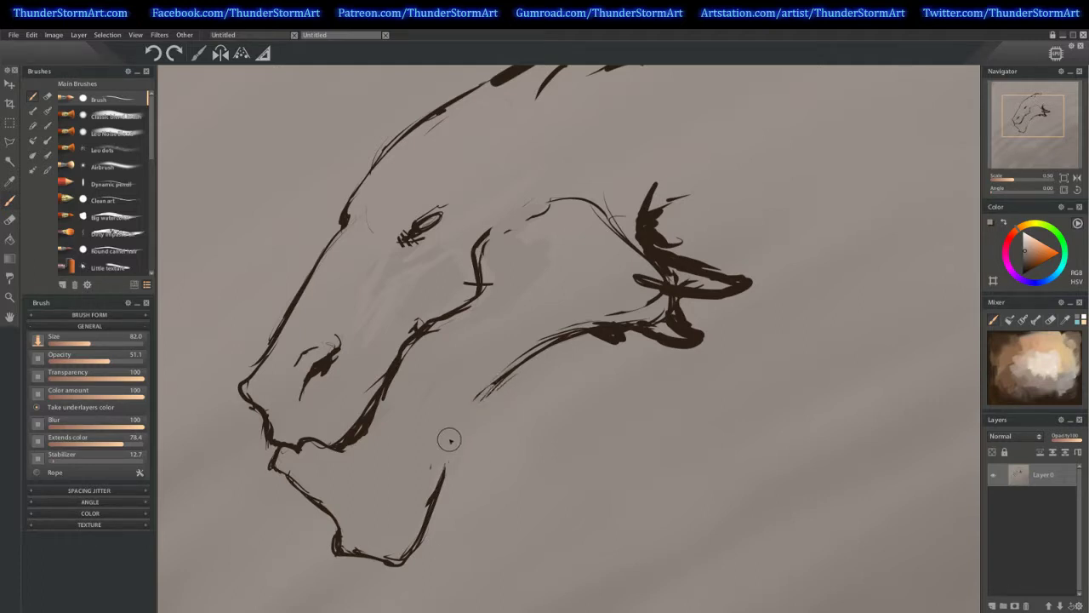
{"action": "left_click", "coordinate": [511, 369], "text": "alt"}
{"action": "mouse_move", "coordinate": [514, 365]}
{"action": "left_mouse_down"}
{"action": "mouse_move", "coordinate": [464, 413]}
{"action": "mouse_move", "coordinate": [425, 531]}
{"action": "left_mouse_up"}
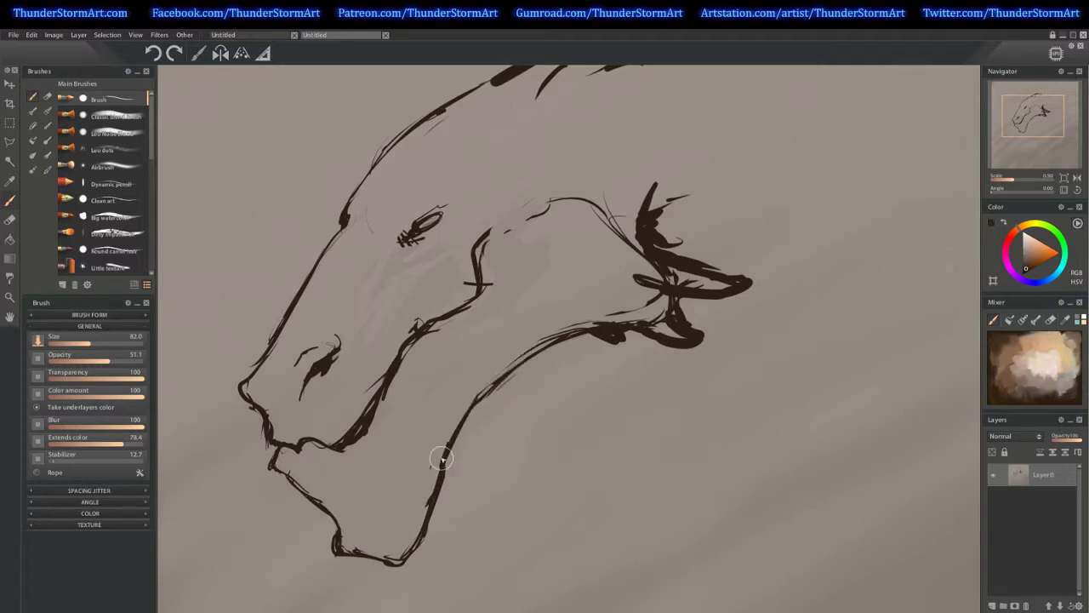
Thicken the chin's rear contour and fill the chin with flowing vertical wrinkle lines in dark brown
{"action": "mouse_move", "coordinate": [442, 461]}
{"action": "left_mouse_down"}
{"action": "mouse_move", "coordinate": [407, 560]}
{"action": "mouse_move", "coordinate": [394, 502]}
{"action": "left_mouse_up"}
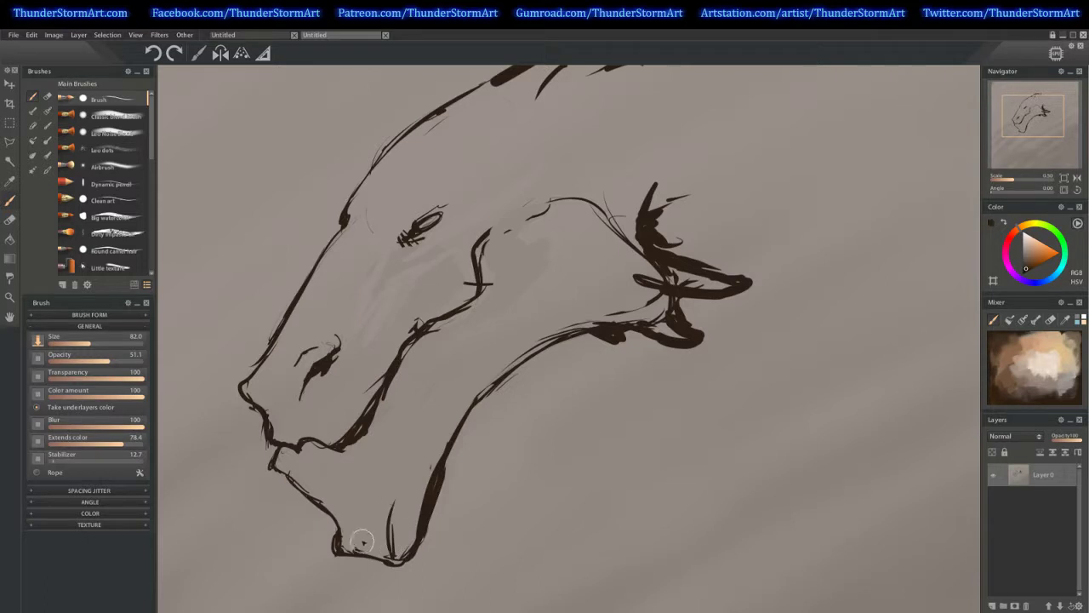
{"action": "mouse_move", "coordinate": [367, 552]}
{"action": "left_mouse_down"}
{"action": "mouse_move", "coordinate": [358, 500]}
{"action": "mouse_move", "coordinate": [351, 551]}
{"action": "mouse_move", "coordinate": [343, 543]}
{"action": "mouse_move", "coordinate": [343, 517]}
{"action": "mouse_move", "coordinate": [385, 543]}
{"action": "mouse_move", "coordinate": [386, 505]}
{"action": "mouse_move", "coordinate": [329, 484]}
{"action": "mouse_move", "coordinate": [343, 509]}
{"action": "mouse_move", "coordinate": [287, 475]}
{"action": "mouse_move", "coordinate": [343, 534]}
{"action": "left_mouse_up"}
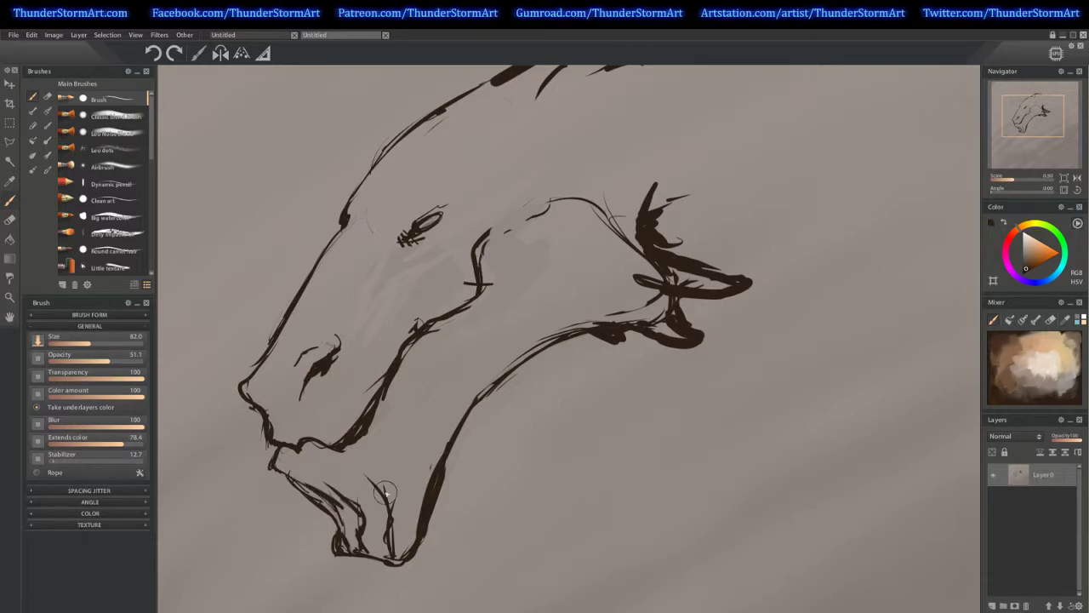
{"action": "mouse_move", "coordinate": [386, 493]}
{"action": "left_mouse_down"}
{"action": "mouse_move", "coordinate": [348, 466]}
{"action": "mouse_move", "coordinate": [349, 448]}
{"action": "mouse_move", "coordinate": [302, 468]}
{"action": "mouse_move", "coordinate": [299, 481]}
{"action": "mouse_move", "coordinate": [335, 469]}
{"action": "mouse_move", "coordinate": [377, 509]}
{"action": "mouse_move", "coordinate": [381, 553]}
{"action": "mouse_move", "coordinate": [345, 542]}
{"action": "mouse_move", "coordinate": [348, 519]}
{"action": "mouse_move", "coordinate": [413, 549]}
{"action": "left_mouse_up"}
{"action": "mouse_move", "coordinate": [417, 485]}
{"action": "left_mouse_down"}
{"action": "mouse_move", "coordinate": [400, 541]}
{"action": "mouse_move", "coordinate": [418, 492]}
{"action": "mouse_move", "coordinate": [426, 495]}
{"action": "left_mouse_up"}
{"action": "left_click_drag", "start_coordinate": [397, 449], "coordinate": [432, 473]}
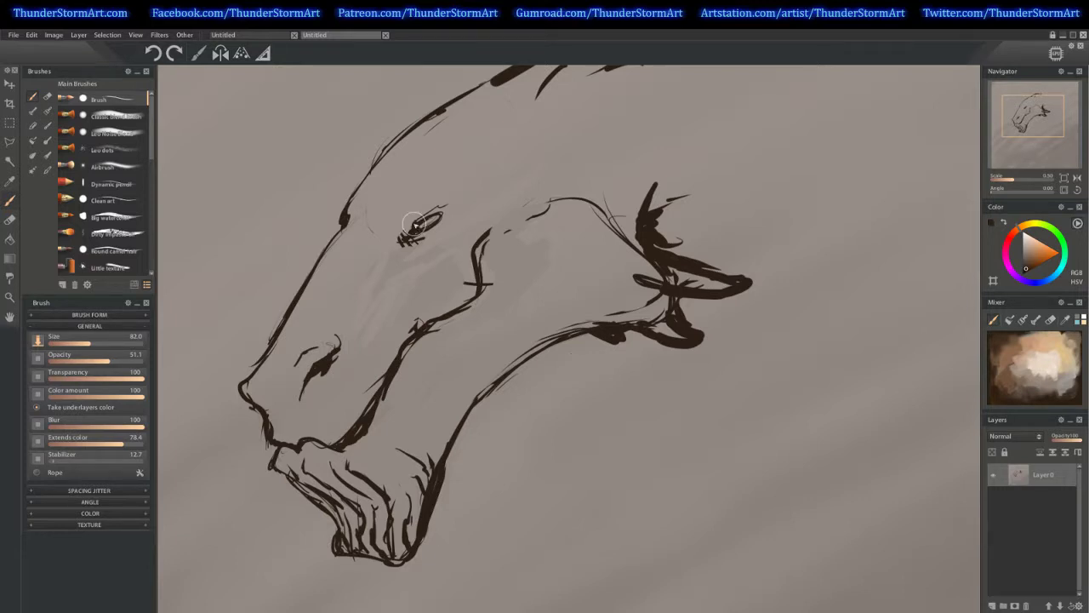
Draw angular brow shapes above the eye, refine its corners, and add a thin stroke along the forehead contour beside the crest
{"action": "mouse_move", "coordinate": [413, 202]}
{"action": "left_mouse_down"}
{"action": "mouse_move", "coordinate": [443, 185]}
{"action": "mouse_move", "coordinate": [409, 211]}
{"action": "mouse_move", "coordinate": [399, 202]}
{"action": "mouse_move", "coordinate": [397, 237]}
{"action": "mouse_move", "coordinate": [453, 206]}
{"action": "mouse_move", "coordinate": [427, 213]}
{"action": "mouse_move", "coordinate": [428, 201]}
{"action": "mouse_move", "coordinate": [455, 187]}
{"action": "mouse_move", "coordinate": [444, 168]}
{"action": "mouse_move", "coordinate": [442, 181]}
{"action": "mouse_move", "coordinate": [456, 160]}
{"action": "left_mouse_up"}
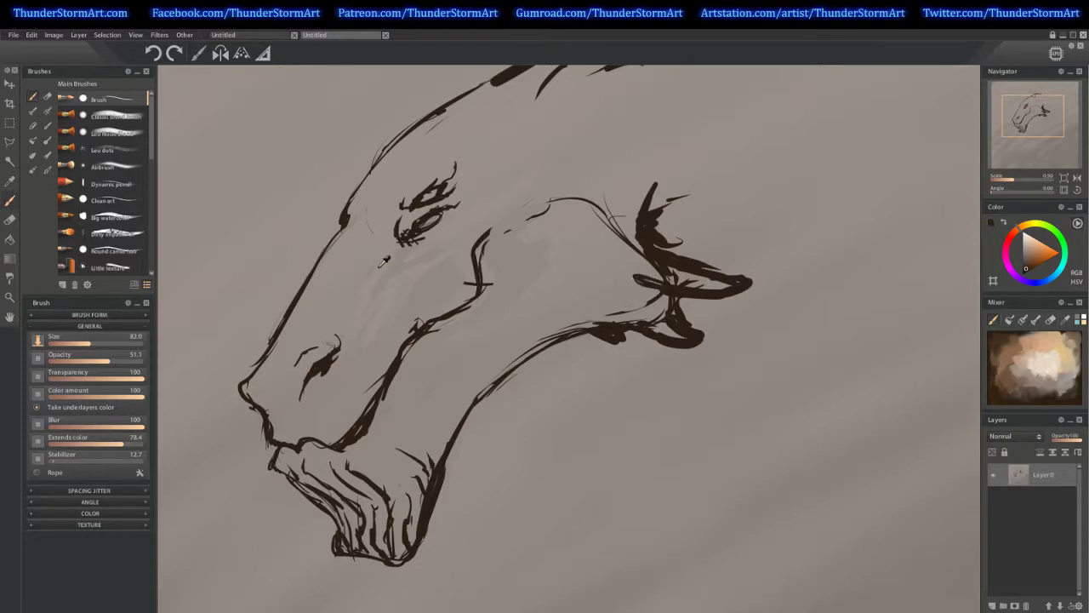
{"action": "mouse_move", "coordinate": [440, 185]}
{"action": "left_mouse_down"}
{"action": "mouse_move", "coordinate": [414, 192]}
{"action": "mouse_move", "coordinate": [424, 181]}
{"action": "mouse_move", "coordinate": [462, 186]}
{"action": "mouse_move", "coordinate": [414, 222]}
{"action": "mouse_move", "coordinate": [441, 212]}
{"action": "mouse_move", "coordinate": [421, 240]}
{"action": "mouse_move", "coordinate": [452, 207]}
{"action": "mouse_move", "coordinate": [439, 197]}
{"action": "left_mouse_up"}
{"action": "left_click", "coordinate": [437, 209], "text": "alt"}
{"action": "left_click_drag", "start_coordinate": [406, 237], "coordinate": [392, 252]}
{"action": "left_click_drag", "start_coordinate": [713, 375], "coordinate": [681, 433]}
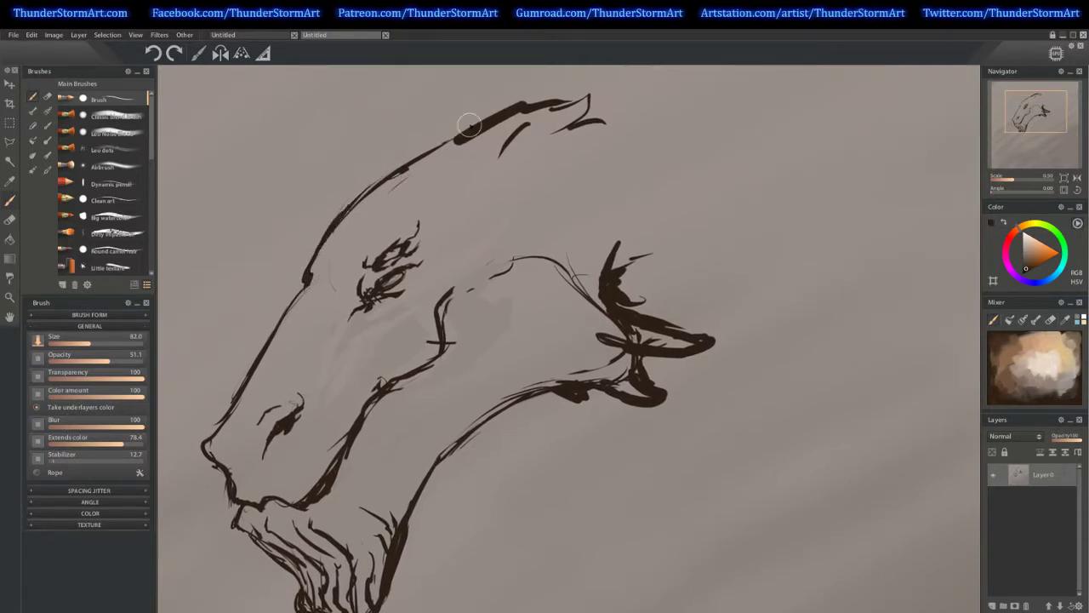
{"action": "left_click_drag", "start_coordinate": [426, 153], "coordinate": [481, 113]}
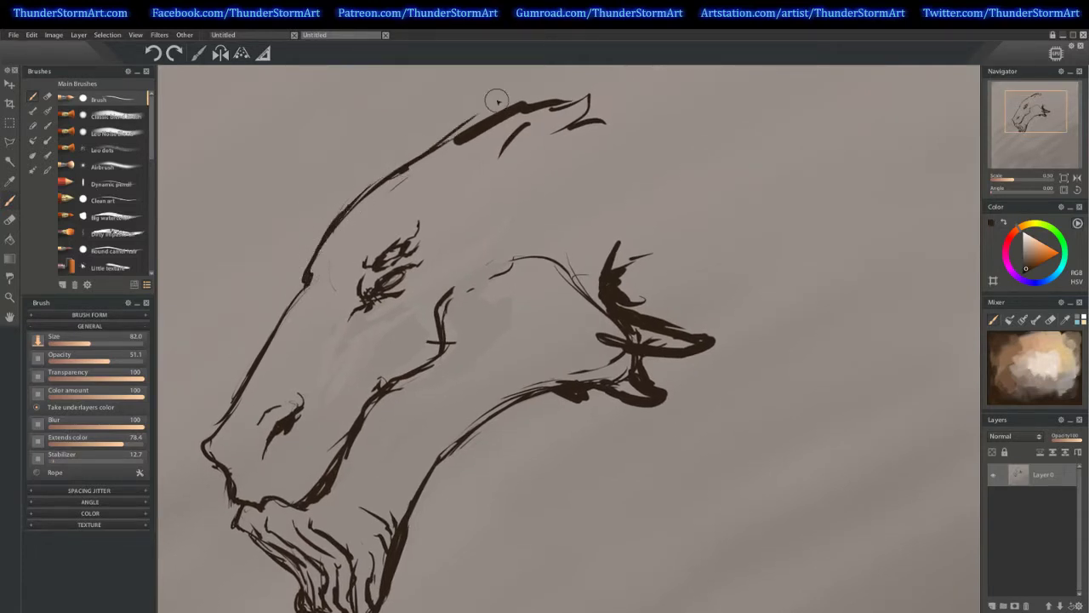
Carve back the heavy dark mass where the rear spikes join the jaw with background grey-brown, leaving thinner spike outlines
{"action": "left_click", "coordinate": [623, 331], "text": "alt"}
{"action": "left_click_drag", "start_coordinate": [617, 326], "coordinate": [655, 341]}
{"action": "left_click_drag", "start_coordinate": [607, 311], "coordinate": [696, 343]}
{"action": "left_click_drag", "start_coordinate": [684, 339], "coordinate": [604, 312]}
{"action": "mouse_move", "coordinate": [651, 356]}
{"action": "left_mouse_down"}
{"action": "mouse_move", "coordinate": [634, 389]}
{"action": "mouse_move", "coordinate": [601, 373]}
{"action": "mouse_move", "coordinate": [575, 377]}
{"action": "mouse_move", "coordinate": [568, 387]}
{"action": "mouse_move", "coordinate": [579, 393]}
{"action": "mouse_move", "coordinate": [549, 387]}
{"action": "left_mouse_up"}
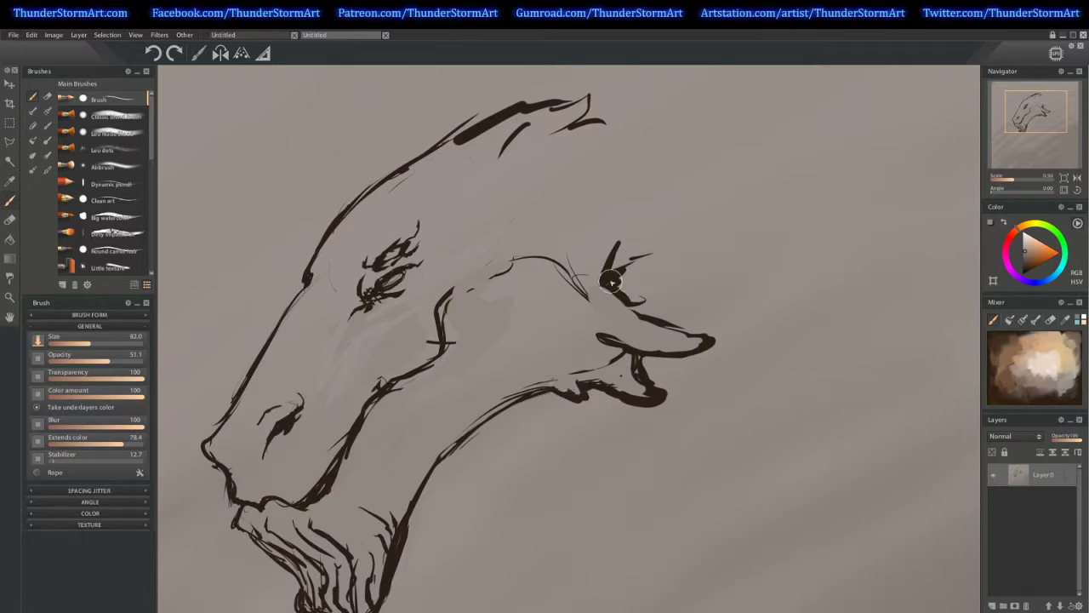
Draw a long, pointed upper spike in dark brown and reshape the two lower spikes with sharper tips
{"action": "mouse_move", "coordinate": [612, 281]}
{"action": "left_mouse_down"}
{"action": "mouse_move", "coordinate": [634, 249]}
{"action": "mouse_move", "coordinate": [617, 278]}
{"action": "mouse_move", "coordinate": [690, 231]}
{"action": "mouse_move", "coordinate": [678, 209]}
{"action": "mouse_move", "coordinate": [704, 198]}
{"action": "mouse_move", "coordinate": [712, 212]}
{"action": "mouse_move", "coordinate": [715, 186]}
{"action": "left_mouse_up"}
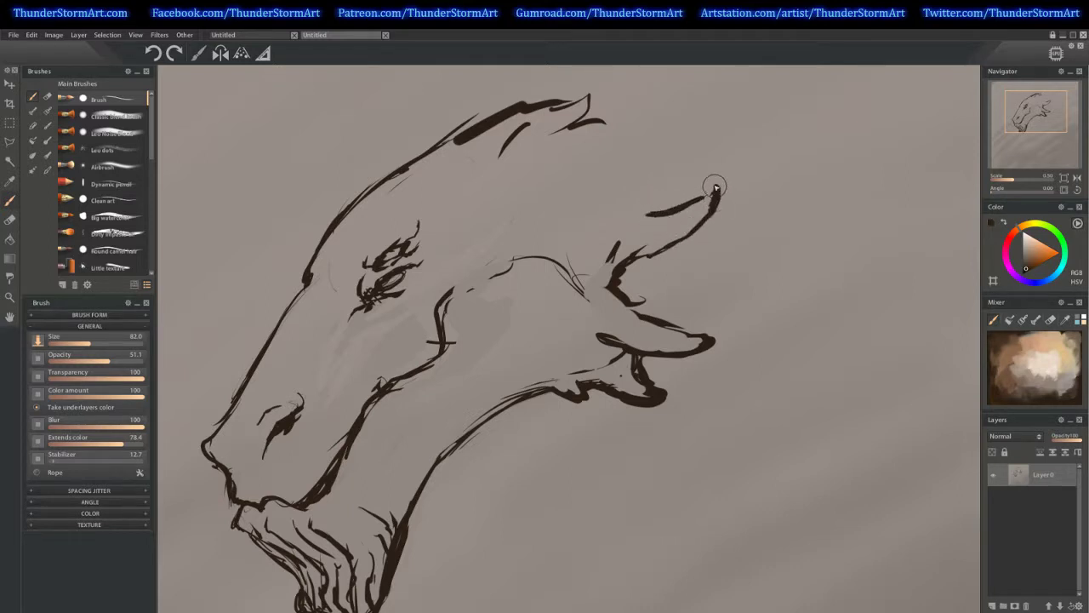
{"action": "left_click_drag", "start_coordinate": [644, 215], "coordinate": [720, 183]}
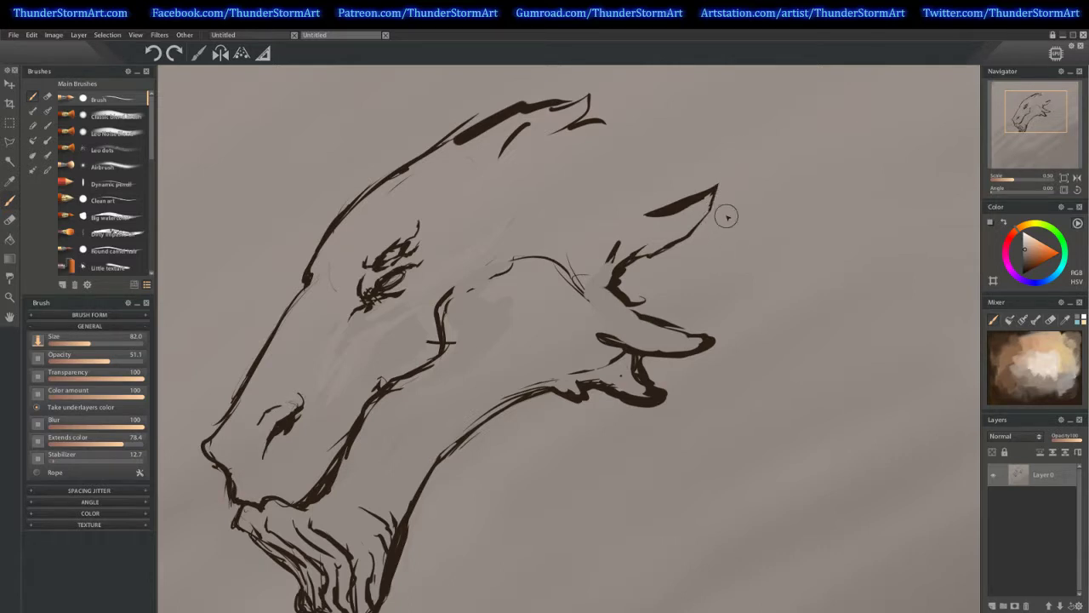
{"action": "left_click_drag", "start_coordinate": [690, 324], "coordinate": [733, 336]}
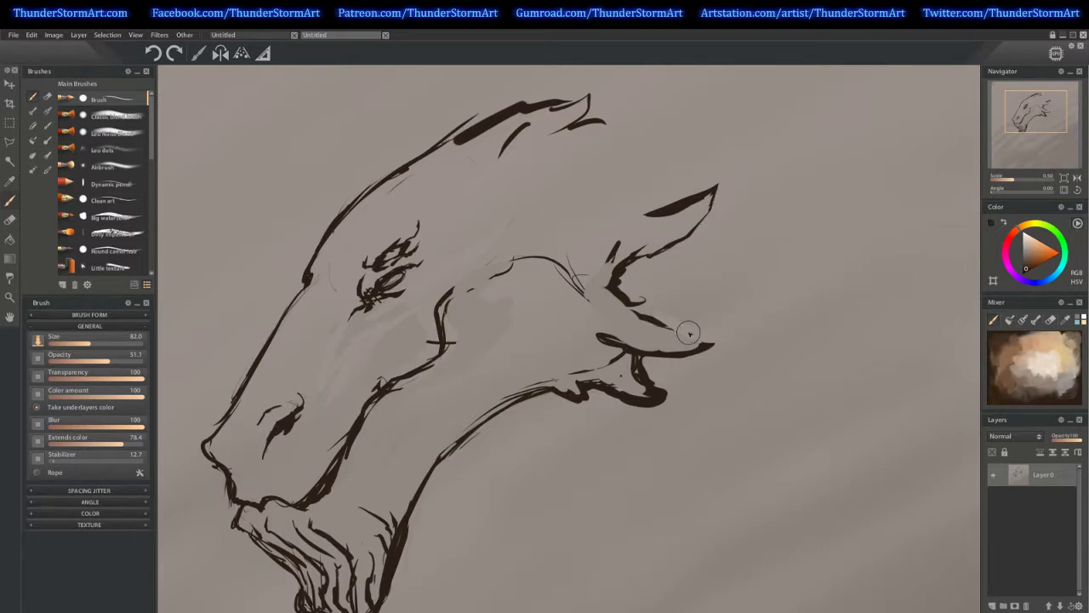
{"action": "left_click_drag", "start_coordinate": [663, 319], "coordinate": [712, 340]}
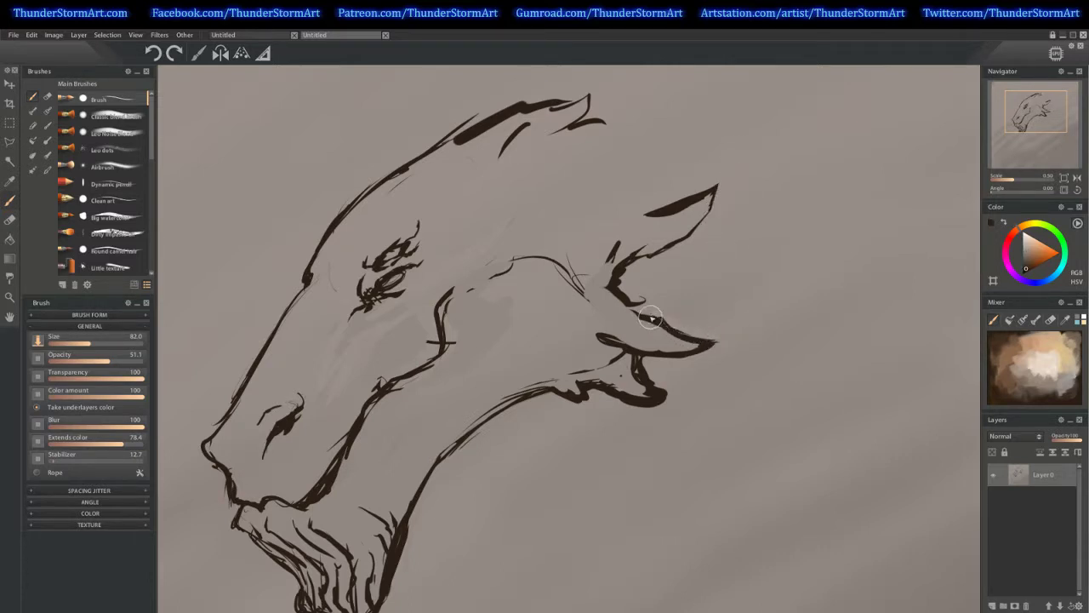
{"action": "left_click_drag", "start_coordinate": [651, 318], "coordinate": [638, 305]}
{"action": "left_click", "coordinate": [665, 375], "text": "alt"}
{"action": "left_click_drag", "start_coordinate": [648, 406], "coordinate": [666, 395]}
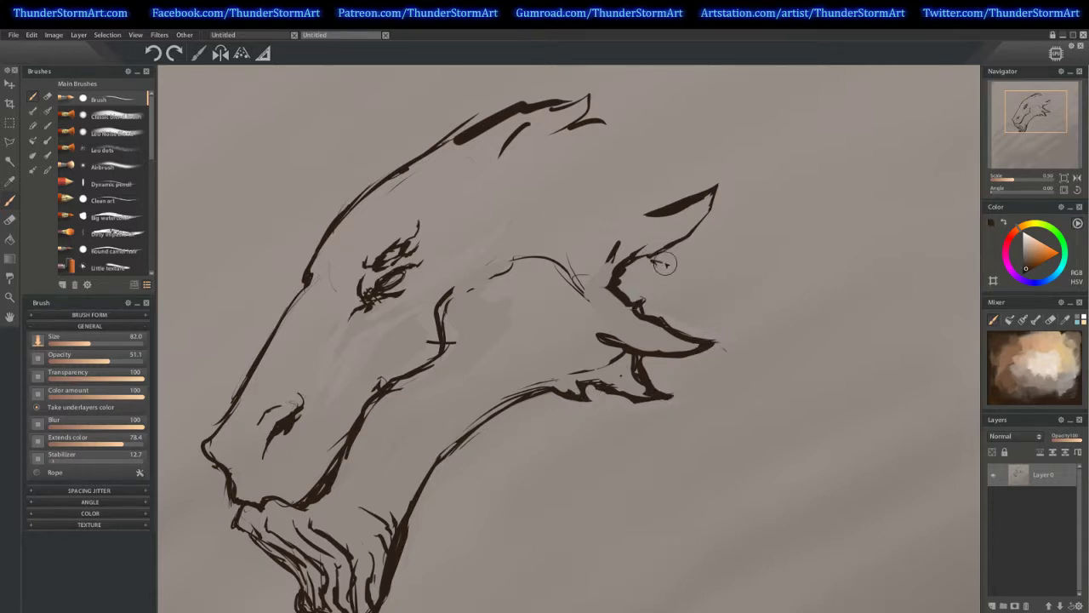
Outline a curved, pointed spike between the upper and lower rear spikes, darkening its tip and trimming its edge
{"action": "left_click_drag", "start_coordinate": [651, 259], "coordinate": [692, 264]}
{"action": "mouse_move", "coordinate": [645, 297]}
{"action": "left_mouse_down"}
{"action": "mouse_move", "coordinate": [705, 288]}
{"action": "mouse_move", "coordinate": [730, 271]}
{"action": "mouse_move", "coordinate": [733, 246]}
{"action": "left_mouse_up"}
{"action": "left_click_drag", "start_coordinate": [685, 294], "coordinate": [751, 234]}
{"action": "mouse_move", "coordinate": [683, 269]}
{"action": "left_mouse_down"}
{"action": "mouse_move", "coordinate": [714, 254]}
{"action": "mouse_move", "coordinate": [708, 283]}
{"action": "left_mouse_up"}
{"action": "left_click", "coordinate": [747, 260], "text": "alt"}
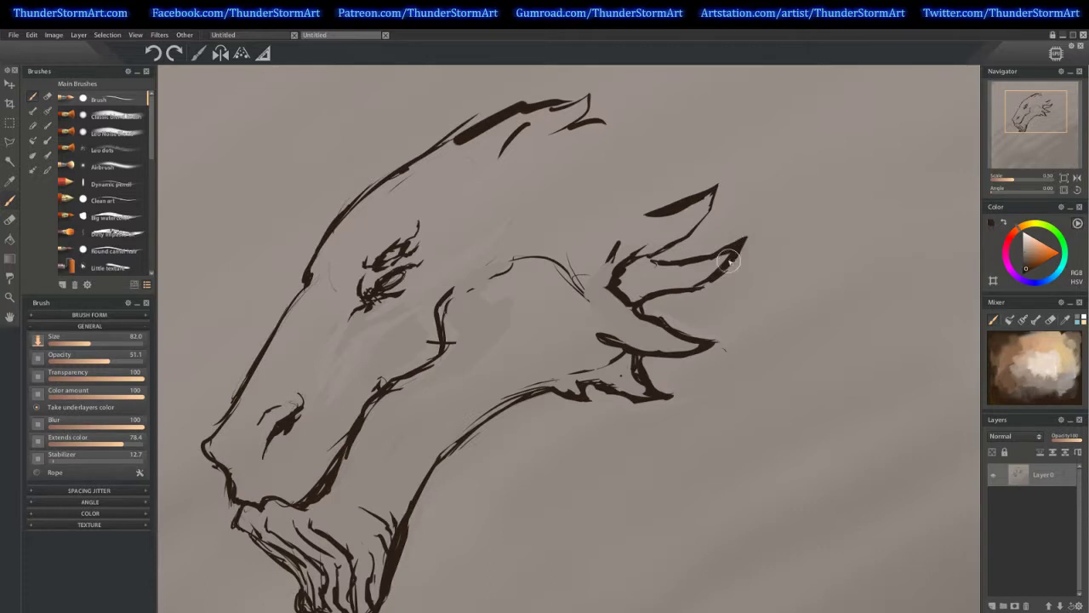
{"action": "mouse_move", "coordinate": [744, 242]}
{"action": "left_mouse_down"}
{"action": "mouse_move", "coordinate": [723, 279]}
{"action": "mouse_move", "coordinate": [691, 289]}
{"action": "left_mouse_up"}
Clean up the upper spike's edge, remove the old arc behind the cheek, and extend the cheek line upward to short hatch strokes
{"action": "left_click_drag", "start_coordinate": [680, 199], "coordinate": [654, 209]}
{"action": "left_click", "coordinate": [682, 199], "text": "alt"}
{"action": "left_click", "coordinate": [603, 250], "text": "alt"}
{"action": "mouse_move", "coordinate": [609, 258]}
{"action": "left_mouse_down"}
{"action": "mouse_move", "coordinate": [619, 243]}
{"action": "mouse_move", "coordinate": [564, 292]}
{"action": "mouse_move", "coordinate": [557, 263]}
{"action": "mouse_move", "coordinate": [508, 270]}
{"action": "mouse_move", "coordinate": [480, 290]}
{"action": "mouse_move", "coordinate": [498, 254]}
{"action": "mouse_move", "coordinate": [548, 224]}
{"action": "mouse_move", "coordinate": [506, 248]}
{"action": "mouse_move", "coordinate": [587, 230]}
{"action": "left_mouse_up"}
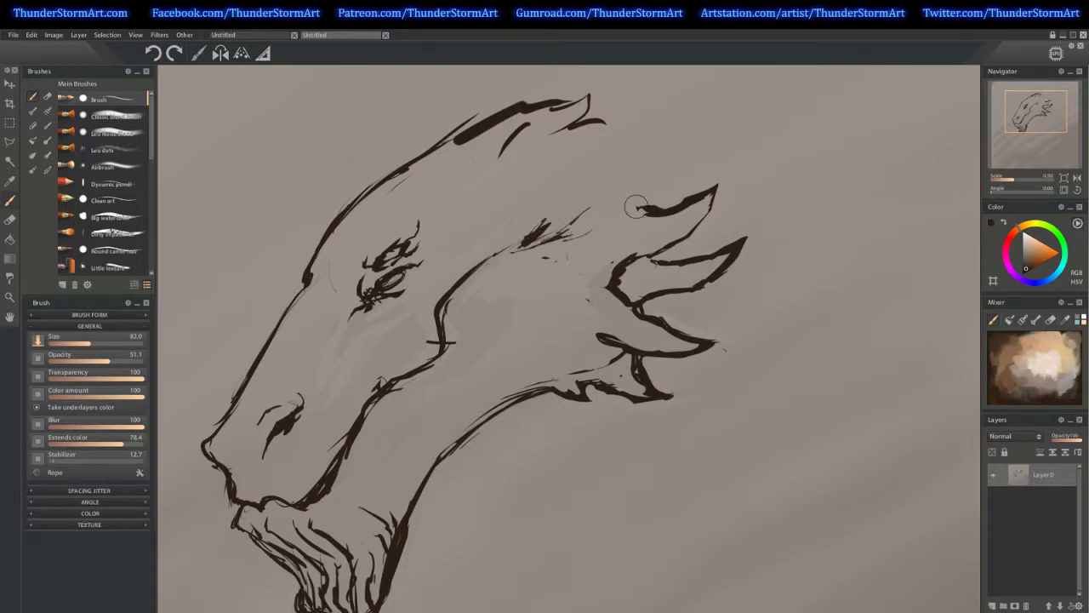
Add short, rough strokes around the rear spike bases and soften the base of the middle spike with background grey-brown
{"action": "mouse_move", "coordinate": [587, 281]}
{"action": "left_mouse_down"}
{"action": "mouse_move", "coordinate": [641, 216]}
{"action": "mouse_move", "coordinate": [641, 229]}
{"action": "mouse_move", "coordinate": [614, 246]}
{"action": "mouse_move", "coordinate": [636, 248]}
{"action": "mouse_move", "coordinate": [629, 308]}
{"action": "mouse_move", "coordinate": [582, 310]}
{"action": "mouse_move", "coordinate": [621, 294]}
{"action": "mouse_move", "coordinate": [594, 286]}
{"action": "mouse_move", "coordinate": [629, 293]}
{"action": "mouse_move", "coordinate": [615, 291]}
{"action": "mouse_move", "coordinate": [623, 333]}
{"action": "left_mouse_up"}
{"action": "mouse_move", "coordinate": [591, 378]}
{"action": "left_mouse_down"}
{"action": "mouse_move", "coordinate": [549, 382]}
{"action": "mouse_move", "coordinate": [628, 368]}
{"action": "mouse_move", "coordinate": [593, 360]}
{"action": "mouse_move", "coordinate": [599, 328]}
{"action": "left_mouse_up"}
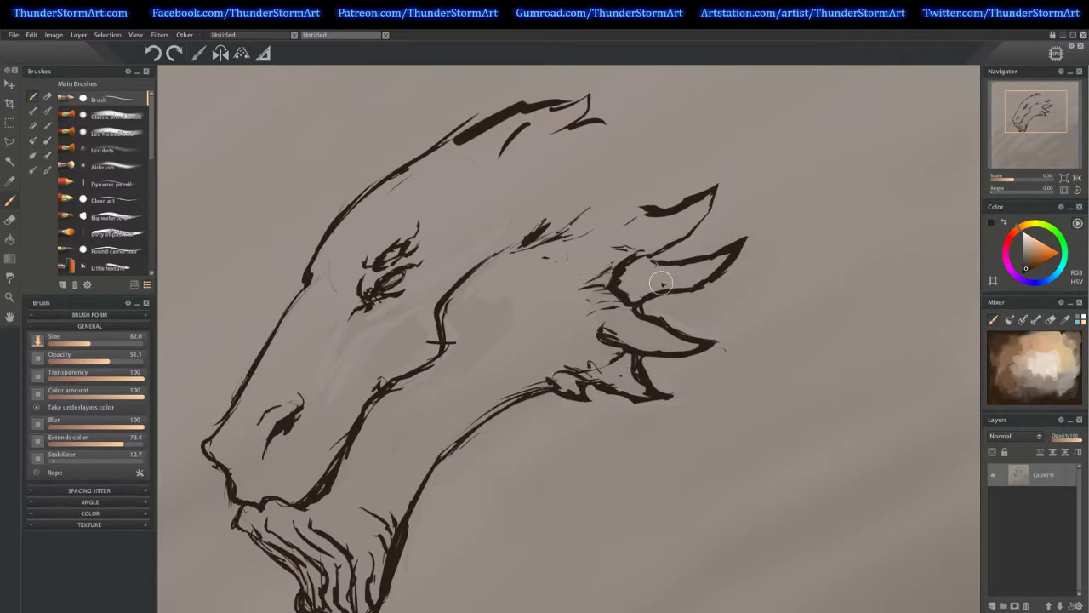
{"action": "mouse_move", "coordinate": [634, 271]}
{"action": "left_mouse_down"}
{"action": "mouse_move", "coordinate": [620, 283]}
{"action": "mouse_move", "coordinate": [633, 287]}
{"action": "mouse_move", "coordinate": [615, 288]}
{"action": "mouse_move", "coordinate": [620, 279]}
{"action": "mouse_move", "coordinate": [611, 293]}
{"action": "mouse_move", "coordinate": [642, 290]}
{"action": "left_mouse_up"}
{"action": "left_click", "coordinate": [643, 286], "text": "alt"}
Refine the nostril's upper edge and draw curved wrinkle folds across the bridge of the snout, tapering them with background grey-brown
{"action": "mouse_move", "coordinate": [299, 408]}
{"action": "left_mouse_down"}
{"action": "mouse_move", "coordinate": [257, 406]}
{"action": "mouse_move", "coordinate": [277, 406]}
{"action": "left_mouse_up"}
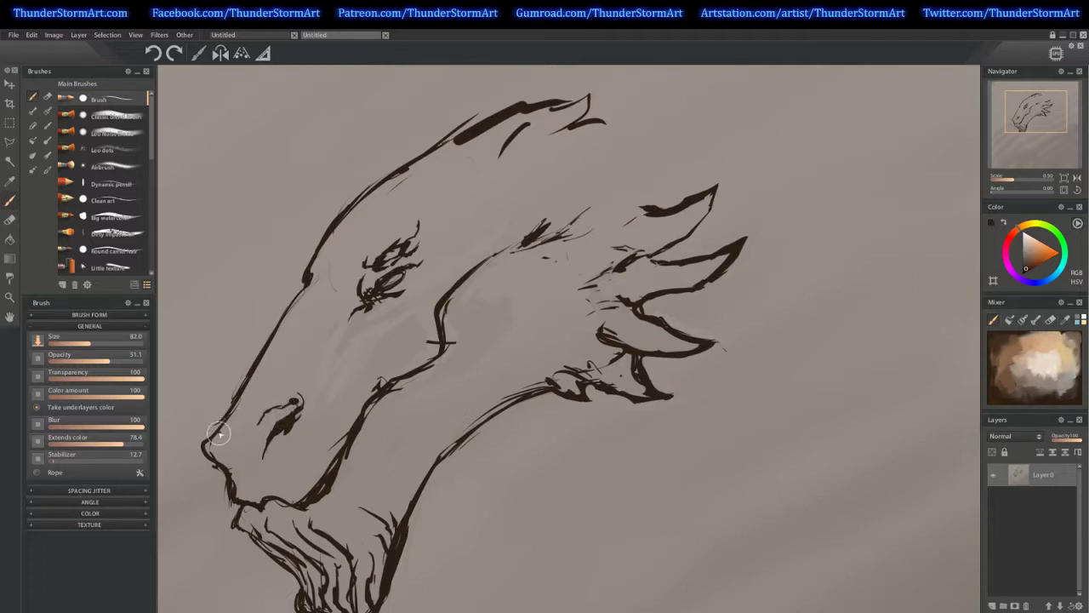
{"action": "mouse_move", "coordinate": [218, 434]}
{"action": "left_mouse_down"}
{"action": "mouse_move", "coordinate": [268, 403]}
{"action": "mouse_move", "coordinate": [258, 415]}
{"action": "mouse_move", "coordinate": [267, 399]}
{"action": "mouse_move", "coordinate": [249, 408]}
{"action": "mouse_move", "coordinate": [249, 381]}
{"action": "mouse_move", "coordinate": [268, 359]}
{"action": "mouse_move", "coordinate": [298, 348]}
{"action": "mouse_move", "coordinate": [297, 362]}
{"action": "mouse_move", "coordinate": [278, 366]}
{"action": "mouse_move", "coordinate": [277, 331]}
{"action": "mouse_move", "coordinate": [327, 308]}
{"action": "mouse_move", "coordinate": [324, 334]}
{"action": "mouse_move", "coordinate": [341, 310]}
{"action": "left_mouse_up"}
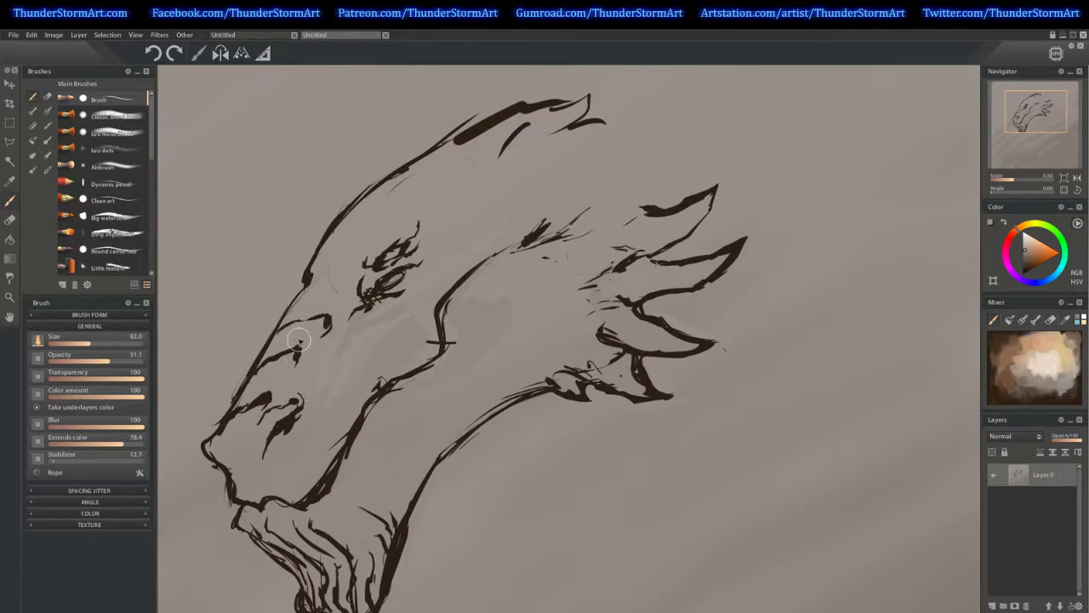
{"action": "left_click_drag", "start_coordinate": [265, 392], "coordinate": [265, 398]}
{"action": "left_click_drag", "start_coordinate": [302, 358], "coordinate": [285, 381]}
{"action": "left_click_drag", "start_coordinate": [303, 286], "coordinate": [331, 272]}
{"action": "left_click_drag", "start_coordinate": [300, 317], "coordinate": [327, 321]}
{"action": "left_click_drag", "start_coordinate": [262, 364], "coordinate": [300, 350]}
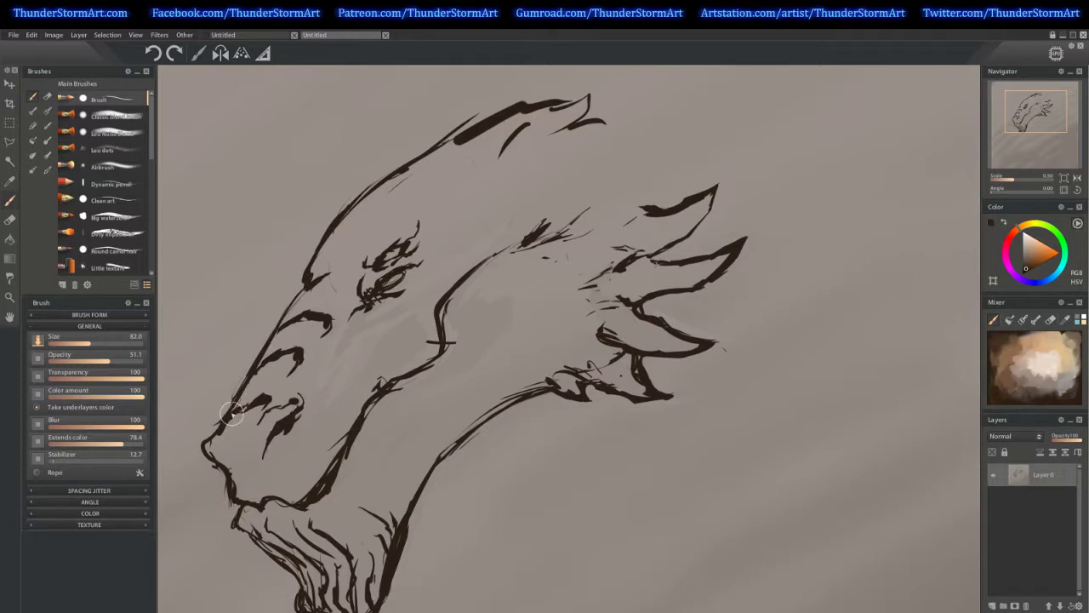
{"action": "mouse_move", "coordinate": [232, 415]}
{"action": "left_mouse_down"}
{"action": "mouse_move", "coordinate": [269, 395]}
{"action": "mouse_move", "coordinate": [274, 381]}
{"action": "mouse_move", "coordinate": [286, 377]}
{"action": "left_mouse_up"}
{"action": "left_click", "coordinate": [270, 389], "text": "alt"}
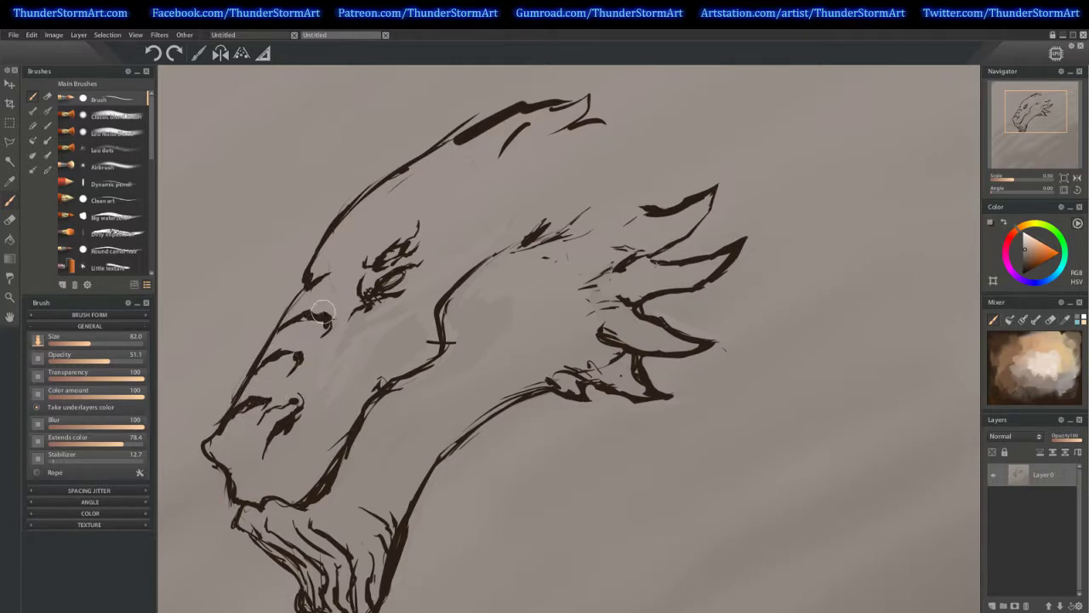
Connect the brow to the front of the eye and draw a row of elongated scales from above the eye toward the crest
{"action": "left_click", "coordinate": [314, 279], "text": "alt"}
{"action": "mouse_move", "coordinate": [335, 275]}
{"action": "left_mouse_down"}
{"action": "mouse_move", "coordinate": [358, 272]}
{"action": "mouse_move", "coordinate": [360, 282]}
{"action": "left_mouse_up"}
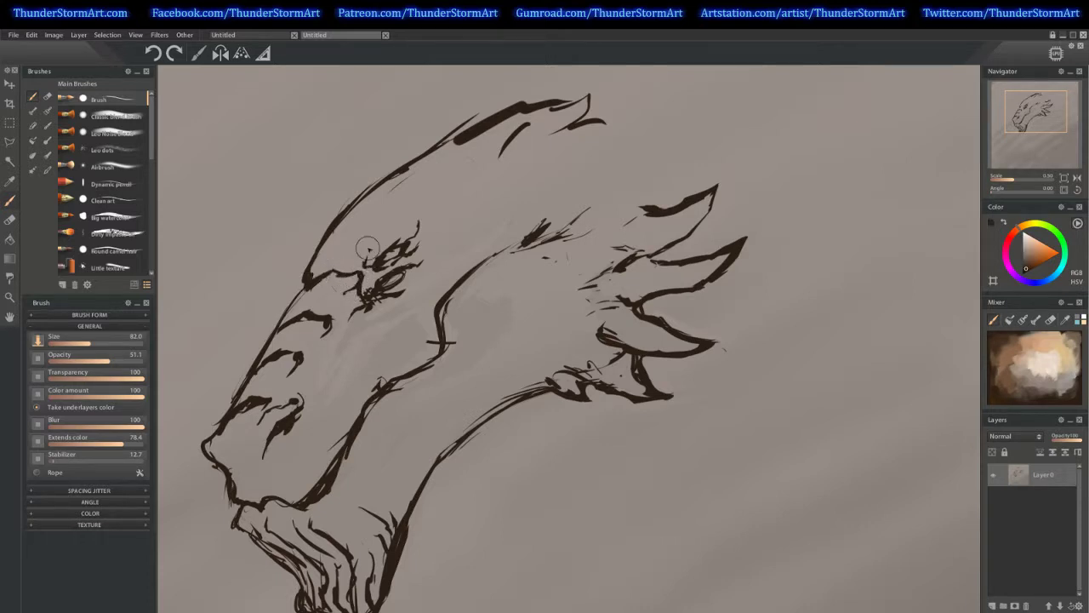
{"action": "left_click_drag", "start_coordinate": [337, 238], "coordinate": [356, 212]}
{"action": "mouse_move", "coordinate": [362, 261]}
{"action": "left_mouse_down"}
{"action": "mouse_move", "coordinate": [422, 203]}
{"action": "mouse_move", "coordinate": [407, 247]}
{"action": "mouse_move", "coordinate": [373, 272]}
{"action": "mouse_move", "coordinate": [419, 226]}
{"action": "mouse_move", "coordinate": [407, 212]}
{"action": "mouse_move", "coordinate": [419, 195]}
{"action": "mouse_move", "coordinate": [436, 195]}
{"action": "mouse_move", "coordinate": [421, 226]}
{"action": "mouse_move", "coordinate": [449, 179]}
{"action": "mouse_move", "coordinate": [436, 211]}
{"action": "left_mouse_up"}
{"action": "mouse_move", "coordinate": [473, 167]}
{"action": "left_mouse_down"}
{"action": "mouse_move", "coordinate": [463, 185]}
{"action": "mouse_move", "coordinate": [474, 168]}
{"action": "mouse_move", "coordinate": [491, 170]}
{"action": "left_mouse_up"}
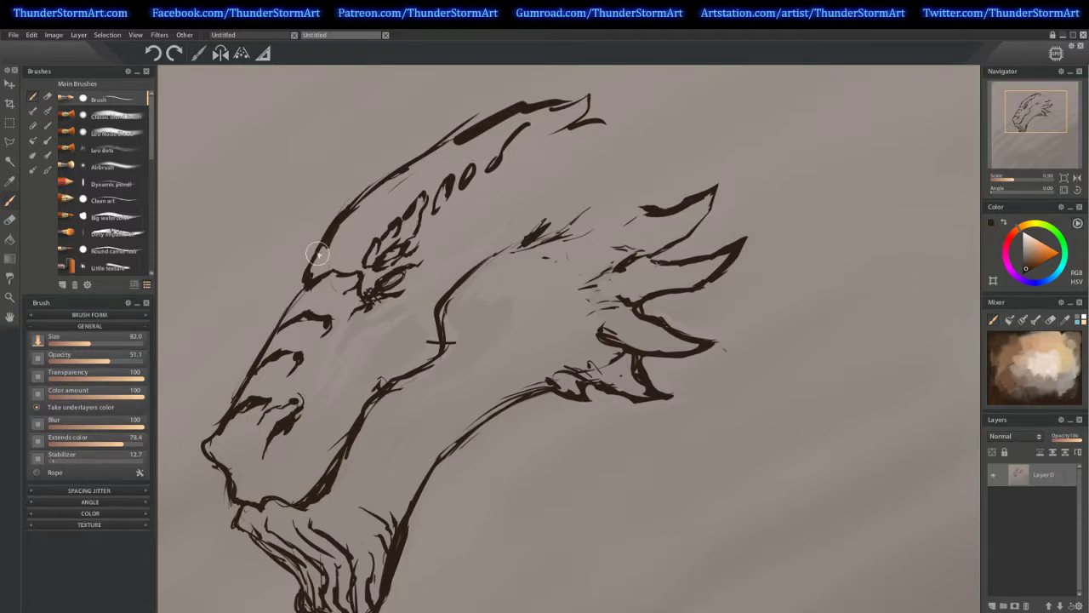
Add jagged spikes along the forehead and crest contour, and extend the scale row with darker pointed shapes at the back
{"action": "mouse_move", "coordinate": [315, 249]}
{"action": "left_mouse_down"}
{"action": "mouse_move", "coordinate": [372, 178]}
{"action": "mouse_move", "coordinate": [469, 112]}
{"action": "mouse_move", "coordinate": [580, 85]}
{"action": "left_mouse_up"}
{"action": "mouse_move", "coordinate": [535, 151]}
{"action": "left_mouse_down"}
{"action": "mouse_move", "coordinate": [617, 107]}
{"action": "mouse_move", "coordinate": [548, 129]}
{"action": "mouse_move", "coordinate": [586, 107]}
{"action": "mouse_move", "coordinate": [625, 99]}
{"action": "mouse_move", "coordinate": [564, 121]}
{"action": "mouse_move", "coordinate": [650, 92]}
{"action": "mouse_move", "coordinate": [566, 149]}
{"action": "left_mouse_up"}
{"action": "mouse_move", "coordinate": [654, 93]}
{"action": "left_mouse_down"}
{"action": "mouse_move", "coordinate": [593, 135]}
{"action": "mouse_move", "coordinate": [587, 118]}
{"action": "mouse_move", "coordinate": [541, 141]}
{"action": "mouse_move", "coordinate": [504, 141]}
{"action": "mouse_move", "coordinate": [487, 160]}
{"action": "mouse_move", "coordinate": [531, 124]}
{"action": "mouse_move", "coordinate": [515, 154]}
{"action": "mouse_move", "coordinate": [491, 164]}
{"action": "left_mouse_up"}
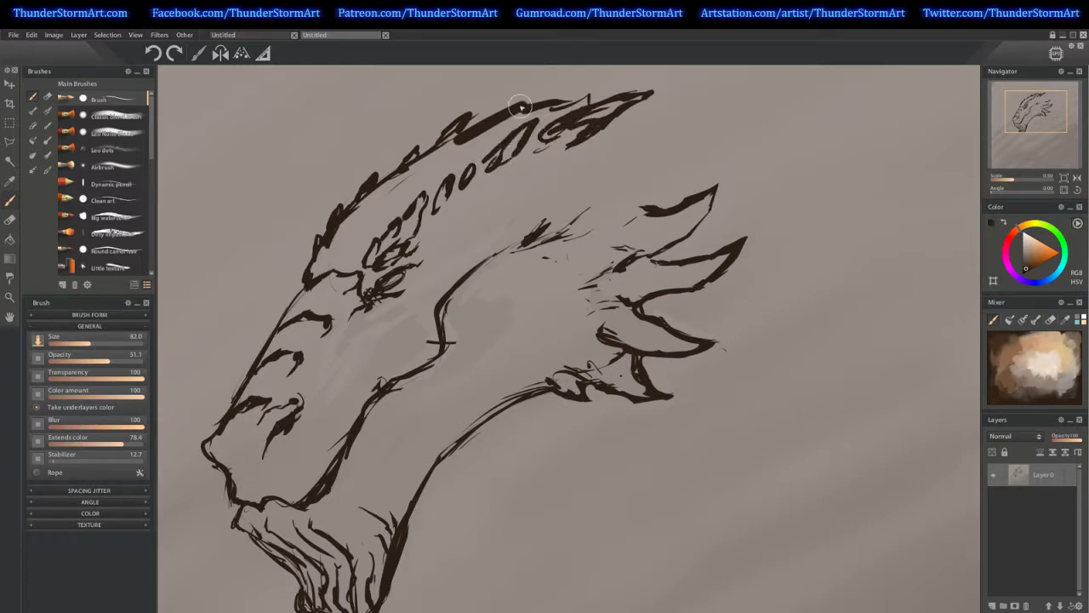
{"action": "left_click_drag", "start_coordinate": [496, 114], "coordinate": [549, 75]}
{"action": "mouse_move", "coordinate": [584, 98]}
{"action": "left_mouse_down"}
{"action": "mouse_move", "coordinate": [525, 126]}
{"action": "mouse_move", "coordinate": [484, 137]}
{"action": "mouse_move", "coordinate": [554, 96]}
{"action": "mouse_move", "coordinate": [509, 132]}
{"action": "mouse_move", "coordinate": [566, 103]}
{"action": "mouse_move", "coordinate": [551, 121]}
{"action": "mouse_move", "coordinate": [656, 88]}
{"action": "mouse_move", "coordinate": [663, 117]}
{"action": "mouse_move", "coordinate": [603, 121]}
{"action": "mouse_move", "coordinate": [634, 108]}
{"action": "left_mouse_up"}
Divide the forehead and crest with plate lines and draw a band of small scales from below the eye toward the back
{"action": "mouse_move", "coordinate": [379, 227]}
{"action": "left_mouse_down"}
{"action": "mouse_move", "coordinate": [323, 247]}
{"action": "mouse_move", "coordinate": [347, 239]}
{"action": "mouse_move", "coordinate": [327, 250]}
{"action": "mouse_move", "coordinate": [370, 251]}
{"action": "mouse_move", "coordinate": [352, 272]}
{"action": "left_mouse_up"}
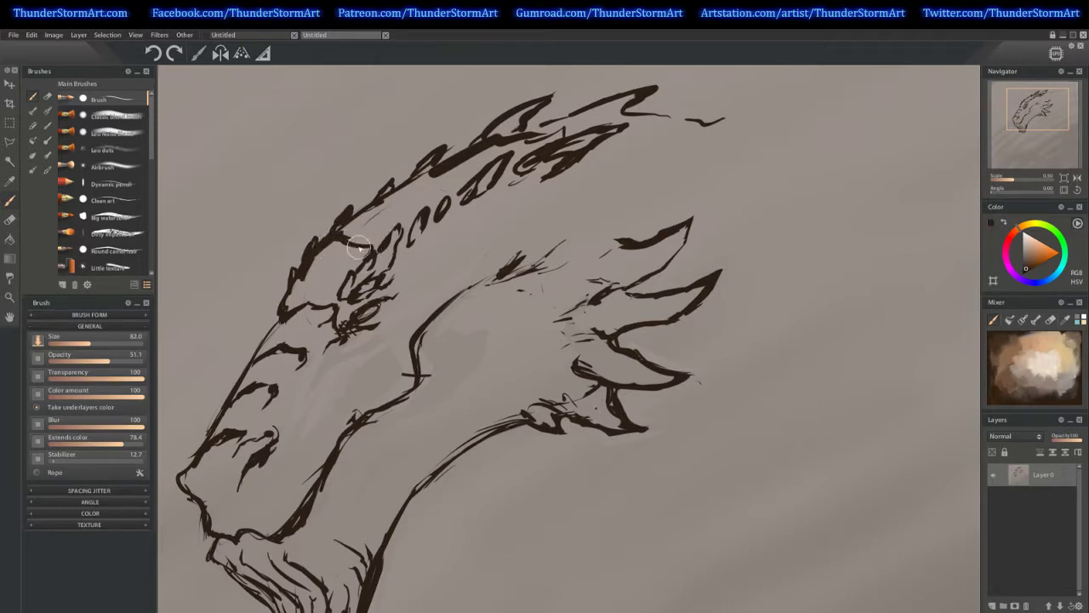
{"action": "mouse_move", "coordinate": [401, 205]}
{"action": "left_mouse_down"}
{"action": "mouse_move", "coordinate": [379, 204]}
{"action": "mouse_move", "coordinate": [415, 217]}
{"action": "mouse_move", "coordinate": [410, 203]}
{"action": "mouse_move", "coordinate": [437, 173]}
{"action": "mouse_move", "coordinate": [447, 196]}
{"action": "mouse_move", "coordinate": [481, 159]}
{"action": "mouse_move", "coordinate": [531, 136]}
{"action": "mouse_move", "coordinate": [529, 154]}
{"action": "mouse_move", "coordinate": [656, 122]}
{"action": "mouse_move", "coordinate": [656, 141]}
{"action": "mouse_move", "coordinate": [603, 179]}
{"action": "left_mouse_up"}
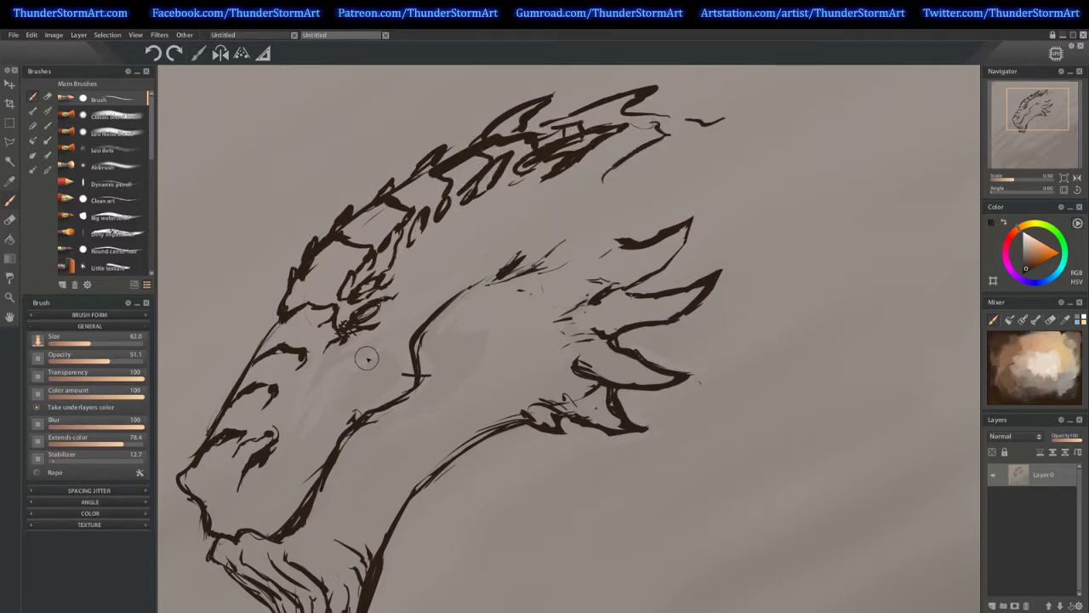
{"action": "mouse_move", "coordinate": [343, 360]}
{"action": "left_mouse_down"}
{"action": "mouse_move", "coordinate": [328, 365]}
{"action": "mouse_move", "coordinate": [372, 340]}
{"action": "mouse_move", "coordinate": [361, 343]}
{"action": "mouse_move", "coordinate": [367, 356]}
{"action": "mouse_move", "coordinate": [441, 270]}
{"action": "mouse_move", "coordinate": [392, 349]}
{"action": "mouse_move", "coordinate": [358, 366]}
{"action": "mouse_move", "coordinate": [363, 346]}
{"action": "left_mouse_up"}
{"action": "mouse_move", "coordinate": [447, 257]}
{"action": "left_mouse_down"}
{"action": "mouse_move", "coordinate": [450, 272]}
{"action": "mouse_move", "coordinate": [440, 247]}
{"action": "mouse_move", "coordinate": [444, 255]}
{"action": "mouse_move", "coordinate": [484, 226]}
{"action": "mouse_move", "coordinate": [543, 211]}
{"action": "left_mouse_up"}
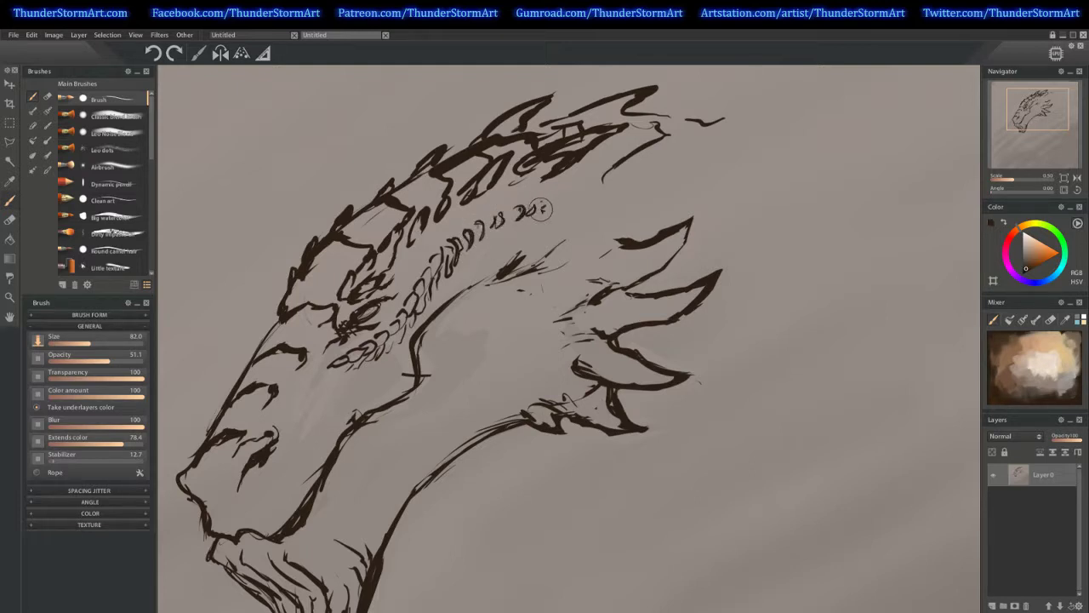
Detail the nostril and upper lip with folds, and continue the small under-eye scales down toward the snout
{"action": "mouse_move", "coordinate": [320, 420]}
{"action": "left_mouse_down"}
{"action": "mouse_move", "coordinate": [397, 292]}
{"action": "mouse_move", "coordinate": [331, 288]}
{"action": "left_mouse_up"}
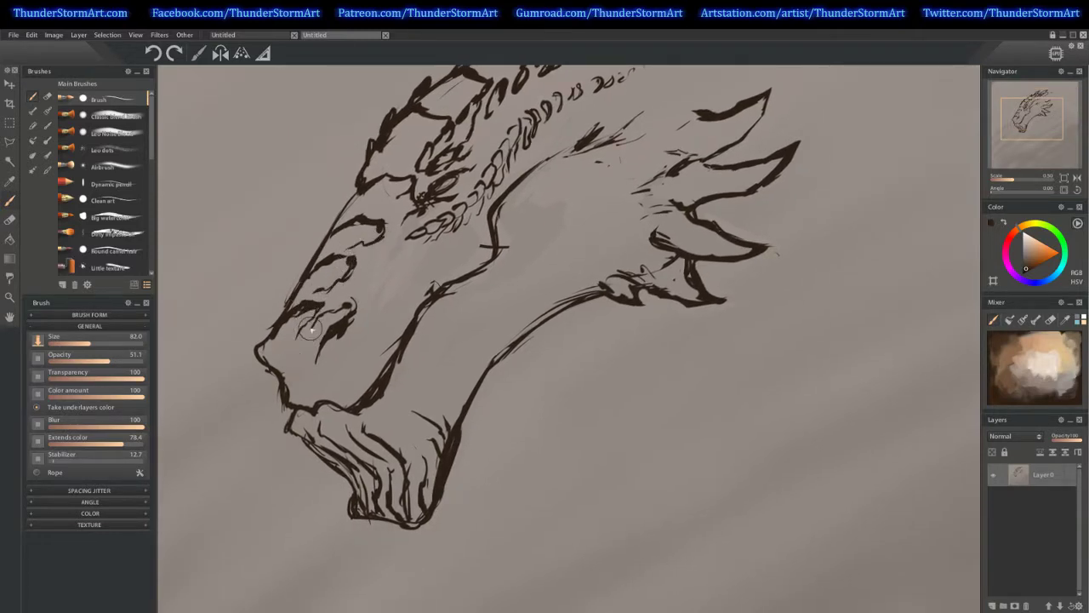
{"action": "mouse_move", "coordinate": [337, 312]}
{"action": "left_mouse_down"}
{"action": "mouse_move", "coordinate": [318, 349]}
{"action": "mouse_move", "coordinate": [267, 357]}
{"action": "mouse_move", "coordinate": [298, 332]}
{"action": "mouse_move", "coordinate": [290, 364]}
{"action": "mouse_move", "coordinate": [295, 383]}
{"action": "mouse_move", "coordinate": [325, 386]}
{"action": "mouse_move", "coordinate": [312, 391]}
{"action": "left_mouse_up"}
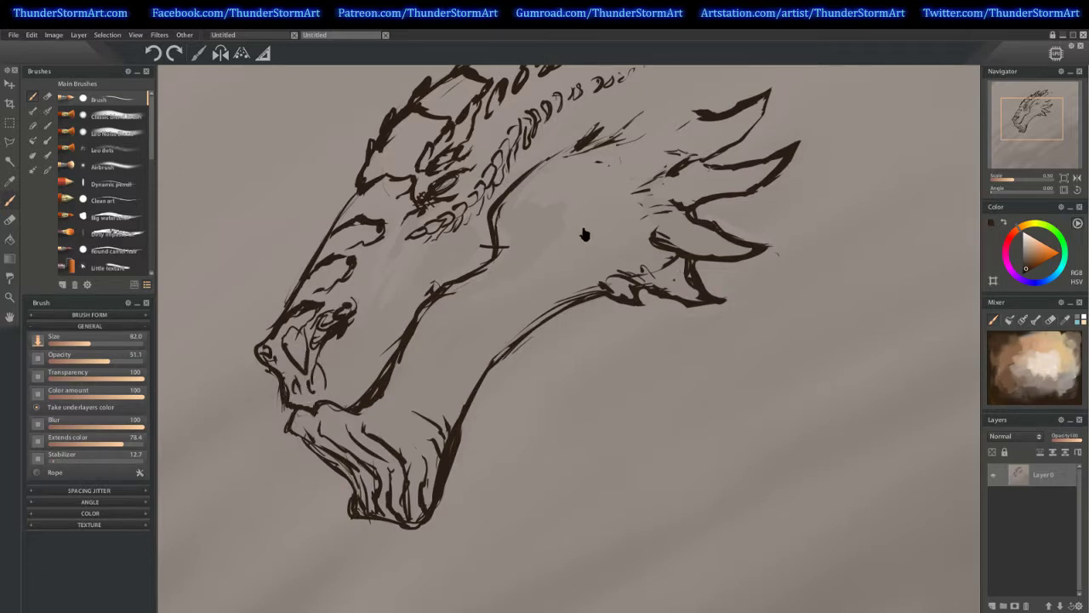
{"action": "left_click_drag", "start_coordinate": [584, 234], "coordinate": [566, 289]}
{"action": "left_click_drag", "start_coordinate": [388, 296], "coordinate": [371, 315]}
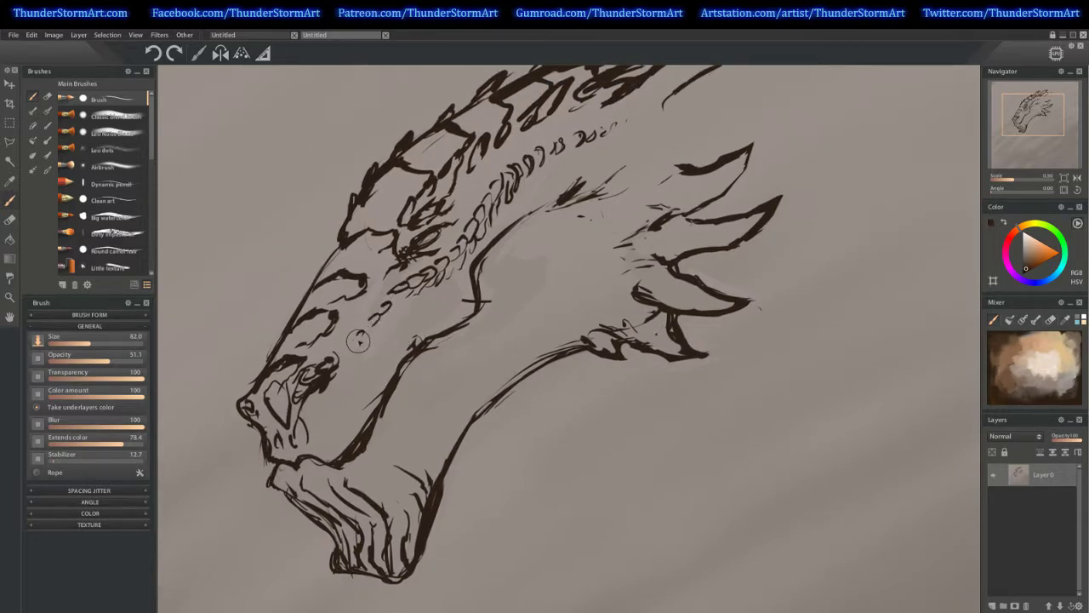
Draw rows of small oval scales running inward from the rear jaw corner and the bases of the spikes
{"action": "left_click_drag", "start_coordinate": [637, 246], "coordinate": [645, 240]}
{"action": "mouse_move", "coordinate": [598, 322]}
{"action": "left_mouse_down"}
{"action": "mouse_move", "coordinate": [569, 318]}
{"action": "mouse_move", "coordinate": [542, 336]}
{"action": "left_mouse_up"}
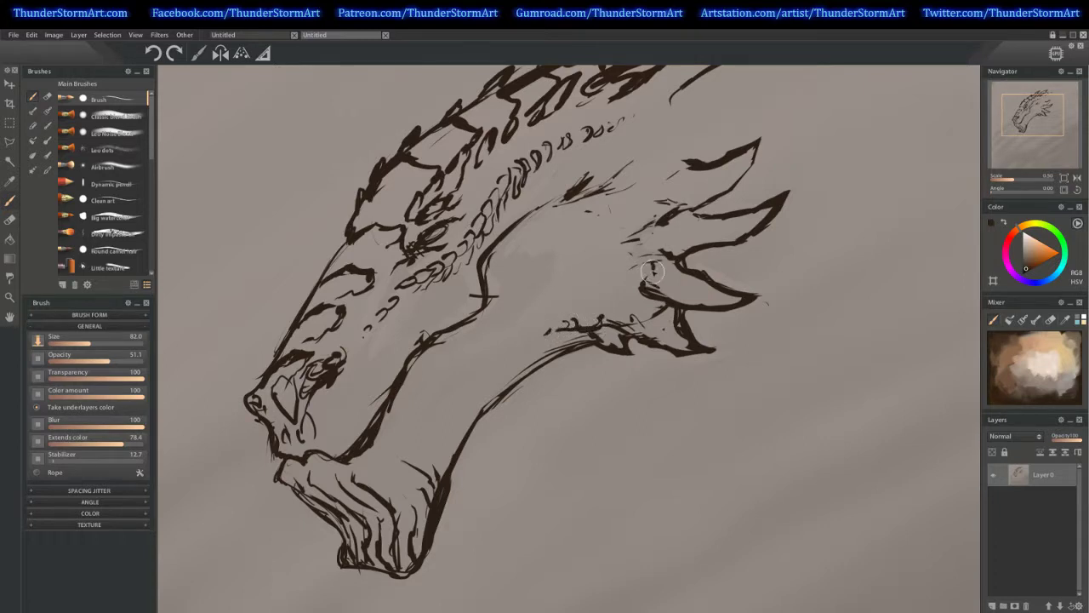
{"action": "mouse_move", "coordinate": [656, 269]}
{"action": "left_mouse_down"}
{"action": "mouse_move", "coordinate": [630, 268]}
{"action": "mouse_move", "coordinate": [635, 278]}
{"action": "mouse_move", "coordinate": [601, 274]}
{"action": "left_mouse_up"}
{"action": "left_click_drag", "start_coordinate": [655, 234], "coordinate": [572, 254]}
{"action": "mouse_move", "coordinate": [685, 169]}
{"action": "left_mouse_down"}
{"action": "mouse_move", "coordinate": [672, 189]}
{"action": "mouse_move", "coordinate": [619, 208]}
{"action": "left_mouse_up"}
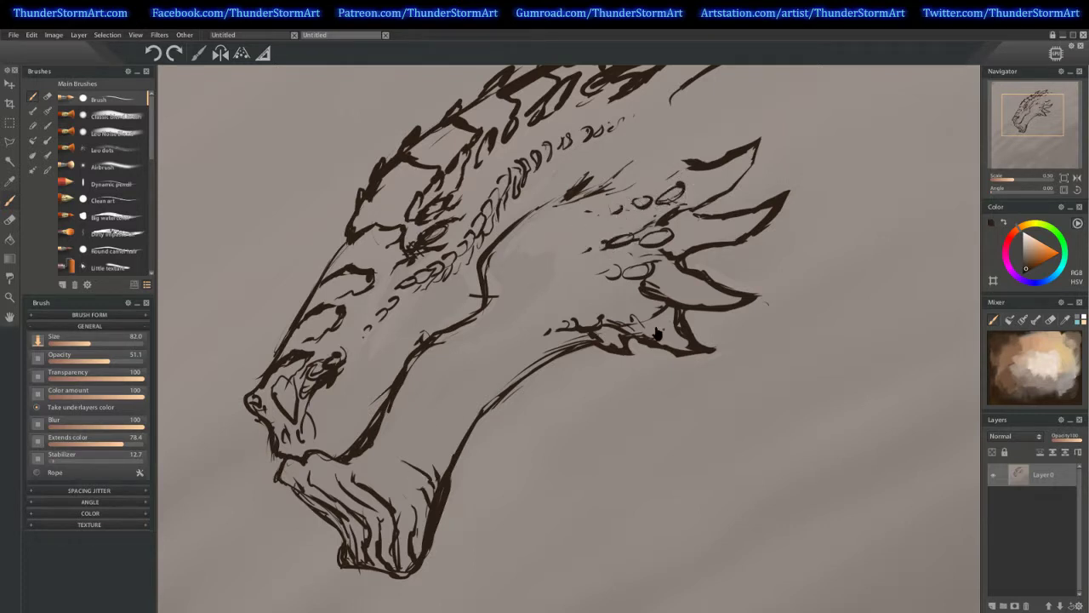
Add a further row of small scales between the lower spikes and the jaw edge, darkening the gaps around them
{"action": "left_click_drag", "start_coordinate": [656, 334], "coordinate": [623, 376]}
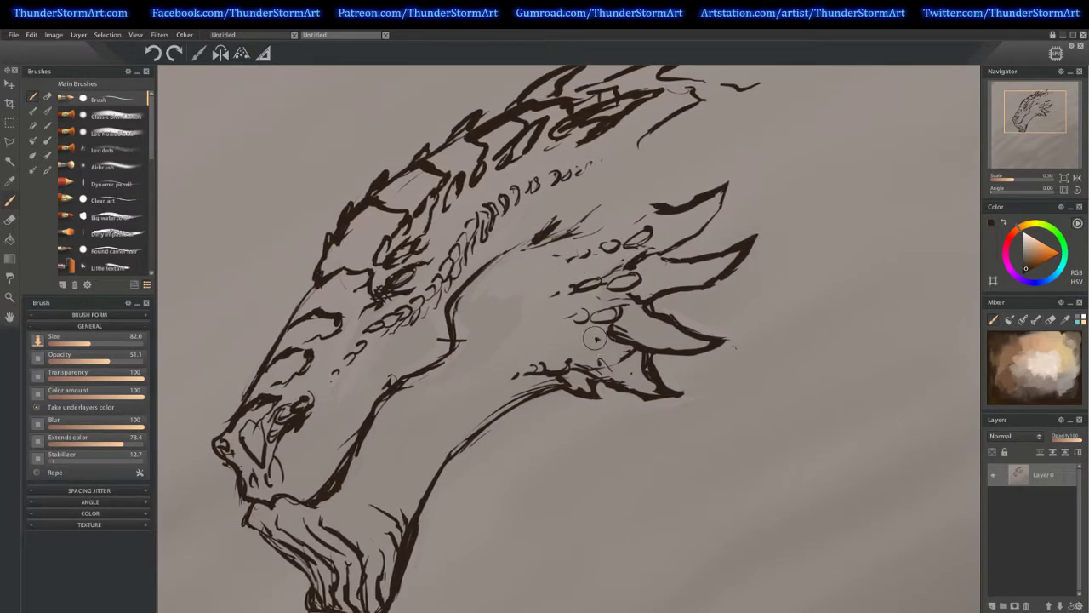
{"action": "left_click_drag", "start_coordinate": [595, 338], "coordinate": [535, 343]}
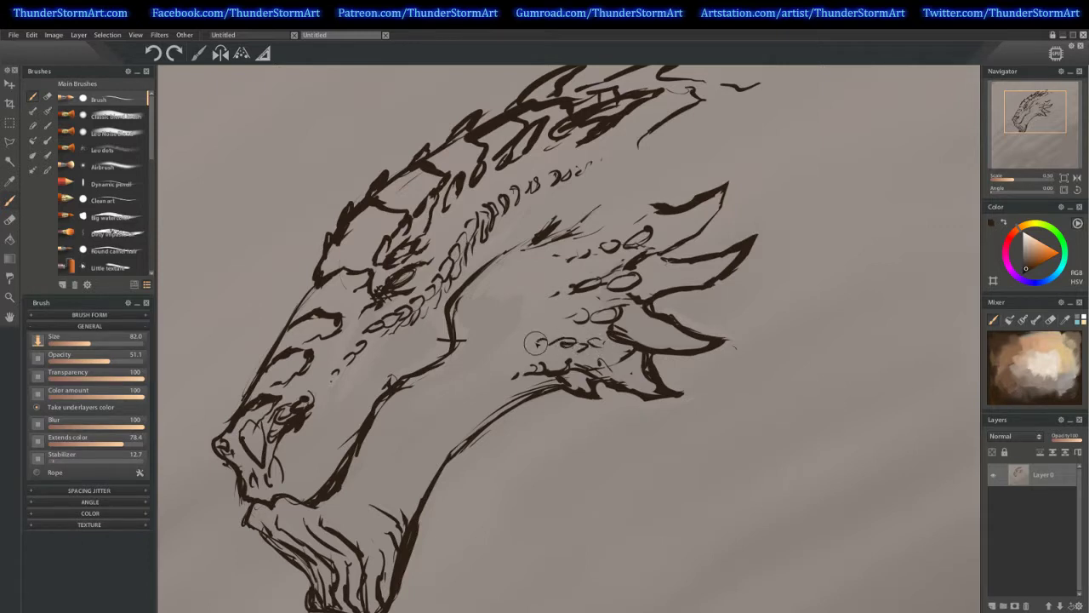
{"action": "left_click_drag", "start_coordinate": [615, 336], "coordinate": [608, 341]}
{"action": "mouse_move", "coordinate": [554, 380]}
{"action": "left_mouse_down"}
{"action": "mouse_move", "coordinate": [605, 333]}
{"action": "mouse_move", "coordinate": [549, 340]}
{"action": "left_mouse_up"}
{"action": "mouse_move", "coordinate": [717, 309]}
{"action": "left_mouse_down"}
{"action": "mouse_move", "coordinate": [669, 369]}
{"action": "mouse_move", "coordinate": [689, 325]}
{"action": "left_mouse_up"}
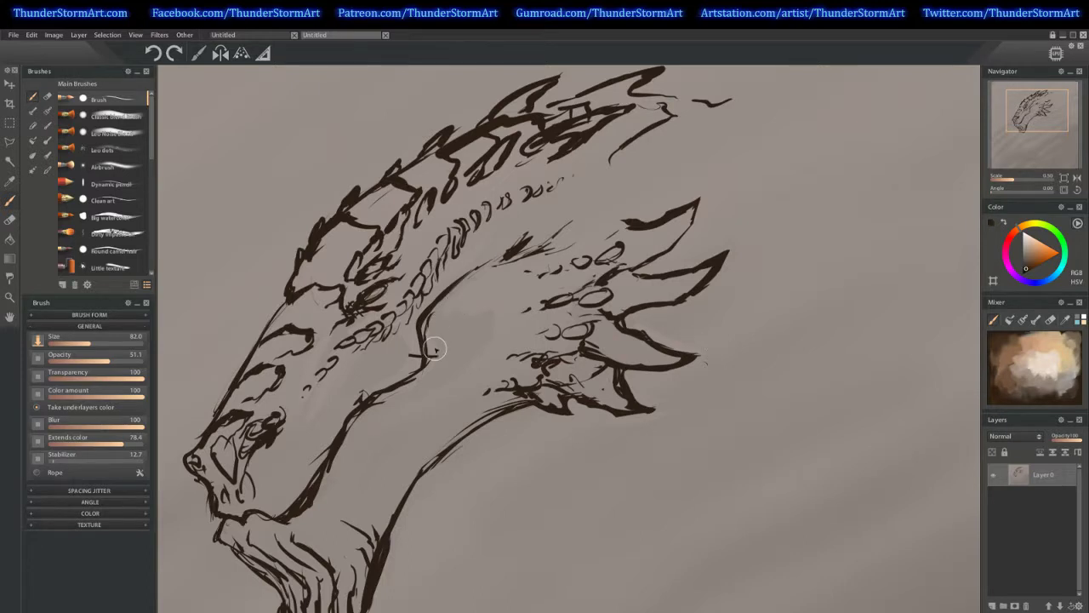
Double the dark brown line that rises from the rear corner of the mouth toward the back of the head
{"action": "left_click_drag", "start_coordinate": [426, 352], "coordinate": [477, 276]}
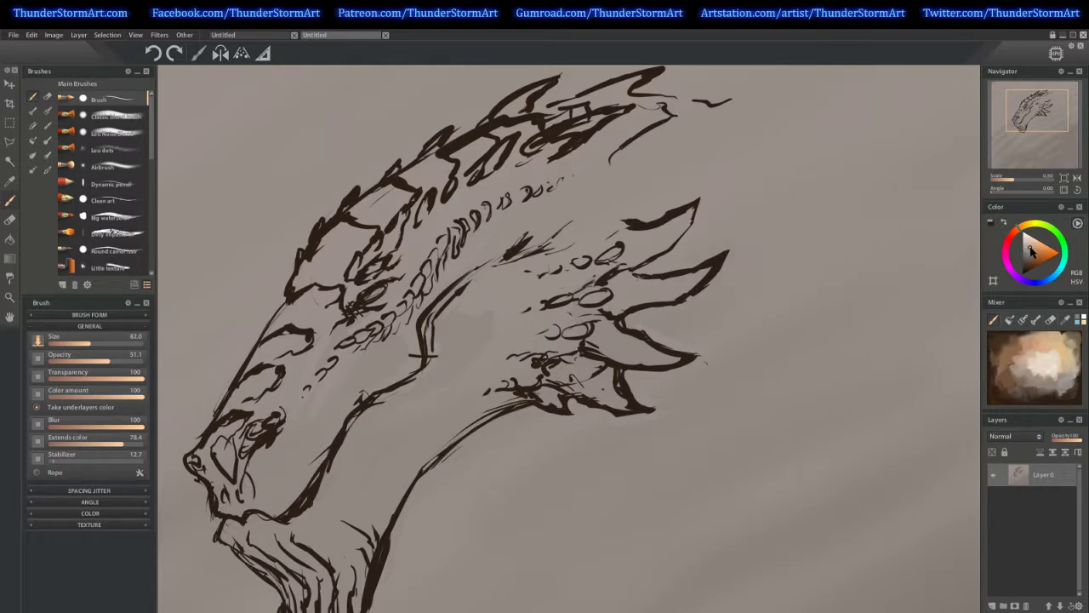
{"action": "mouse_move", "coordinate": [694, 345]}
{"action": "left_mouse_down"}
{"action": "mouse_move", "coordinate": [750, 355]}
{"action": "mouse_move", "coordinate": [713, 379]}
{"action": "left_mouse_up"}
{"action": "key", "text": "ctrl+z"}
Choose a muted pink and fill the wrinkled lower jaw and the side of the snout up to the under-eye scales
{"action": "left_click", "coordinate": [1010, 252]}
{"action": "mouse_move", "coordinate": [713, 368]}
{"action": "left_mouse_down"}
{"action": "mouse_move", "coordinate": [715, 415]}
{"action": "mouse_move", "coordinate": [686, 436]}
{"action": "mouse_move", "coordinate": [856, 343]}
{"action": "left_mouse_up"}
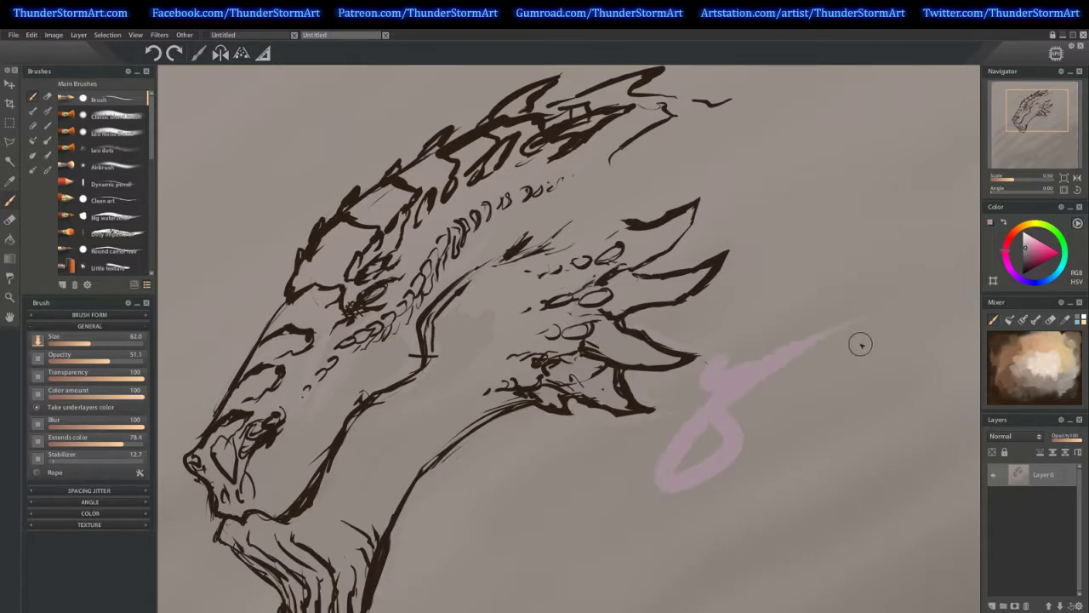
{"action": "key", "text": "ctrl+z"}
{"action": "mouse_move", "coordinate": [793, 358]}
{"action": "left_mouse_down"}
{"action": "mouse_move", "coordinate": [579, 511]}
{"action": "mouse_move", "coordinate": [837, 398]}
{"action": "left_mouse_up"}
{"action": "key", "text": "ctrl+z"}
{"action": "left_click_drag", "start_coordinate": [656, 377], "coordinate": [686, 207]}
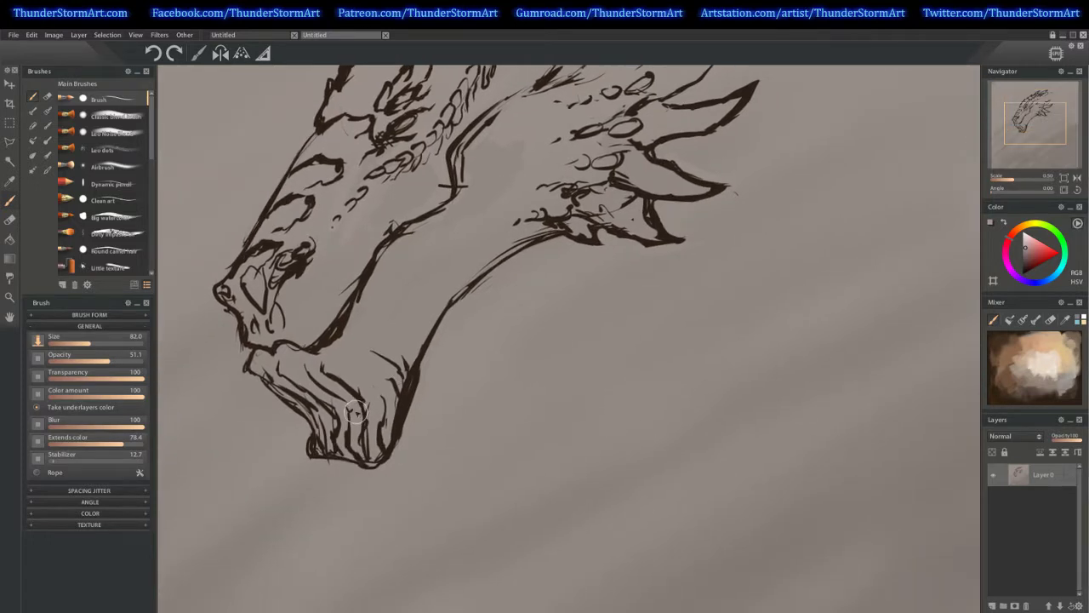
{"action": "mouse_move", "coordinate": [358, 443]}
{"action": "left_mouse_down"}
{"action": "mouse_move", "coordinate": [305, 345]}
{"action": "mouse_move", "coordinate": [302, 367]}
{"action": "mouse_move", "coordinate": [291, 367]}
{"action": "mouse_move", "coordinate": [337, 406]}
{"action": "mouse_move", "coordinate": [349, 454]}
{"action": "mouse_move", "coordinate": [268, 360]}
{"action": "mouse_move", "coordinate": [261, 370]}
{"action": "mouse_move", "coordinate": [300, 403]}
{"action": "mouse_move", "coordinate": [319, 444]}
{"action": "mouse_move", "coordinate": [352, 398]}
{"action": "mouse_move", "coordinate": [330, 364]}
{"action": "mouse_move", "coordinate": [369, 403]}
{"action": "mouse_move", "coordinate": [375, 462]}
{"action": "mouse_move", "coordinate": [388, 411]}
{"action": "mouse_move", "coordinate": [341, 352]}
{"action": "mouse_move", "coordinate": [385, 367]}
{"action": "mouse_move", "coordinate": [352, 325]}
{"action": "left_mouse_up"}
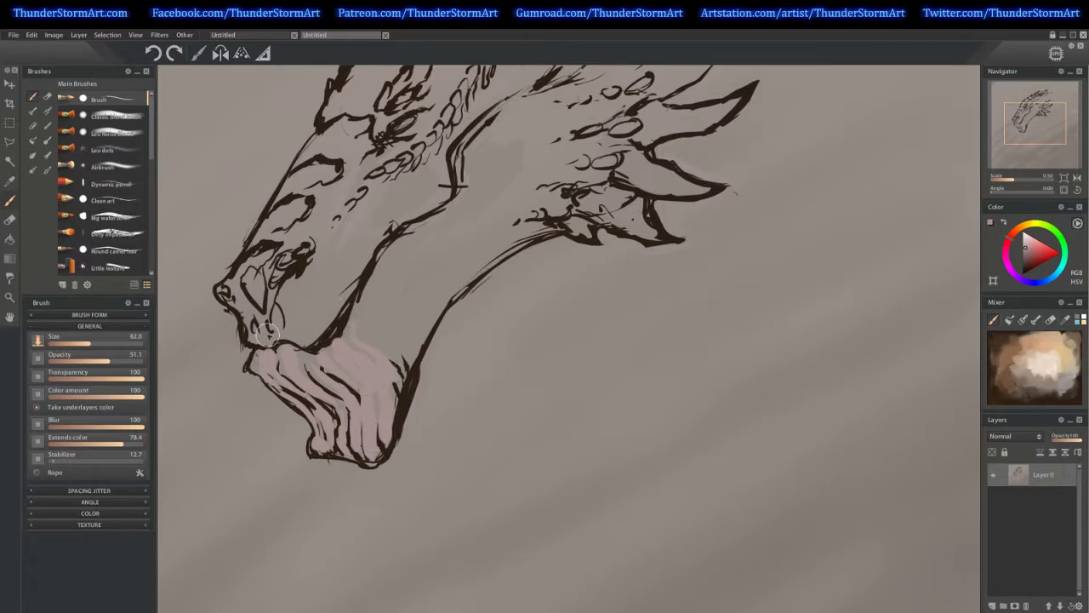
{"action": "mouse_move", "coordinate": [268, 334]}
{"action": "left_mouse_down"}
{"action": "mouse_move", "coordinate": [240, 313]}
{"action": "mouse_move", "coordinate": [247, 334]}
{"action": "mouse_move", "coordinate": [239, 259]}
{"action": "mouse_move", "coordinate": [240, 294]}
{"action": "mouse_move", "coordinate": [280, 293]}
{"action": "mouse_move", "coordinate": [264, 316]}
{"action": "mouse_move", "coordinate": [273, 333]}
{"action": "mouse_move", "coordinate": [309, 339]}
{"action": "mouse_move", "coordinate": [292, 315]}
{"action": "mouse_move", "coordinate": [309, 276]}
{"action": "mouse_move", "coordinate": [317, 323]}
{"action": "mouse_move", "coordinate": [347, 290]}
{"action": "mouse_move", "coordinate": [324, 317]}
{"action": "mouse_move", "coordinate": [342, 274]}
{"action": "mouse_move", "coordinate": [325, 275]}
{"action": "mouse_move", "coordinate": [323, 226]}
{"action": "mouse_move", "coordinate": [298, 230]}
{"action": "mouse_move", "coordinate": [329, 206]}
{"action": "left_mouse_up"}
{"action": "mouse_move", "coordinate": [384, 150]}
{"action": "left_mouse_down"}
{"action": "mouse_move", "coordinate": [348, 246]}
{"action": "mouse_move", "coordinate": [393, 201]}
{"action": "mouse_move", "coordinate": [372, 202]}
{"action": "mouse_move", "coordinate": [392, 195]}
{"action": "mouse_move", "coordinate": [399, 207]}
{"action": "mouse_move", "coordinate": [438, 173]}
{"action": "left_mouse_up"}
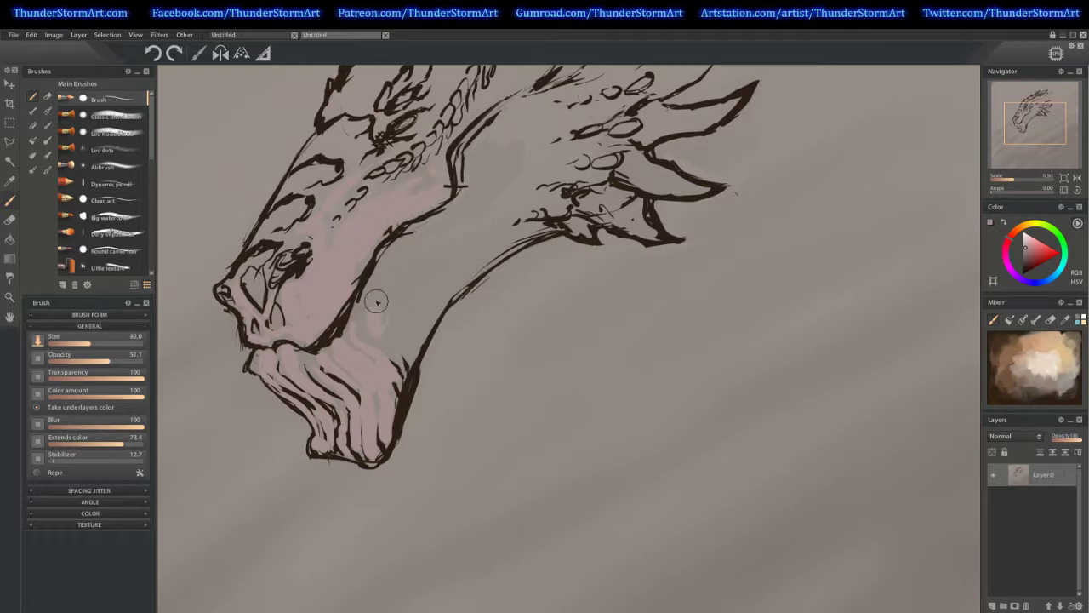
Extend the muted pink over the jaw muscle, the cheek and the back of the head around the spikes
{"action": "mouse_move", "coordinate": [374, 298]}
{"action": "left_mouse_down"}
{"action": "mouse_move", "coordinate": [396, 363]}
{"action": "mouse_move", "coordinate": [379, 287]}
{"action": "mouse_move", "coordinate": [409, 335]}
{"action": "mouse_move", "coordinate": [403, 287]}
{"action": "mouse_move", "coordinate": [408, 337]}
{"action": "mouse_move", "coordinate": [403, 258]}
{"action": "mouse_move", "coordinate": [422, 309]}
{"action": "mouse_move", "coordinate": [381, 298]}
{"action": "mouse_move", "coordinate": [434, 295]}
{"action": "mouse_move", "coordinate": [440, 254]}
{"action": "mouse_move", "coordinate": [419, 331]}
{"action": "mouse_move", "coordinate": [442, 225]}
{"action": "mouse_move", "coordinate": [452, 238]}
{"action": "mouse_move", "coordinate": [389, 256]}
{"action": "mouse_move", "coordinate": [360, 305]}
{"action": "mouse_move", "coordinate": [473, 227]}
{"action": "mouse_move", "coordinate": [443, 306]}
{"action": "mouse_move", "coordinate": [455, 212]}
{"action": "left_mouse_up"}
{"action": "mouse_move", "coordinate": [550, 244]}
{"action": "left_mouse_down"}
{"action": "mouse_move", "coordinate": [564, 270]}
{"action": "mouse_move", "coordinate": [514, 256]}
{"action": "mouse_move", "coordinate": [537, 236]}
{"action": "mouse_move", "coordinate": [508, 241]}
{"action": "mouse_move", "coordinate": [532, 226]}
{"action": "mouse_move", "coordinate": [600, 228]}
{"action": "mouse_move", "coordinate": [565, 224]}
{"action": "mouse_move", "coordinate": [637, 210]}
{"action": "mouse_move", "coordinate": [554, 231]}
{"action": "mouse_move", "coordinate": [589, 198]}
{"action": "mouse_move", "coordinate": [488, 236]}
{"action": "mouse_move", "coordinate": [504, 164]}
{"action": "mouse_move", "coordinate": [530, 168]}
{"action": "mouse_move", "coordinate": [548, 190]}
{"action": "mouse_move", "coordinate": [503, 224]}
{"action": "mouse_move", "coordinate": [555, 153]}
{"action": "mouse_move", "coordinate": [534, 229]}
{"action": "left_mouse_up"}
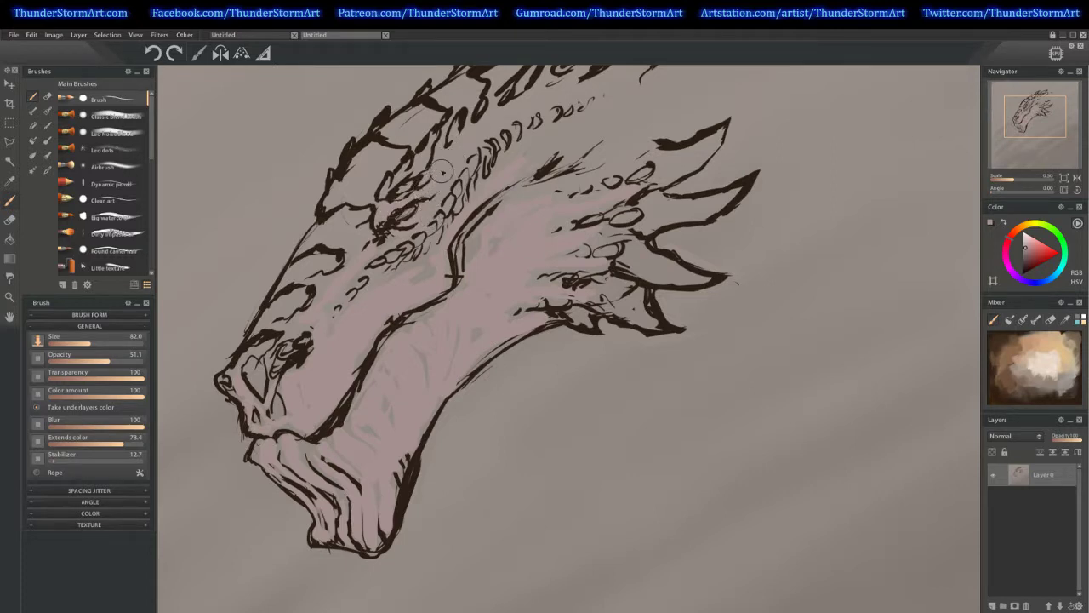
{"action": "left_click_drag", "start_coordinate": [515, 123], "coordinate": [493, 167]}
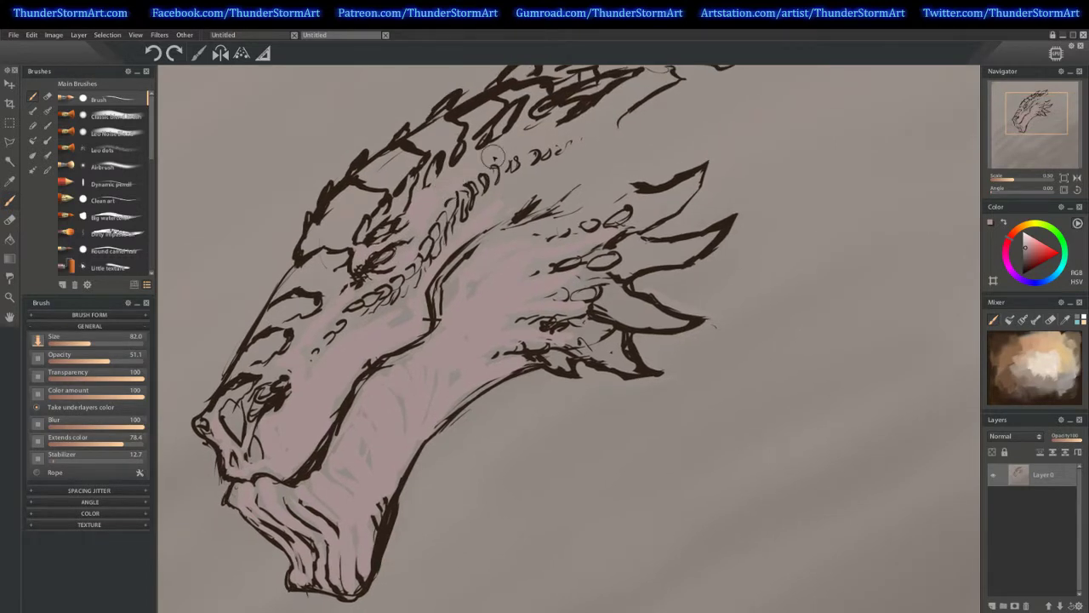
{"action": "mouse_move", "coordinate": [578, 131]}
{"action": "left_mouse_down"}
{"action": "mouse_move", "coordinate": [595, 161]}
{"action": "mouse_move", "coordinate": [519, 194]}
{"action": "mouse_move", "coordinate": [565, 186]}
{"action": "mouse_move", "coordinate": [600, 158]}
{"action": "mouse_move", "coordinate": [568, 198]}
{"action": "mouse_move", "coordinate": [607, 194]}
{"action": "mouse_move", "coordinate": [595, 170]}
{"action": "mouse_move", "coordinate": [684, 159]}
{"action": "left_mouse_up"}
Sample the dark brown linework and draw a curved row of large overlapping plates from the crest down the back of the neck
{"action": "left_click_drag", "start_coordinate": [1019, 179], "coordinate": [1014, 181]}
{"action": "left_click", "coordinate": [582, 146], "text": "alt"}
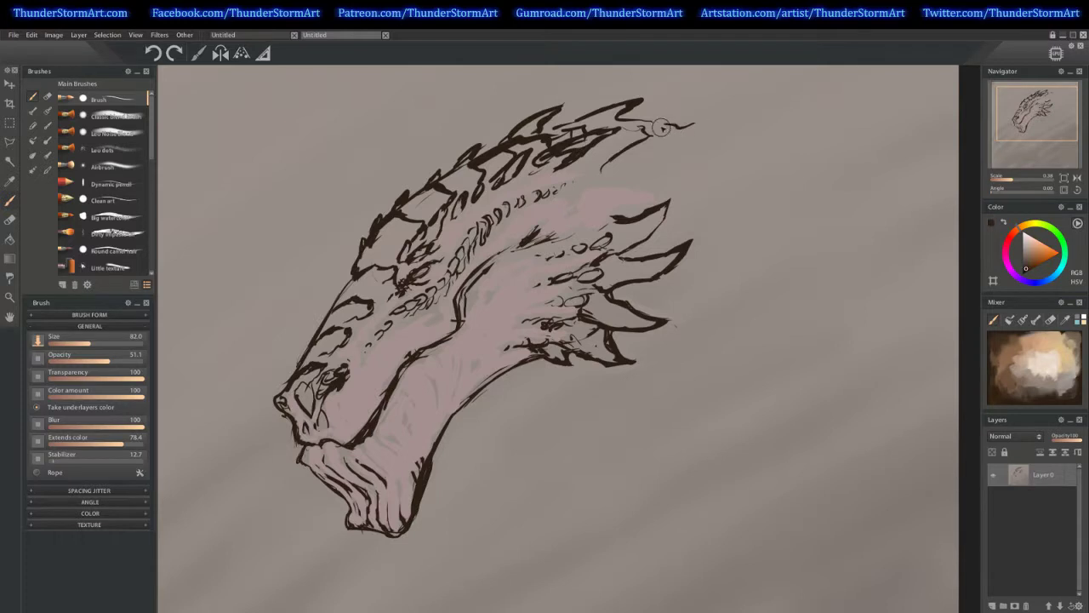
{"action": "mouse_move", "coordinate": [691, 126]}
{"action": "left_mouse_down"}
{"action": "mouse_move", "coordinate": [711, 132]}
{"action": "mouse_move", "coordinate": [710, 154]}
{"action": "left_mouse_up"}
{"action": "mouse_move", "coordinate": [674, 129]}
{"action": "left_mouse_down"}
{"action": "mouse_move", "coordinate": [654, 146]}
{"action": "mouse_move", "coordinate": [712, 155]}
{"action": "mouse_move", "coordinate": [630, 160]}
{"action": "left_mouse_up"}
{"action": "left_click_drag", "start_coordinate": [710, 154], "coordinate": [639, 167]}
{"action": "mouse_move", "coordinate": [763, 154]}
{"action": "left_mouse_down"}
{"action": "mouse_move", "coordinate": [725, 163]}
{"action": "mouse_move", "coordinate": [738, 183]}
{"action": "mouse_move", "coordinate": [719, 171]}
{"action": "mouse_move", "coordinate": [775, 152]}
{"action": "mouse_move", "coordinate": [747, 183]}
{"action": "mouse_move", "coordinate": [792, 169]}
{"action": "mouse_move", "coordinate": [768, 208]}
{"action": "mouse_move", "coordinate": [737, 189]}
{"action": "mouse_move", "coordinate": [808, 176]}
{"action": "mouse_move", "coordinate": [798, 245]}
{"action": "mouse_move", "coordinate": [787, 208]}
{"action": "mouse_move", "coordinate": [830, 221]}
{"action": "mouse_move", "coordinate": [842, 281]}
{"action": "mouse_move", "coordinate": [814, 257]}
{"action": "mouse_move", "coordinate": [869, 281]}
{"action": "mouse_move", "coordinate": [830, 297]}
{"action": "left_mouse_up"}
Draw the throat contour from the lowest jaw spike backward and down along the front of the neck
{"action": "left_click_drag", "start_coordinate": [623, 340], "coordinate": [679, 359]}
{"action": "mouse_move", "coordinate": [606, 338]}
{"action": "left_mouse_down"}
{"action": "mouse_move", "coordinate": [722, 383]}
{"action": "mouse_move", "coordinate": [725, 366]}
{"action": "mouse_move", "coordinate": [711, 367]}
{"action": "mouse_move", "coordinate": [717, 447]}
{"action": "left_mouse_up"}
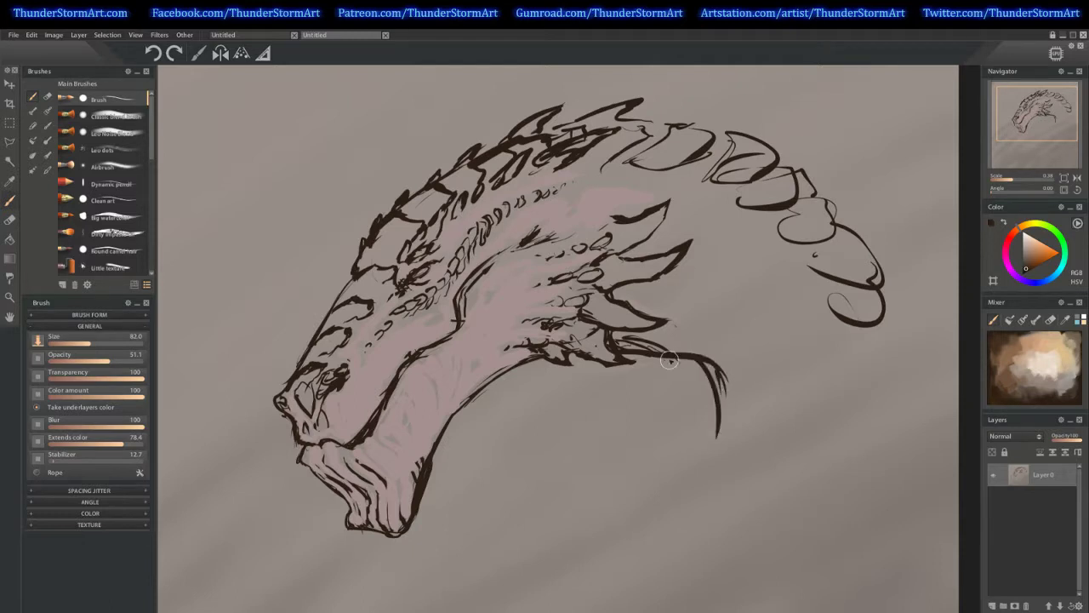
{"action": "left_click_drag", "start_coordinate": [671, 360], "coordinate": [698, 477]}
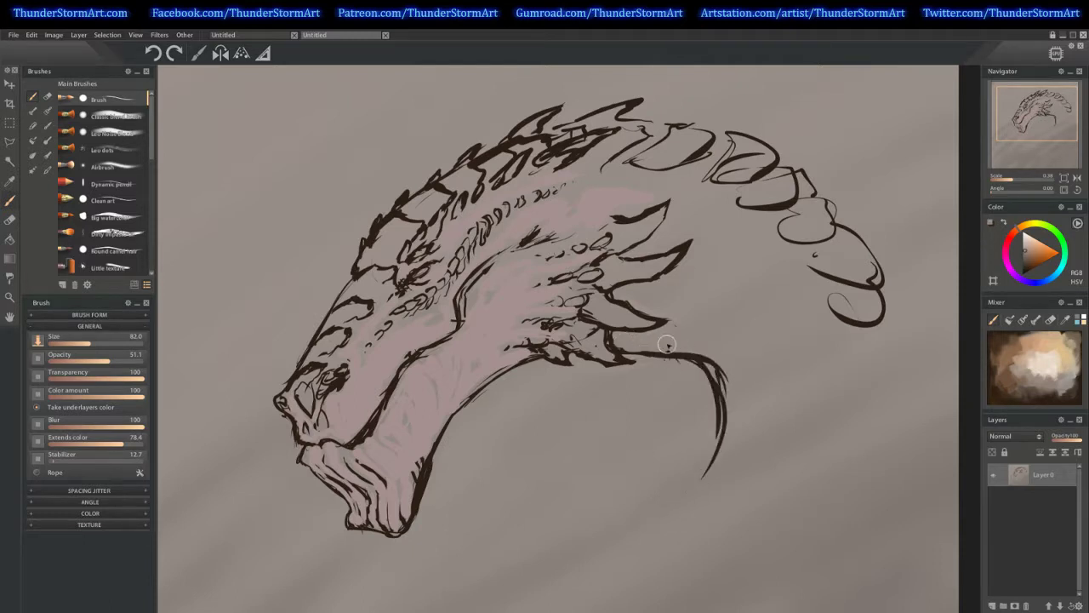
Sample the pink from the cheek and fill the neck between the plates and throat line, using a larger brush for the base
{"action": "left_click", "coordinate": [481, 340], "text": "alt"}
{"action": "mouse_move", "coordinate": [650, 344]}
{"action": "left_mouse_down"}
{"action": "mouse_move", "coordinate": [697, 344]}
{"action": "mouse_move", "coordinate": [722, 366]}
{"action": "mouse_move", "coordinate": [730, 415]}
{"action": "mouse_move", "coordinate": [682, 349]}
{"action": "mouse_move", "coordinate": [683, 333]}
{"action": "mouse_move", "coordinate": [641, 301]}
{"action": "mouse_move", "coordinate": [723, 326]}
{"action": "mouse_move", "coordinate": [678, 330]}
{"action": "mouse_move", "coordinate": [701, 301]}
{"action": "mouse_move", "coordinate": [713, 255]}
{"action": "left_mouse_up"}
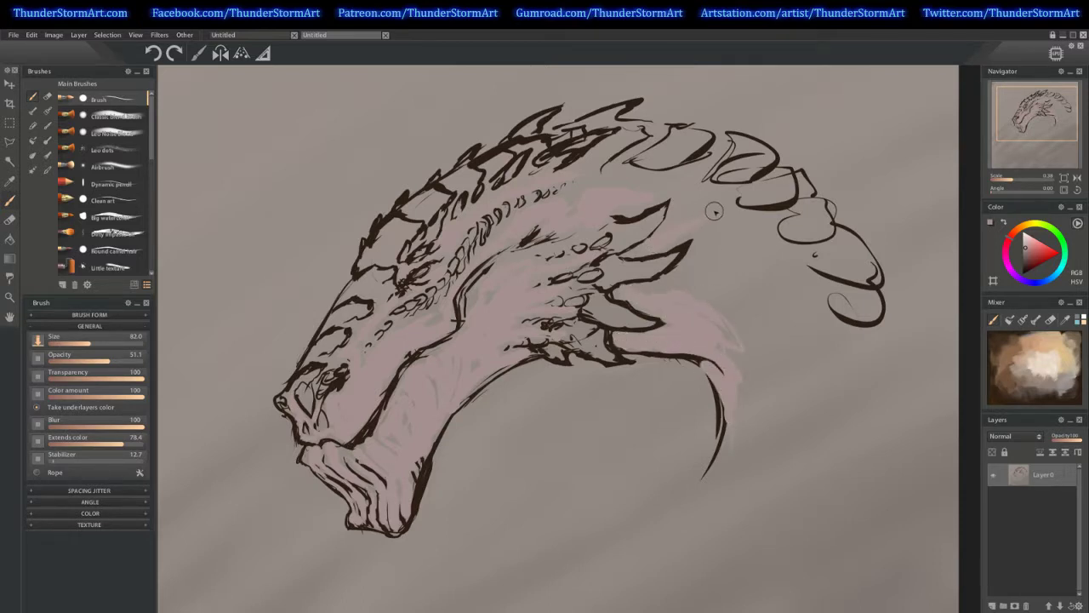
{"action": "mouse_move", "coordinate": [697, 195]}
{"action": "left_mouse_down"}
{"action": "mouse_move", "coordinate": [698, 227]}
{"action": "mouse_move", "coordinate": [755, 220]}
{"action": "mouse_move", "coordinate": [704, 239]}
{"action": "mouse_move", "coordinate": [725, 242]}
{"action": "mouse_move", "coordinate": [638, 290]}
{"action": "mouse_move", "coordinate": [724, 264]}
{"action": "mouse_move", "coordinate": [815, 262]}
{"action": "mouse_move", "coordinate": [839, 286]}
{"action": "mouse_move", "coordinate": [759, 301]}
{"action": "mouse_move", "coordinate": [680, 347]}
{"action": "left_mouse_up"}
{"action": "mouse_move", "coordinate": [720, 459]}
{"action": "left_mouse_down"}
{"action": "mouse_move", "coordinate": [754, 308]}
{"action": "mouse_move", "coordinate": [887, 385]}
{"action": "mouse_move", "coordinate": [730, 458]}
{"action": "mouse_move", "coordinate": [752, 441]}
{"action": "mouse_move", "coordinate": [841, 423]}
{"action": "mouse_move", "coordinate": [780, 437]}
{"action": "left_mouse_up"}
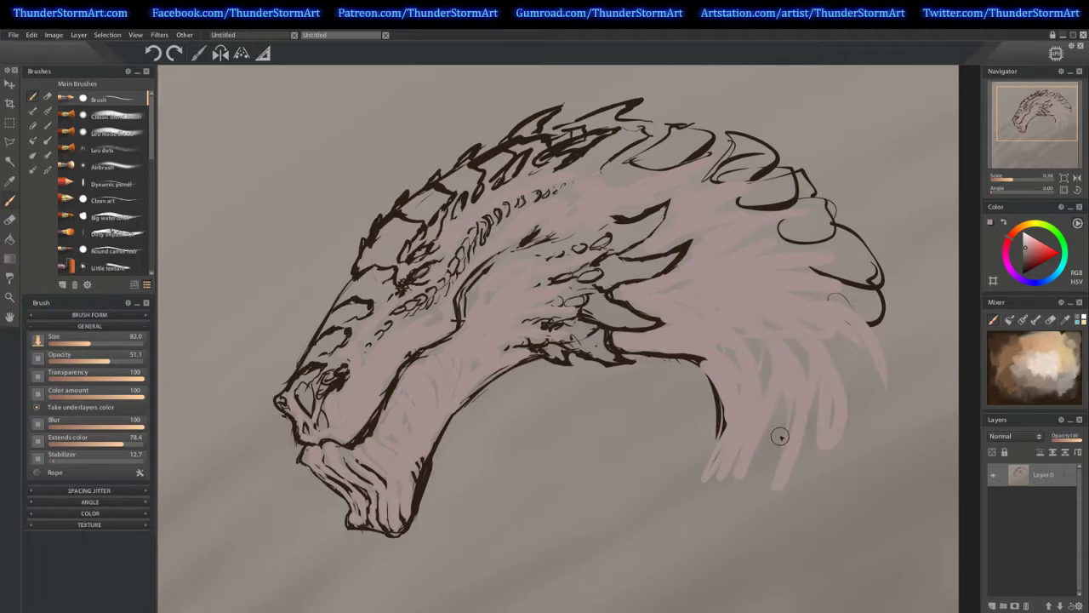
{"action": "key", "text": "bracketright"}
{"action": "key", "text": "bracketright"}
{"action": "key", "text": "bracketright"}
{"action": "key", "text": "bracketright"}
{"action": "key", "text": "bracketright"}
{"action": "key", "text": "bracketright"}
{"action": "key", "text": "bracketright"}
{"action": "key", "text": "bracketright"}
{"action": "mouse_move", "coordinate": [742, 337]}
{"action": "left_mouse_down"}
{"action": "mouse_move", "coordinate": [794, 426]}
{"action": "mouse_move", "coordinate": [750, 345]}
{"action": "mouse_move", "coordinate": [795, 356]}
{"action": "mouse_move", "coordinate": [823, 435]}
{"action": "mouse_move", "coordinate": [775, 320]}
{"action": "left_mouse_up"}
Reduce the brush size to 42.5, sample the dark brown, and reinforce the throat line down the front of the neck
{"action": "key", "text": "bracketleft"}
{"action": "key", "text": "bracketleft"}
{"action": "key", "text": "bracketleft"}
{"action": "key", "text": "bracketleft"}
{"action": "key", "text": "bracketleft"}
{"action": "key", "text": "bracketleft"}
{"action": "key", "text": "bracketleft"}
{"action": "key", "text": "bracketleft"}
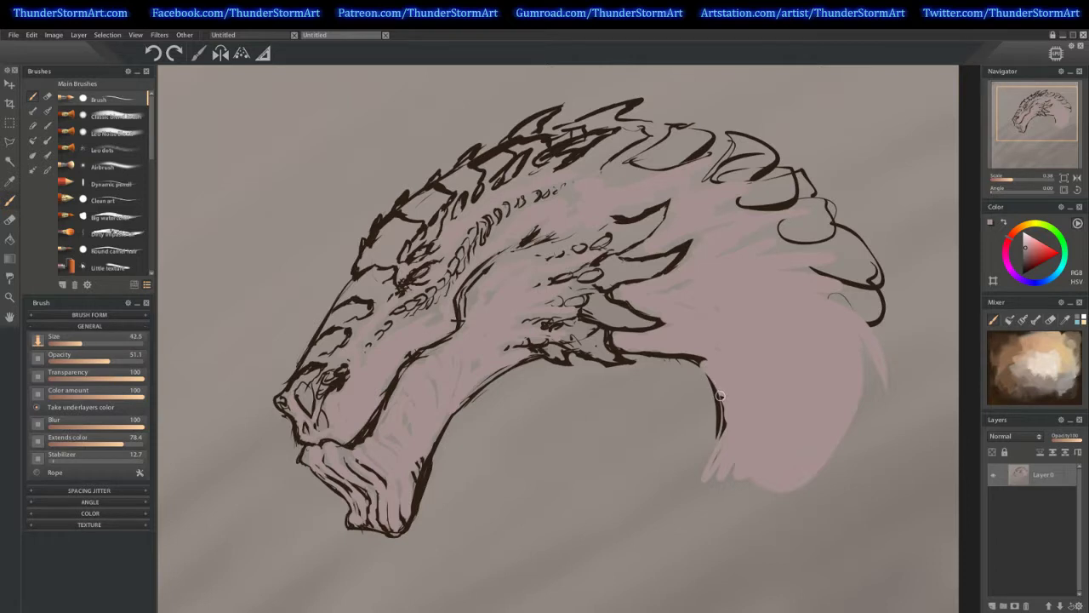
{"action": "left_click", "coordinate": [720, 395], "text": "alt"}
{"action": "mouse_move", "coordinate": [706, 364]}
{"action": "left_mouse_down"}
{"action": "mouse_move", "coordinate": [704, 439]}
{"action": "mouse_move", "coordinate": [712, 429]}
{"action": "mouse_move", "coordinate": [669, 486]}
{"action": "left_mouse_up"}
Draw further jagged plates down the outer back edge of the neck to its base
{"action": "left_click_drag", "start_coordinate": [886, 303], "coordinate": [903, 420]}
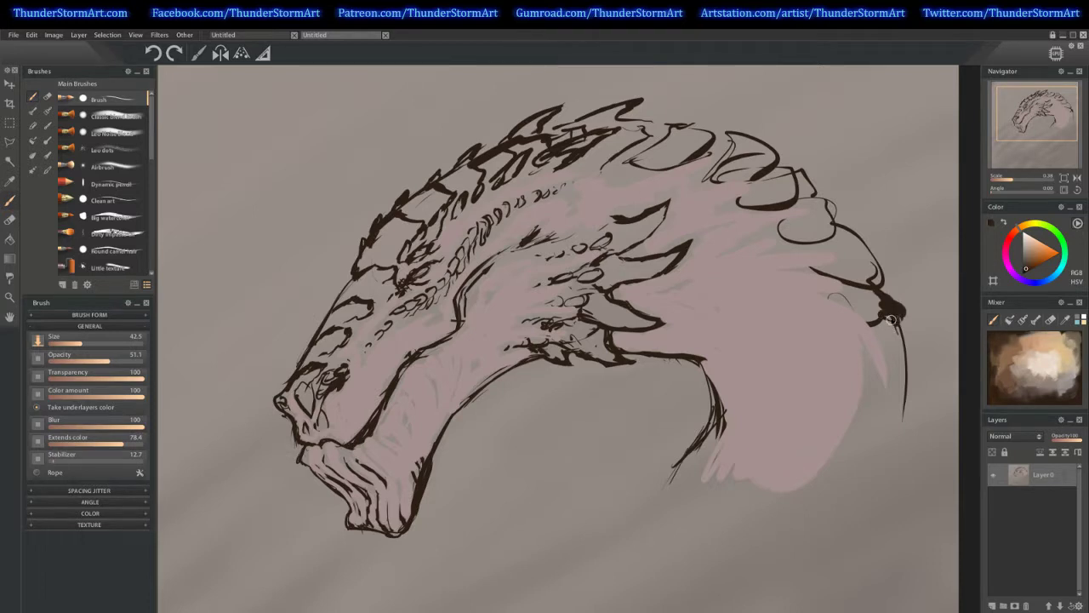
{"action": "left_click_drag", "start_coordinate": [897, 357], "coordinate": [888, 318]}
{"action": "left_click_drag", "start_coordinate": [911, 395], "coordinate": [870, 402]}
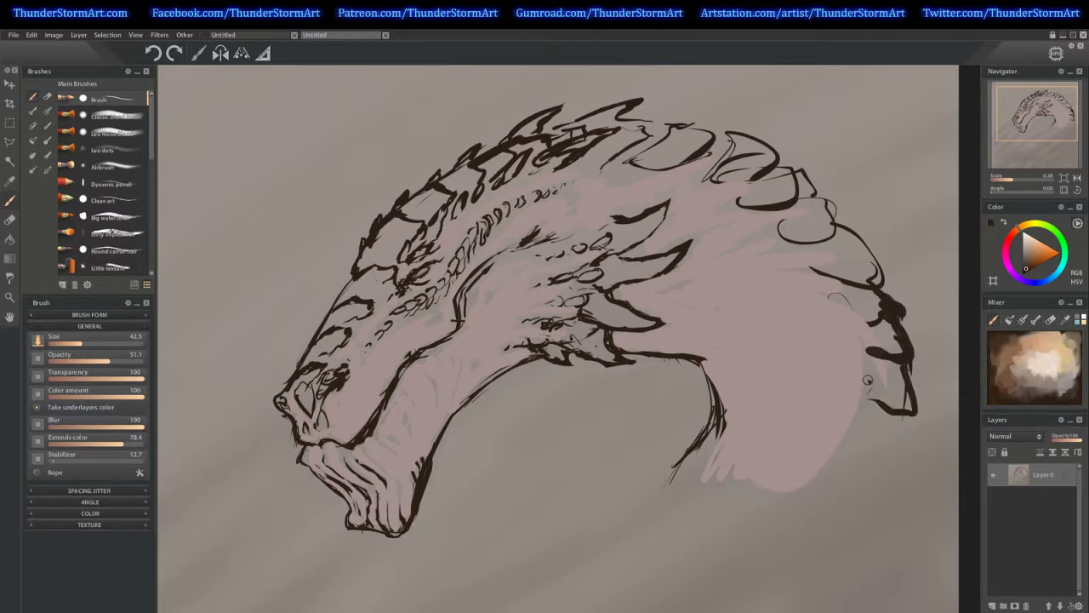
{"action": "mouse_move", "coordinate": [904, 433]}
{"action": "left_mouse_down"}
{"action": "mouse_move", "coordinate": [866, 447]}
{"action": "mouse_move", "coordinate": [886, 407]}
{"action": "mouse_move", "coordinate": [872, 380]}
{"action": "left_mouse_up"}
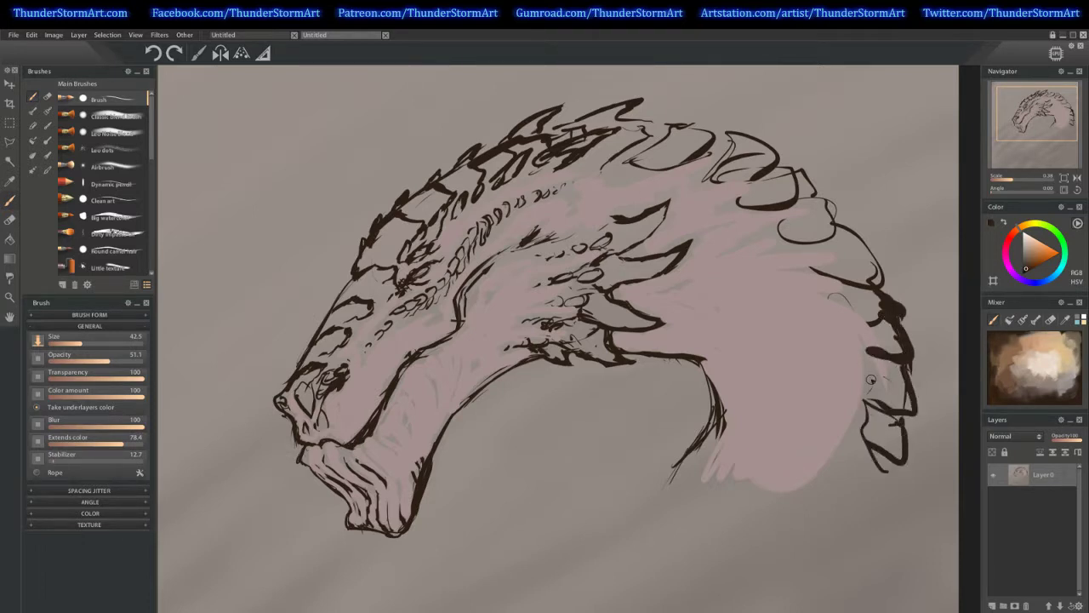
Draw a row of smaller rounded scales inside the neck plates, continuing up to the back of the head
{"action": "mouse_move", "coordinate": [885, 310]}
{"action": "left_mouse_down"}
{"action": "mouse_move", "coordinate": [838, 296]}
{"action": "mouse_move", "coordinate": [815, 240]}
{"action": "mouse_move", "coordinate": [773, 267]}
{"action": "left_mouse_up"}
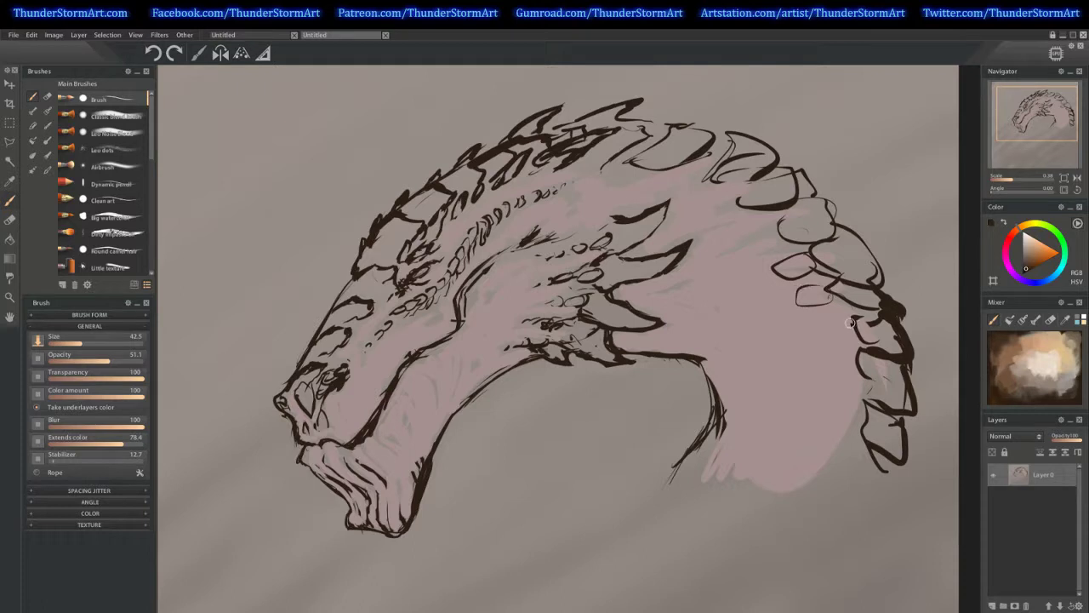
{"action": "left_click_drag", "start_coordinate": [859, 364], "coordinate": [843, 345]}
{"action": "left_click_drag", "start_coordinate": [847, 387], "coordinate": [868, 414]}
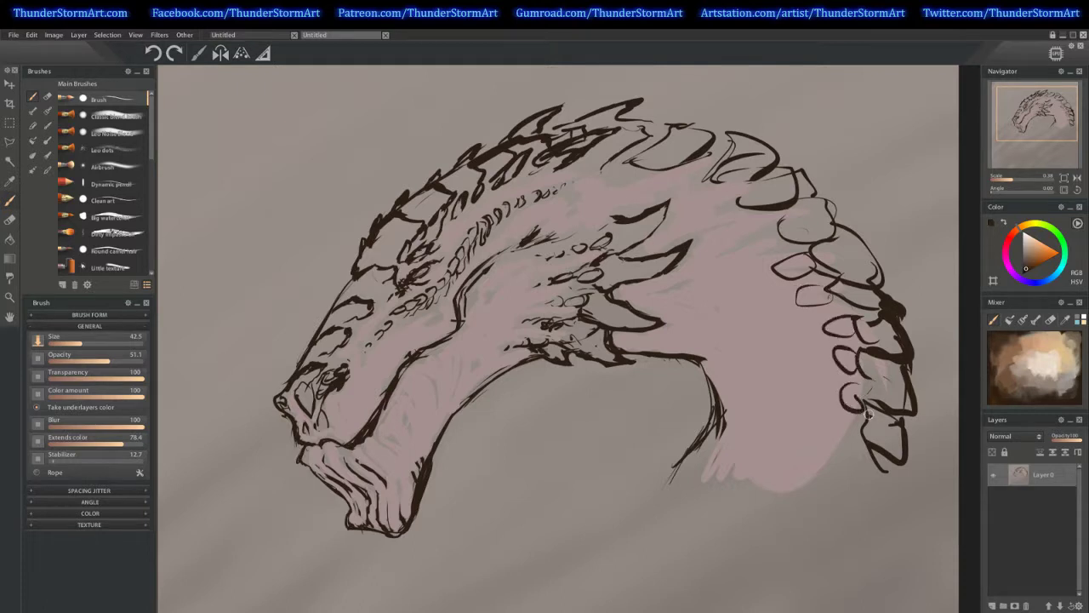
{"action": "mouse_move", "coordinate": [773, 238]}
{"action": "left_mouse_down"}
{"action": "mouse_move", "coordinate": [779, 224]}
{"action": "mouse_move", "coordinate": [735, 197]}
{"action": "mouse_move", "coordinate": [675, 196]}
{"action": "left_mouse_up"}
{"action": "mouse_move", "coordinate": [654, 168]}
{"action": "left_mouse_down"}
{"action": "mouse_move", "coordinate": [625, 192]}
{"action": "mouse_move", "coordinate": [579, 173]}
{"action": "left_mouse_up"}
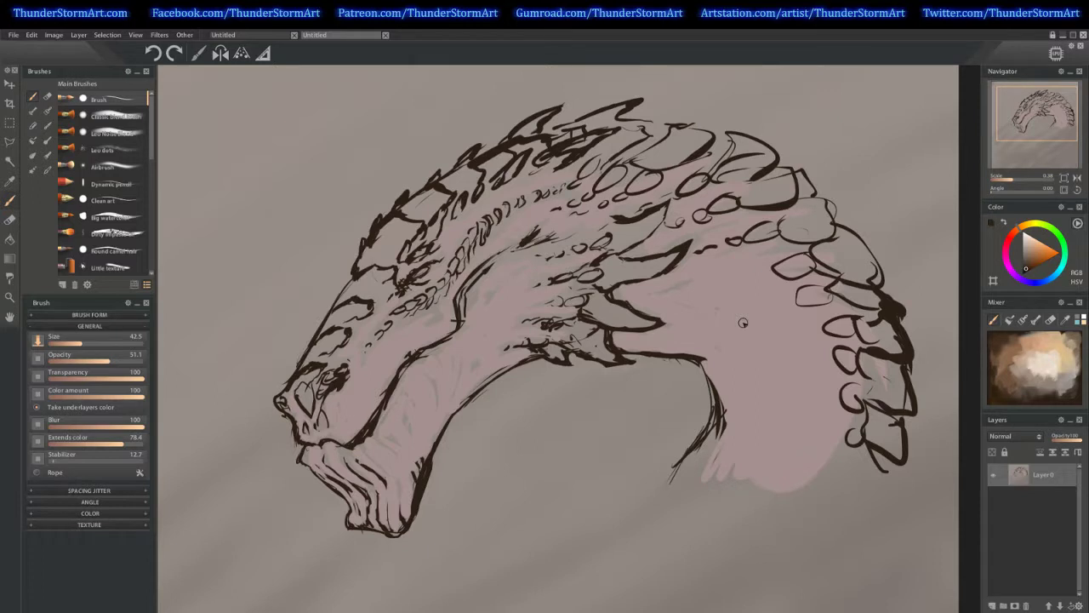
Switch to the Classic blend brush at size 49.5 and shade the nostril, snout ridges, brow and forehead plates dark brown
{"action": "left_click", "coordinate": [122, 115]}
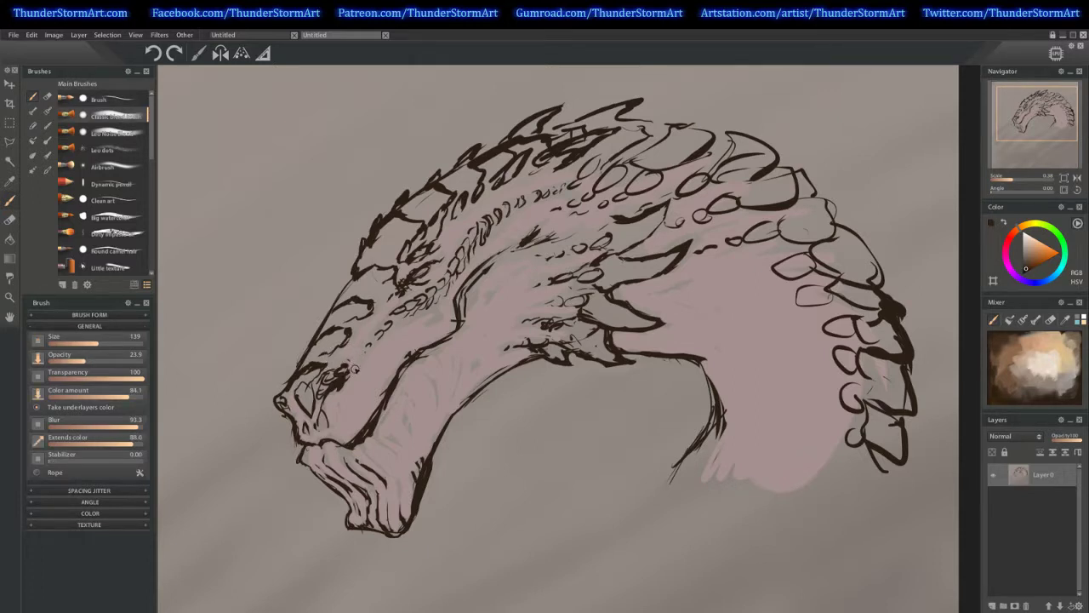
{"action": "key", "text": "["}
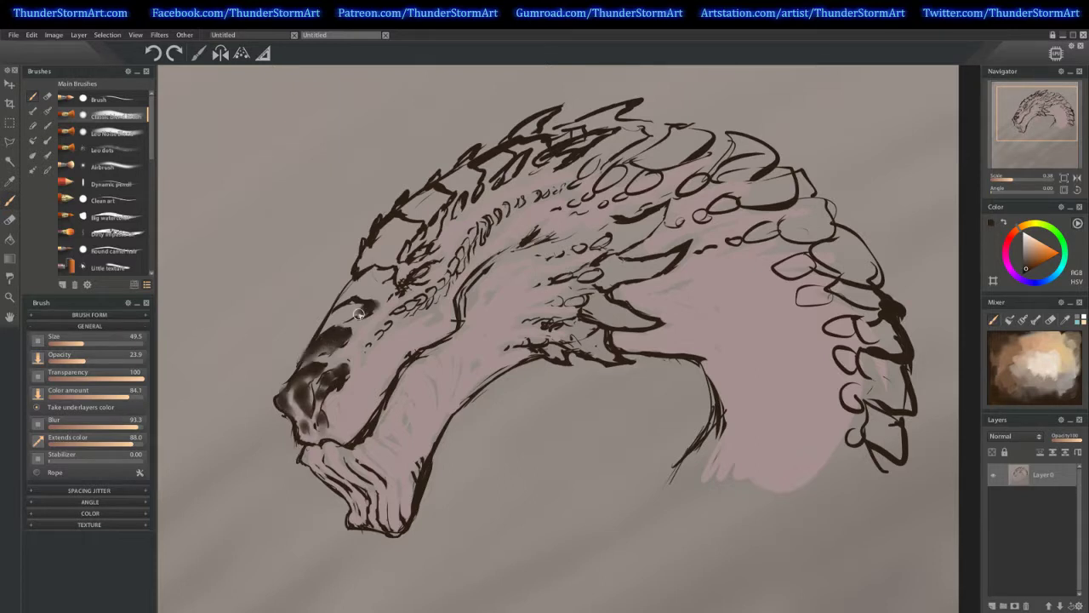
{"action": "mouse_move", "coordinate": [353, 305]}
{"action": "left_mouse_down"}
{"action": "mouse_move", "coordinate": [332, 317]}
{"action": "mouse_move", "coordinate": [366, 310]}
{"action": "mouse_move", "coordinate": [383, 268]}
{"action": "mouse_move", "coordinate": [357, 270]}
{"action": "mouse_move", "coordinate": [338, 295]}
{"action": "mouse_move", "coordinate": [377, 293]}
{"action": "left_mouse_up"}
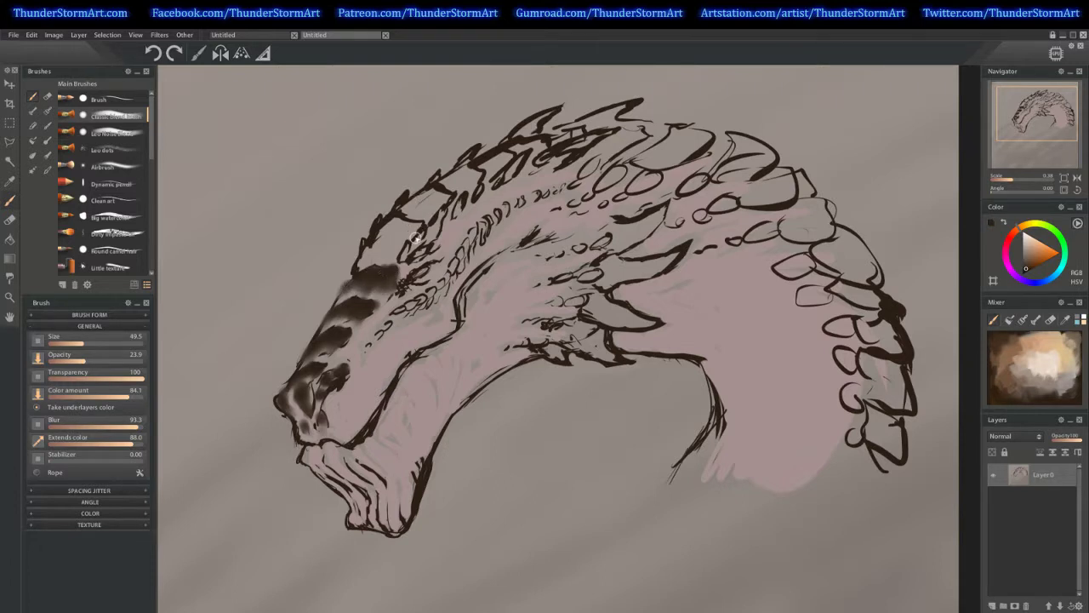
{"action": "left_click_drag", "start_coordinate": [402, 223], "coordinate": [377, 253]}
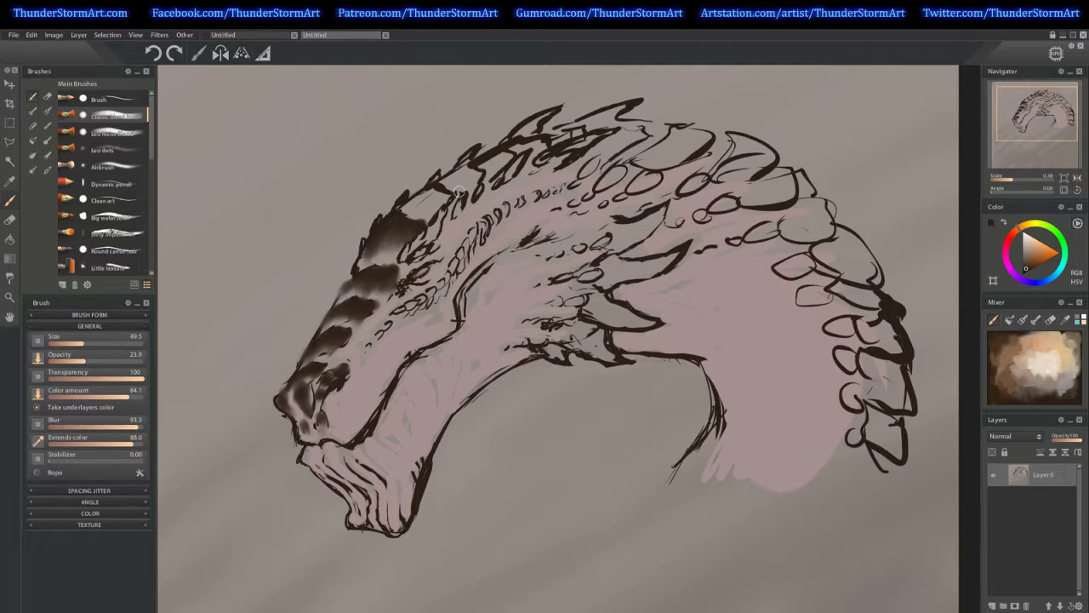
{"action": "left_click_drag", "start_coordinate": [443, 194], "coordinate": [415, 209]}
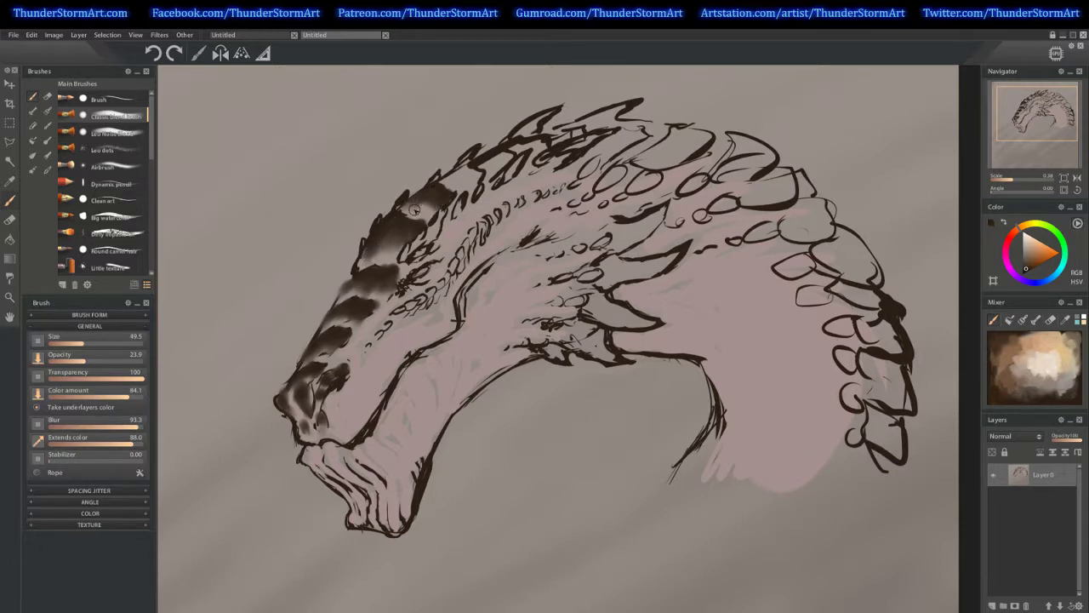
Shade the crest plates toward the back horn and soften the band of small scales running back from the snout
{"action": "mouse_move", "coordinate": [479, 177]}
{"action": "left_mouse_down"}
{"action": "mouse_move", "coordinate": [447, 182]}
{"action": "mouse_move", "coordinate": [502, 167]}
{"action": "mouse_move", "coordinate": [494, 151]}
{"action": "mouse_move", "coordinate": [509, 154]}
{"action": "left_mouse_up"}
{"action": "left_click_drag", "start_coordinate": [563, 133], "coordinate": [565, 138]}
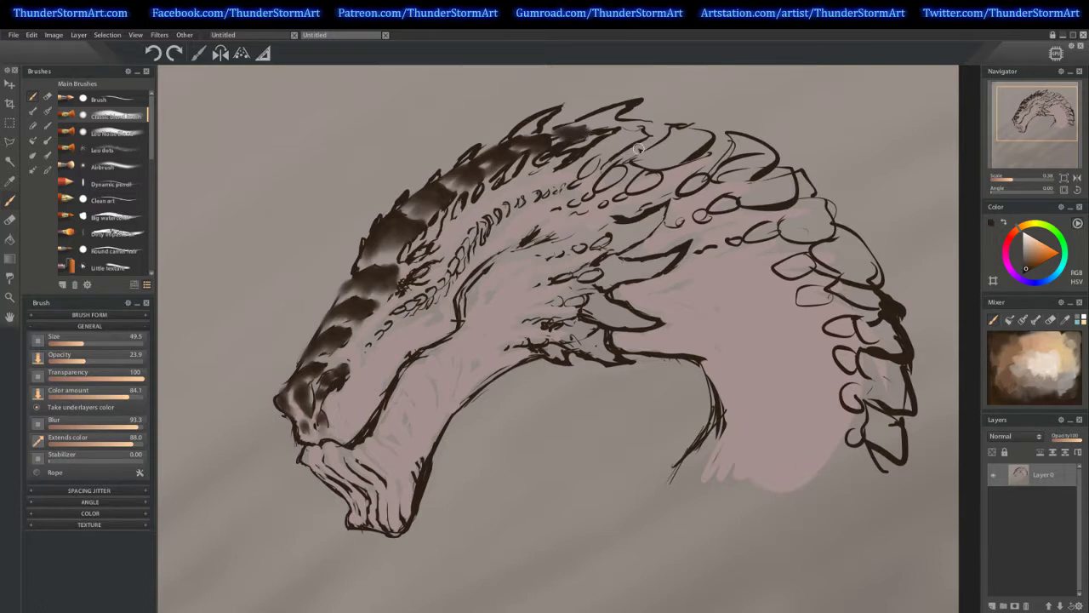
{"action": "mouse_move", "coordinate": [603, 135]}
{"action": "left_mouse_down"}
{"action": "mouse_move", "coordinate": [509, 171]}
{"action": "mouse_move", "coordinate": [549, 150]}
{"action": "mouse_move", "coordinate": [472, 204]}
{"action": "mouse_move", "coordinate": [464, 196]}
{"action": "mouse_move", "coordinate": [442, 208]}
{"action": "mouse_move", "coordinate": [405, 254]}
{"action": "left_mouse_up"}
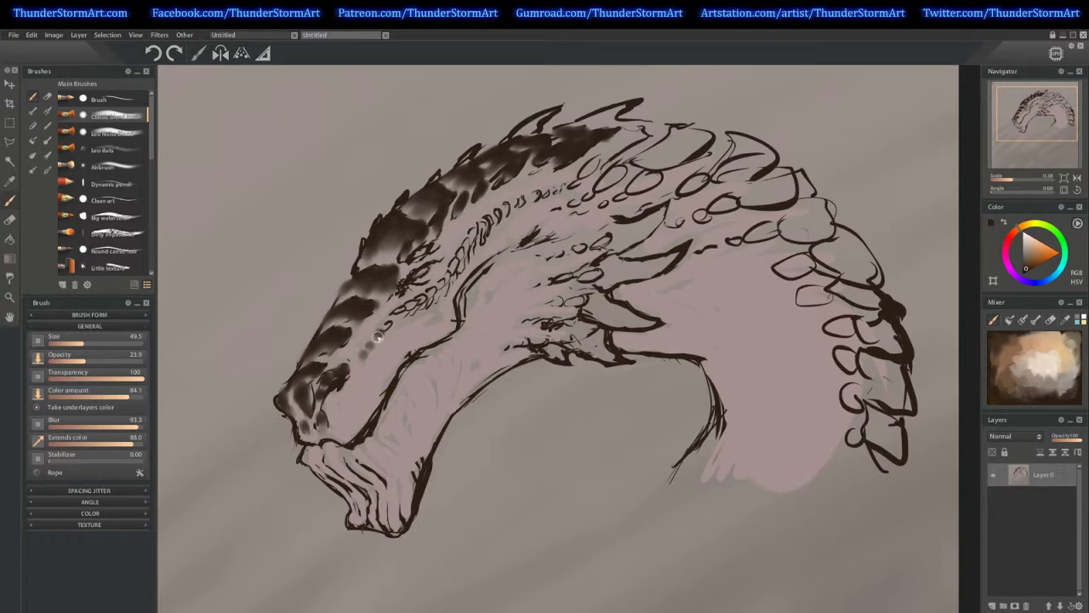
{"action": "mouse_move", "coordinate": [378, 337]}
{"action": "left_mouse_down"}
{"action": "mouse_move", "coordinate": [424, 298]}
{"action": "mouse_move", "coordinate": [422, 312]}
{"action": "mouse_move", "coordinate": [443, 280]}
{"action": "mouse_move", "coordinate": [442, 292]}
{"action": "mouse_move", "coordinate": [503, 204]}
{"action": "mouse_move", "coordinate": [497, 232]}
{"action": "mouse_move", "coordinate": [512, 205]}
{"action": "mouse_move", "coordinate": [567, 201]}
{"action": "left_mouse_up"}
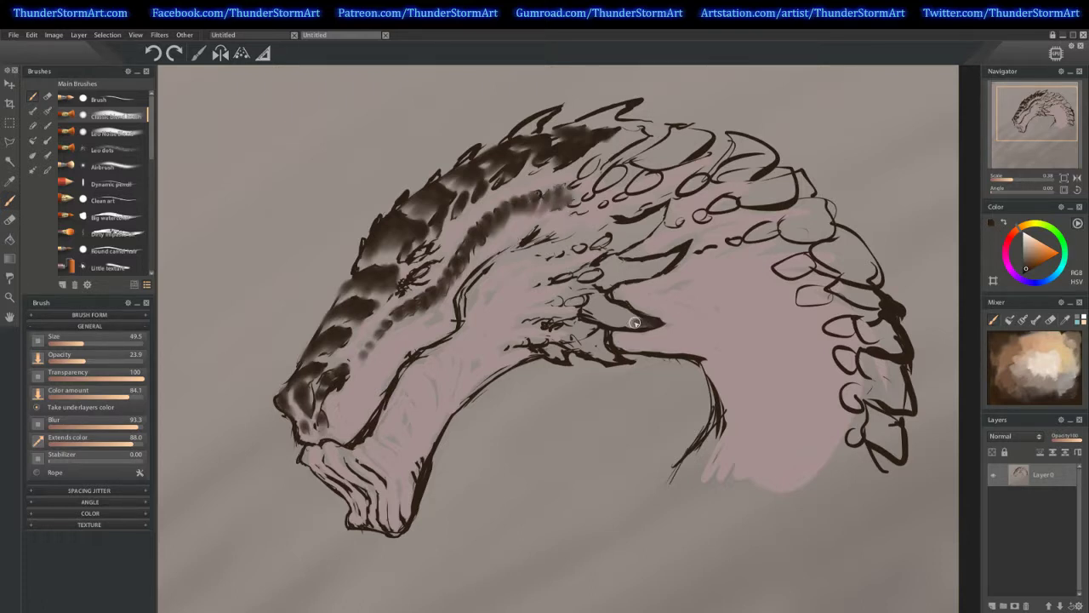
Fill the rear jaw spikes and the scales at their bases with soft dark brown, and shade around the eye
{"action": "mouse_move", "coordinate": [634, 322]}
{"action": "left_mouse_down"}
{"action": "mouse_move", "coordinate": [607, 302]}
{"action": "mouse_move", "coordinate": [647, 326]}
{"action": "mouse_move", "coordinate": [589, 314]}
{"action": "mouse_move", "coordinate": [606, 306]}
{"action": "mouse_move", "coordinate": [592, 296]}
{"action": "left_mouse_up"}
{"action": "mouse_move", "coordinate": [688, 246]}
{"action": "left_mouse_down"}
{"action": "mouse_move", "coordinate": [605, 282]}
{"action": "mouse_move", "coordinate": [648, 262]}
{"action": "mouse_move", "coordinate": [609, 259]}
{"action": "mouse_move", "coordinate": [584, 313]}
{"action": "mouse_move", "coordinate": [616, 359]}
{"action": "mouse_move", "coordinate": [609, 331]}
{"action": "mouse_move", "coordinate": [586, 351]}
{"action": "mouse_move", "coordinate": [610, 363]}
{"action": "mouse_move", "coordinate": [600, 344]}
{"action": "mouse_move", "coordinate": [547, 353]}
{"action": "mouse_move", "coordinate": [572, 349]}
{"action": "mouse_move", "coordinate": [580, 331]}
{"action": "mouse_move", "coordinate": [565, 339]}
{"action": "mouse_move", "coordinate": [588, 332]}
{"action": "mouse_move", "coordinate": [584, 347]}
{"action": "mouse_move", "coordinate": [555, 331]}
{"action": "mouse_move", "coordinate": [583, 326]}
{"action": "mouse_move", "coordinate": [560, 334]}
{"action": "mouse_move", "coordinate": [568, 326]}
{"action": "mouse_move", "coordinate": [521, 321]}
{"action": "mouse_move", "coordinate": [550, 344]}
{"action": "mouse_move", "coordinate": [502, 347]}
{"action": "mouse_move", "coordinate": [587, 304]}
{"action": "mouse_move", "coordinate": [570, 305]}
{"action": "mouse_move", "coordinate": [579, 306]}
{"action": "mouse_move", "coordinate": [574, 294]}
{"action": "mouse_move", "coordinate": [526, 310]}
{"action": "left_mouse_up"}
{"action": "mouse_move", "coordinate": [560, 277]}
{"action": "left_mouse_down"}
{"action": "mouse_move", "coordinate": [615, 270]}
{"action": "mouse_move", "coordinate": [534, 290]}
{"action": "left_mouse_up"}
{"action": "mouse_move", "coordinate": [638, 231]}
{"action": "left_mouse_down"}
{"action": "mouse_move", "coordinate": [669, 204]}
{"action": "mouse_move", "coordinate": [637, 241]}
{"action": "mouse_move", "coordinate": [651, 215]}
{"action": "mouse_move", "coordinate": [599, 247]}
{"action": "mouse_move", "coordinate": [634, 235]}
{"action": "mouse_move", "coordinate": [585, 249]}
{"action": "mouse_move", "coordinate": [587, 234]}
{"action": "mouse_move", "coordinate": [573, 255]}
{"action": "mouse_move", "coordinate": [605, 234]}
{"action": "mouse_move", "coordinate": [549, 258]}
{"action": "mouse_move", "coordinate": [557, 235]}
{"action": "left_mouse_up"}
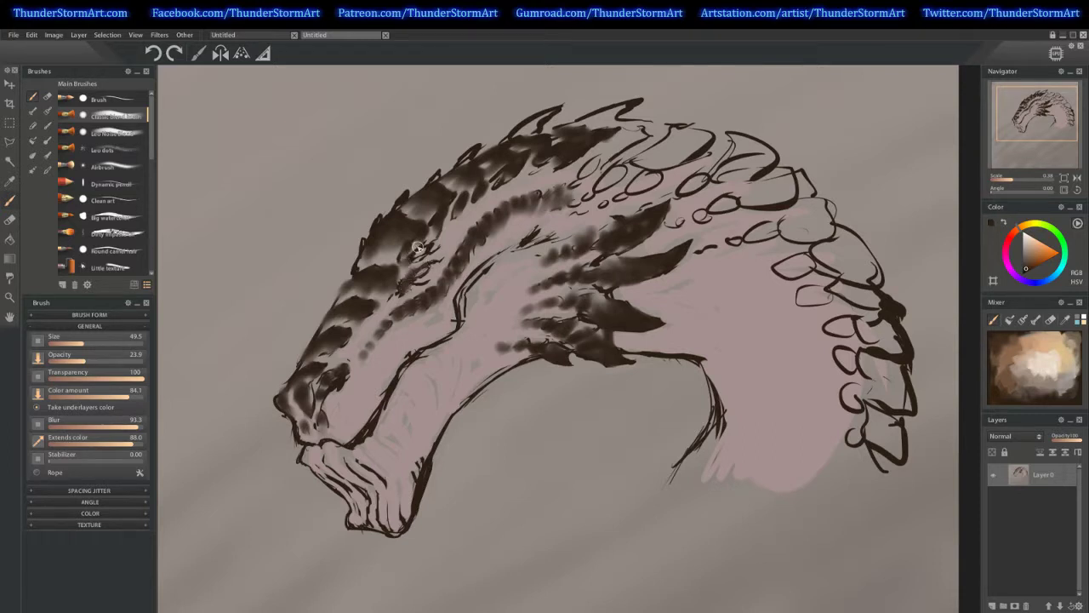
{"action": "mouse_move", "coordinate": [418, 248]}
{"action": "left_mouse_down"}
{"action": "mouse_move", "coordinate": [446, 234]}
{"action": "mouse_move", "coordinate": [420, 267]}
{"action": "mouse_move", "coordinate": [543, 224]}
{"action": "mouse_move", "coordinate": [437, 262]}
{"action": "left_mouse_up"}
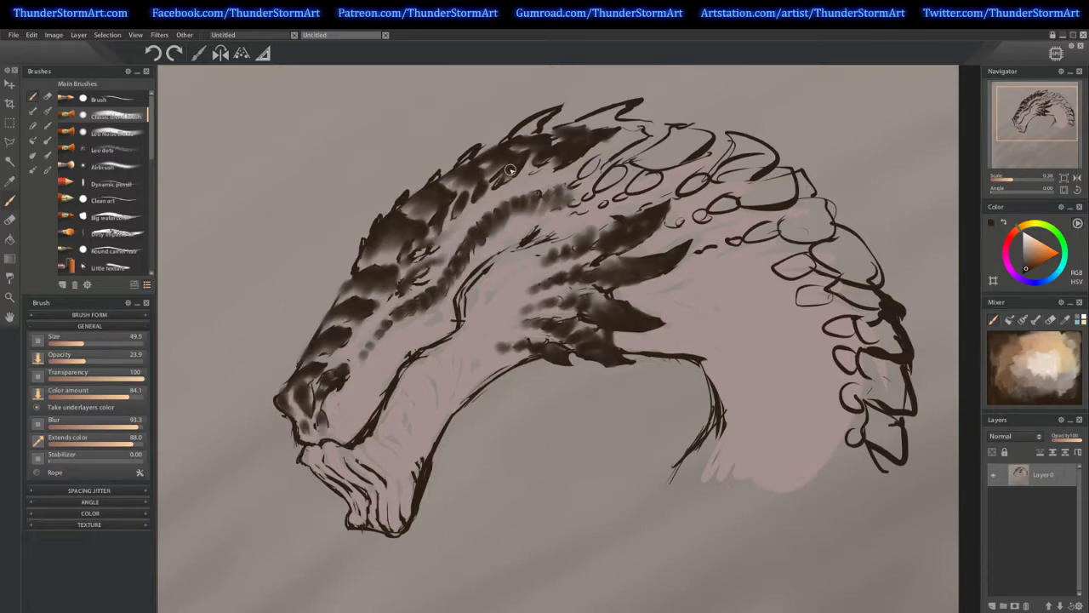
Blend soft dark shading along the mouth line, the chin folds, the underside of the jaw and the throat contour
{"action": "mouse_move", "coordinate": [399, 515]}
{"action": "left_mouse_down"}
{"action": "mouse_move", "coordinate": [379, 494]}
{"action": "mouse_move", "coordinate": [371, 515]}
{"action": "mouse_move", "coordinate": [387, 534]}
{"action": "mouse_move", "coordinate": [380, 503]}
{"action": "mouse_move", "coordinate": [380, 527]}
{"action": "mouse_move", "coordinate": [363, 522]}
{"action": "mouse_move", "coordinate": [362, 497]}
{"action": "mouse_move", "coordinate": [357, 527]}
{"action": "mouse_move", "coordinate": [350, 522]}
{"action": "mouse_move", "coordinate": [360, 487]}
{"action": "mouse_move", "coordinate": [342, 470]}
{"action": "mouse_move", "coordinate": [348, 508]}
{"action": "mouse_move", "coordinate": [305, 455]}
{"action": "mouse_move", "coordinate": [312, 443]}
{"action": "mouse_move", "coordinate": [297, 427]}
{"action": "mouse_move", "coordinate": [319, 446]}
{"action": "mouse_move", "coordinate": [364, 435]}
{"action": "mouse_move", "coordinate": [410, 360]}
{"action": "mouse_move", "coordinate": [460, 320]}
{"action": "mouse_move", "coordinate": [458, 301]}
{"action": "mouse_move", "coordinate": [497, 261]}
{"action": "mouse_move", "coordinate": [487, 264]}
{"action": "mouse_move", "coordinate": [549, 213]}
{"action": "mouse_move", "coordinate": [517, 249]}
{"action": "mouse_move", "coordinate": [542, 241]}
{"action": "left_mouse_up"}
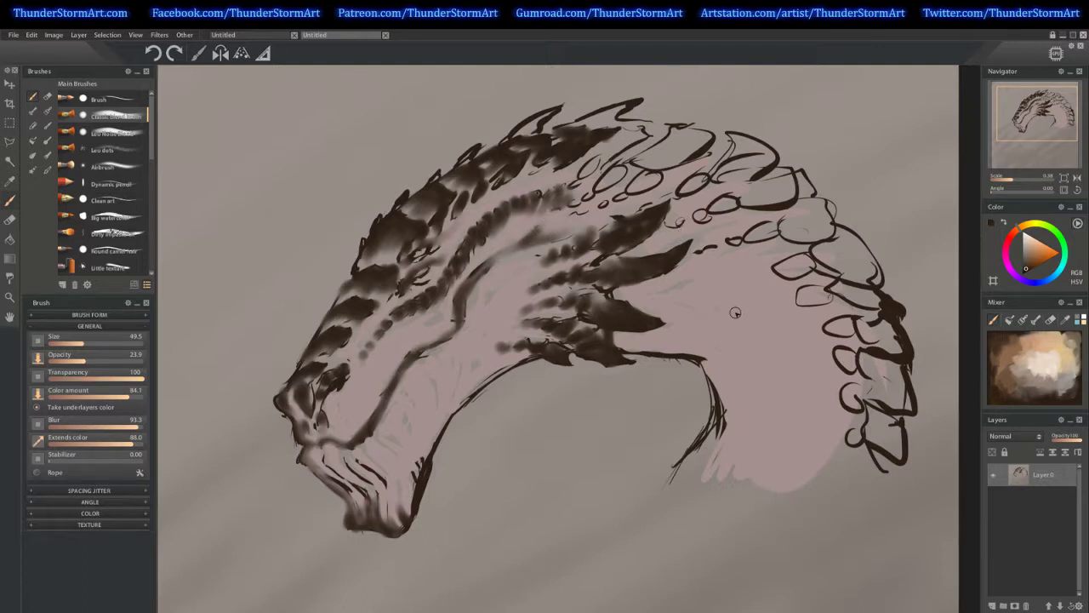
{"action": "mouse_move", "coordinate": [406, 516]}
{"action": "left_mouse_down"}
{"action": "mouse_move", "coordinate": [398, 465]}
{"action": "mouse_move", "coordinate": [363, 462]}
{"action": "mouse_move", "coordinate": [389, 490]}
{"action": "left_mouse_up"}
{"action": "mouse_move", "coordinate": [347, 461]}
{"action": "left_mouse_down"}
{"action": "mouse_move", "coordinate": [383, 501]}
{"action": "mouse_move", "coordinate": [360, 491]}
{"action": "left_mouse_up"}
{"action": "mouse_move", "coordinate": [425, 463]}
{"action": "left_mouse_down"}
{"action": "mouse_move", "coordinate": [447, 413]}
{"action": "mouse_move", "coordinate": [432, 453]}
{"action": "mouse_move", "coordinate": [463, 399]}
{"action": "mouse_move", "coordinate": [512, 364]}
{"action": "mouse_move", "coordinate": [496, 376]}
{"action": "mouse_move", "coordinate": [632, 341]}
{"action": "mouse_move", "coordinate": [706, 356]}
{"action": "mouse_move", "coordinate": [687, 349]}
{"action": "mouse_move", "coordinate": [726, 402]}
{"action": "mouse_move", "coordinate": [670, 487]}
{"action": "left_mouse_up"}
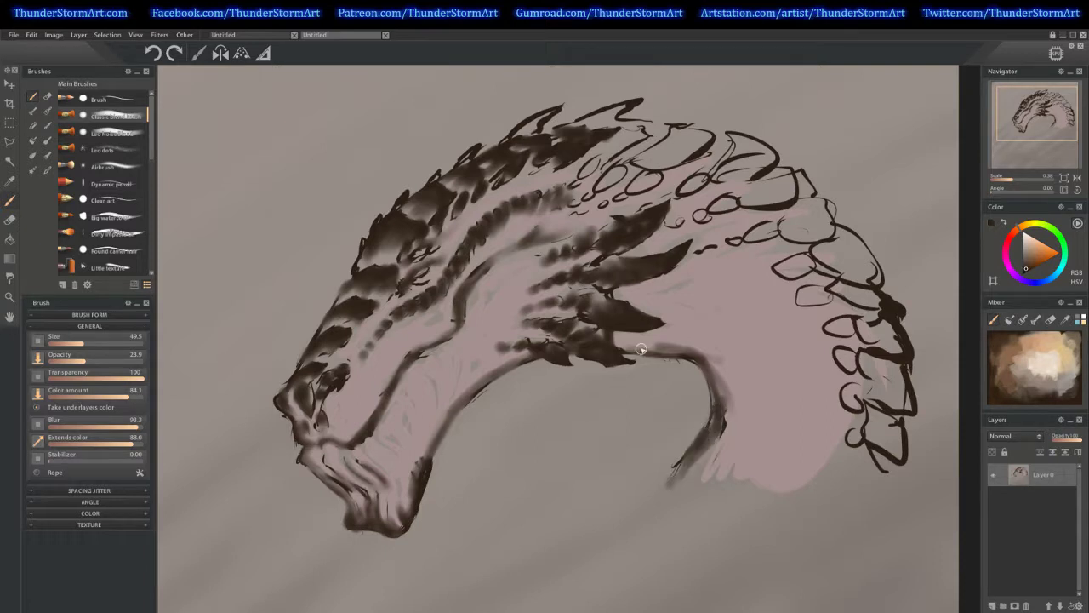
{"action": "left_click_drag", "start_coordinate": [616, 335], "coordinate": [662, 344]}
Fill the crest horns and shade the large plates and scales on the upper part of the neck
{"action": "mouse_move", "coordinate": [624, 146]}
{"action": "left_mouse_down"}
{"action": "mouse_move", "coordinate": [602, 151]}
{"action": "mouse_move", "coordinate": [636, 134]}
{"action": "mouse_move", "coordinate": [588, 124]}
{"action": "mouse_move", "coordinate": [594, 132]}
{"action": "mouse_move", "coordinate": [520, 132]}
{"action": "mouse_move", "coordinate": [464, 156]}
{"action": "mouse_move", "coordinate": [432, 197]}
{"action": "left_mouse_up"}
{"action": "mouse_move", "coordinate": [625, 121]}
{"action": "left_mouse_down"}
{"action": "mouse_move", "coordinate": [602, 144]}
{"action": "mouse_move", "coordinate": [624, 140]}
{"action": "mouse_move", "coordinate": [549, 156]}
{"action": "mouse_move", "coordinate": [690, 132]}
{"action": "mouse_move", "coordinate": [671, 126]}
{"action": "mouse_move", "coordinate": [610, 163]}
{"action": "mouse_move", "coordinate": [628, 128]}
{"action": "mouse_move", "coordinate": [708, 129]}
{"action": "mouse_move", "coordinate": [699, 147]}
{"action": "mouse_move", "coordinate": [658, 164]}
{"action": "mouse_move", "coordinate": [628, 162]}
{"action": "mouse_move", "coordinate": [700, 145]}
{"action": "mouse_move", "coordinate": [644, 161]}
{"action": "left_mouse_up"}
{"action": "key", "text": "bracketright"}
{"action": "mouse_move", "coordinate": [744, 147]}
{"action": "left_mouse_down"}
{"action": "mouse_move", "coordinate": [709, 169]}
{"action": "mouse_move", "coordinate": [769, 162]}
{"action": "mouse_move", "coordinate": [759, 167]}
{"action": "mouse_move", "coordinate": [790, 181]}
{"action": "mouse_move", "coordinate": [788, 202]}
{"action": "mouse_move", "coordinate": [760, 191]}
{"action": "mouse_move", "coordinate": [809, 185]}
{"action": "mouse_move", "coordinate": [774, 199]}
{"action": "mouse_move", "coordinate": [820, 215]}
{"action": "mouse_move", "coordinate": [693, 199]}
{"action": "mouse_move", "coordinate": [696, 186]}
{"action": "mouse_move", "coordinate": [659, 195]}
{"action": "mouse_move", "coordinate": [653, 182]}
{"action": "mouse_move", "coordinate": [622, 194]}
{"action": "mouse_move", "coordinate": [623, 179]}
{"action": "mouse_move", "coordinate": [592, 189]}
{"action": "mouse_move", "coordinate": [600, 171]}
{"action": "mouse_move", "coordinate": [573, 183]}
{"action": "mouse_move", "coordinate": [557, 173]}
{"action": "mouse_move", "coordinate": [553, 184]}
{"action": "mouse_move", "coordinate": [544, 170]}
{"action": "mouse_move", "coordinate": [539, 191]}
{"action": "mouse_move", "coordinate": [543, 177]}
{"action": "mouse_move", "coordinate": [526, 176]}
{"action": "mouse_move", "coordinate": [535, 175]}
{"action": "mouse_move", "coordinate": [513, 202]}
{"action": "mouse_move", "coordinate": [516, 181]}
{"action": "mouse_move", "coordinate": [524, 194]}
{"action": "mouse_move", "coordinate": [500, 195]}
{"action": "mouse_move", "coordinate": [496, 182]}
{"action": "mouse_move", "coordinate": [488, 209]}
{"action": "mouse_move", "coordinate": [490, 198]}
{"action": "mouse_move", "coordinate": [461, 232]}
{"action": "mouse_move", "coordinate": [461, 222]}
{"action": "mouse_move", "coordinate": [451, 244]}
{"action": "left_mouse_up"}
Reduce the brush size to 27 and dab small dark scales between the upper neck plates and the jaw spikes
{"action": "key", "text": "bracketleft"}
{"action": "key", "text": "bracketleft"}
{"action": "key", "text": "["}
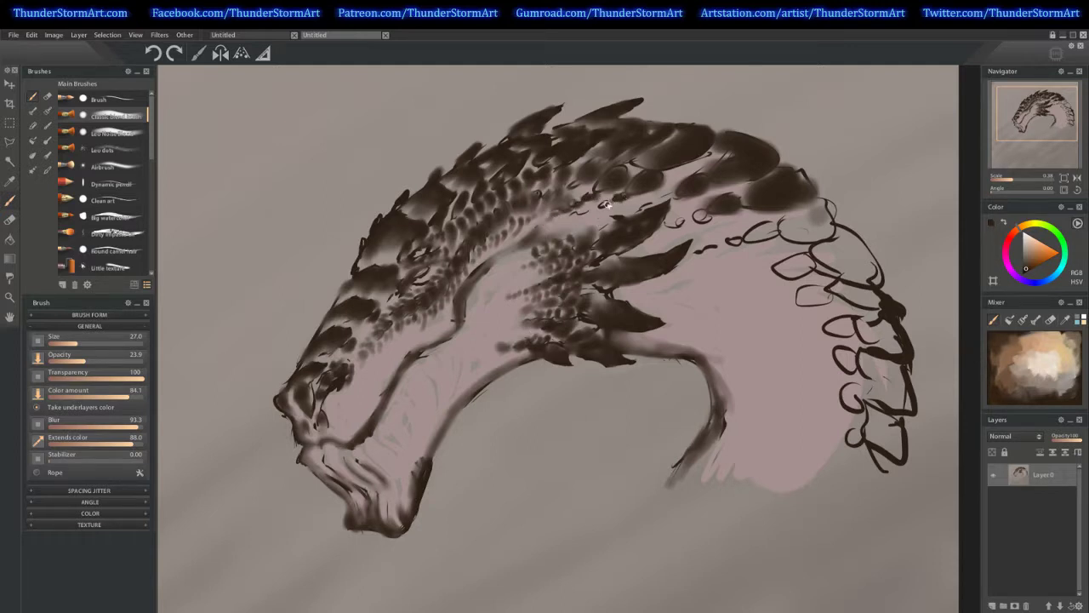
{"action": "left_click_drag", "start_coordinate": [589, 212], "coordinate": [593, 211]}
{"action": "left_click_drag", "start_coordinate": [578, 215], "coordinate": [573, 222]}
{"action": "left_click_drag", "start_coordinate": [671, 197], "coordinate": [644, 208]}
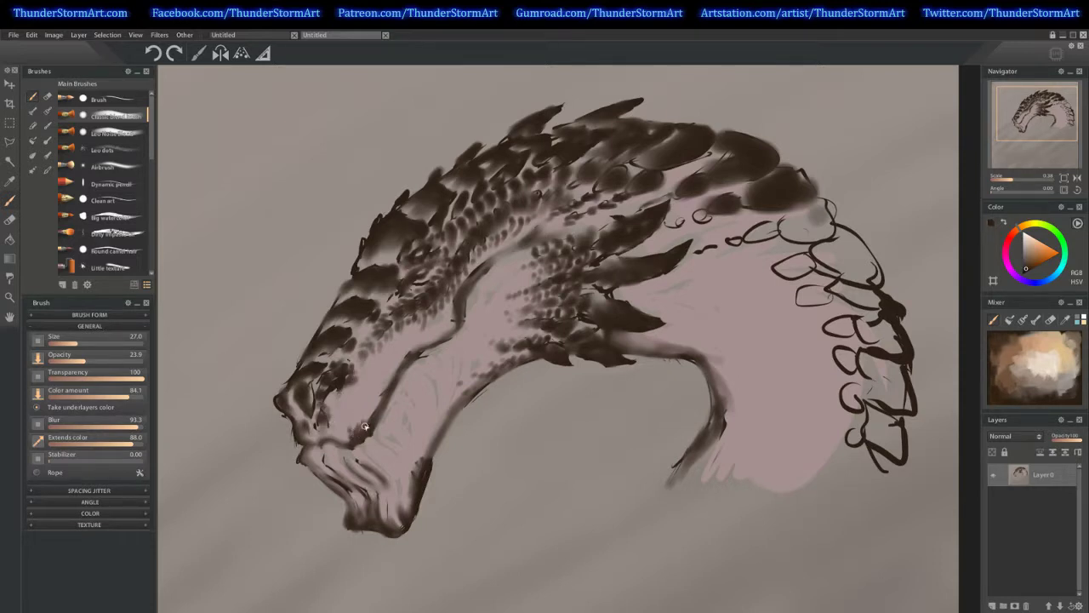
Dab small dark scale marks along the upper lip edge from the front of the mouth to its rear corner
{"action": "left_click_drag", "start_coordinate": [373, 415], "coordinate": [373, 397]}
{"action": "left_click_drag", "start_coordinate": [346, 445], "coordinate": [341, 432]}
{"action": "left_click_drag", "start_coordinate": [421, 342], "coordinate": [451, 328]}
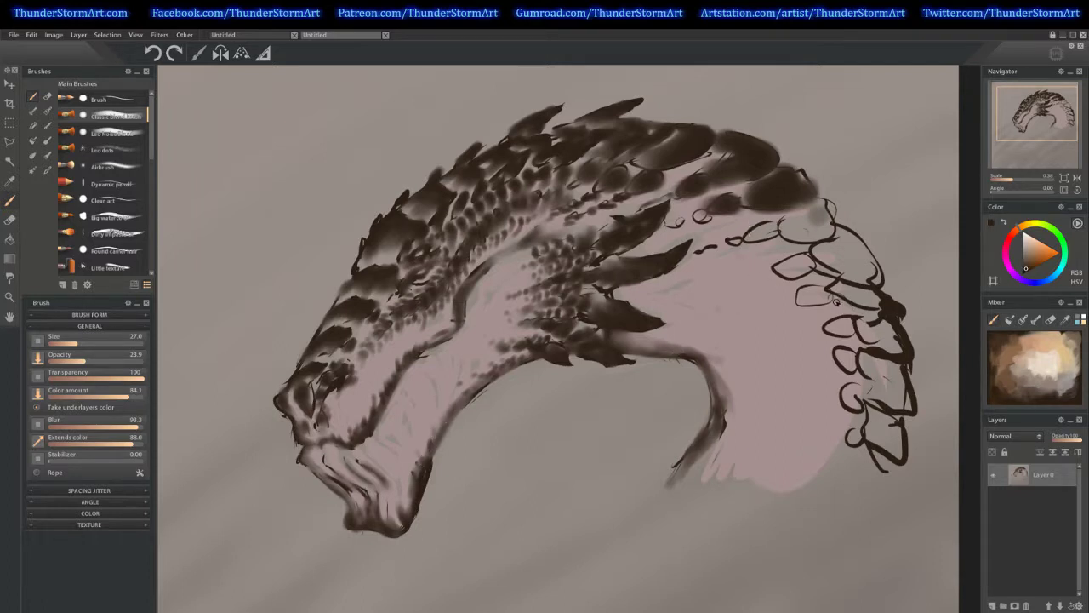
Shade the remaining neck plates and their inner row of scales dark brown, adjusting the brush size to 44.5
{"action": "mouse_move", "coordinate": [822, 222]}
{"action": "left_mouse_down"}
{"action": "mouse_move", "coordinate": [794, 230]}
{"action": "mouse_move", "coordinate": [807, 225]}
{"action": "mouse_move", "coordinate": [848, 273]}
{"action": "mouse_move", "coordinate": [875, 334]}
{"action": "mouse_move", "coordinate": [907, 367]}
{"action": "mouse_move", "coordinate": [899, 394]}
{"action": "mouse_move", "coordinate": [878, 380]}
{"action": "mouse_move", "coordinate": [899, 381]}
{"action": "mouse_move", "coordinate": [895, 432]}
{"action": "mouse_move", "coordinate": [876, 426]}
{"action": "mouse_move", "coordinate": [873, 439]}
{"action": "mouse_move", "coordinate": [881, 421]}
{"action": "mouse_move", "coordinate": [841, 394]}
{"action": "mouse_move", "coordinate": [855, 446]}
{"action": "mouse_move", "coordinate": [864, 383]}
{"action": "mouse_move", "coordinate": [816, 330]}
{"action": "mouse_move", "coordinate": [837, 326]}
{"action": "mouse_move", "coordinate": [827, 297]}
{"action": "mouse_move", "coordinate": [812, 298]}
{"action": "mouse_move", "coordinate": [833, 293]}
{"action": "mouse_move", "coordinate": [802, 266]}
{"action": "mouse_move", "coordinate": [766, 257]}
{"action": "mouse_move", "coordinate": [779, 237]}
{"action": "mouse_move", "coordinate": [754, 242]}
{"action": "mouse_move", "coordinate": [738, 212]}
{"action": "mouse_move", "coordinate": [672, 222]}
{"action": "left_mouse_up"}
{"action": "key", "text": "bracketright"}
{"action": "key", "text": "bracketleft"}
{"action": "key", "text": "bracketleft"}
{"action": "mouse_move", "coordinate": [670, 182]}
{"action": "left_mouse_down"}
{"action": "mouse_move", "coordinate": [710, 171]}
{"action": "mouse_move", "coordinate": [708, 198]}
{"action": "mouse_move", "coordinate": [683, 205]}
{"action": "mouse_move", "coordinate": [742, 183]}
{"action": "left_mouse_up"}
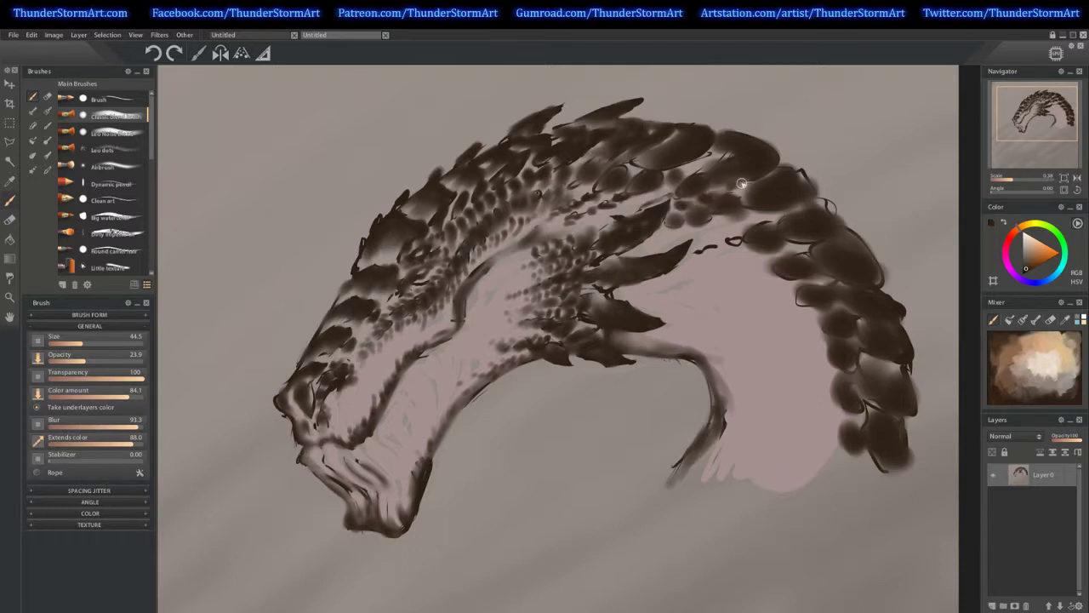
Dab small dark scales from the upper neck plates toward the cheek, adjusting the brush size to 41.4
{"action": "mouse_move", "coordinate": [657, 193]}
{"action": "left_mouse_down"}
{"action": "mouse_move", "coordinate": [576, 231]}
{"action": "mouse_move", "coordinate": [587, 235]}
{"action": "mouse_move", "coordinate": [580, 224]}
{"action": "mouse_move", "coordinate": [594, 221]}
{"action": "mouse_move", "coordinate": [550, 233]}
{"action": "mouse_move", "coordinate": [558, 220]}
{"action": "mouse_move", "coordinate": [531, 229]}
{"action": "left_mouse_up"}
{"action": "key", "text": "bracketleft"}
{"action": "key", "text": "bracketright"}
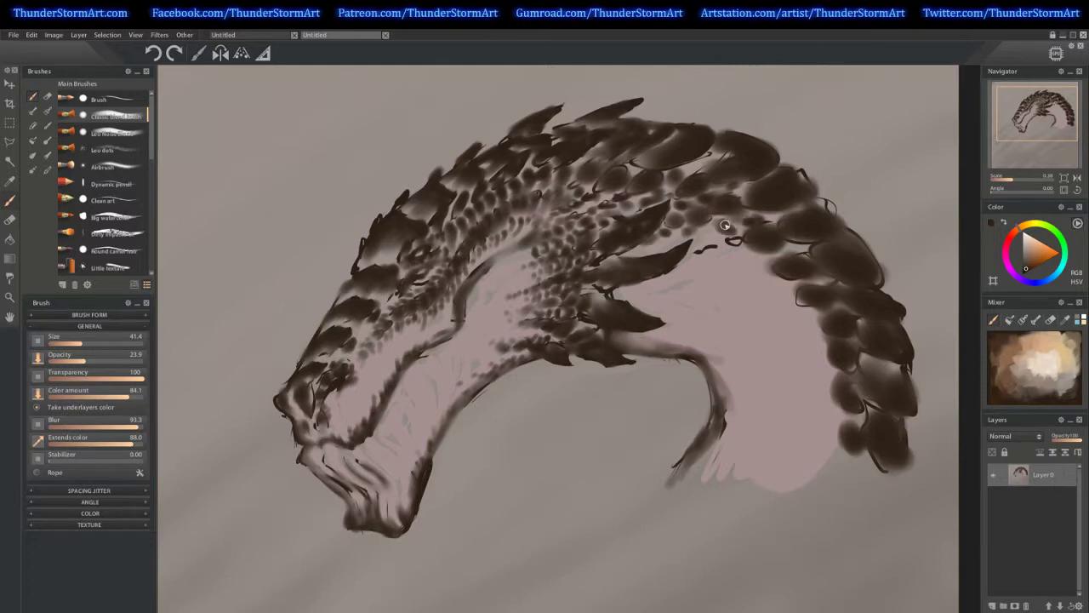
Dab rows of round dark scales down the neck's inner side beside the large plates, using brush size 67.9
{"action": "mouse_move", "coordinate": [724, 224]}
{"action": "left_mouse_down"}
{"action": "mouse_move", "coordinate": [713, 243]}
{"action": "mouse_move", "coordinate": [734, 241]}
{"action": "mouse_move", "coordinate": [704, 248]}
{"action": "mouse_move", "coordinate": [760, 265]}
{"action": "mouse_move", "coordinate": [740, 255]}
{"action": "mouse_move", "coordinate": [720, 263]}
{"action": "mouse_move", "coordinate": [731, 277]}
{"action": "mouse_move", "coordinate": [693, 278]}
{"action": "left_mouse_up"}
{"action": "mouse_move", "coordinate": [792, 294]}
{"action": "left_mouse_down"}
{"action": "mouse_move", "coordinate": [727, 282]}
{"action": "mouse_move", "coordinate": [799, 326]}
{"action": "mouse_move", "coordinate": [814, 318]}
{"action": "mouse_move", "coordinate": [785, 312]}
{"action": "mouse_move", "coordinate": [828, 345]}
{"action": "mouse_move", "coordinate": [766, 332]}
{"action": "mouse_move", "coordinate": [821, 355]}
{"action": "mouse_move", "coordinate": [808, 330]}
{"action": "mouse_move", "coordinate": [800, 355]}
{"action": "mouse_move", "coordinate": [832, 374]}
{"action": "mouse_move", "coordinate": [821, 380]}
{"action": "mouse_move", "coordinate": [823, 453]}
{"action": "left_mouse_up"}
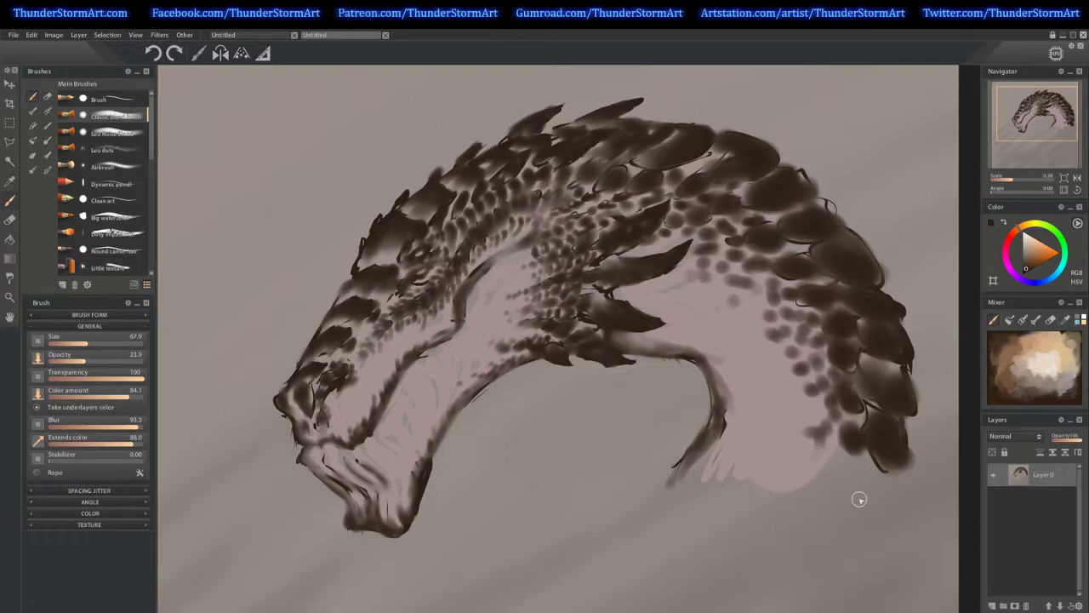
{"action": "left_click_drag", "start_coordinate": [814, 412], "coordinate": [783, 384]}
{"action": "left_click", "coordinate": [762, 354]}
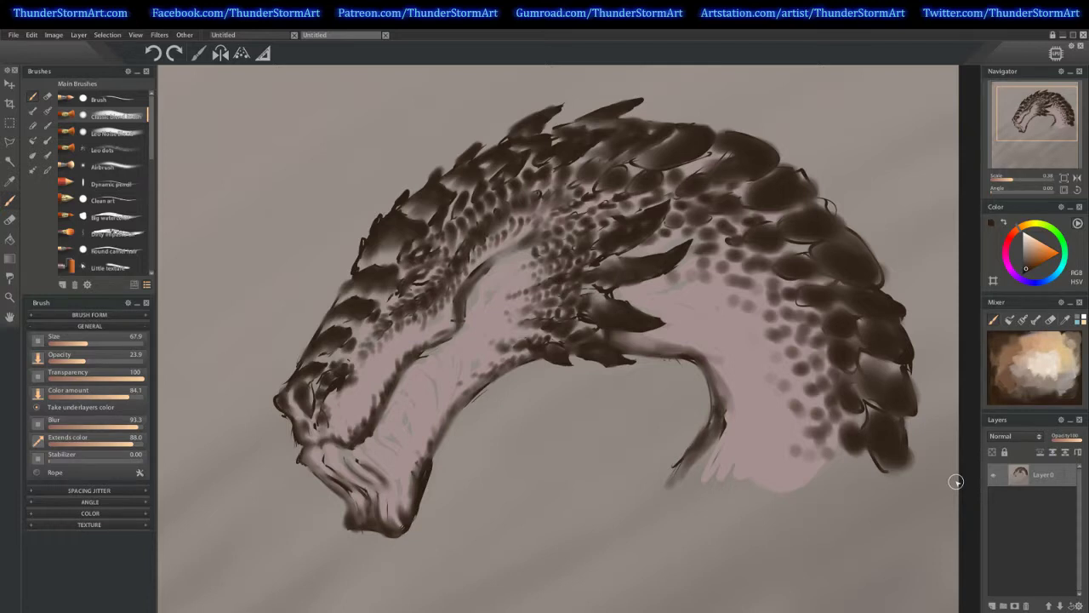
Choose a bright red and add a new layer with Overlay blending above the painting
{"action": "left_click", "coordinate": [1013, 243]}
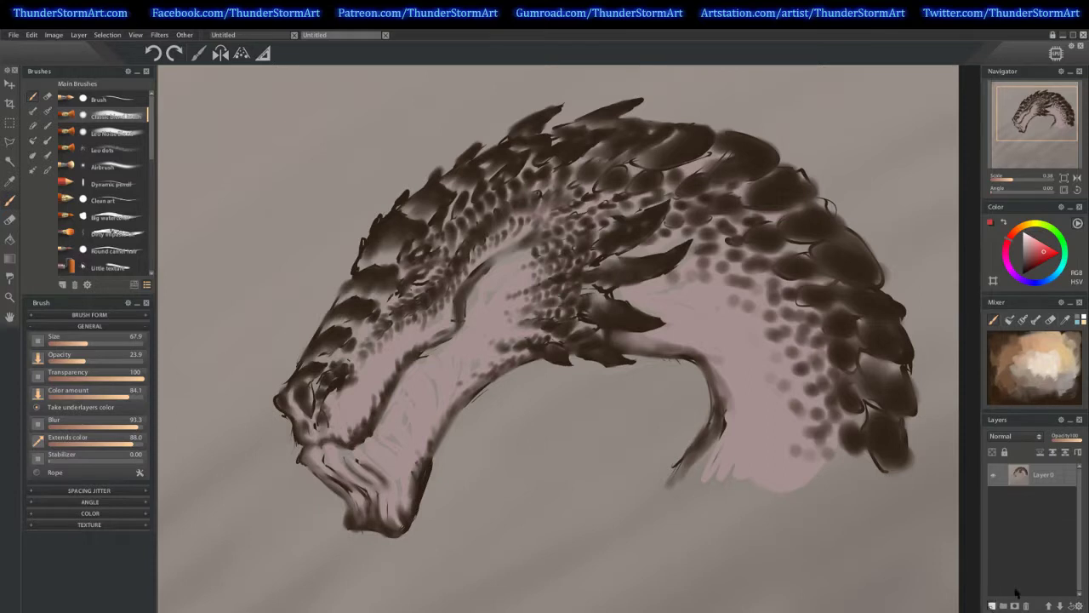
{"action": "left_click", "coordinate": [993, 605]}
{"action": "left_click", "coordinate": [1013, 436]}
{"action": "left_click", "coordinate": [1022, 364]}
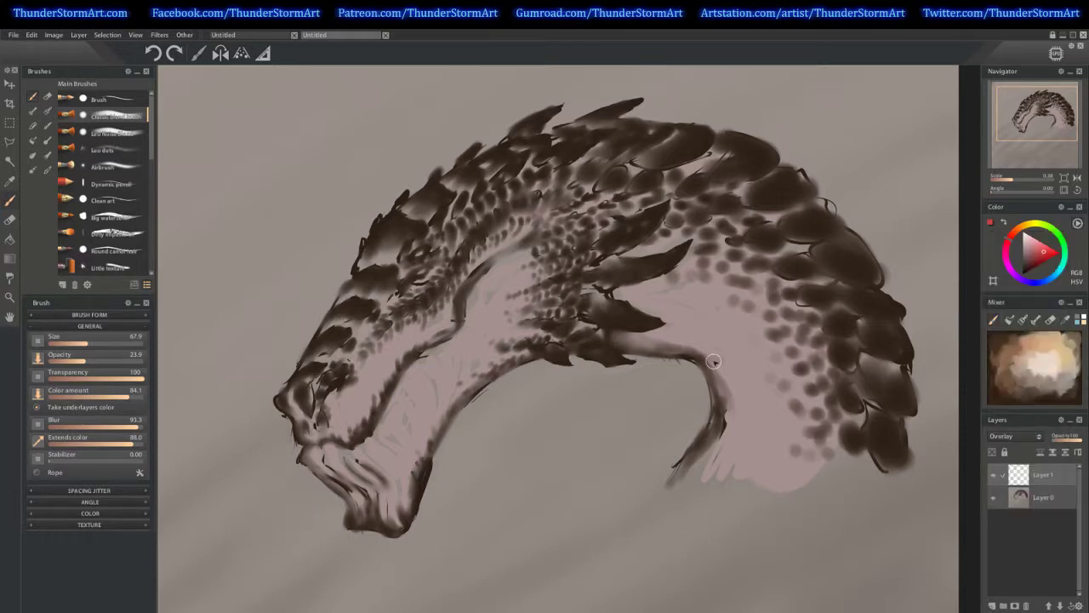
Paint soft red tints around the eye, nostril, mouth line, cheek crease and throat on the Overlay layer
{"action": "mouse_move", "coordinate": [336, 441]}
{"action": "left_mouse_down"}
{"action": "mouse_move", "coordinate": [313, 445]}
{"action": "mouse_move", "coordinate": [344, 436]}
{"action": "mouse_move", "coordinate": [327, 436]}
{"action": "mouse_move", "coordinate": [363, 446]}
{"action": "mouse_move", "coordinate": [381, 390]}
{"action": "mouse_move", "coordinate": [458, 305]}
{"action": "mouse_move", "coordinate": [420, 283]}
{"action": "mouse_move", "coordinate": [421, 256]}
{"action": "mouse_move", "coordinate": [411, 265]}
{"action": "left_mouse_up"}
{"action": "mouse_move", "coordinate": [334, 397]}
{"action": "left_mouse_down"}
{"action": "mouse_move", "coordinate": [340, 454]}
{"action": "mouse_move", "coordinate": [325, 449]}
{"action": "mouse_move", "coordinate": [322, 462]}
{"action": "mouse_move", "coordinate": [357, 451]}
{"action": "left_mouse_up"}
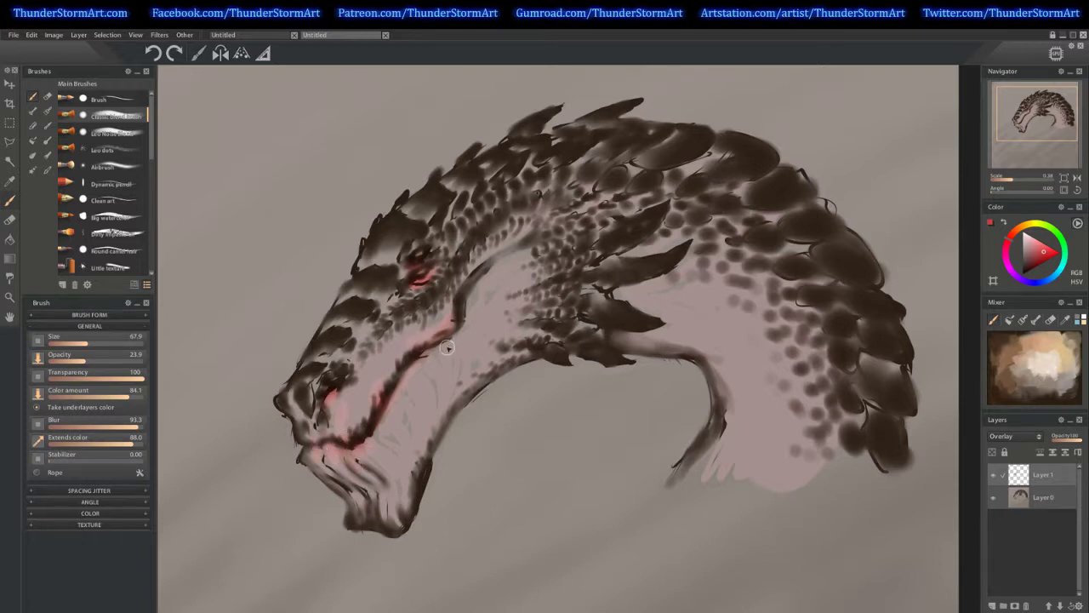
{"action": "left_click_drag", "start_coordinate": [634, 342], "coordinate": [713, 350]}
{"action": "mouse_move", "coordinate": [669, 315]}
{"action": "left_mouse_down"}
{"action": "mouse_move", "coordinate": [714, 344]}
{"action": "mouse_move", "coordinate": [736, 387]}
{"action": "mouse_move", "coordinate": [727, 459]}
{"action": "mouse_move", "coordinate": [768, 401]}
{"action": "left_mouse_up"}
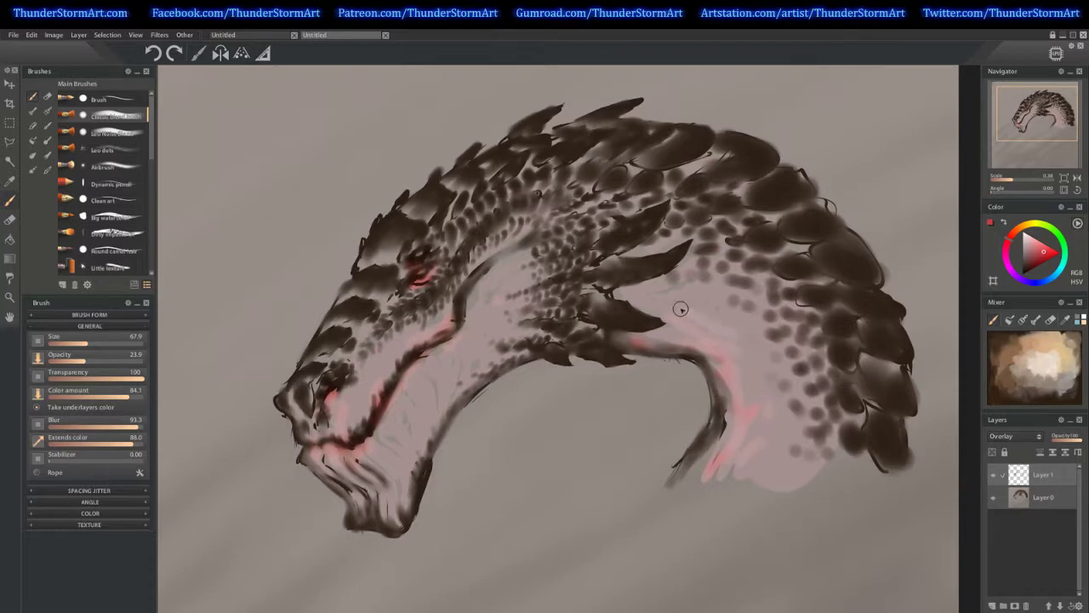
{"action": "mouse_move", "coordinate": [681, 309]}
{"action": "left_mouse_down"}
{"action": "mouse_move", "coordinate": [518, 263]}
{"action": "mouse_move", "coordinate": [557, 236]}
{"action": "mouse_move", "coordinate": [470, 299]}
{"action": "left_mouse_up"}
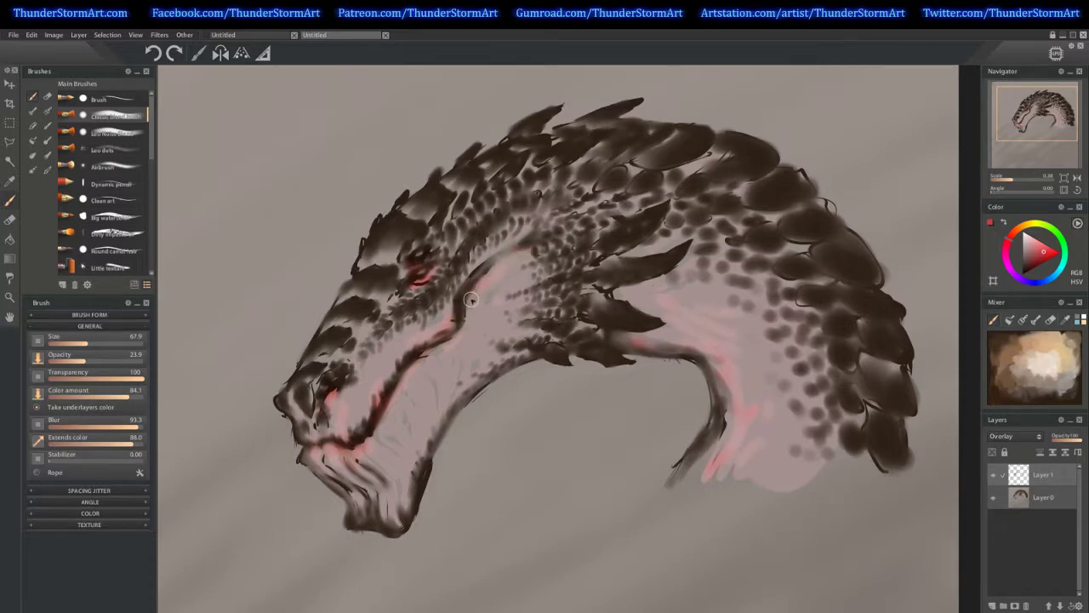
Lower the Overlay layer's opacity slightly and deepen the mouth line and cheek crease with a darker red
{"action": "left_click_drag", "start_coordinate": [1079, 441], "coordinate": [1075, 441]}
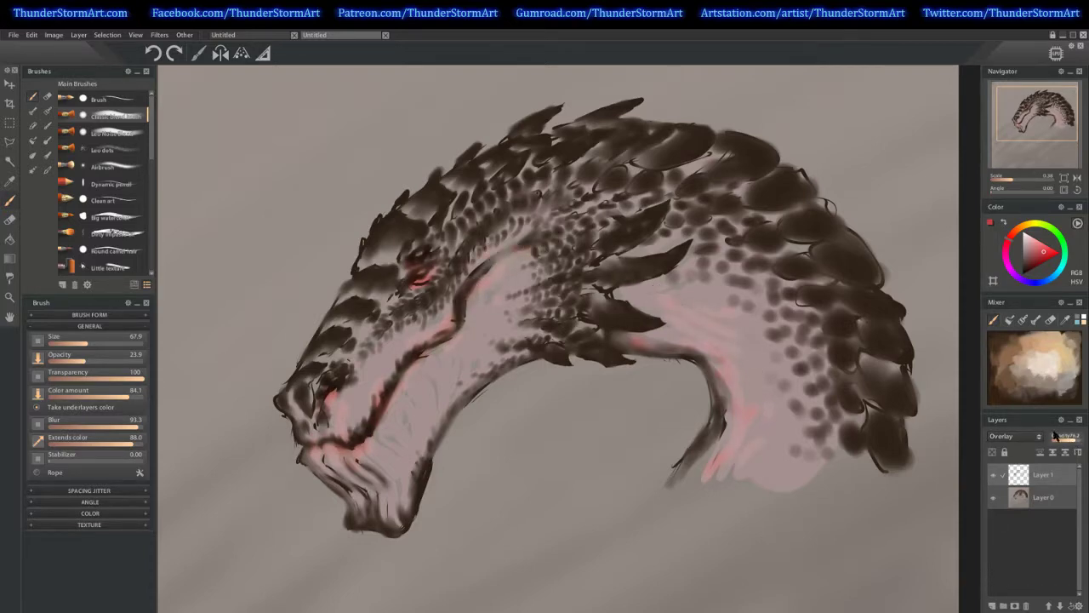
{"action": "left_click", "coordinate": [1036, 266]}
{"action": "mouse_move", "coordinate": [476, 294]}
{"action": "left_mouse_down"}
{"action": "mouse_move", "coordinate": [515, 258]}
{"action": "mouse_move", "coordinate": [477, 279]}
{"action": "left_mouse_up"}
{"action": "mouse_move", "coordinate": [461, 328]}
{"action": "left_mouse_down"}
{"action": "mouse_move", "coordinate": [385, 414]}
{"action": "mouse_move", "coordinate": [425, 462]}
{"action": "mouse_move", "coordinate": [390, 512]}
{"action": "mouse_move", "coordinate": [351, 449]}
{"action": "mouse_move", "coordinate": [301, 435]}
{"action": "mouse_move", "coordinate": [322, 425]}
{"action": "mouse_move", "coordinate": [296, 432]}
{"action": "mouse_move", "coordinate": [371, 431]}
{"action": "left_mouse_up"}
{"action": "left_click_drag", "start_coordinate": [305, 438], "coordinate": [355, 441]}
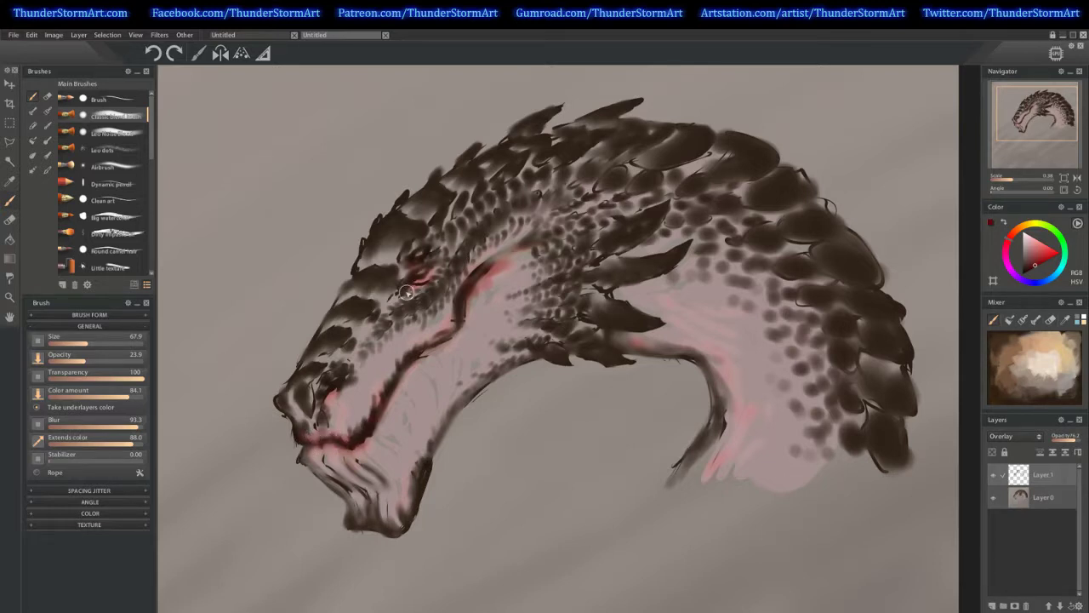
Add dark red tints around the eye, along the snout to the nostril, and down the throat
{"action": "mouse_move", "coordinate": [406, 267]}
{"action": "left_mouse_down"}
{"action": "mouse_move", "coordinate": [386, 307]}
{"action": "mouse_move", "coordinate": [398, 292]}
{"action": "mouse_move", "coordinate": [366, 359]}
{"action": "left_mouse_up"}
{"action": "mouse_move", "coordinate": [404, 305]}
{"action": "left_mouse_down"}
{"action": "mouse_move", "coordinate": [363, 334]}
{"action": "mouse_move", "coordinate": [353, 380]}
{"action": "mouse_move", "coordinate": [326, 387]}
{"action": "left_mouse_up"}
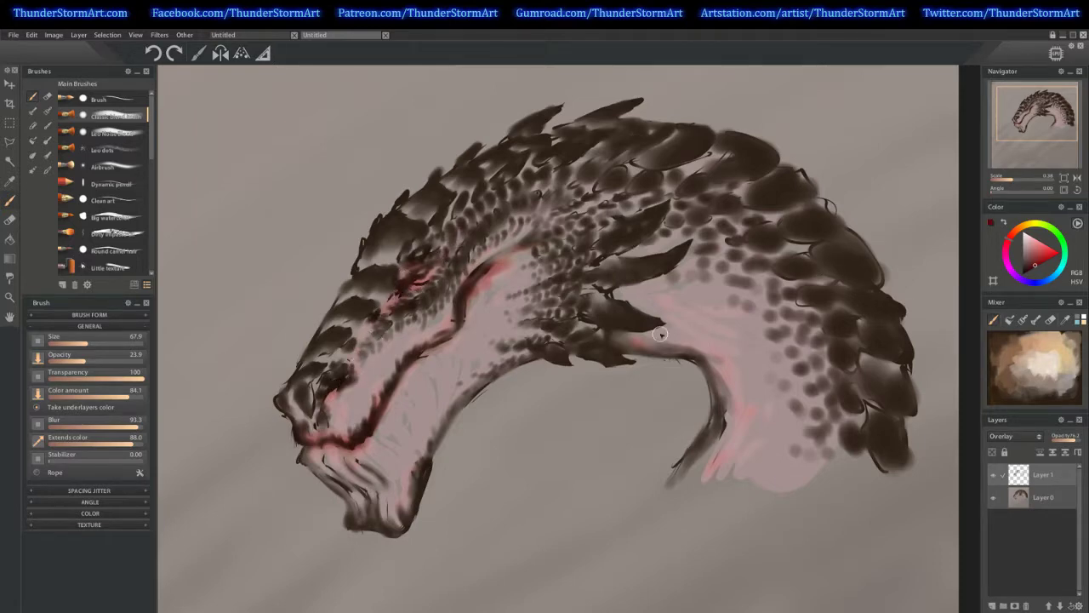
{"action": "mouse_move", "coordinate": [727, 355]}
{"action": "left_mouse_down"}
{"action": "mouse_move", "coordinate": [663, 309]}
{"action": "mouse_move", "coordinate": [609, 294]}
{"action": "mouse_move", "coordinate": [704, 330]}
{"action": "mouse_move", "coordinate": [769, 385]}
{"action": "mouse_move", "coordinate": [768, 405]}
{"action": "mouse_move", "coordinate": [744, 416]}
{"action": "mouse_move", "coordinate": [744, 459]}
{"action": "mouse_move", "coordinate": [703, 451]}
{"action": "left_mouse_up"}
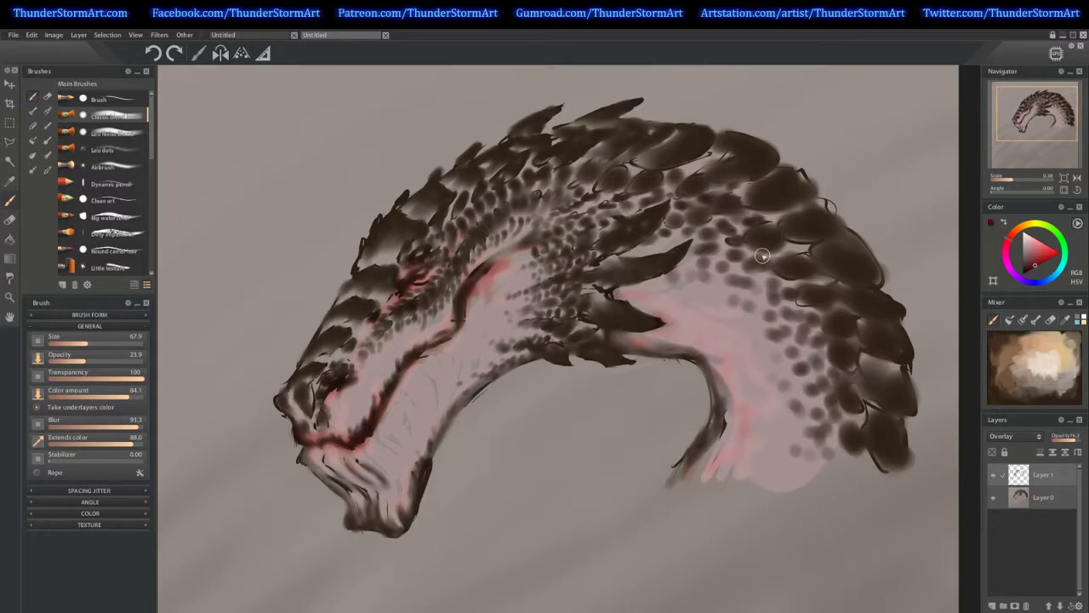
Switch to a dark teal and dab subtle cool tints over the neck's skin and small scales
{"action": "left_click_drag", "start_coordinate": [1029, 283], "coordinate": [1063, 270]}
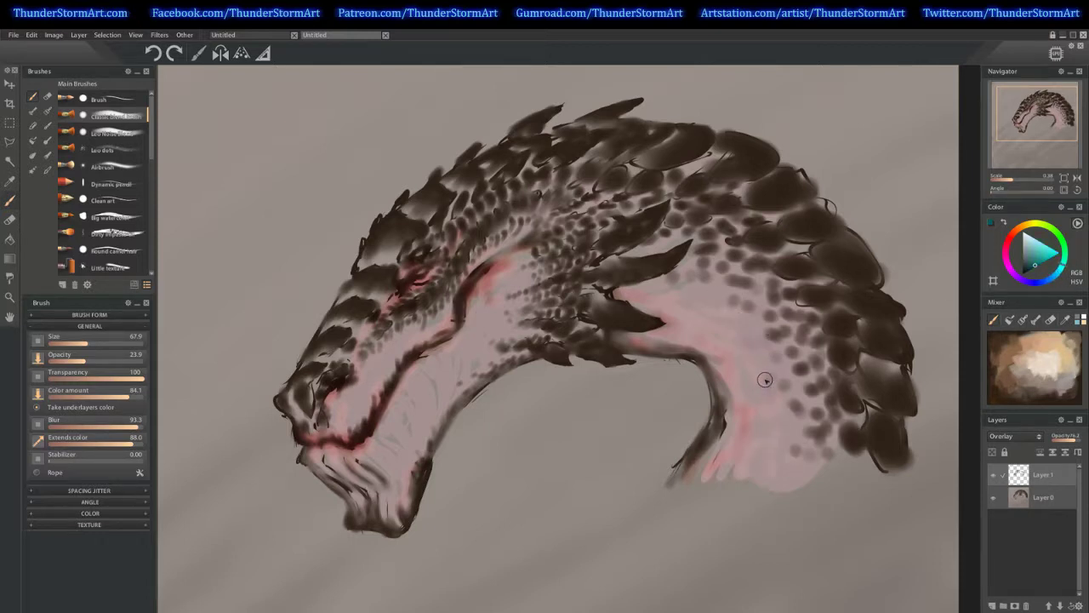
{"action": "left_click", "coordinate": [793, 408]}
{"action": "left_click", "coordinate": [800, 454]}
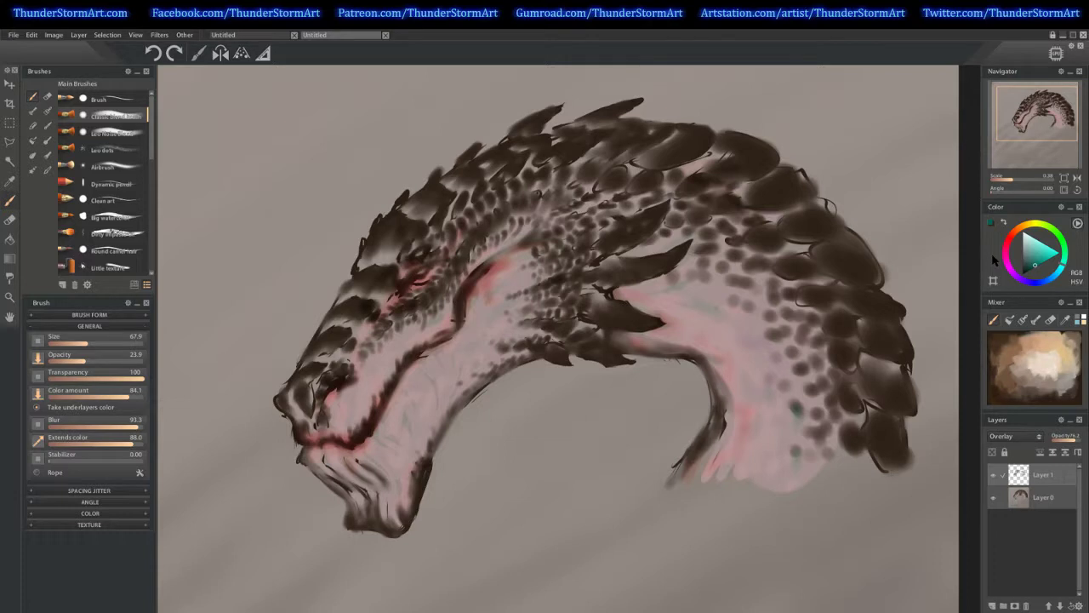
Pick a light tone from the mixer, set the brush size to 34, and merge the Overlay layer into the painting
{"action": "left_click", "coordinate": [1047, 367]}
{"action": "key", "text": "["}
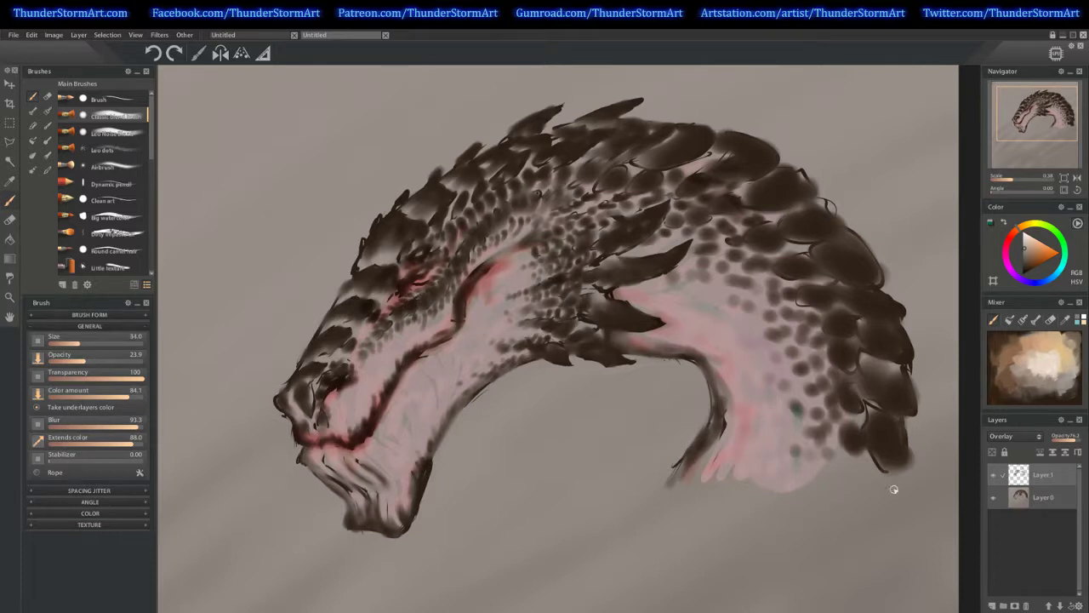
{"action": "left_click", "coordinate": [1068, 450]}
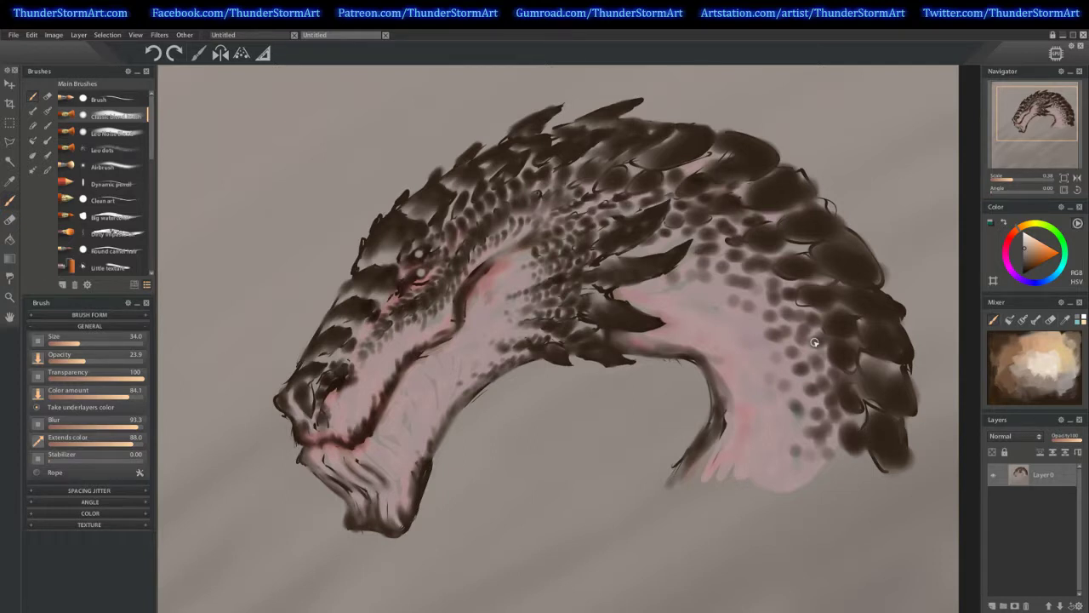
Add a new layer above the painting and set its blending mode to Color Burn
{"action": "left_click", "coordinate": [992, 606]}
{"action": "left_click", "coordinate": [1017, 435]}
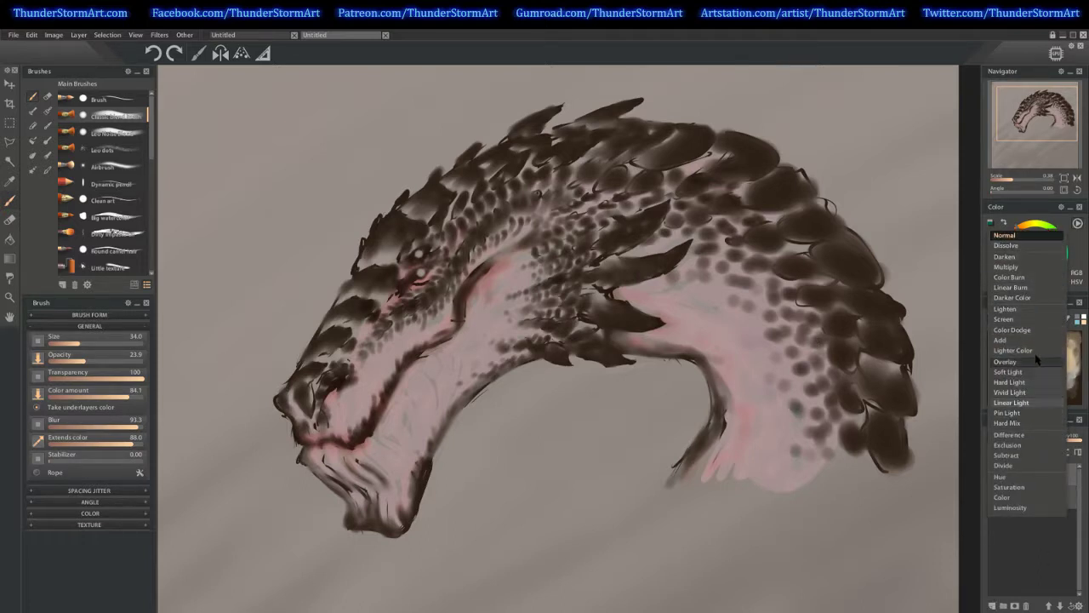
{"action": "left_click", "coordinate": [1010, 276]}
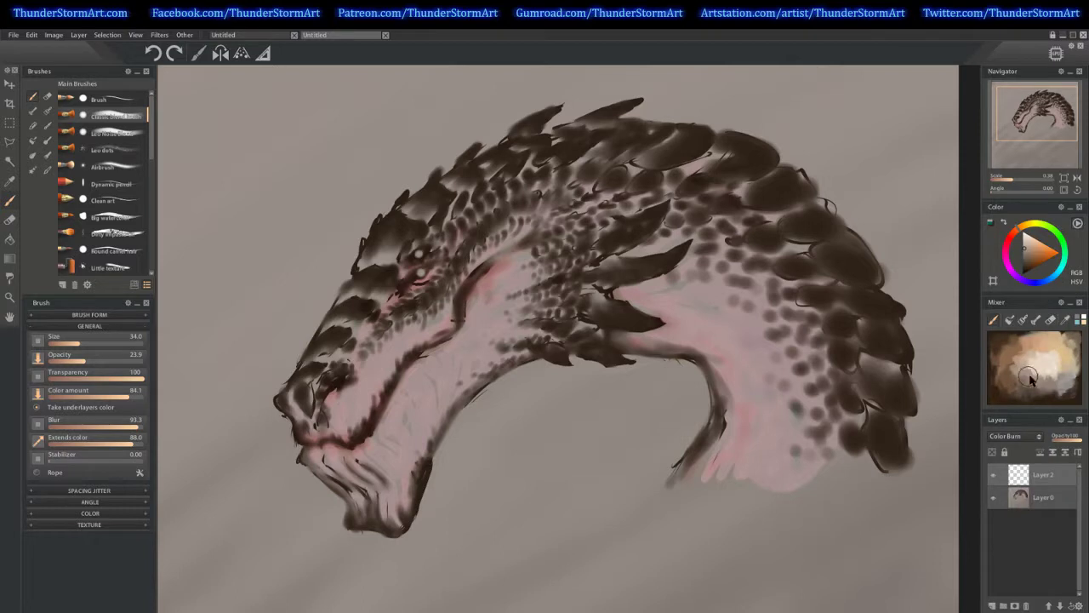
Undo a trial stroke, enlarge the brush to 213, and paint broad shading over the jaw, cheek spikes and inner neck
{"action": "mouse_move", "coordinate": [521, 265]}
{"action": "left_mouse_down"}
{"action": "mouse_move", "coordinate": [526, 288]}
{"action": "mouse_move", "coordinate": [448, 402]}
{"action": "left_mouse_up"}
{"action": "key", "text": "ctrl+z"}
{"action": "key", "text": "]"}
{"action": "key", "text": "]"}
{"action": "key", "text": "]"}
{"action": "key", "text": "]"}
{"action": "key", "text": "]"}
{"action": "key", "text": "]"}
{"action": "key", "text": "]"}
{"action": "key", "text": "]"}
{"action": "mouse_move", "coordinate": [876, 354]}
{"action": "left_mouse_down"}
{"action": "mouse_move", "coordinate": [894, 425]}
{"action": "mouse_move", "coordinate": [824, 308]}
{"action": "mouse_move", "coordinate": [700, 213]}
{"action": "left_mouse_up"}
{"action": "mouse_move", "coordinate": [726, 222]}
{"action": "left_mouse_down"}
{"action": "mouse_move", "coordinate": [571, 194]}
{"action": "mouse_move", "coordinate": [516, 225]}
{"action": "mouse_move", "coordinate": [461, 308]}
{"action": "mouse_move", "coordinate": [387, 365]}
{"action": "mouse_move", "coordinate": [370, 416]}
{"action": "mouse_move", "coordinate": [393, 519]}
{"action": "mouse_move", "coordinate": [443, 383]}
{"action": "mouse_move", "coordinate": [403, 417]}
{"action": "mouse_move", "coordinate": [372, 409]}
{"action": "mouse_move", "coordinate": [414, 335]}
{"action": "mouse_move", "coordinate": [440, 349]}
{"action": "mouse_move", "coordinate": [402, 457]}
{"action": "mouse_move", "coordinate": [506, 349]}
{"action": "mouse_move", "coordinate": [590, 335]}
{"action": "mouse_move", "coordinate": [550, 348]}
{"action": "mouse_move", "coordinate": [698, 347]}
{"action": "mouse_move", "coordinate": [725, 365]}
{"action": "mouse_move", "coordinate": [680, 345]}
{"action": "mouse_move", "coordinate": [724, 389]}
{"action": "mouse_move", "coordinate": [685, 481]}
{"action": "left_mouse_up"}
{"action": "key", "text": "bracketleft"}
{"action": "key", "text": "bracketright"}
{"action": "key", "text": "bracketright"}
{"action": "key", "text": "bracketright"}
{"action": "key", "text": "bracketright"}
{"action": "mouse_move", "coordinate": [462, 316]}
{"action": "left_mouse_down"}
{"action": "mouse_move", "coordinate": [586, 227]}
{"action": "mouse_move", "coordinate": [526, 252]}
{"action": "mouse_move", "coordinate": [638, 219]}
{"action": "mouse_move", "coordinate": [530, 303]}
{"action": "mouse_move", "coordinate": [701, 267]}
{"action": "mouse_move", "coordinate": [612, 307]}
{"action": "mouse_move", "coordinate": [599, 325]}
{"action": "mouse_move", "coordinate": [728, 330]}
{"action": "mouse_move", "coordinate": [635, 300]}
{"action": "mouse_move", "coordinate": [652, 273]}
{"action": "mouse_move", "coordinate": [731, 262]}
{"action": "mouse_move", "coordinate": [715, 229]}
{"action": "mouse_move", "coordinate": [775, 286]}
{"action": "mouse_move", "coordinate": [690, 304]}
{"action": "mouse_move", "coordinate": [680, 323]}
{"action": "mouse_move", "coordinate": [752, 375]}
{"action": "mouse_move", "coordinate": [742, 387]}
{"action": "mouse_move", "coordinate": [718, 350]}
{"action": "mouse_move", "coordinate": [734, 469]}
{"action": "mouse_move", "coordinate": [723, 458]}
{"action": "mouse_move", "coordinate": [710, 265]}
{"action": "mouse_move", "coordinate": [767, 460]}
{"action": "mouse_move", "coordinate": [746, 287]}
{"action": "mouse_move", "coordinate": [816, 462]}
{"action": "mouse_move", "coordinate": [792, 319]}
{"action": "mouse_move", "coordinate": [827, 477]}
{"action": "mouse_move", "coordinate": [796, 450]}
{"action": "mouse_move", "coordinate": [784, 469]}
{"action": "mouse_move", "coordinate": [791, 484]}
{"action": "mouse_move", "coordinate": [742, 321]}
{"action": "mouse_move", "coordinate": [763, 383]}
{"action": "left_mouse_up"}
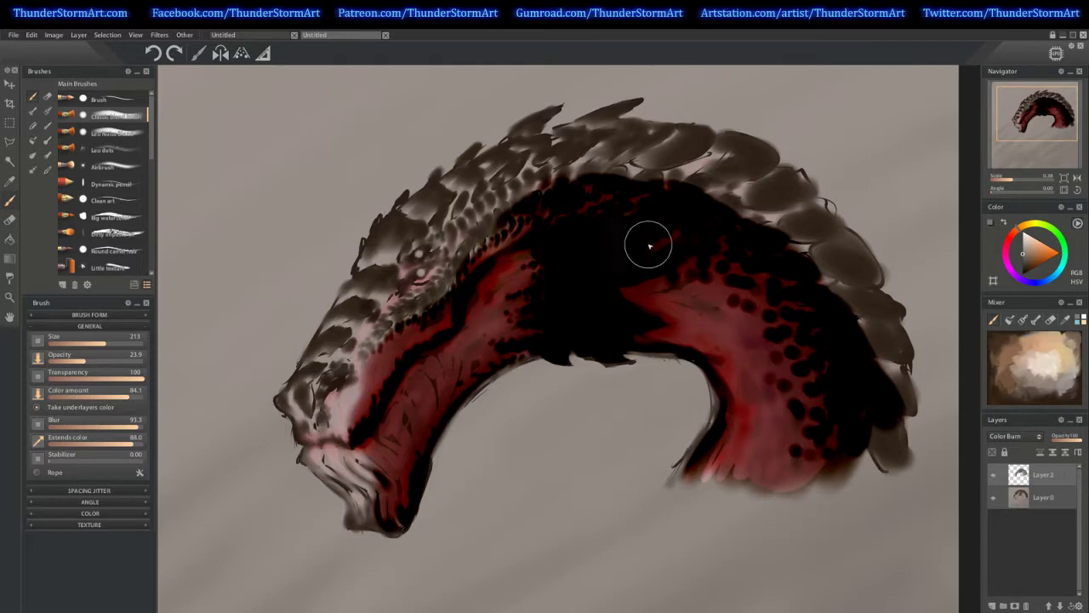
Try Darken and Overlay blending on the shading layer at reduced opacity, comparing the painting with the layer hidden
{"action": "left_click_drag", "start_coordinate": [1066, 440], "coordinate": [1069, 441]}
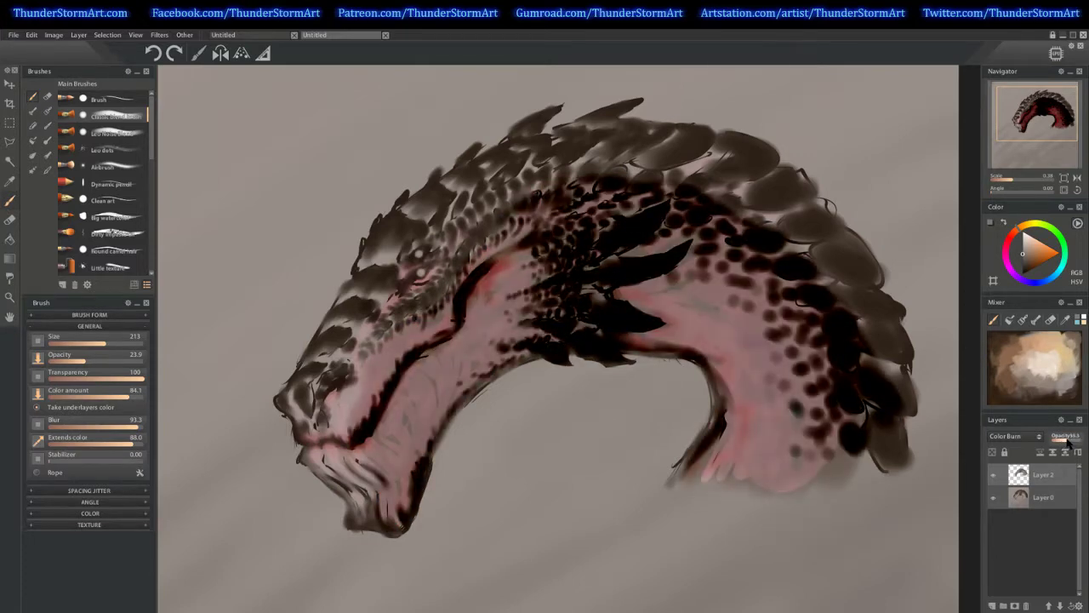
{"action": "left_click", "coordinate": [1013, 436]}
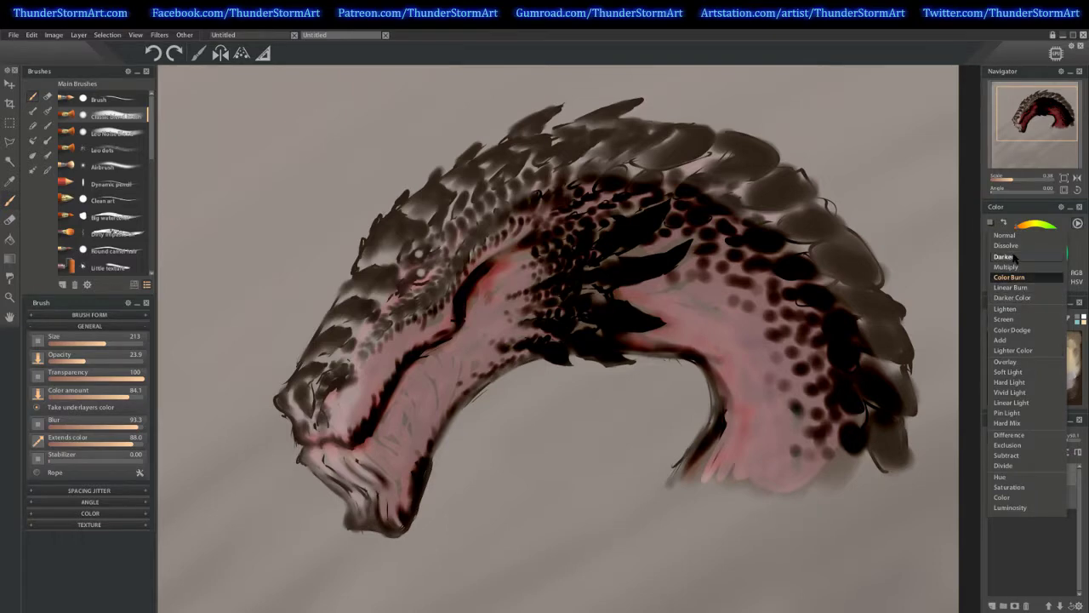
{"action": "left_click", "coordinate": [1006, 256]}
{"action": "left_click", "coordinate": [1004, 436]}
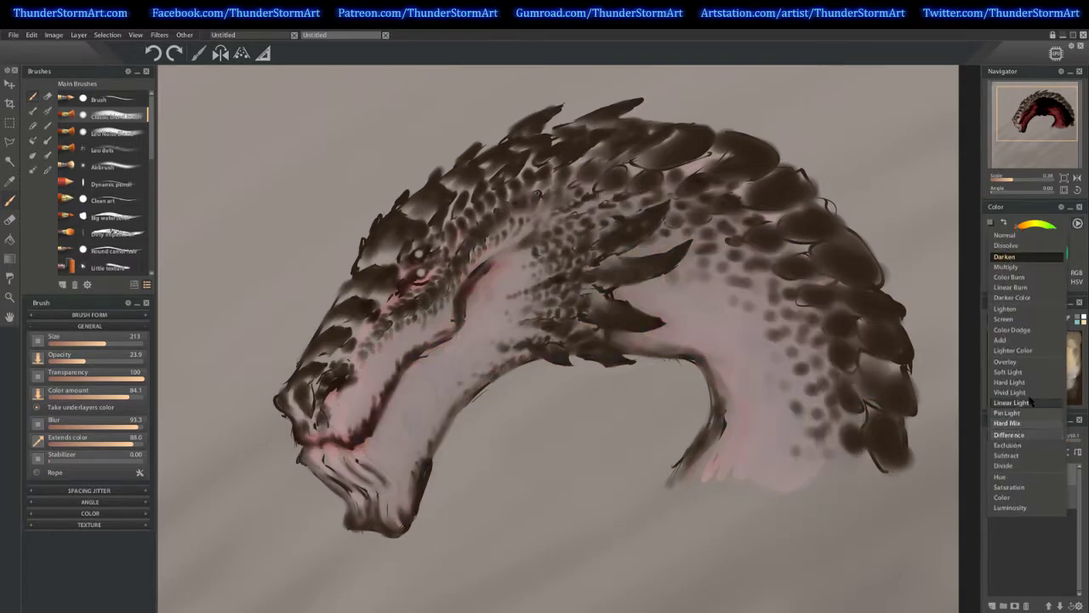
{"action": "left_click", "coordinate": [1017, 358]}
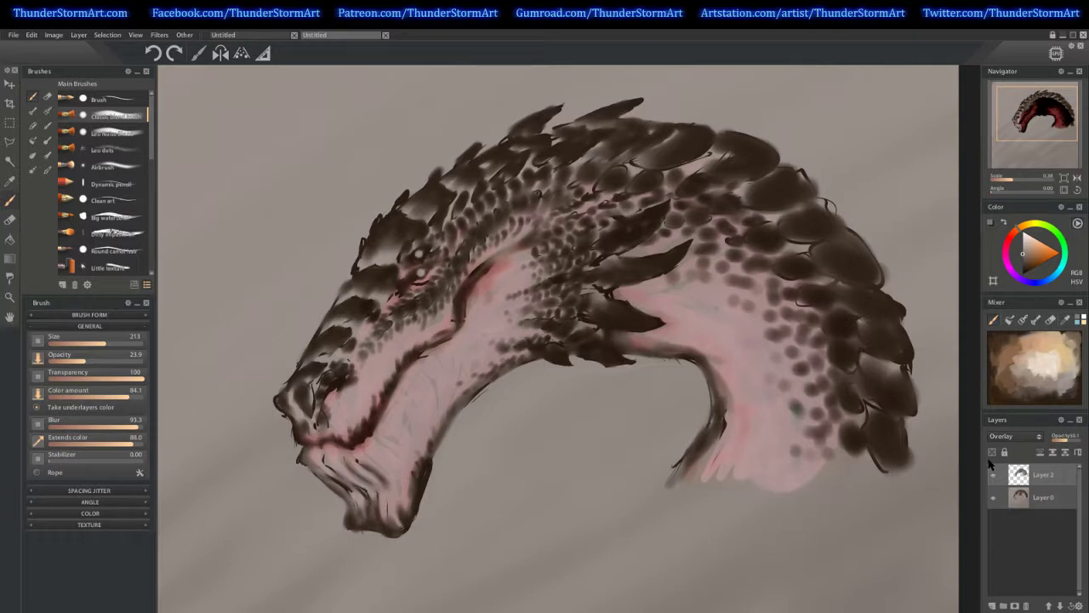
{"action": "left_click", "coordinate": [994, 474]}
{"action": "left_click", "coordinate": [993, 475]}
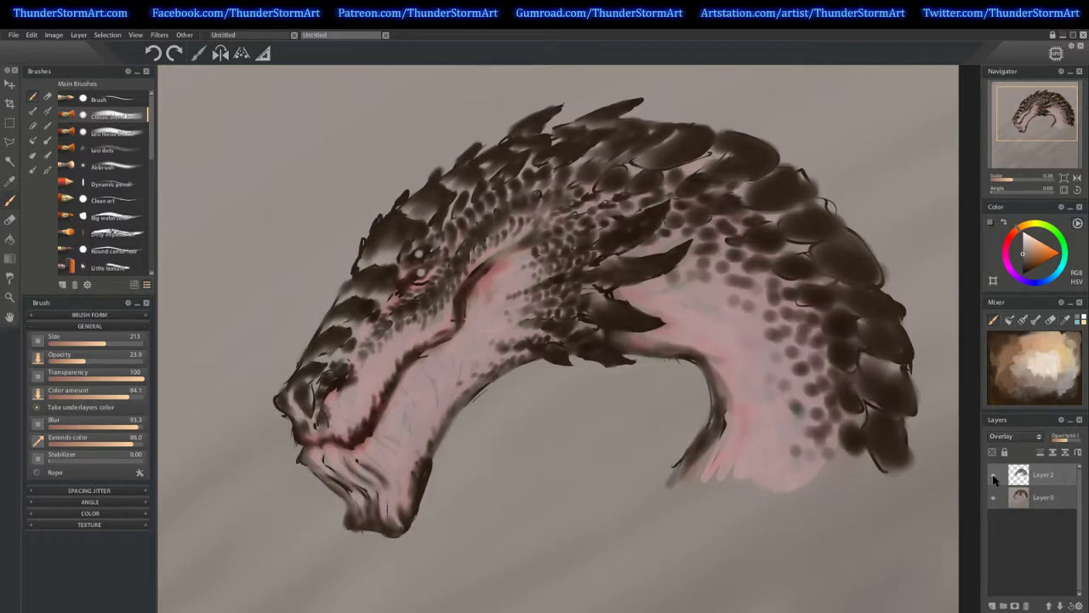
Set the shading layer's blending mode to Multiply and reduce its opacity to soften the shadow
{"action": "left_click_drag", "start_coordinate": [1055, 437], "coordinate": [1086, 440]}
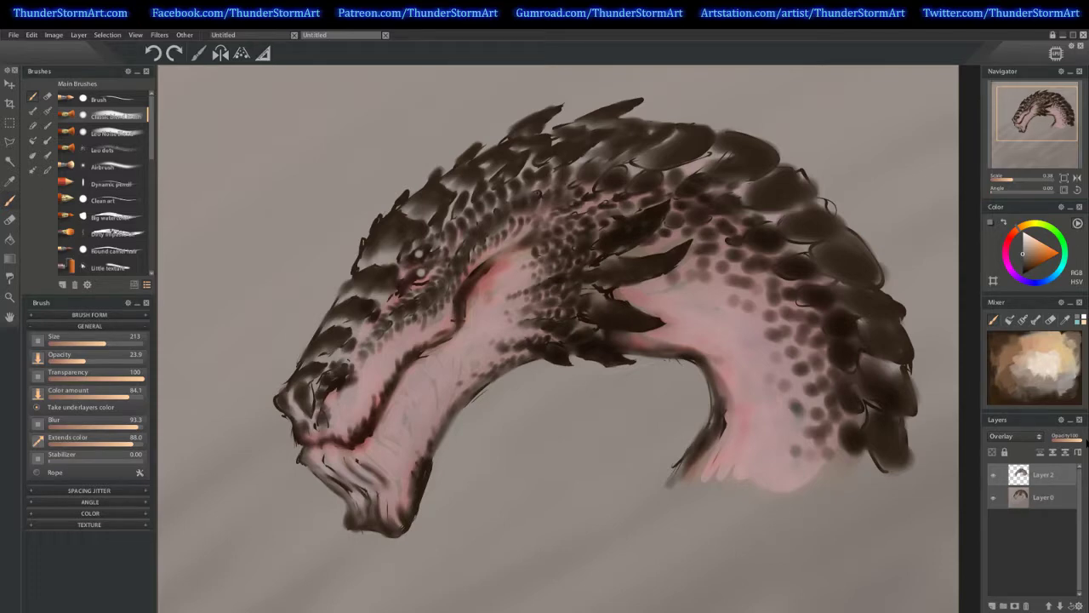
{"action": "left_click", "coordinate": [1012, 435]}
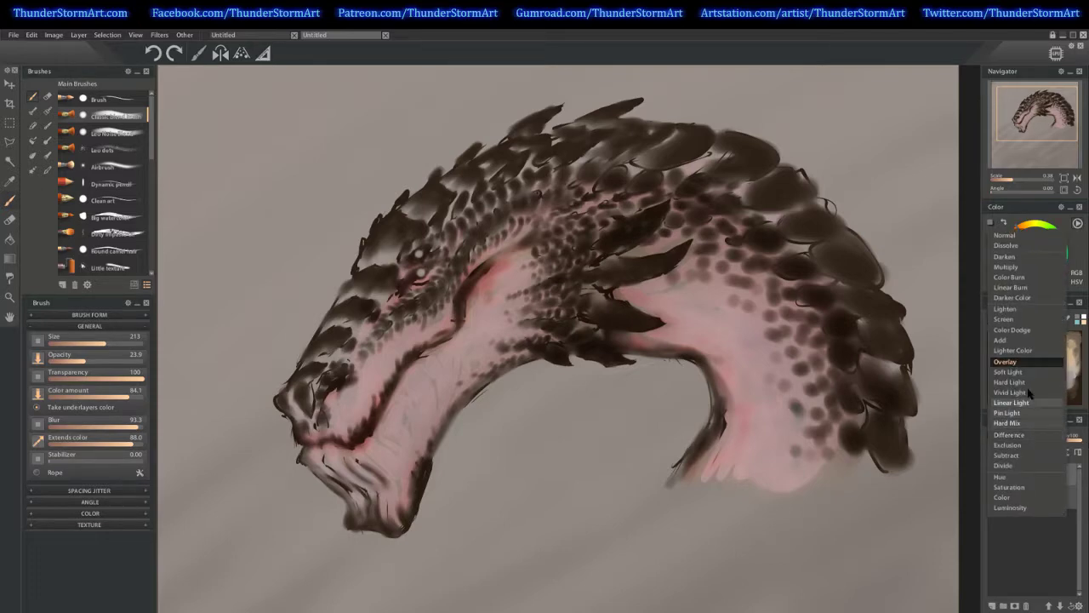
{"action": "left_click", "coordinate": [1006, 267]}
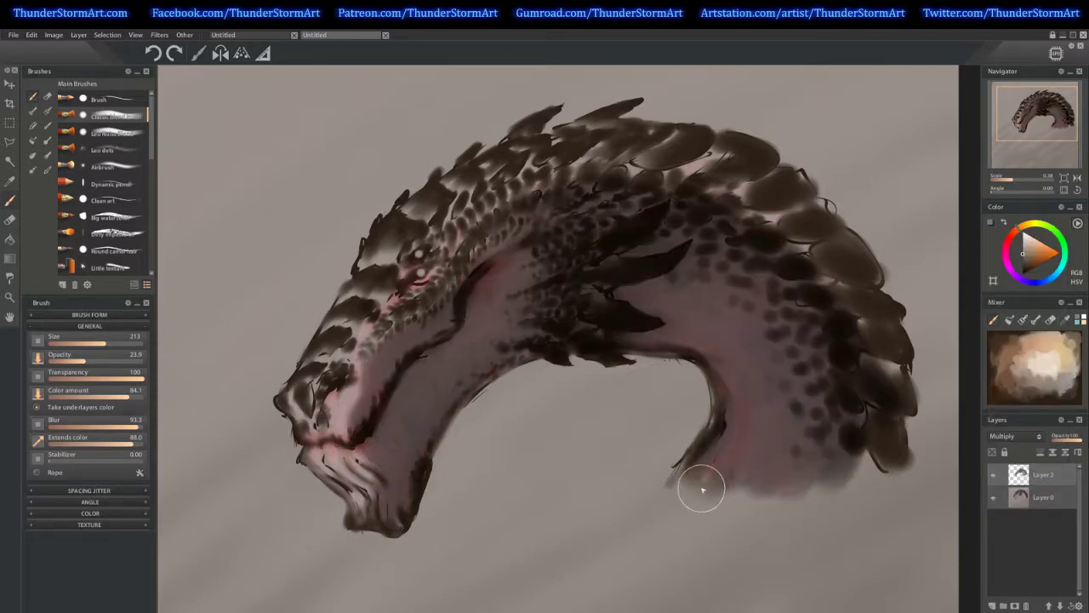
{"action": "left_click_drag", "start_coordinate": [1075, 438], "coordinate": [1070, 440]}
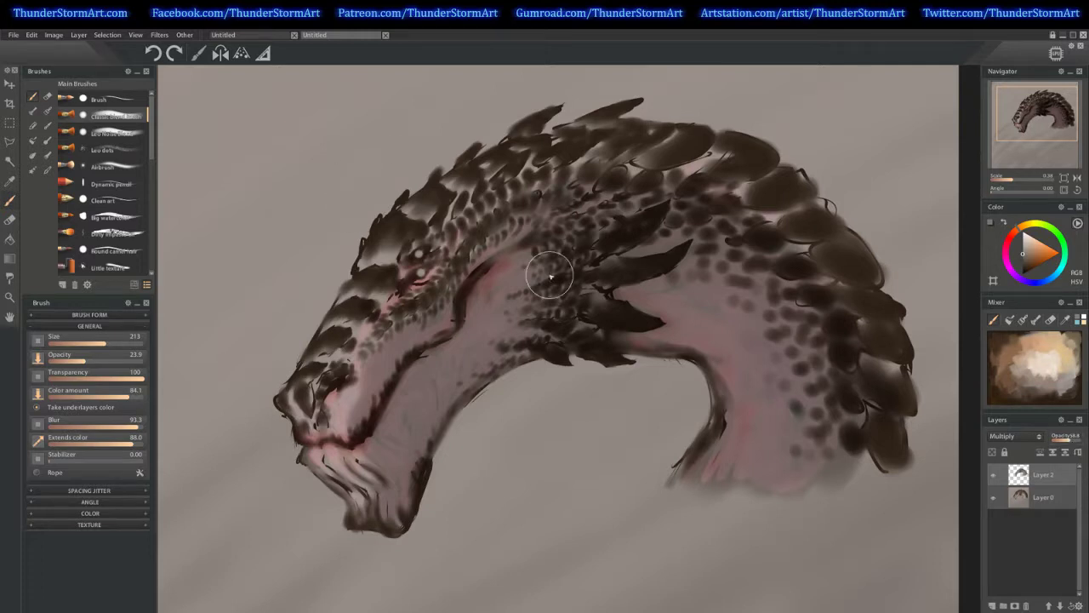
Add an empty layer on top, then lower the Multiply layer's opacity further and merge it into the base painting
{"action": "left_click", "coordinate": [993, 606]}
{"action": "left_click", "coordinate": [1047, 497]}
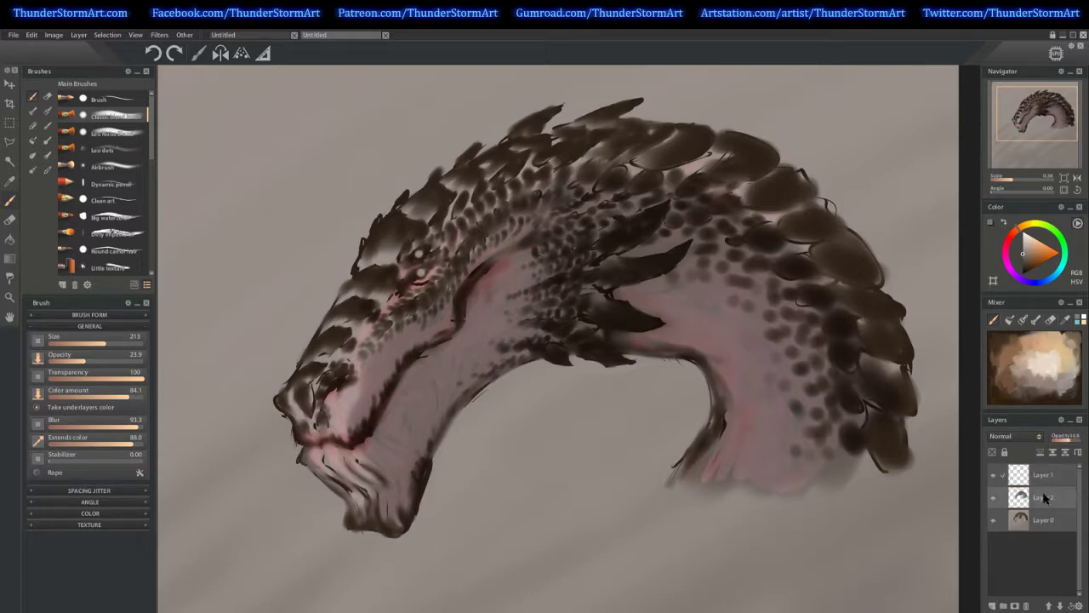
{"action": "left_click", "coordinate": [1065, 440]}
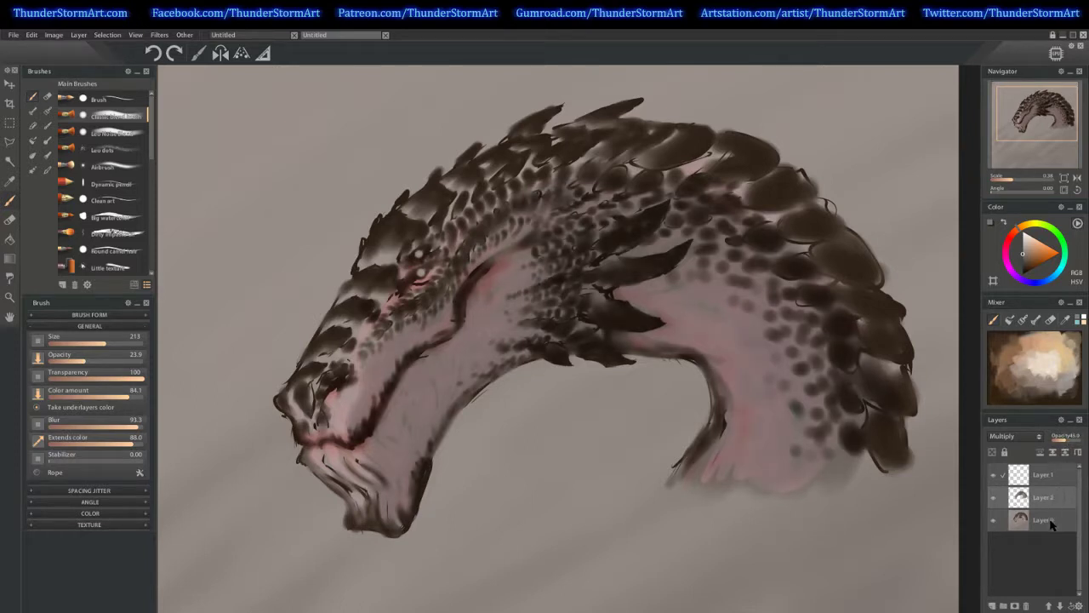
{"action": "key", "text": "ctrl+e"}
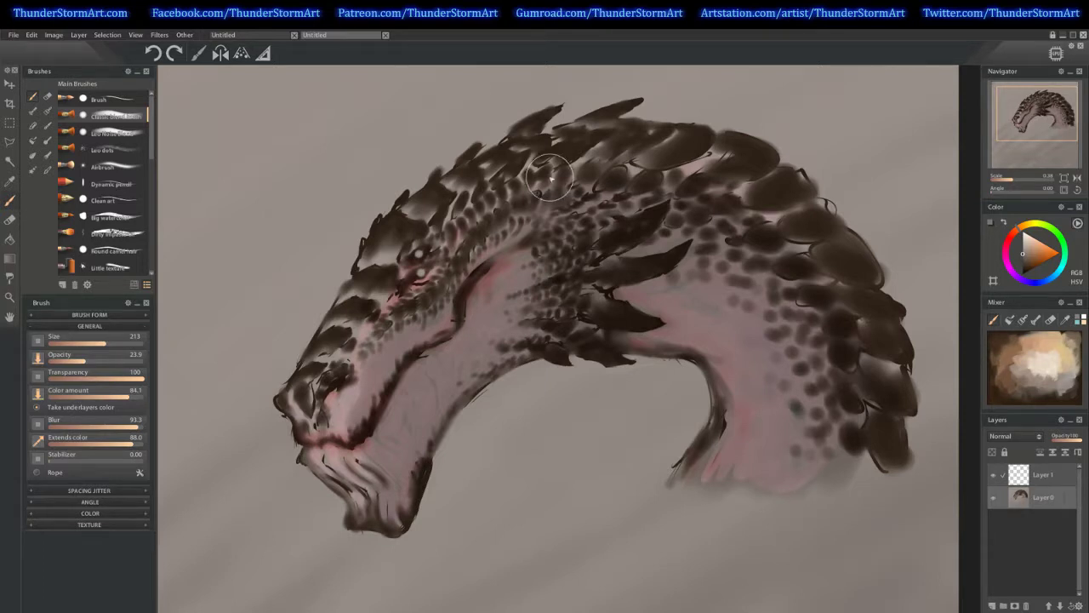
Reduce the brush size to 24.5 and clean the front crest horn's edge with the sampled background colour
{"action": "left_click_drag", "start_coordinate": [549, 178], "coordinate": [542, 176]}
{"action": "key", "text": "bracketleft"}
{"action": "key", "text": "bracketleft"}
{"action": "key", "text": "bracketleft"}
{"action": "key", "text": "bracketleft"}
{"action": "key", "text": "bracketleft"}
{"action": "key", "text": "bracketleft"}
{"action": "key", "text": "bracketleft"}
{"action": "key", "text": "bracketleft"}
{"action": "key", "text": "bracketleft"}
{"action": "key", "text": "bracketleft"}
{"action": "key", "text": "bracketleft"}
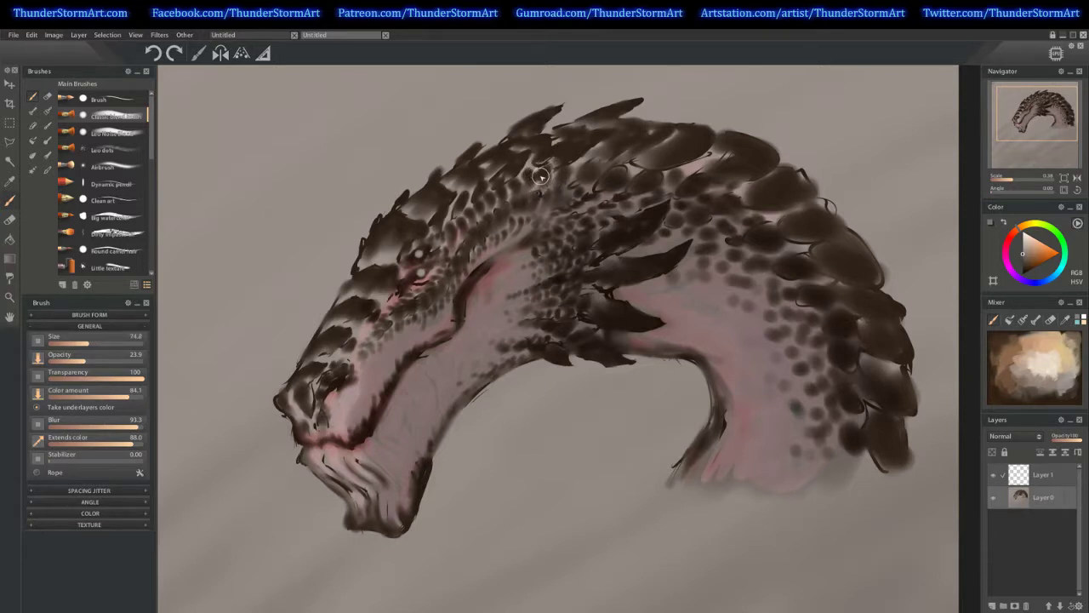
{"action": "left_click", "coordinate": [501, 131], "text": "alt"}
{"action": "left_click_drag", "start_coordinate": [510, 127], "coordinate": [544, 109]}
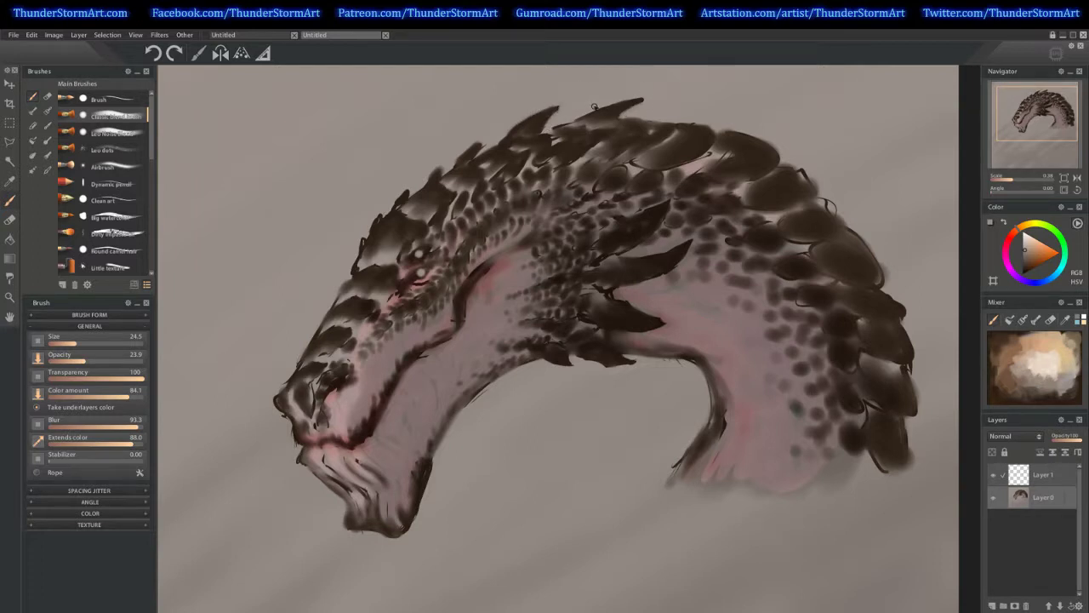
Sample nearby background tones and sharpen the outlines of the smaller spikes along the top of the head
{"action": "mouse_move", "coordinate": [454, 164]}
{"action": "left_mouse_down"}
{"action": "mouse_move", "coordinate": [476, 143]}
{"action": "mouse_move", "coordinate": [426, 192]}
{"action": "mouse_move", "coordinate": [447, 167]}
{"action": "left_mouse_up"}
{"action": "left_click", "coordinate": [479, 148], "text": "alt"}
{"action": "left_click", "coordinate": [451, 164], "text": "alt"}
{"action": "left_click", "coordinate": [417, 185], "text": "alt"}
{"action": "left_click", "coordinate": [413, 182], "text": "alt"}
{"action": "left_click", "coordinate": [1055, 354]}
{"action": "left_click_drag", "start_coordinate": [742, 368], "coordinate": [749, 400]}
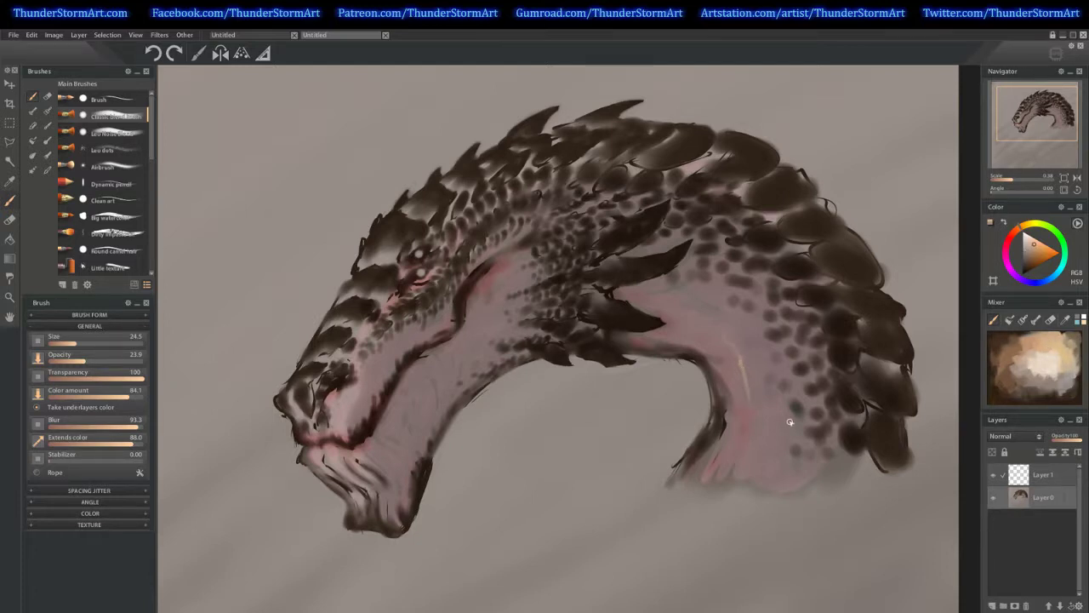
{"action": "key", "text": "ctrl+z"}
Sample nearby skin tones to paint out the light streak on the neck and smooth the snout skin above the mouth
{"action": "left_click", "coordinate": [761, 387], "text": "alt"}
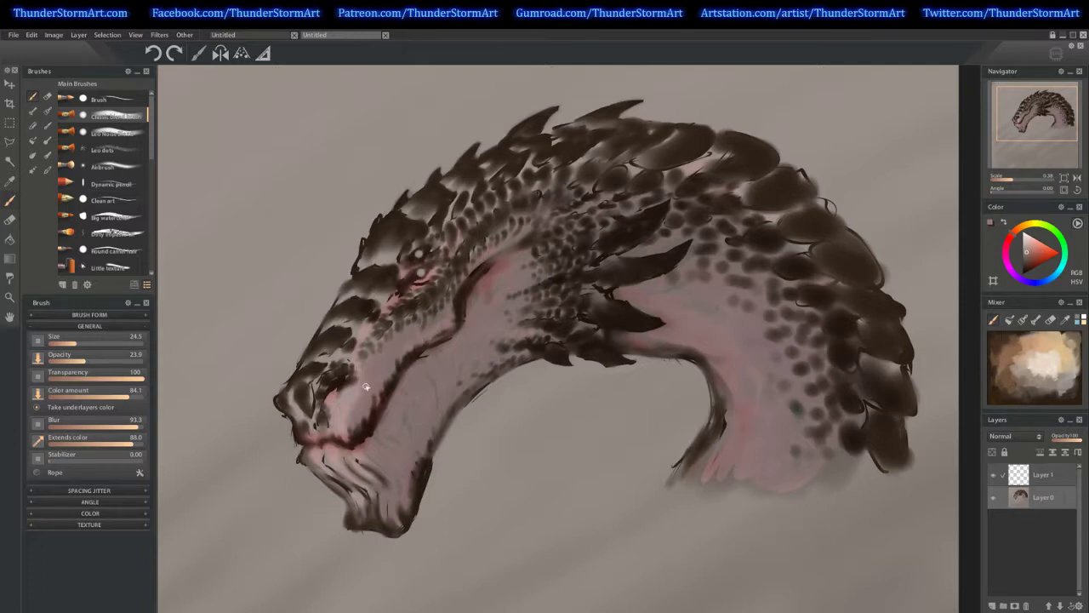
{"action": "left_click", "coordinate": [331, 393], "text": "alt"}
{"action": "left_click_drag", "start_coordinate": [331, 393], "coordinate": [333, 417]}
{"action": "left_click", "coordinate": [385, 394], "text": "alt"}
{"action": "left_click", "coordinate": [358, 417], "text": "alt"}
{"action": "left_click", "coordinate": [358, 422], "text": "alt"}
{"action": "left_click", "coordinate": [362, 426], "text": "alt"}
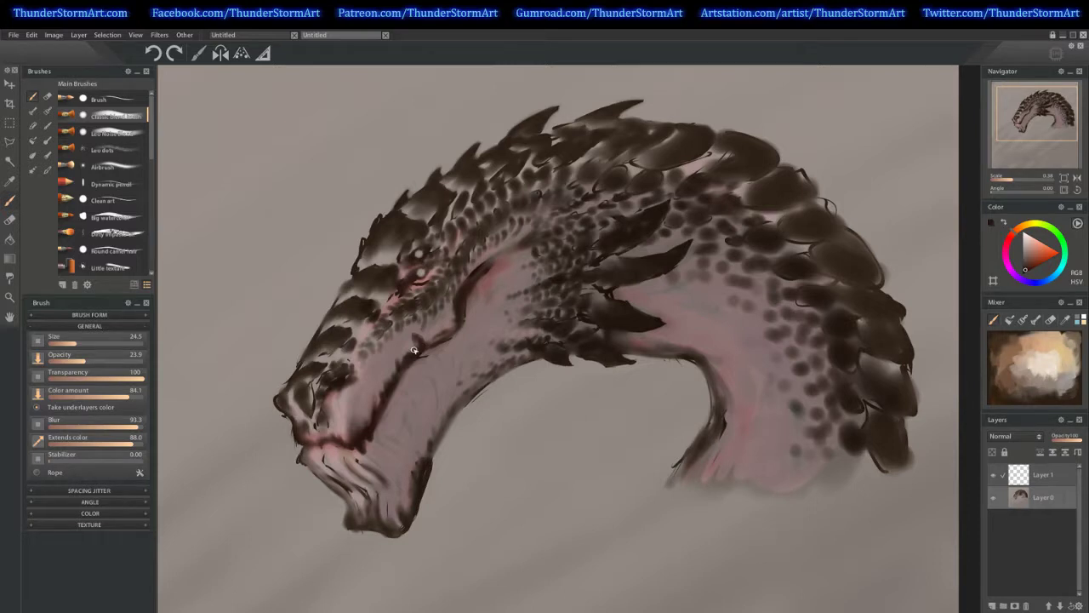
Rework the middle of the mouth line into a jagged, notched lip edge using sampled dark and skin tones
{"action": "left_click_drag", "start_coordinate": [415, 351], "coordinate": [425, 355]}
{"action": "left_click", "coordinate": [404, 354], "text": "alt"}
{"action": "left_click_drag", "start_coordinate": [413, 366], "coordinate": [416, 356]}
{"action": "left_click", "coordinate": [415, 360], "text": "alt"}
{"action": "left_click_drag", "start_coordinate": [424, 362], "coordinate": [422, 378]}
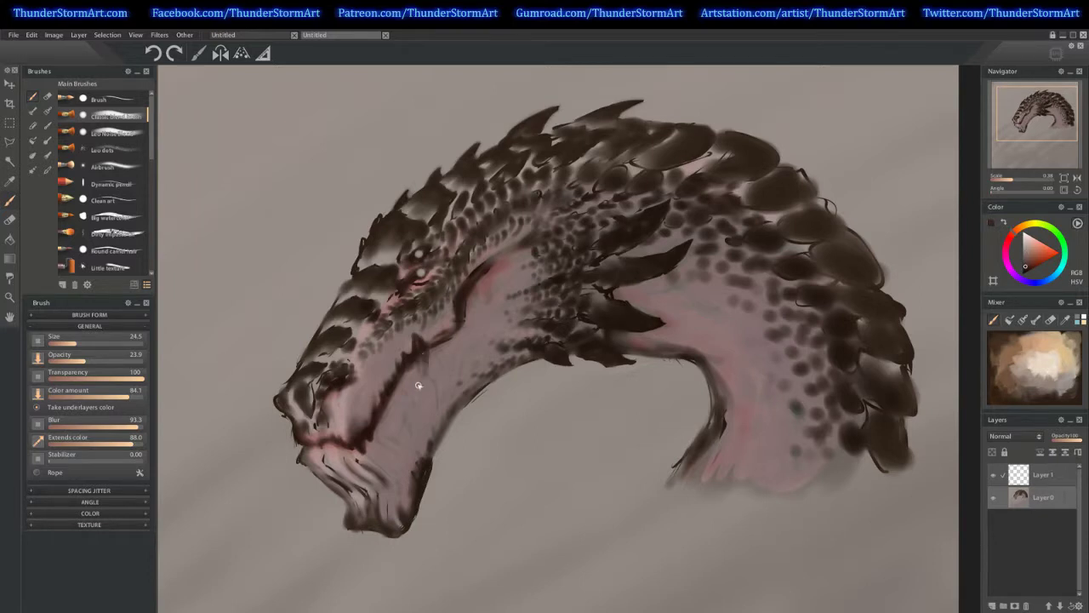
{"action": "left_click", "coordinate": [442, 321], "text": "alt"}
{"action": "mouse_move", "coordinate": [442, 321]}
{"action": "left_mouse_down"}
{"action": "mouse_move", "coordinate": [435, 338]}
{"action": "mouse_move", "coordinate": [449, 339]}
{"action": "left_mouse_up"}
{"action": "left_click", "coordinate": [420, 340], "text": "alt"}
{"action": "left_click_drag", "start_coordinate": [420, 339], "coordinate": [427, 345]}
{"action": "left_click", "coordinate": [413, 370], "text": "alt"}
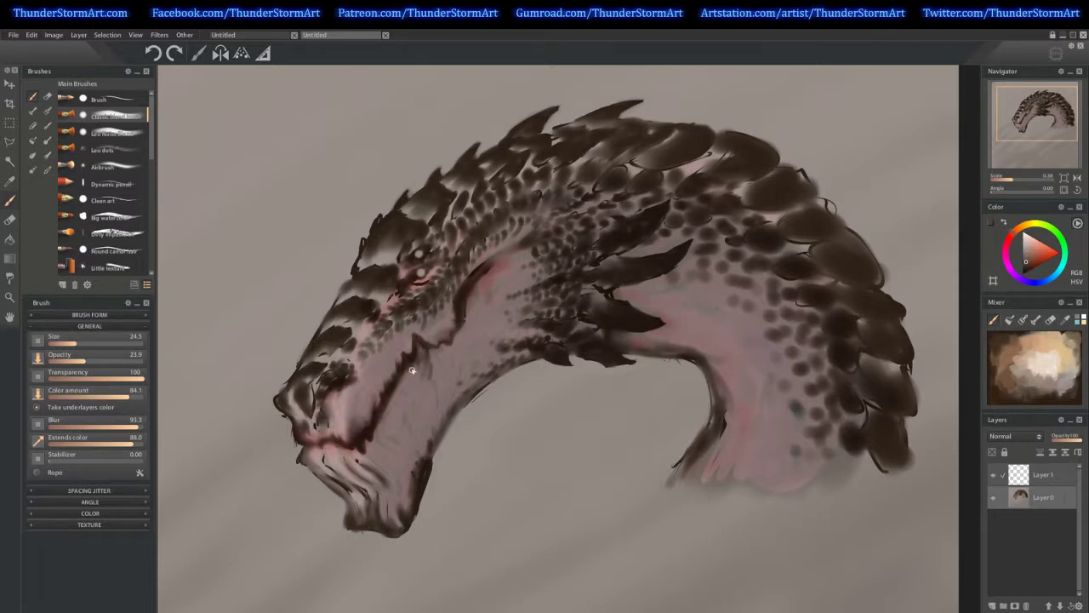
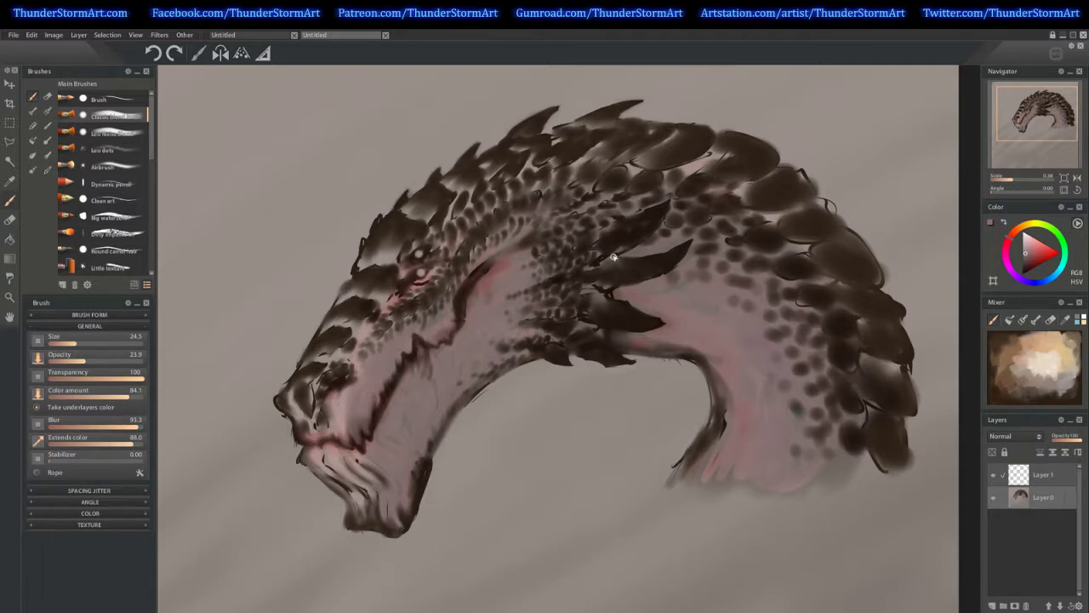
Paint soft darker mottling on the lower jaw with a sampled tone at brush size 51.1, and merge the layer into the base painting
{"action": "left_click", "coordinate": [441, 436], "text": "alt"}
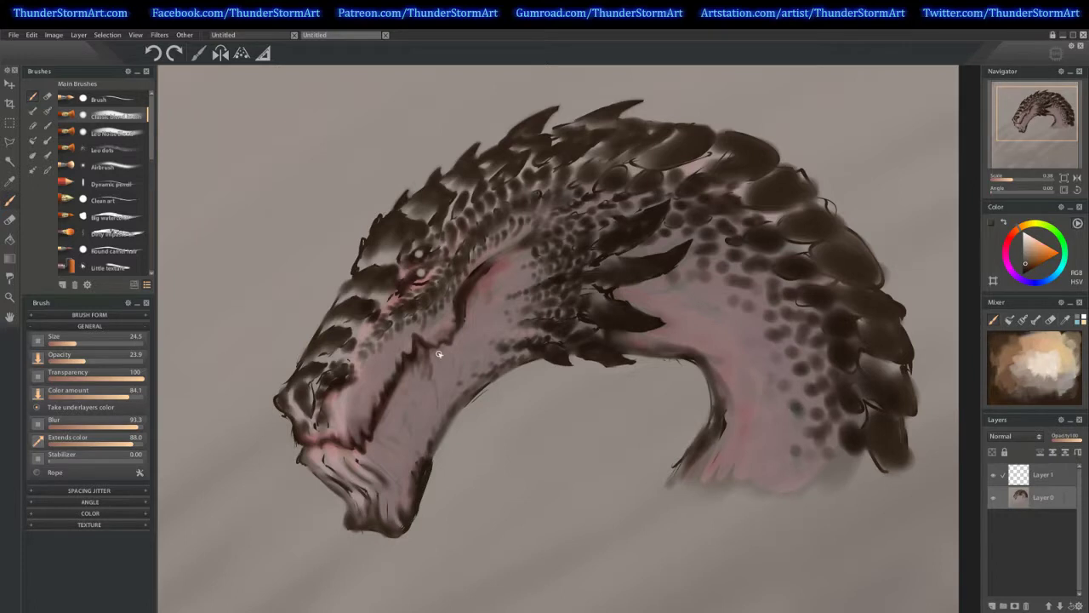
{"action": "key", "text": "bracketright"}
{"action": "left_click_drag", "start_coordinate": [427, 429], "coordinate": [441, 404]}
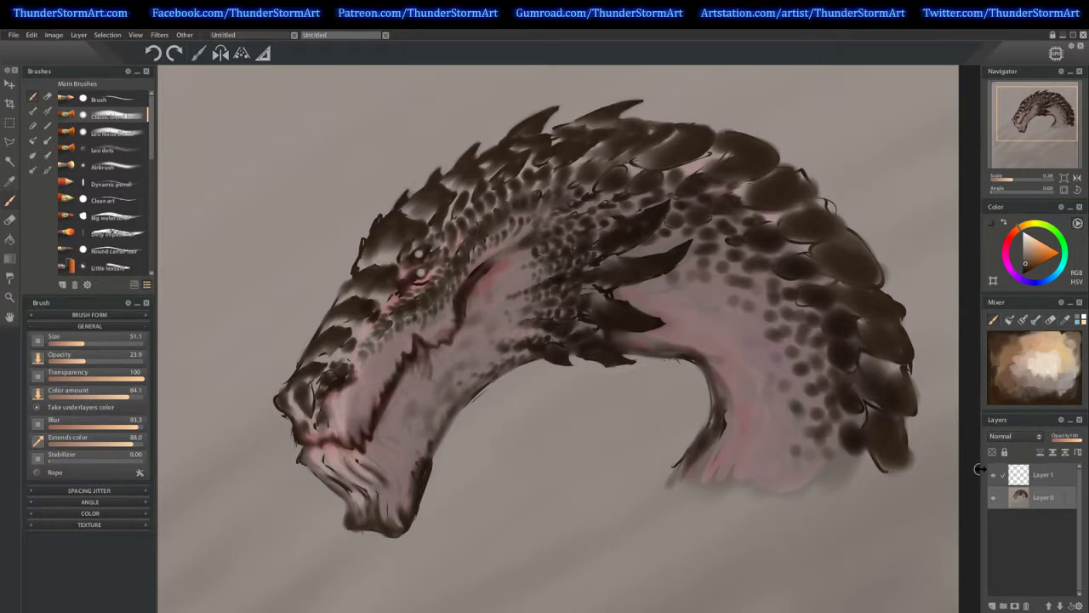
{"action": "left_click", "coordinate": [1038, 479]}
{"action": "key", "text": "ctrl+e"}
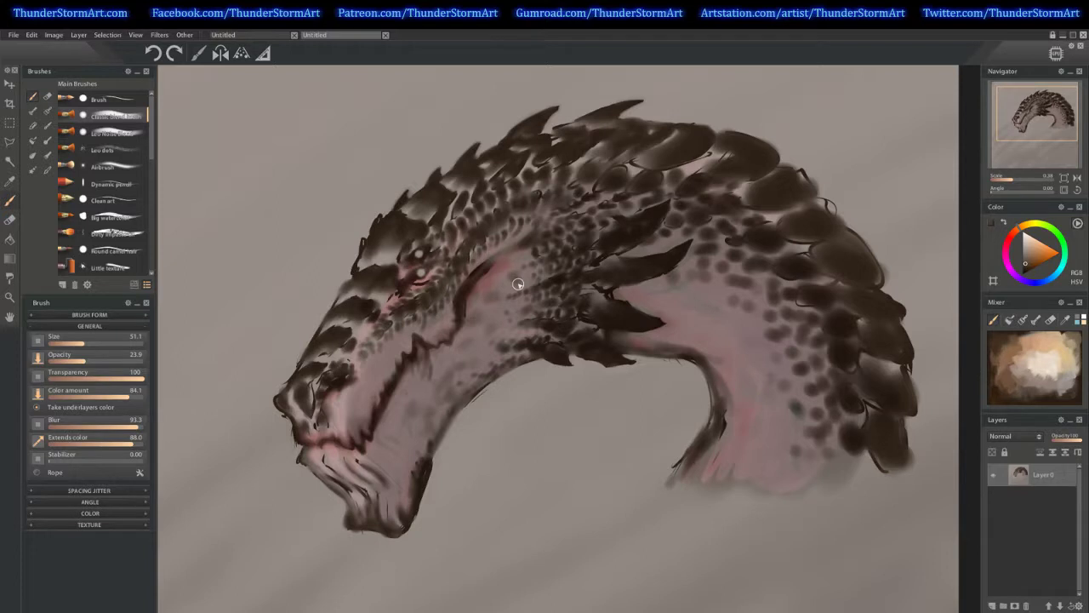
Reduce the brush size to 19.4 and refine the cheek skin and mouth line with sampled tones
{"action": "left_click", "coordinate": [518, 285], "text": "alt"}
{"action": "key", "text": "["}
{"action": "key", "text": "["}
{"action": "key", "text": "["}
{"action": "key", "text": "["}
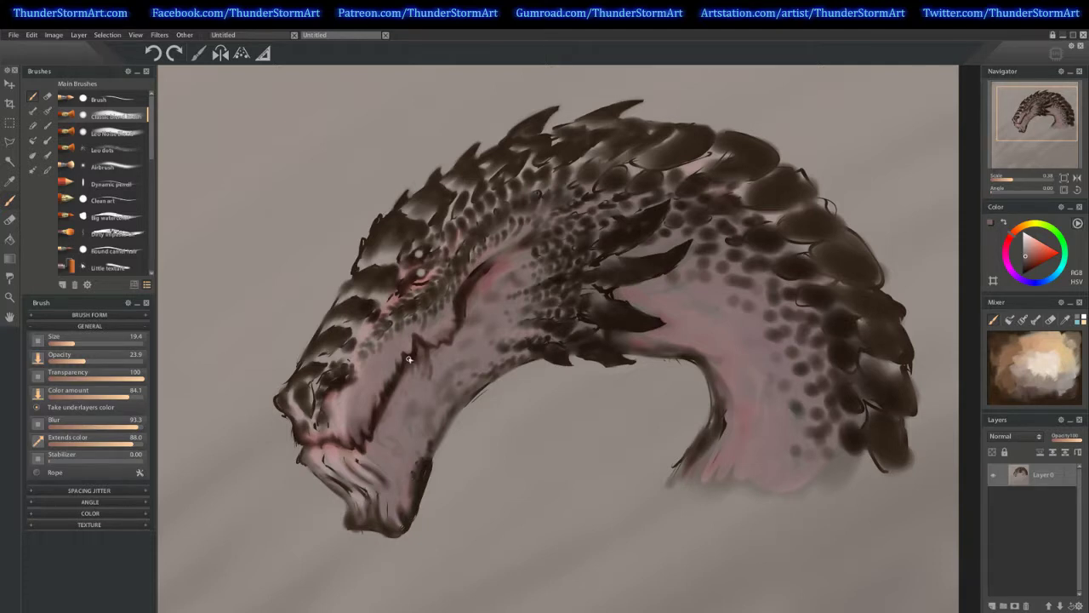
{"action": "left_click", "coordinate": [386, 412], "text": "alt"}
{"action": "left_click", "coordinate": [423, 249], "text": "alt"}
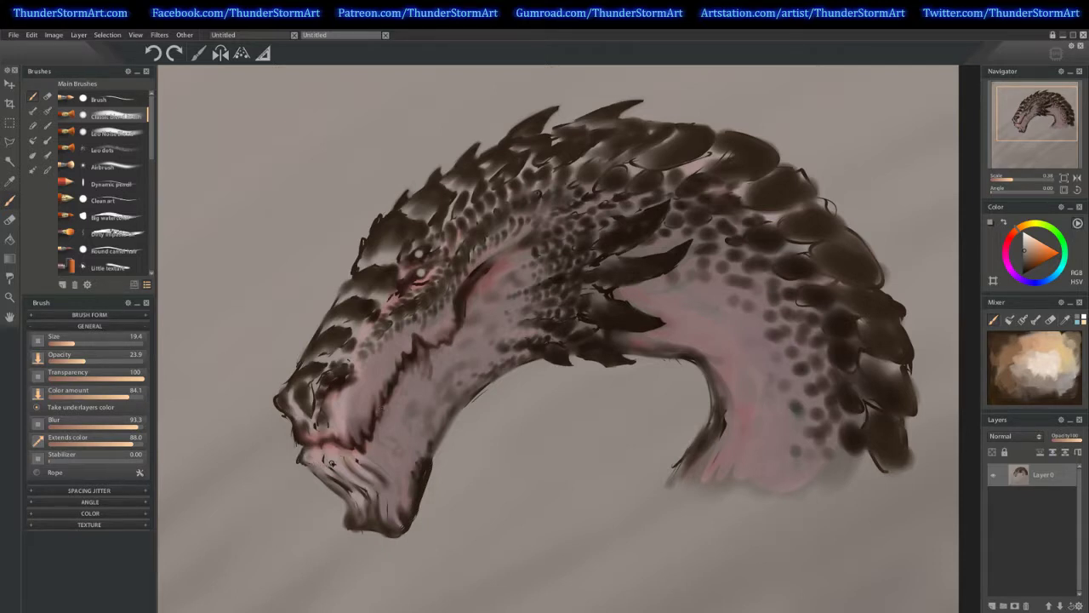
Repaint the lower lip and the front of the mouth with sampled pink skin tones, softening the dark wrinkle lines
{"action": "left_click", "coordinate": [358, 462], "text": "alt"}
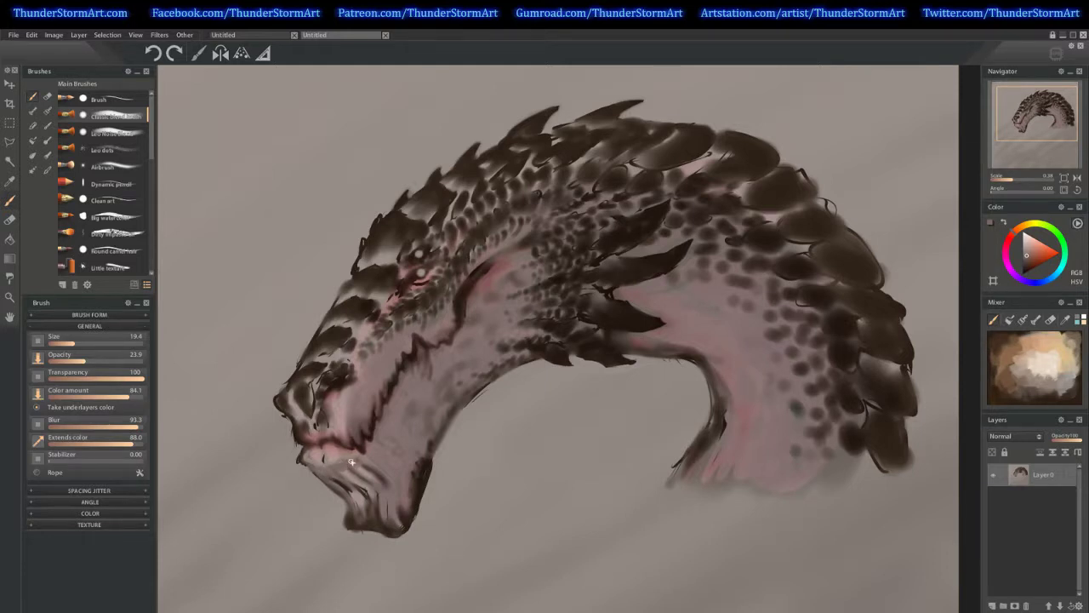
{"action": "mouse_move", "coordinate": [355, 471]}
{"action": "left_mouse_down"}
{"action": "mouse_move", "coordinate": [344, 483]}
{"action": "mouse_move", "coordinate": [361, 477]}
{"action": "left_mouse_up"}
{"action": "left_click", "coordinate": [346, 483], "text": "alt"}
{"action": "key", "text": "ctrl+z"}
{"action": "left_click_drag", "start_coordinate": [351, 467], "coordinate": [313, 470]}
{"action": "left_click_drag", "start_coordinate": [325, 447], "coordinate": [312, 443]}
{"action": "left_click", "coordinate": [364, 443], "text": "alt"}
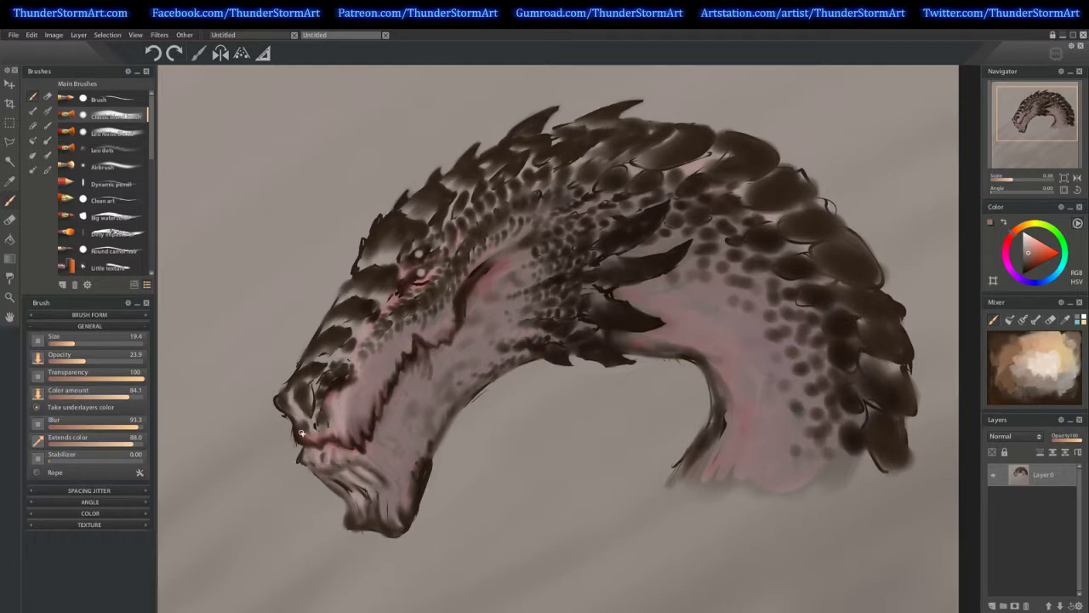
{"action": "left_click", "coordinate": [320, 441], "text": "alt"}
Try shading the underside of the head and neck on a Color Burn layer at brush size 358, and delete the layer
{"action": "left_click", "coordinate": [1014, 435]}
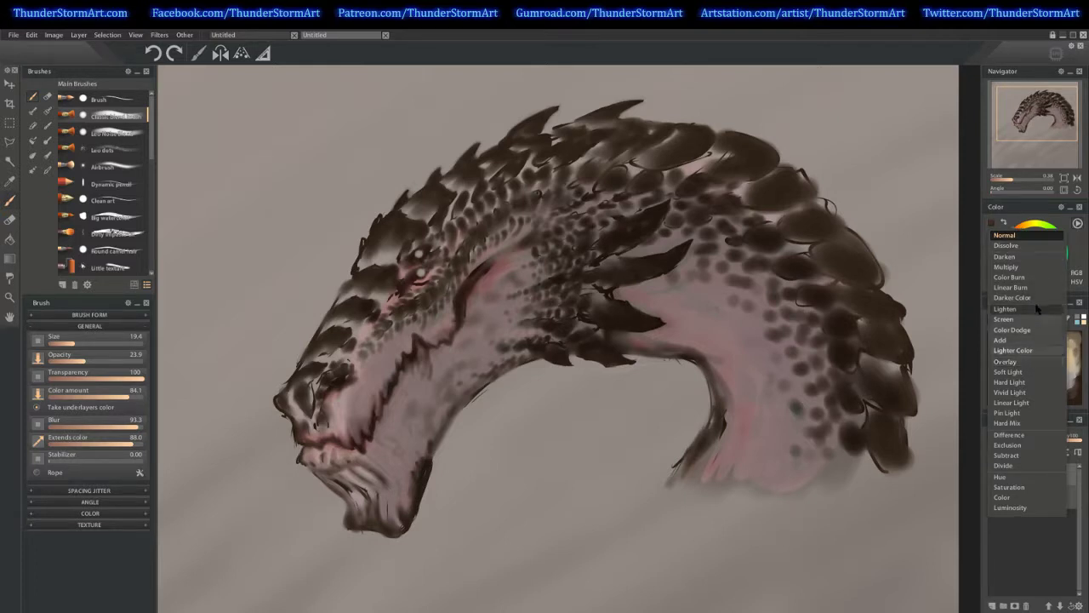
{"action": "left_click", "coordinate": [1009, 277]}
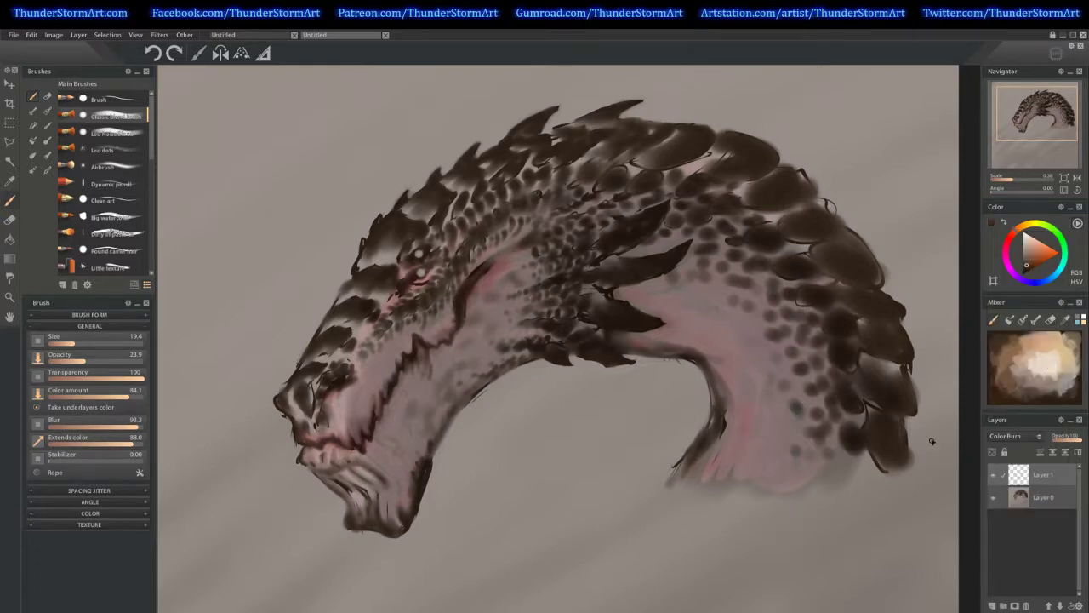
{"action": "key", "text": "bracketright"}
{"action": "key", "text": "bracketright"}
{"action": "key", "text": "bracketright"}
{"action": "key", "text": "bracketright"}
{"action": "key", "text": "bracketright"}
{"action": "key", "text": "bracketright"}
{"action": "key", "text": "bracketright"}
{"action": "key", "text": "bracketright"}
{"action": "key", "text": "bracketright"}
{"action": "mouse_move", "coordinate": [492, 377]}
{"action": "left_mouse_down"}
{"action": "mouse_move", "coordinate": [427, 388]}
{"action": "mouse_move", "coordinate": [484, 319]}
{"action": "mouse_move", "coordinate": [593, 287]}
{"action": "mouse_move", "coordinate": [730, 303]}
{"action": "mouse_move", "coordinate": [787, 435]}
{"action": "mouse_move", "coordinate": [749, 486]}
{"action": "mouse_move", "coordinate": [751, 391]}
{"action": "mouse_move", "coordinate": [731, 339]}
{"action": "mouse_move", "coordinate": [675, 297]}
{"action": "mouse_move", "coordinate": [730, 283]}
{"action": "mouse_move", "coordinate": [623, 235]}
{"action": "mouse_move", "coordinate": [526, 260]}
{"action": "mouse_move", "coordinate": [442, 320]}
{"action": "mouse_move", "coordinate": [390, 421]}
{"action": "mouse_move", "coordinate": [377, 499]}
{"action": "mouse_move", "coordinate": [498, 356]}
{"action": "mouse_move", "coordinate": [647, 307]}
{"action": "mouse_move", "coordinate": [728, 364]}
{"action": "mouse_move", "coordinate": [716, 460]}
{"action": "mouse_move", "coordinate": [770, 335]}
{"action": "mouse_move", "coordinate": [678, 222]}
{"action": "mouse_move", "coordinate": [538, 222]}
{"action": "mouse_move", "coordinate": [677, 210]}
{"action": "mouse_move", "coordinate": [900, 430]}
{"action": "left_mouse_up"}
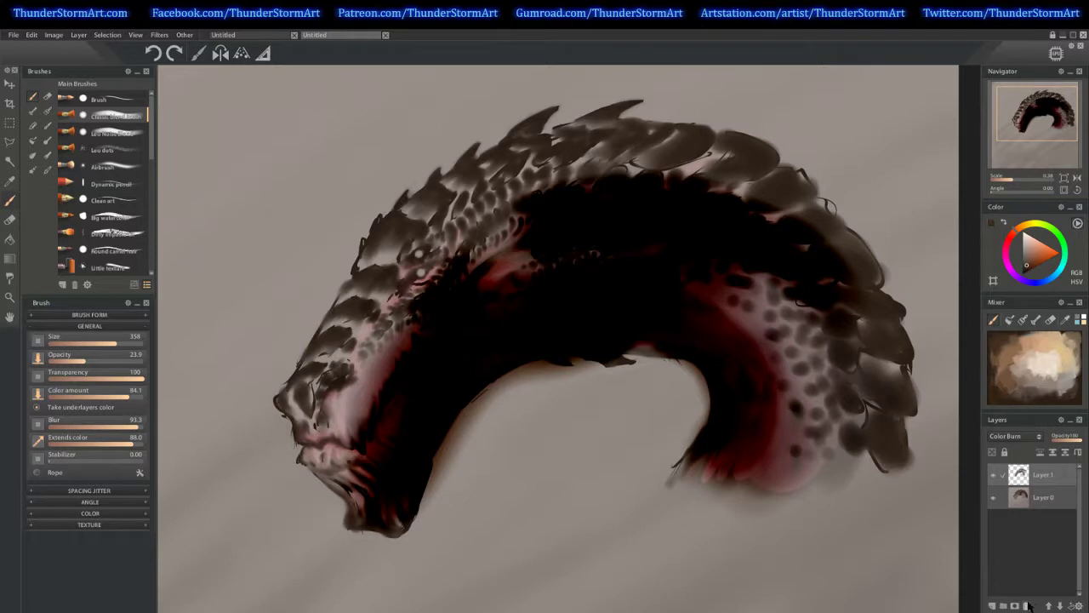
{"action": "left_click", "coordinate": [1028, 605]}
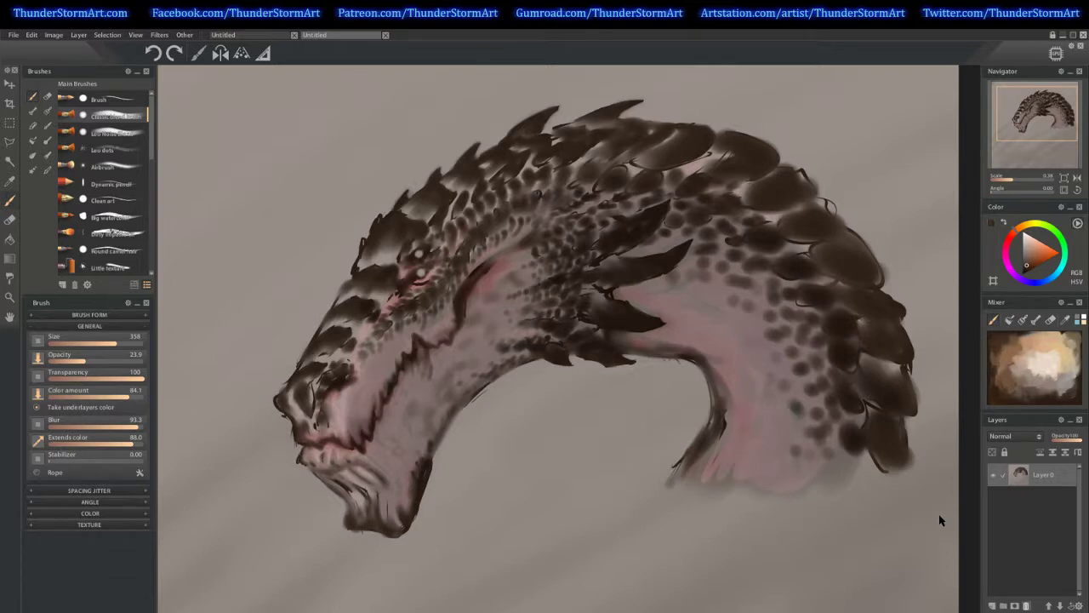
Reduce the brush size to 12.4, choose a pale skin colour, and paint fine highlights on the nose and brow scales
{"action": "key", "text": "bracketleft"}
{"action": "key", "text": "bracketleft"}
{"action": "key", "text": "bracketleft"}
{"action": "key", "text": "bracketleft"}
{"action": "key", "text": "bracketleft"}
{"action": "key", "text": "bracketleft"}
{"action": "key", "text": "bracketleft"}
{"action": "key", "text": "bracketleft"}
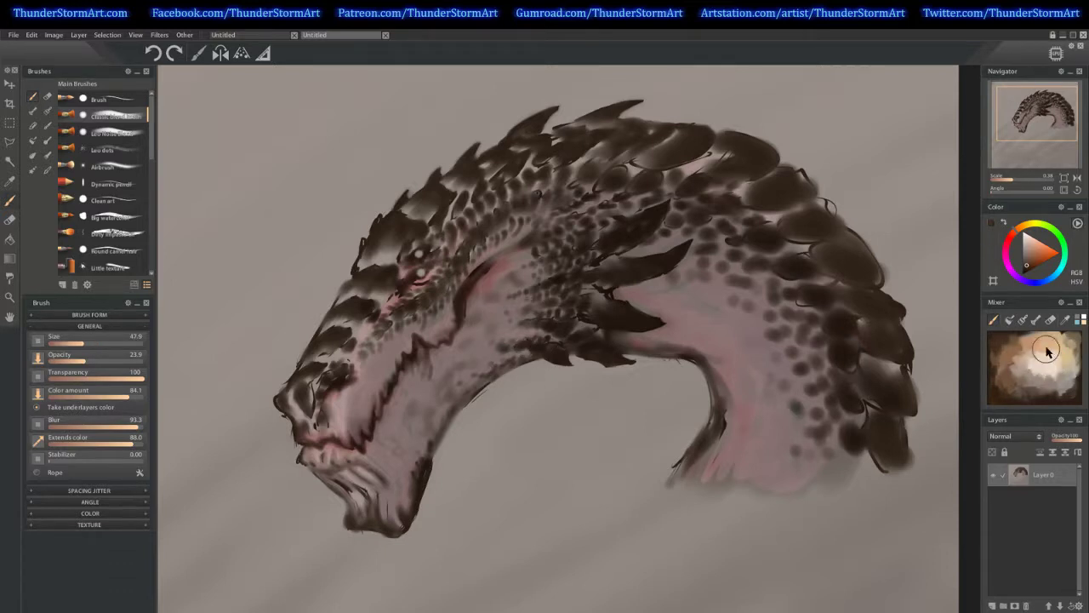
{"action": "left_click_drag", "start_coordinate": [1022, 247], "coordinate": [1009, 249]}
{"action": "left_click_drag", "start_coordinate": [344, 301], "coordinate": [375, 312]}
{"action": "key", "text": "ctrl+z"}
{"action": "key", "text": "bracketleft"}
{"action": "key", "text": "bracketleft"}
{"action": "key", "text": "bracketright"}
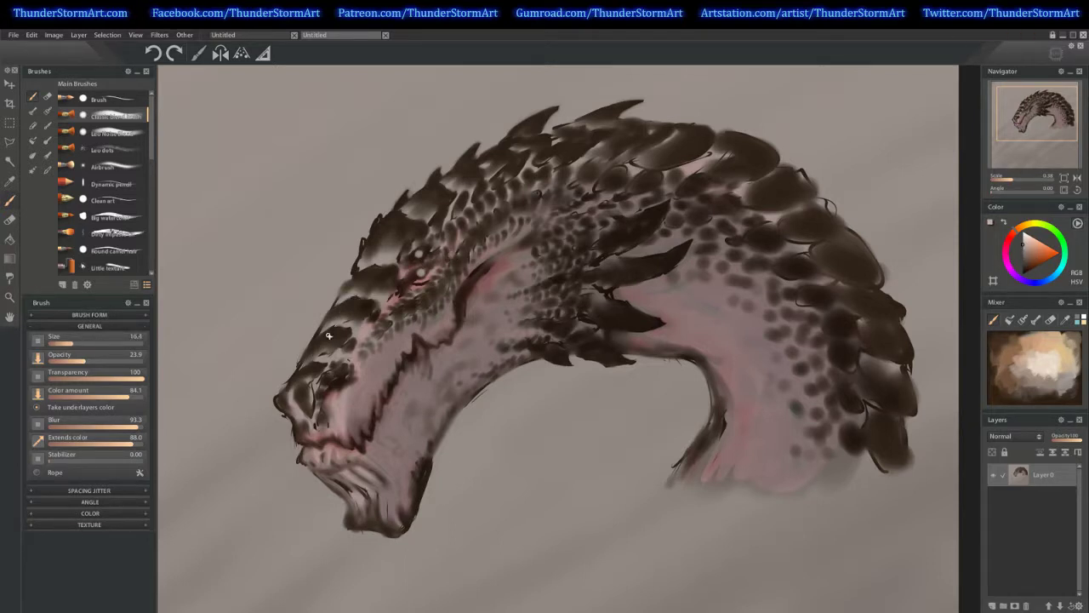
{"action": "key", "text": "bracketleft"}
{"action": "left_click_drag", "start_coordinate": [301, 392], "coordinate": [308, 411]}
{"action": "left_click_drag", "start_coordinate": [373, 274], "coordinate": [362, 283]}
{"action": "left_click_drag", "start_coordinate": [395, 215], "coordinate": [383, 239]}
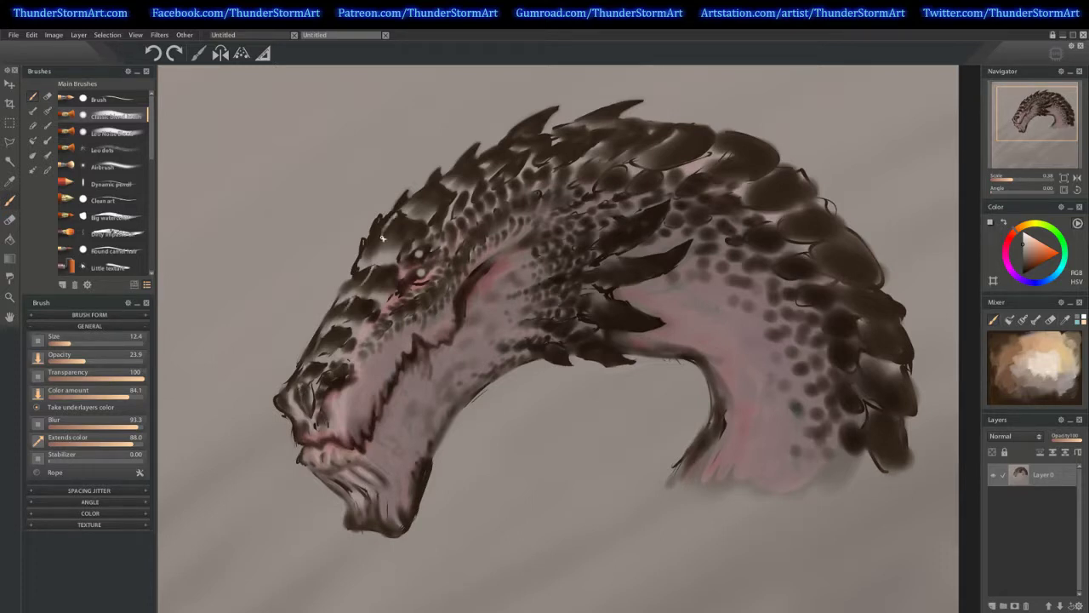
Extend the pale highlights over the scales on top of the head and down the forehead to the nose
{"action": "left_click_drag", "start_coordinate": [432, 183], "coordinate": [406, 208]}
{"action": "left_click_drag", "start_coordinate": [473, 161], "coordinate": [442, 184]}
{"action": "left_click_drag", "start_coordinate": [500, 149], "coordinate": [477, 164]}
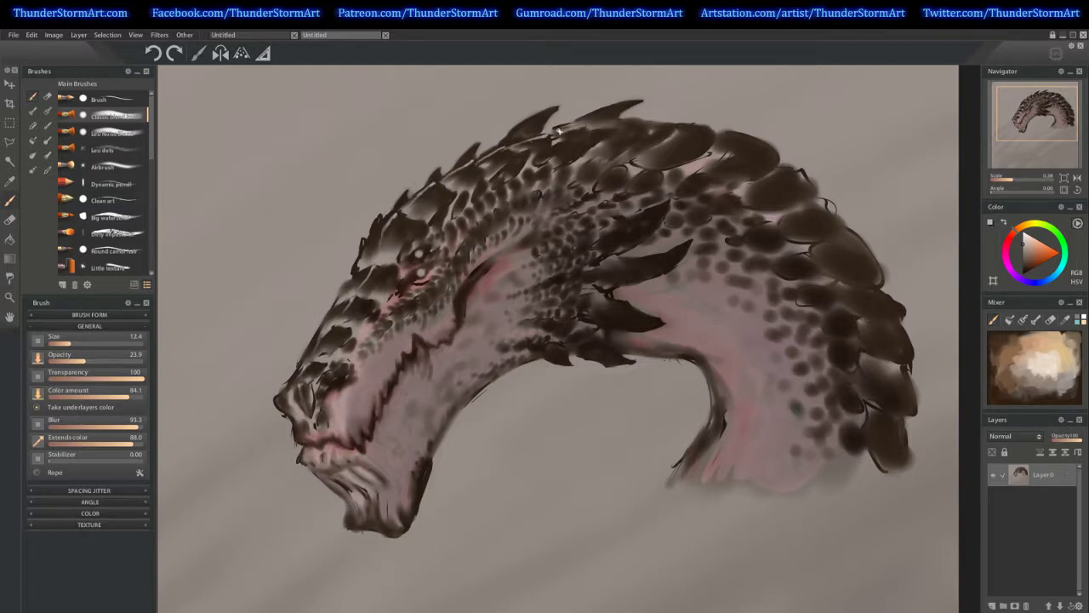
{"action": "mouse_move", "coordinate": [372, 268]}
{"action": "left_mouse_down"}
{"action": "mouse_move", "coordinate": [339, 304]}
{"action": "mouse_move", "coordinate": [345, 283]}
{"action": "mouse_move", "coordinate": [375, 260]}
{"action": "mouse_move", "coordinate": [323, 322]}
{"action": "mouse_move", "coordinate": [320, 351]}
{"action": "mouse_move", "coordinate": [332, 327]}
{"action": "mouse_move", "coordinate": [307, 350]}
{"action": "mouse_move", "coordinate": [294, 382]}
{"action": "left_mouse_up"}
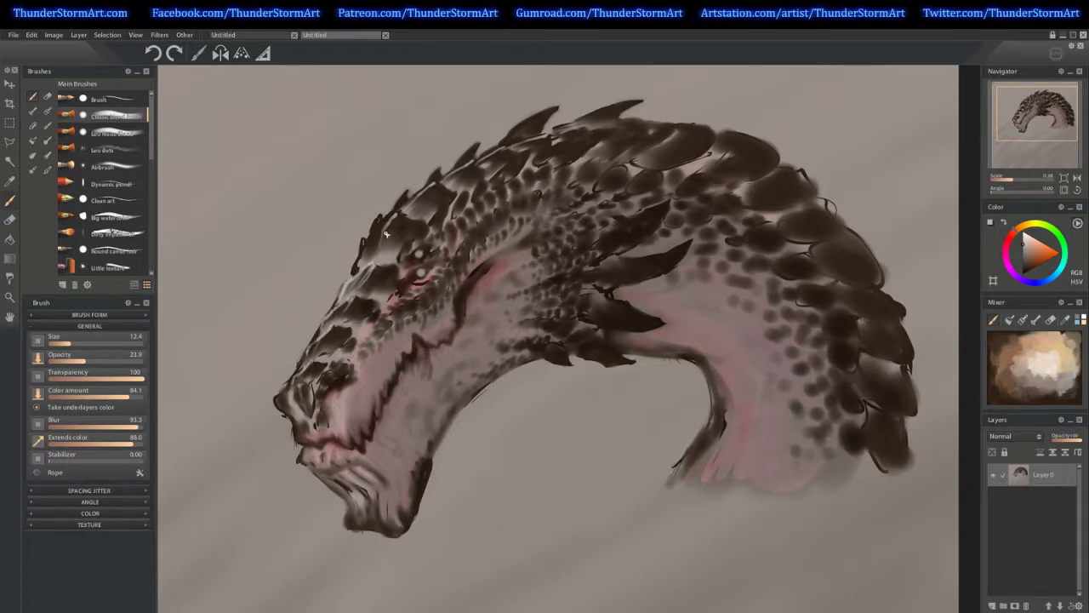
Brighten the rim highlights from the brow over the crown and along the large scales behind the crest horns
{"action": "left_click_drag", "start_coordinate": [396, 215], "coordinate": [363, 257]}
{"action": "mouse_move", "coordinate": [400, 209]}
{"action": "left_mouse_down"}
{"action": "mouse_move", "coordinate": [497, 151]}
{"action": "mouse_move", "coordinate": [484, 158]}
{"action": "left_mouse_up"}
{"action": "mouse_move", "coordinate": [548, 136]}
{"action": "left_mouse_down"}
{"action": "mouse_move", "coordinate": [509, 145]}
{"action": "mouse_move", "coordinate": [543, 136]}
{"action": "left_mouse_up"}
{"action": "mouse_move", "coordinate": [374, 267]}
{"action": "left_mouse_down"}
{"action": "mouse_move", "coordinate": [355, 282]}
{"action": "mouse_move", "coordinate": [394, 225]}
{"action": "mouse_move", "coordinate": [366, 257]}
{"action": "mouse_move", "coordinate": [379, 230]}
{"action": "left_mouse_up"}
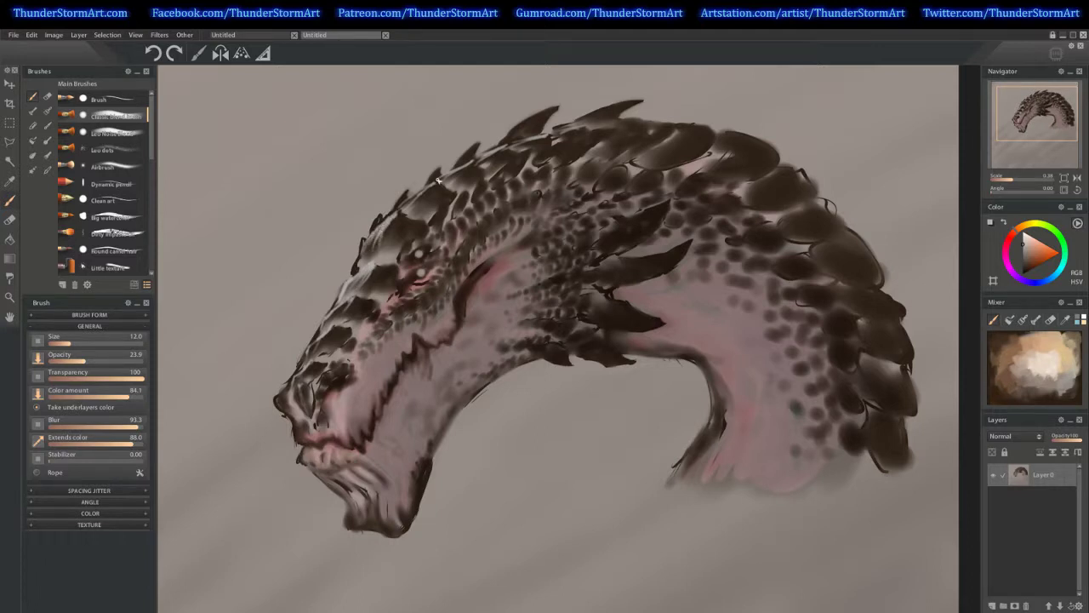
{"action": "mouse_move", "coordinate": [437, 181]}
{"action": "left_mouse_down"}
{"action": "mouse_move", "coordinate": [403, 214]}
{"action": "mouse_move", "coordinate": [461, 167]}
{"action": "left_mouse_up"}
{"action": "mouse_move", "coordinate": [628, 125]}
{"action": "left_mouse_down"}
{"action": "mouse_move", "coordinate": [670, 126]}
{"action": "mouse_move", "coordinate": [664, 136]}
{"action": "mouse_move", "coordinate": [660, 123]}
{"action": "mouse_move", "coordinate": [711, 131]}
{"action": "left_mouse_up"}
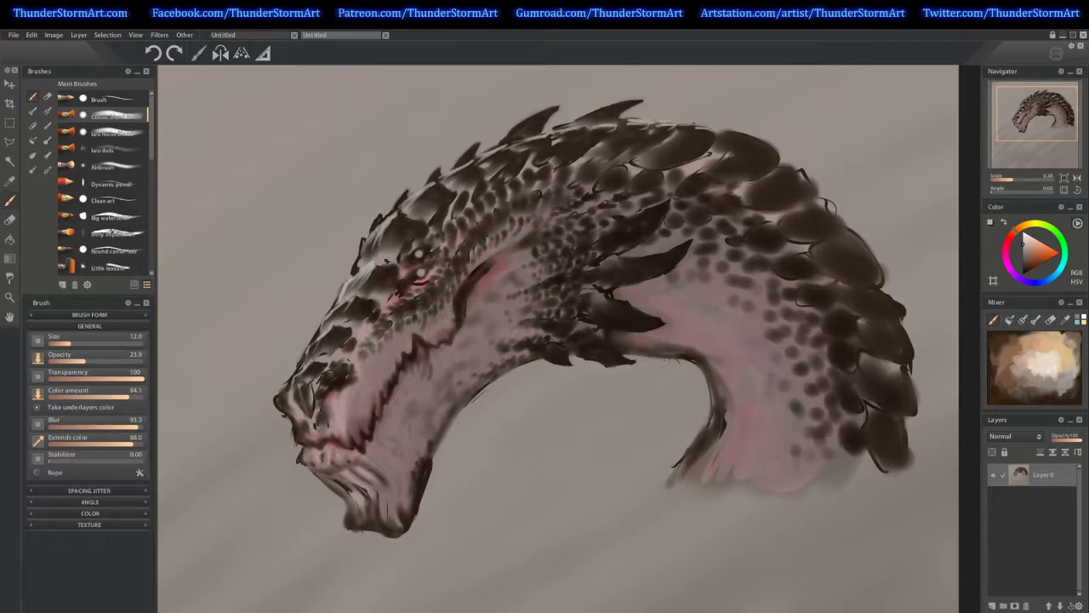
Set the brush size to 16.8 and refine the upper snout contour with sampled tones
{"action": "key", "text": "bracketright"}
{"action": "left_click", "coordinate": [318, 326], "text": "alt"}
{"action": "left_click_drag", "start_coordinate": [321, 325], "coordinate": [312, 341]}
{"action": "left_click", "coordinate": [386, 233], "text": "alt"}
{"action": "left_click", "coordinate": [302, 369], "text": "alt"}
{"action": "left_click_drag", "start_coordinate": [324, 331], "coordinate": [301, 352]}
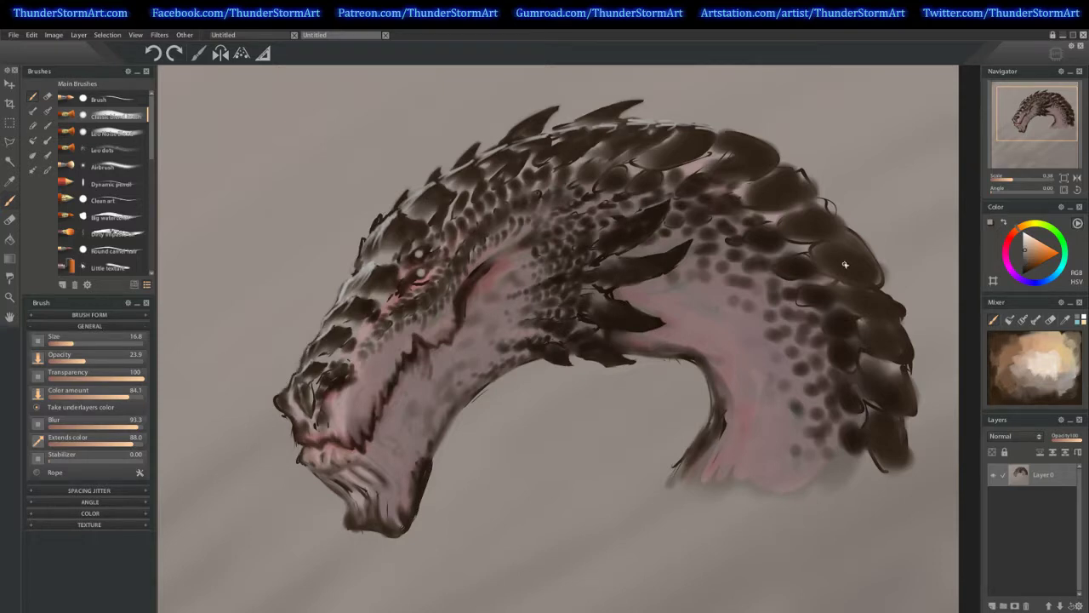
Strengthen the light edge along the forehead and blend the snout's upper contour with sampled tones
{"action": "left_click_drag", "start_coordinate": [1015, 178], "coordinate": [1013, 179]}
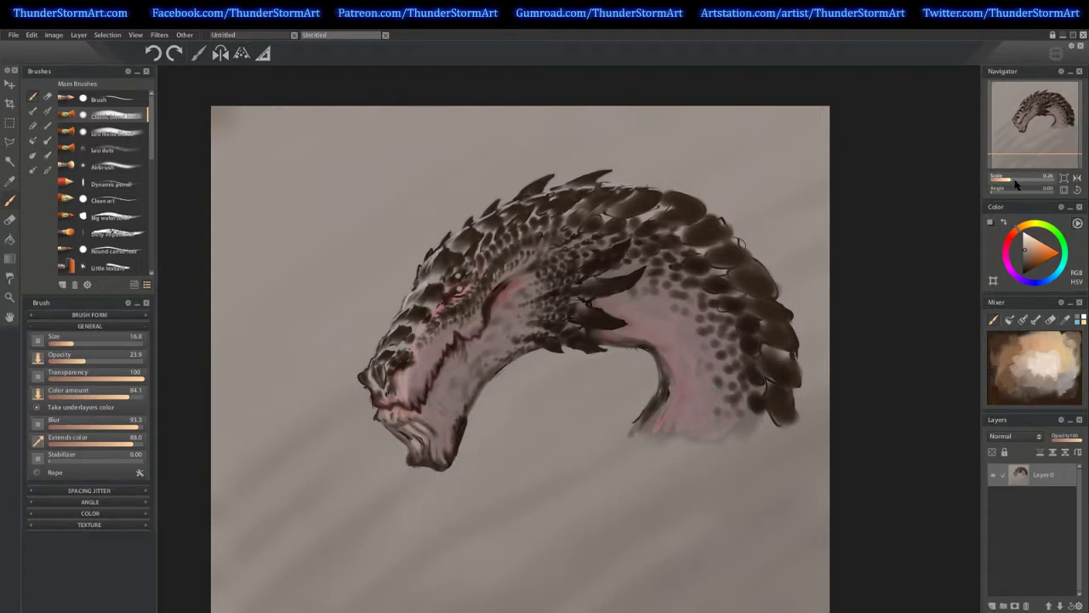
{"action": "left_click_drag", "start_coordinate": [1012, 179], "coordinate": [1014, 179]}
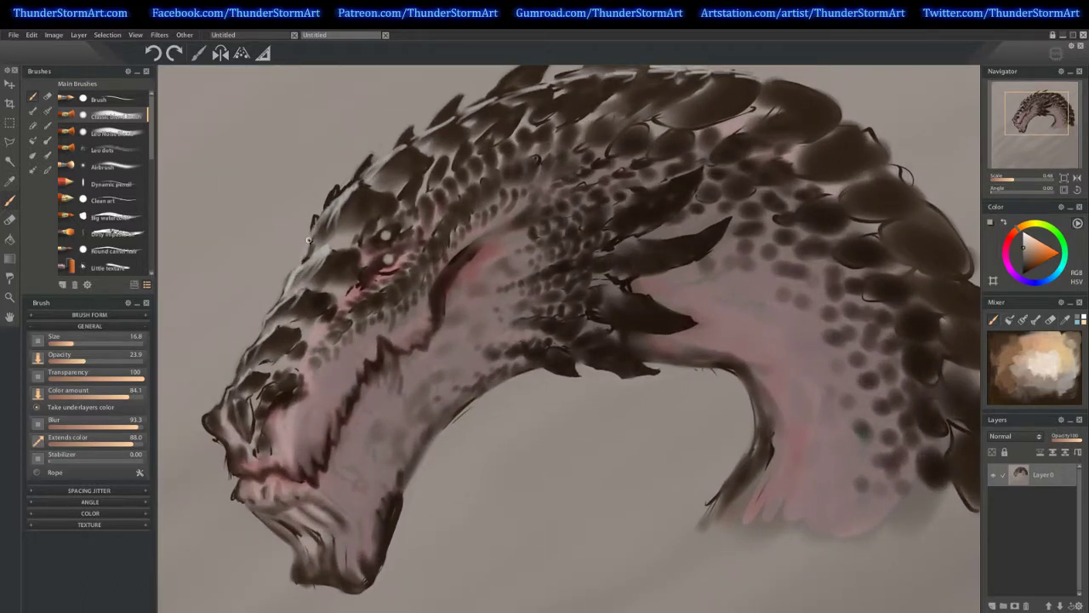
{"action": "left_click_drag", "start_coordinate": [307, 258], "coordinate": [337, 206]}
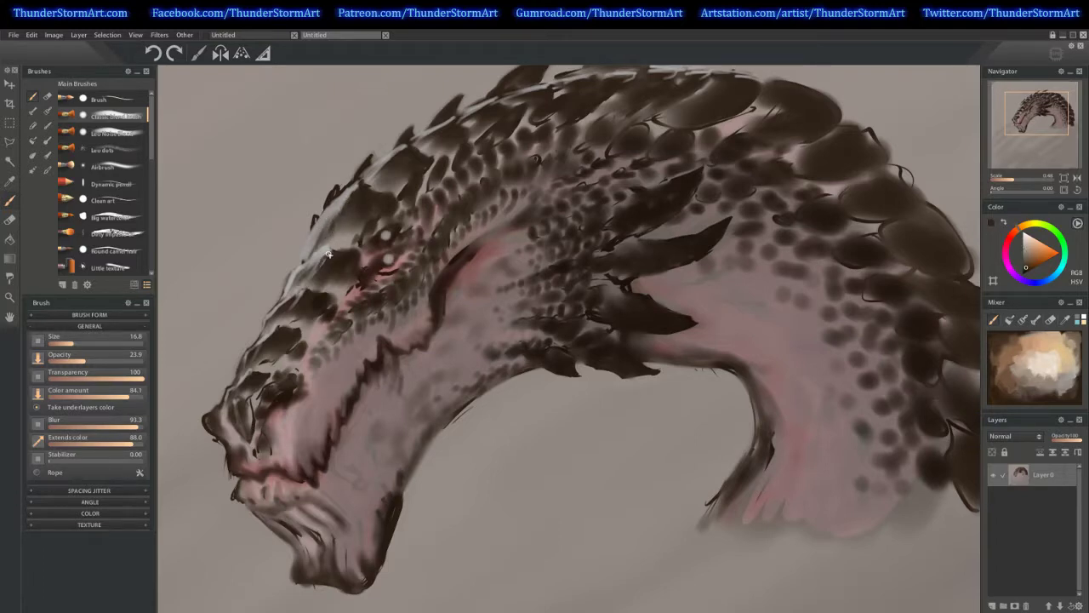
{"action": "left_click_drag", "start_coordinate": [329, 255], "coordinate": [321, 264]}
{"action": "left_click", "coordinate": [328, 255], "text": "alt"}
{"action": "mouse_move", "coordinate": [296, 298]}
{"action": "left_mouse_down"}
{"action": "mouse_move", "coordinate": [234, 403]}
{"action": "mouse_move", "coordinate": [237, 392]}
{"action": "mouse_move", "coordinate": [235, 418]}
{"action": "left_mouse_up"}
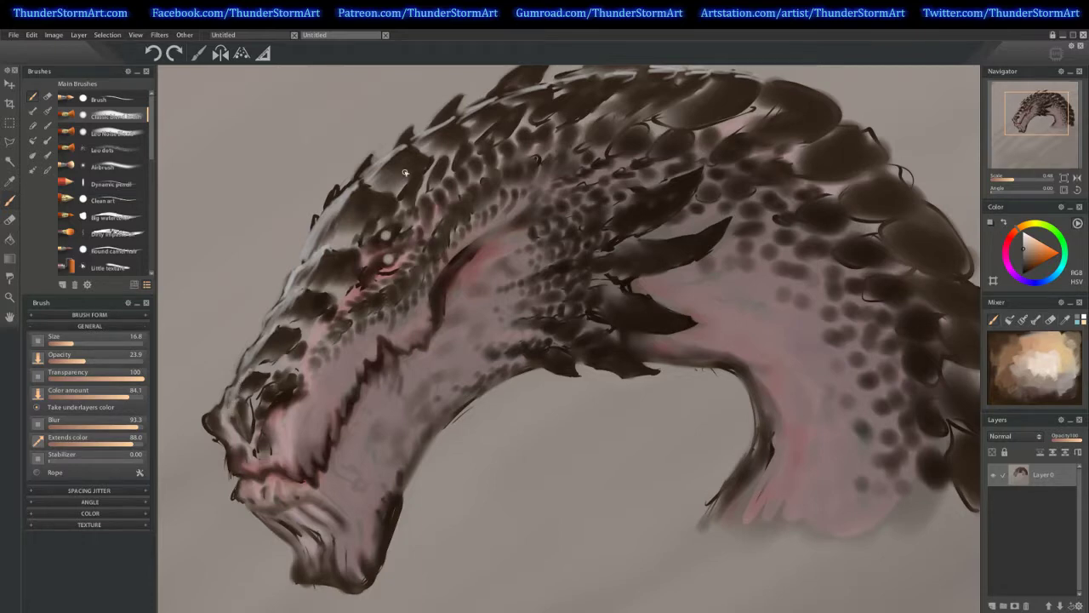
Enlarge the brush to size 94.7 and paint out the lower jaw and chin with the sampled background colour
{"action": "left_click_drag", "start_coordinate": [1013, 180], "coordinate": [1000, 185]}
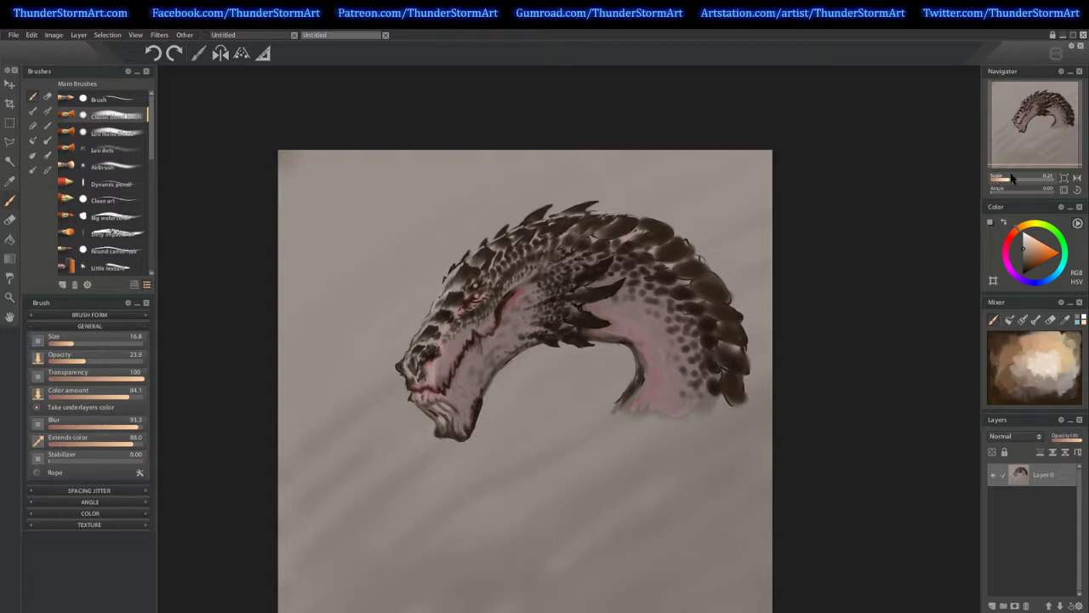
{"action": "left_click_drag", "start_coordinate": [1010, 178], "coordinate": [1014, 177]}
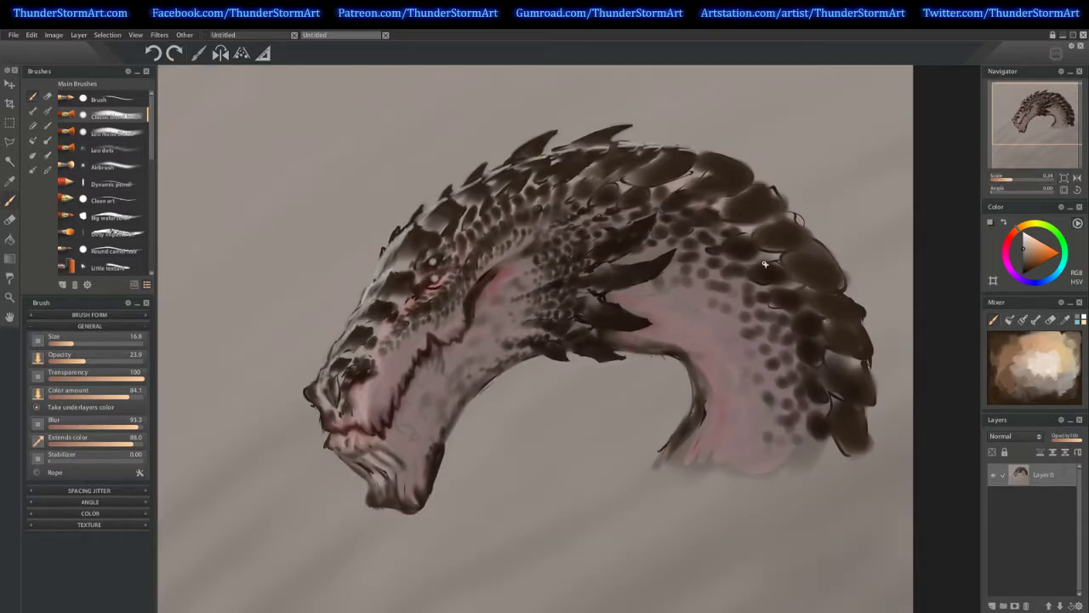
{"action": "key", "text": "bracketright"}
{"action": "left_click", "coordinate": [335, 535], "text": "alt"}
{"action": "mouse_move", "coordinate": [465, 410]}
{"action": "left_mouse_down"}
{"action": "mouse_move", "coordinate": [513, 377]}
{"action": "mouse_move", "coordinate": [427, 438]}
{"action": "mouse_move", "coordinate": [394, 477]}
{"action": "mouse_move", "coordinate": [440, 467]}
{"action": "left_mouse_up"}
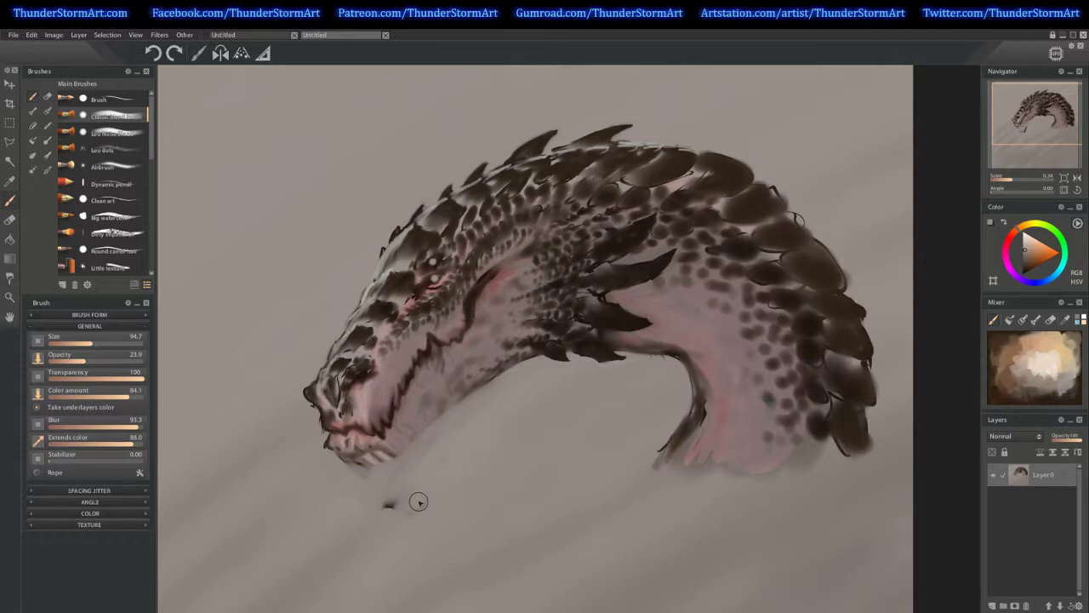
{"action": "left_click_drag", "start_coordinate": [418, 503], "coordinate": [374, 494]}
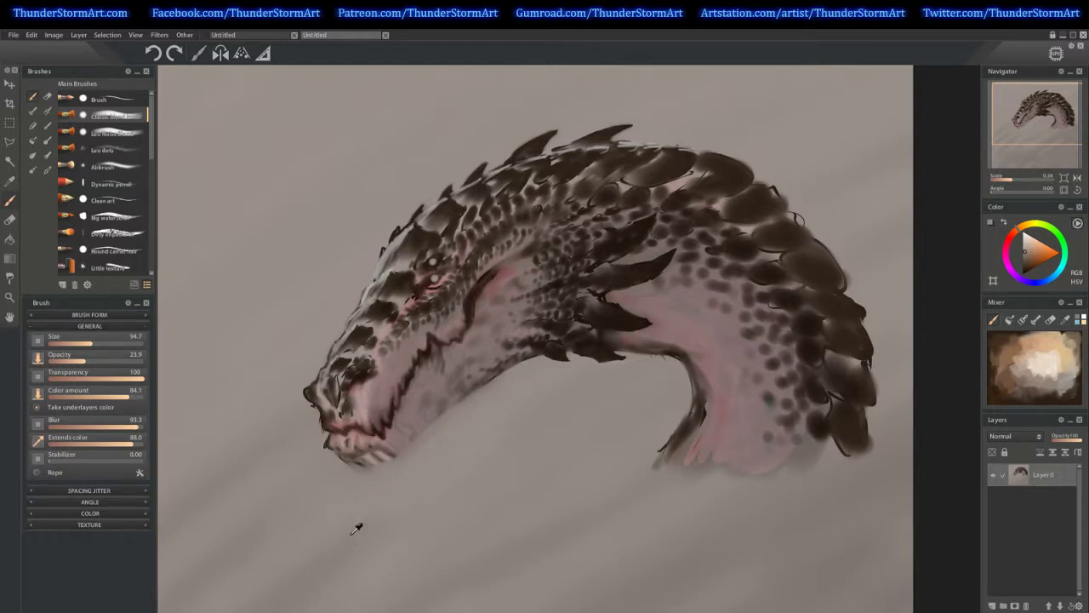
Sample skin and mouth tones and paint jagged teeth along the dragon's mouth line with a brush of size 12.9
{"action": "key", "text": "bracketleft"}
{"action": "left_click", "coordinate": [554, 346], "text": "alt"}
{"action": "key", "text": "bracketright"}
{"action": "key", "text": "bracketleft"}
{"action": "left_click", "coordinate": [397, 415], "text": "alt"}
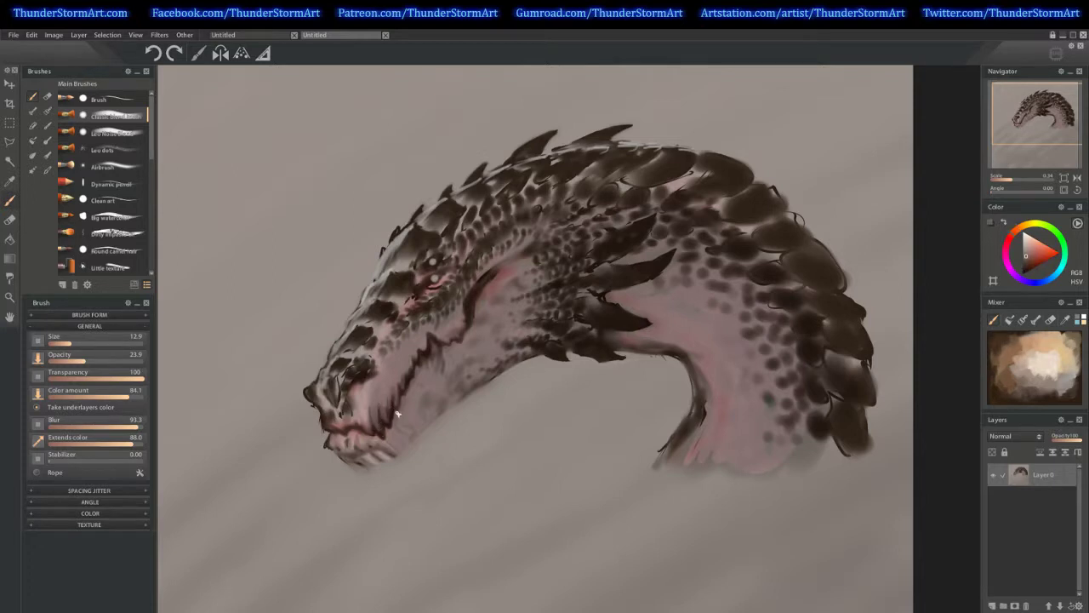
{"action": "left_click_drag", "start_coordinate": [392, 406], "coordinate": [393, 412]}
{"action": "left_click", "coordinate": [397, 411], "text": "alt"}
{"action": "left_click", "coordinate": [384, 420], "text": "alt"}
{"action": "left_click", "coordinate": [378, 427], "text": "alt"}
{"action": "mouse_move", "coordinate": [383, 417]}
{"action": "left_mouse_down"}
{"action": "mouse_move", "coordinate": [393, 418]}
{"action": "mouse_move", "coordinate": [390, 384]}
{"action": "left_mouse_up"}
{"action": "mouse_move", "coordinate": [436, 358]}
{"action": "left_mouse_down"}
{"action": "mouse_move", "coordinate": [433, 343]}
{"action": "mouse_move", "coordinate": [433, 368]}
{"action": "mouse_move", "coordinate": [410, 359]}
{"action": "mouse_move", "coordinate": [403, 385]}
{"action": "mouse_move", "coordinate": [400, 369]}
{"action": "mouse_move", "coordinate": [409, 384]}
{"action": "left_mouse_up"}
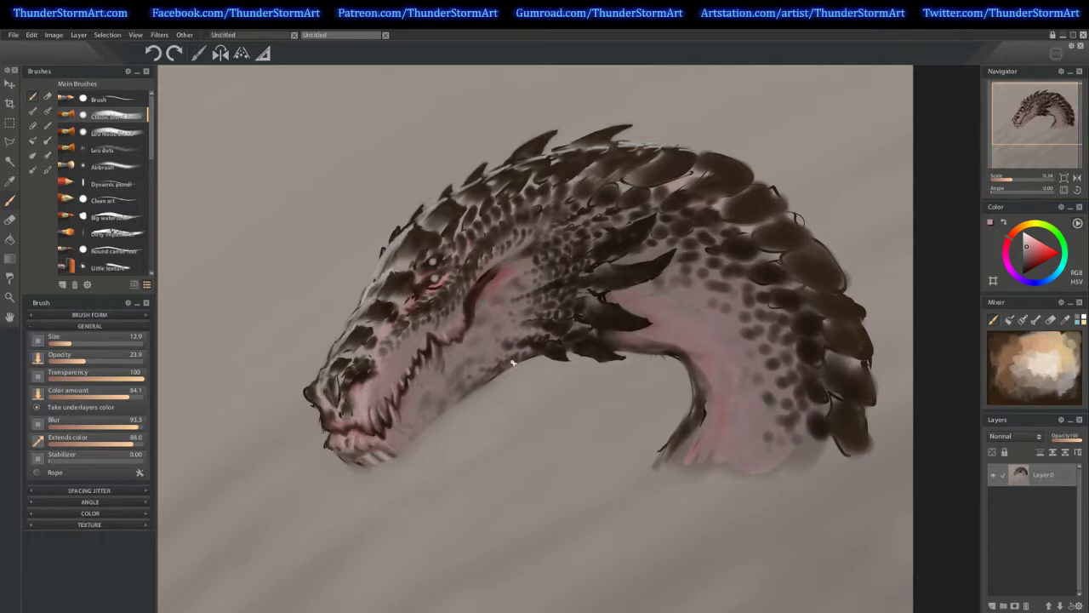
Sample the dark brown of the jaw spikes and paint the underside contour of the dragon's chin
{"action": "left_click", "coordinate": [536, 351], "text": "alt"}
{"action": "key", "text": "]"}
{"action": "key", "text": "]"}
{"action": "key", "text": "]"}
{"action": "key", "text": "]"}
{"action": "key", "text": "]"}
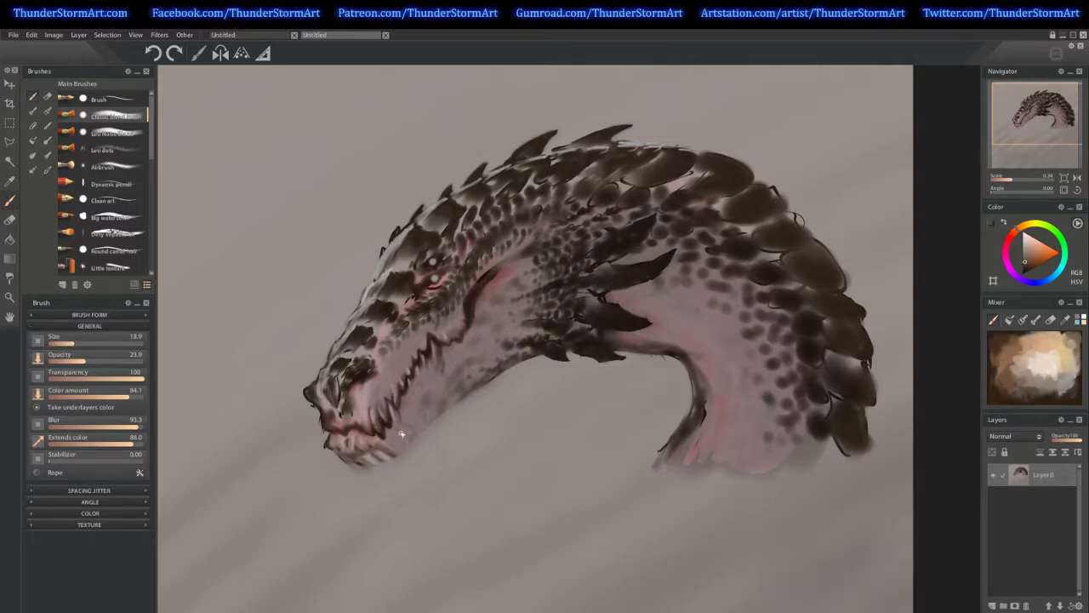
{"action": "left_click_drag", "start_coordinate": [334, 445], "coordinate": [336, 448]}
{"action": "key", "text": "["}
{"action": "key", "text": "["}
{"action": "key", "text": "["}
{"action": "key", "text": "bracketright"}
{"action": "key", "text": "bracketright"}
{"action": "mouse_move", "coordinate": [356, 470]}
{"action": "left_mouse_down"}
{"action": "mouse_move", "coordinate": [389, 476]}
{"action": "mouse_move", "coordinate": [404, 465]}
{"action": "left_mouse_up"}
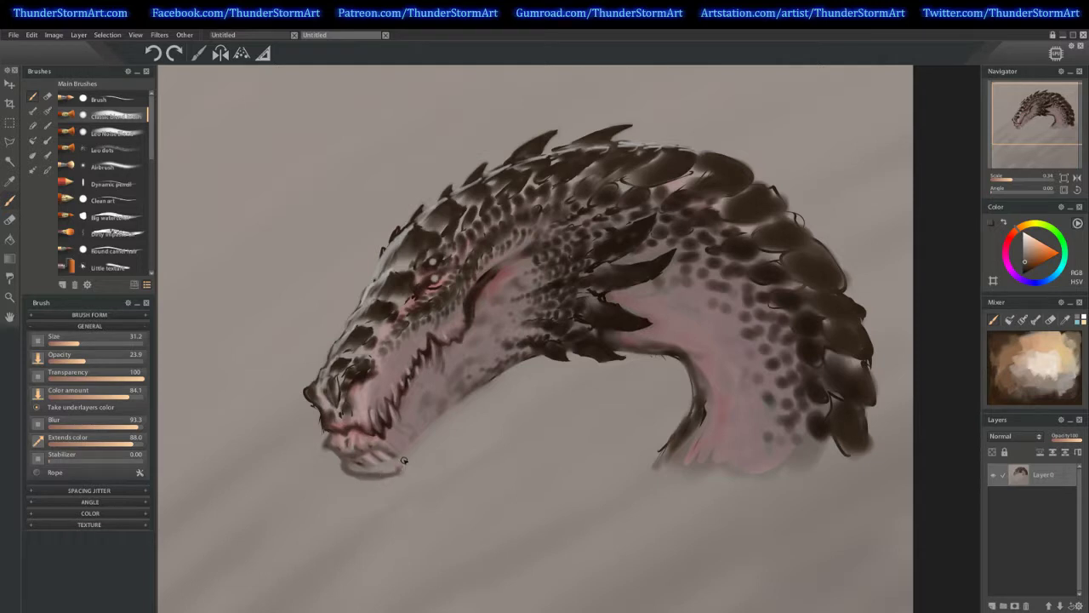
Extend the lower jaw contour up from the chin and shade the wrinkles on the chin with sampled tones
{"action": "key", "text": "bracketright"}
{"action": "left_click_drag", "start_coordinate": [406, 462], "coordinate": [424, 436]}
{"action": "mouse_move", "coordinate": [384, 453]}
{"action": "left_mouse_down"}
{"action": "mouse_move", "coordinate": [393, 469]}
{"action": "mouse_move", "coordinate": [389, 455]}
{"action": "left_mouse_up"}
{"action": "left_click", "coordinate": [392, 465], "text": "alt"}
{"action": "left_click", "coordinate": [375, 439], "text": "alt"}
{"action": "left_click_drag", "start_coordinate": [383, 469], "coordinate": [368, 471]}
{"action": "left_click_drag", "start_coordinate": [368, 471], "coordinate": [344, 452]}
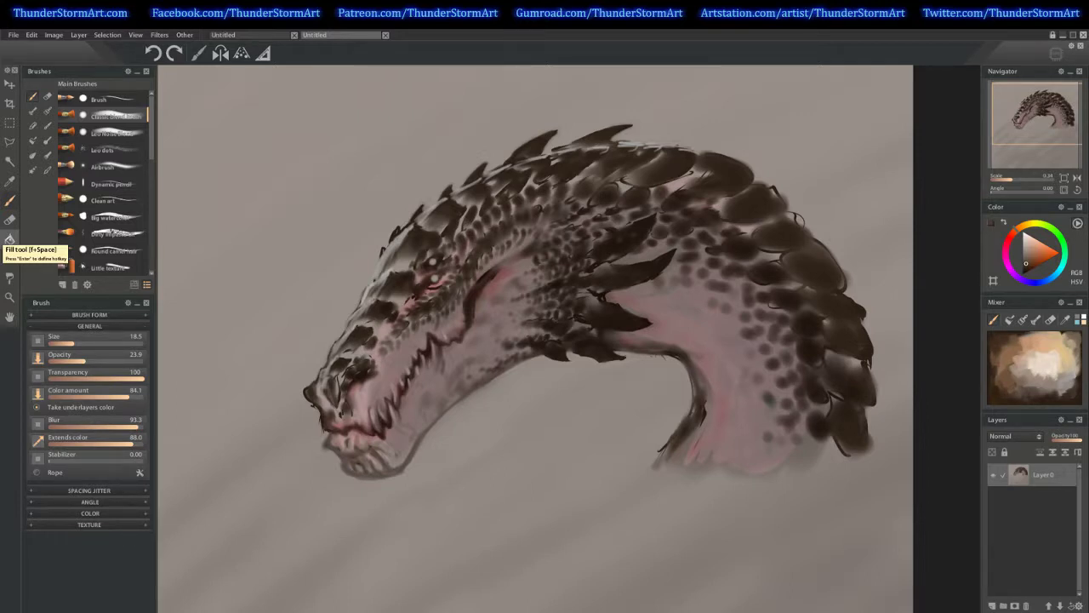
{"action": "left_click", "coordinate": [10, 238]}
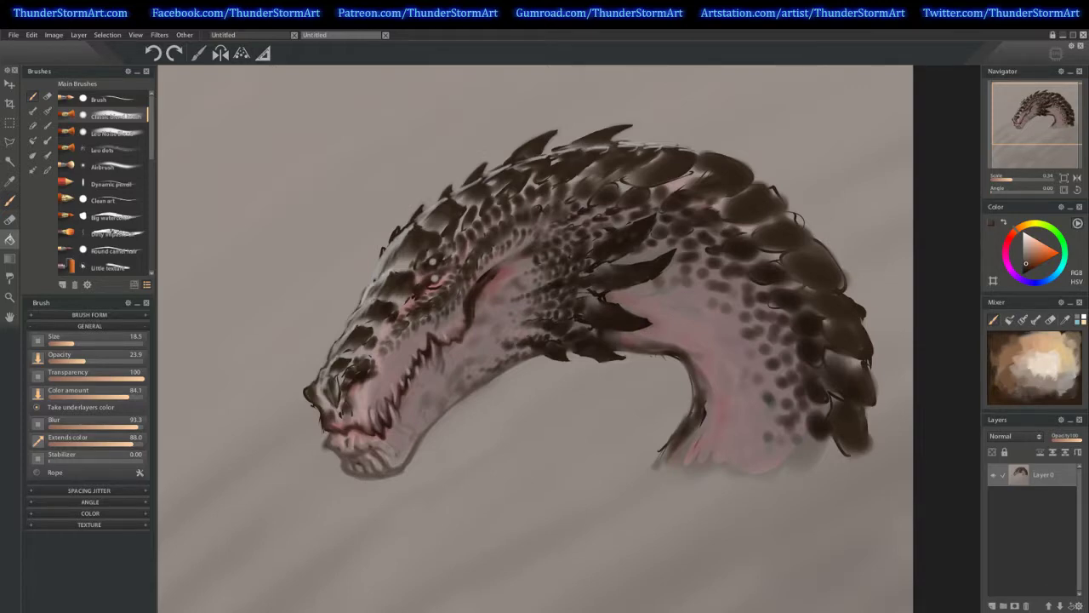
{"action": "key", "text": "alt+Tab"}
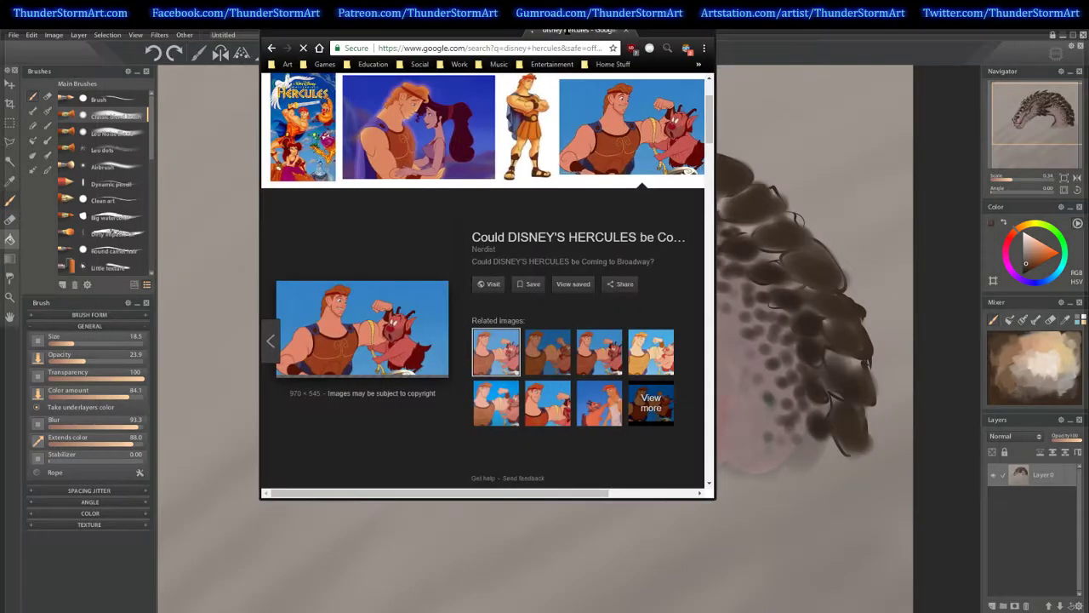
{"action": "left_click_drag", "start_coordinate": [567, 31], "coordinate": [568, 28]}
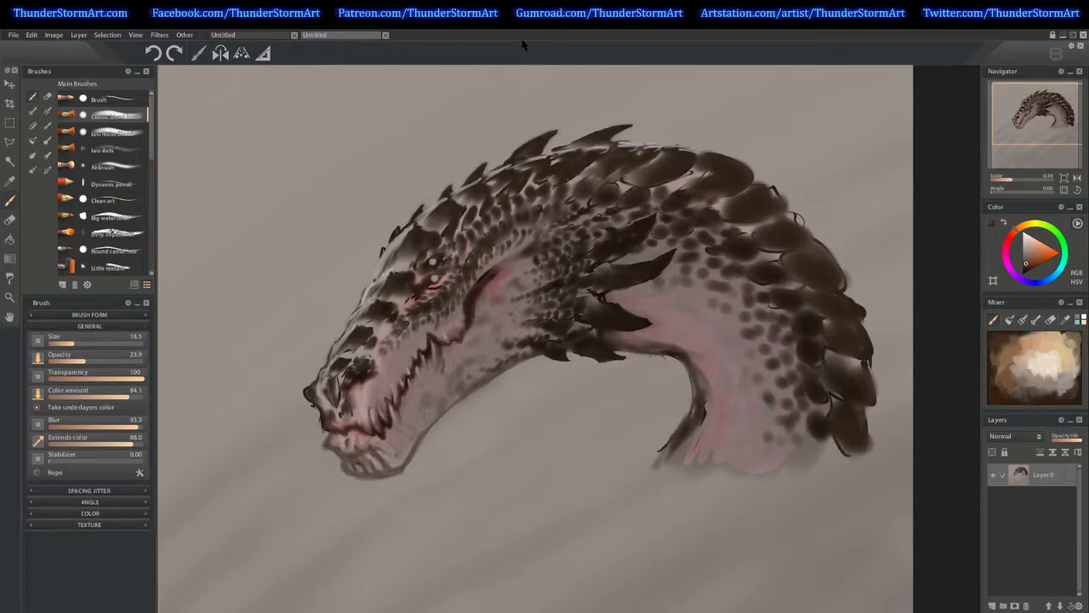
Sample the reddish tone behind the mouth corner and tint the gums and skin around the teeth
{"action": "left_click", "coordinate": [494, 286], "text": "alt"}
{"action": "key", "text": "]"}
{"action": "key", "text": "bracketleft"}
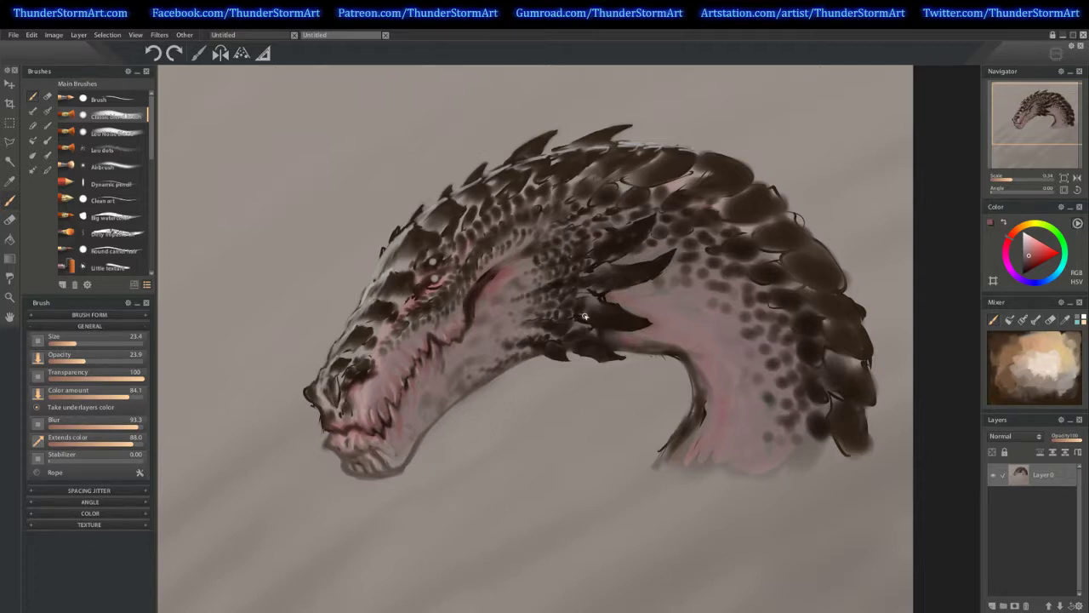
Sample the dark brown at the mouth corner and paint upper and lower lip lines along the teeth at brush size 17.4
{"action": "key", "text": "["}
{"action": "key", "text": "["}
{"action": "key", "text": "["}
{"action": "left_click", "coordinate": [471, 308], "text": "alt"}
{"action": "key", "text": "bracketright"}
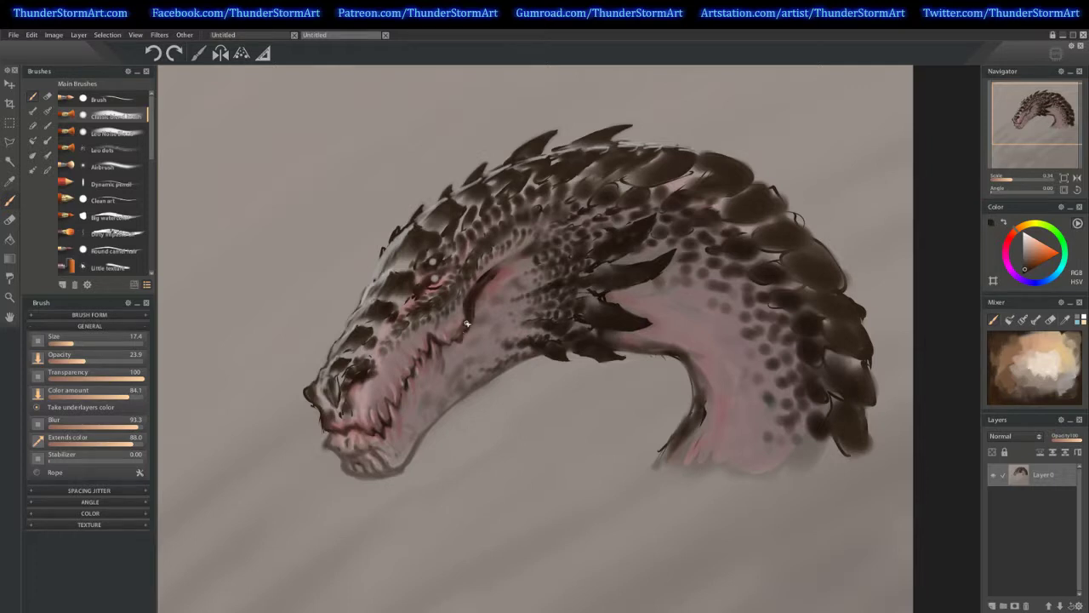
{"action": "left_click_drag", "start_coordinate": [467, 321], "coordinate": [425, 348]}
{"action": "mouse_move", "coordinate": [405, 374]}
{"action": "left_mouse_down"}
{"action": "mouse_move", "coordinate": [380, 417]}
{"action": "mouse_move", "coordinate": [356, 427]}
{"action": "left_mouse_up"}
{"action": "left_click_drag", "start_coordinate": [389, 430], "coordinate": [401, 417]}
{"action": "mouse_move", "coordinate": [402, 417]}
{"action": "left_mouse_down"}
{"action": "mouse_move", "coordinate": [434, 358]}
{"action": "mouse_move", "coordinate": [468, 332]}
{"action": "left_mouse_up"}
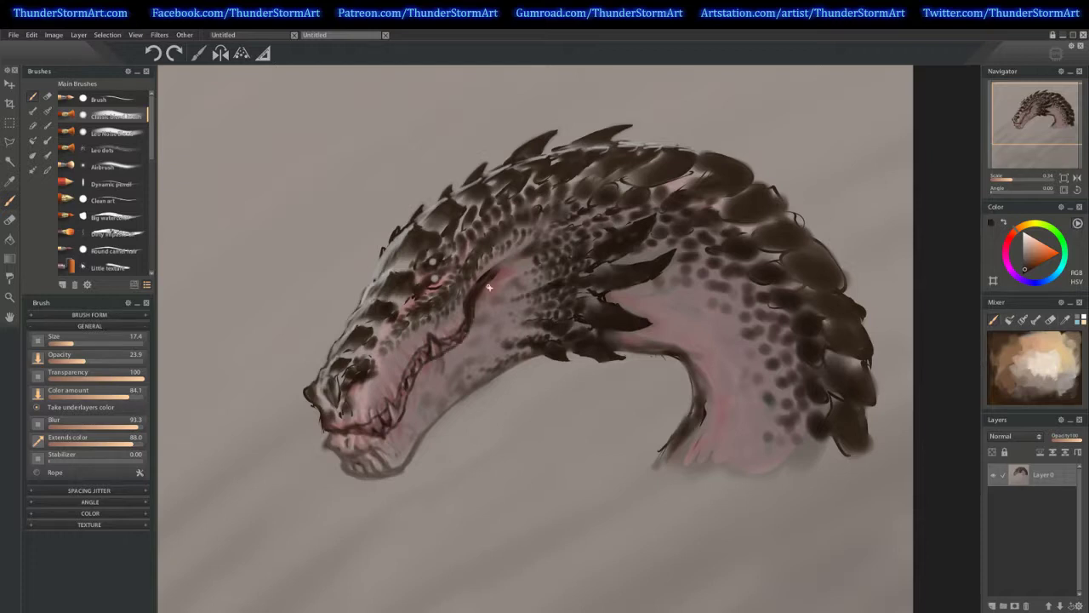
Extend the dark lip line to the tip of the snout and reinforce it along the upper teeth
{"action": "key", "text": "]"}
{"action": "key", "text": "]"}
{"action": "key", "text": "["}
{"action": "key", "text": "["}
{"action": "left_click_drag", "start_coordinate": [348, 425], "coordinate": [325, 425]}
{"action": "left_click_drag", "start_coordinate": [396, 399], "coordinate": [425, 348]}
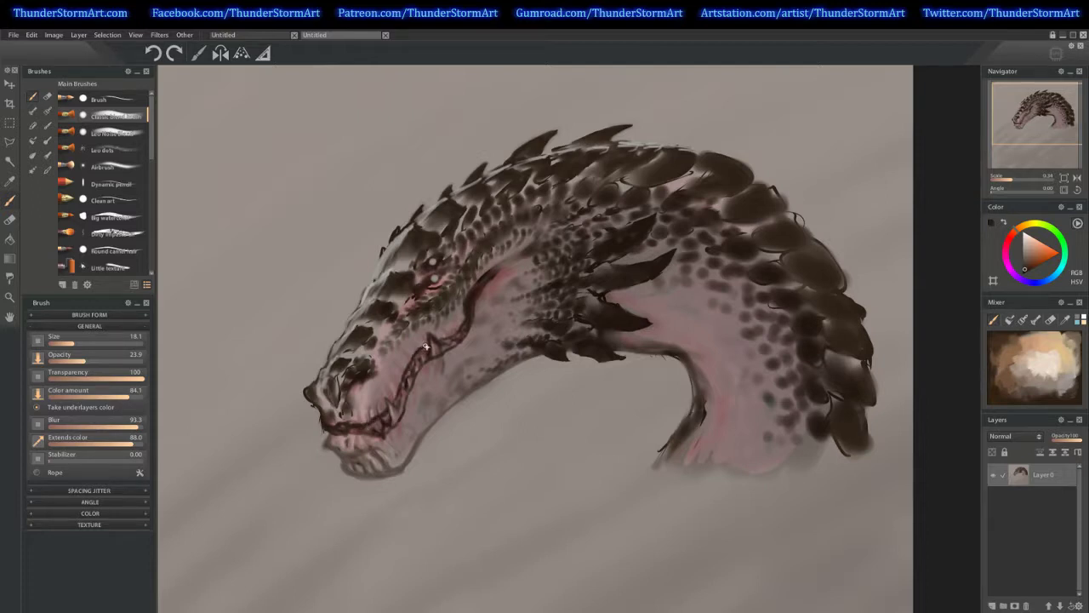
Darken the front of the mouth and define the large front fang using tones sampled around the mouth
{"action": "left_click", "coordinate": [462, 304], "text": "alt"}
{"action": "left_click", "coordinate": [442, 357], "text": "alt"}
{"action": "mouse_move", "coordinate": [377, 435]}
{"action": "left_mouse_down"}
{"action": "mouse_move", "coordinate": [337, 431]}
{"action": "mouse_move", "coordinate": [365, 433]}
{"action": "left_mouse_up"}
{"action": "mouse_move", "coordinate": [388, 387]}
{"action": "left_mouse_down"}
{"action": "mouse_move", "coordinate": [400, 415]}
{"action": "mouse_move", "coordinate": [395, 406]}
{"action": "mouse_move", "coordinate": [392, 430]}
{"action": "left_mouse_up"}
{"action": "left_click", "coordinate": [404, 398], "text": "alt"}
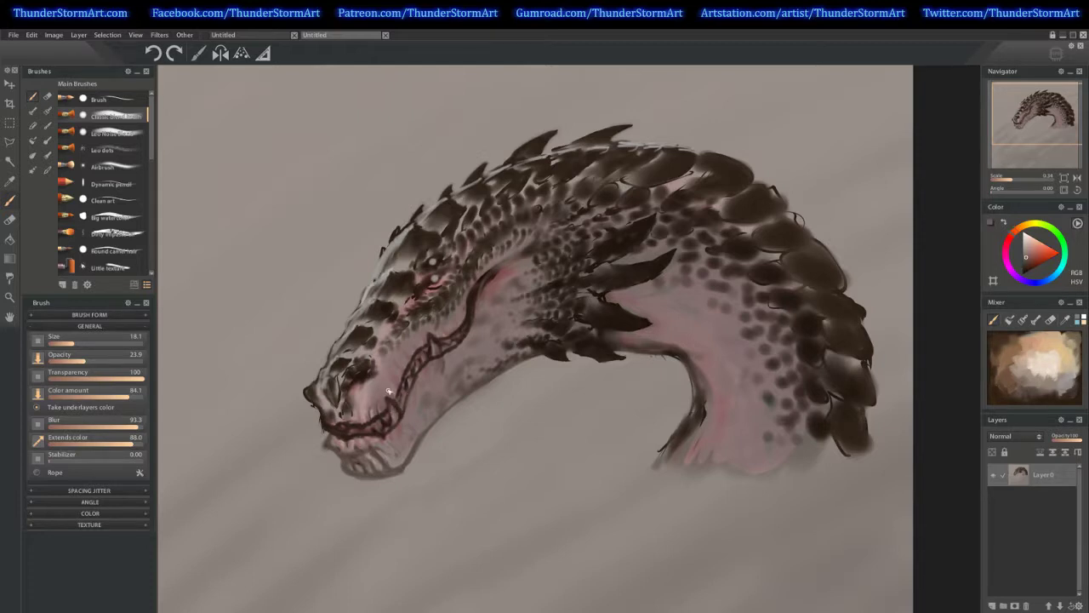
{"action": "left_click", "coordinate": [467, 307], "text": "alt"}
{"action": "left_click_drag", "start_coordinate": [372, 432], "coordinate": [366, 415]}
Sample the chin contour tone and repaint the underside contour of the throat and neck with a brush of size 35.2
{"action": "left_click", "coordinate": [397, 470], "text": "alt"}
{"action": "left_click_drag", "start_coordinate": [619, 349], "coordinate": [666, 359]}
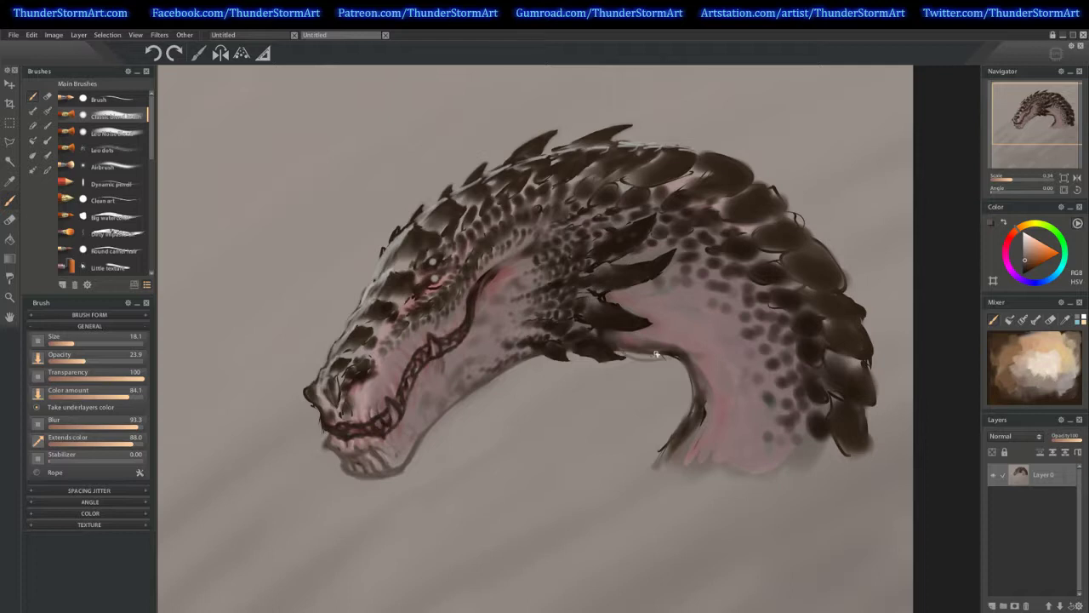
{"action": "key", "text": "ctrl+z"}
{"action": "key", "text": "]"}
{"action": "key", "text": "]"}
{"action": "key", "text": "]"}
{"action": "mouse_move", "coordinate": [616, 345]}
{"action": "left_mouse_down"}
{"action": "mouse_move", "coordinate": [682, 352]}
{"action": "mouse_move", "coordinate": [697, 398]}
{"action": "mouse_move", "coordinate": [683, 426]}
{"action": "left_mouse_up"}
{"action": "mouse_move", "coordinate": [682, 426]}
{"action": "left_mouse_down"}
{"action": "mouse_move", "coordinate": [630, 491]}
{"action": "mouse_move", "coordinate": [696, 419]}
{"action": "left_mouse_up"}
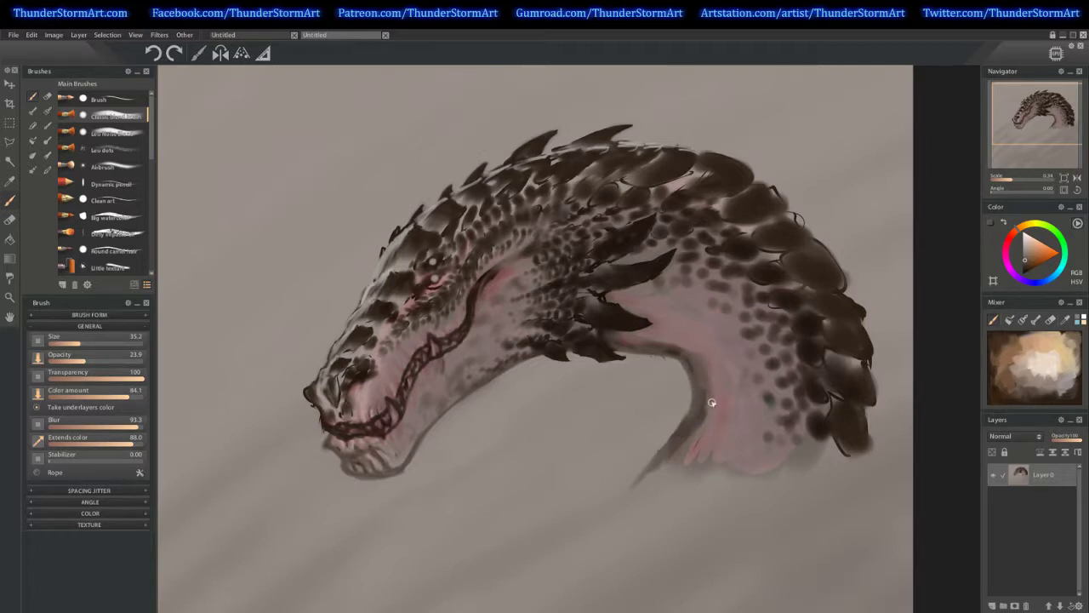
Blend the sampled pink skin tone along the inner curve of the neck and soften the base of the cheek spikes
{"action": "left_click", "coordinate": [690, 447], "text": "alt"}
{"action": "mouse_move", "coordinate": [654, 476]}
{"action": "left_mouse_down"}
{"action": "mouse_move", "coordinate": [696, 429]}
{"action": "mouse_move", "coordinate": [689, 450]}
{"action": "mouse_move", "coordinate": [703, 381]}
{"action": "left_mouse_up"}
{"action": "mouse_move", "coordinate": [699, 442]}
{"action": "left_mouse_down"}
{"action": "mouse_move", "coordinate": [689, 480]}
{"action": "mouse_move", "coordinate": [707, 444]}
{"action": "mouse_move", "coordinate": [703, 454]}
{"action": "mouse_move", "coordinate": [708, 403]}
{"action": "mouse_move", "coordinate": [654, 341]}
{"action": "mouse_move", "coordinate": [688, 340]}
{"action": "left_mouse_up"}
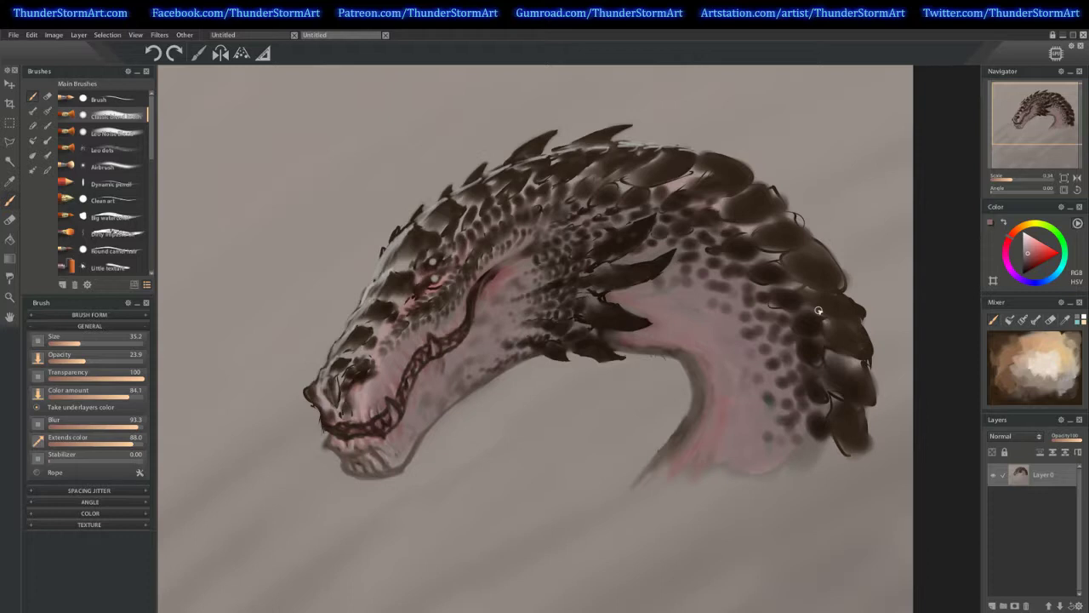
{"action": "left_click", "coordinate": [625, 258], "text": "alt"}
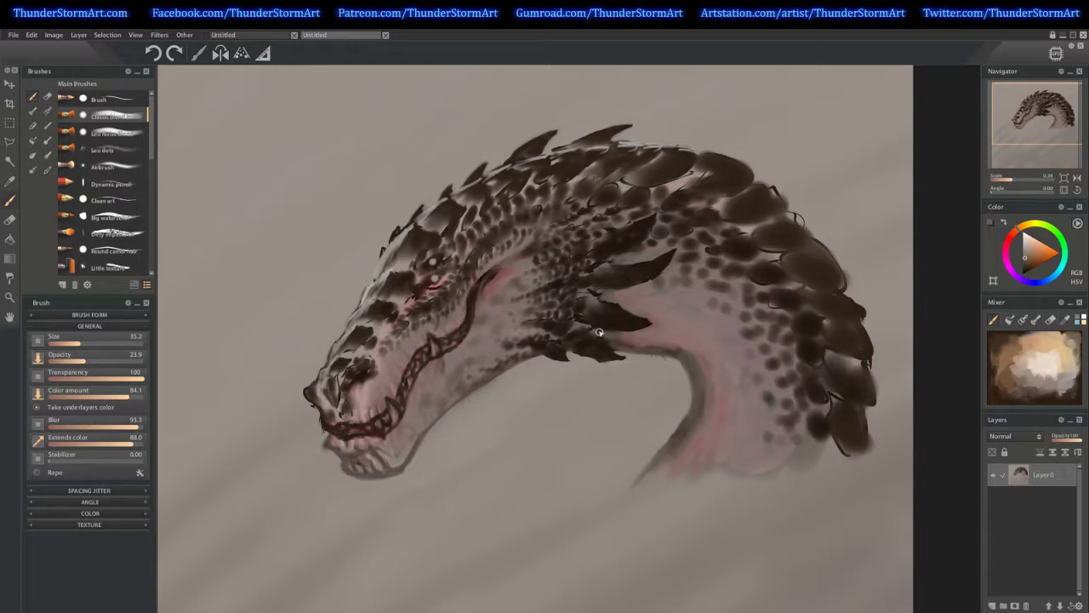
Crop the top of the canvas so the image measures about 3542 by 2604 pixels
{"action": "key", "text": "c"}
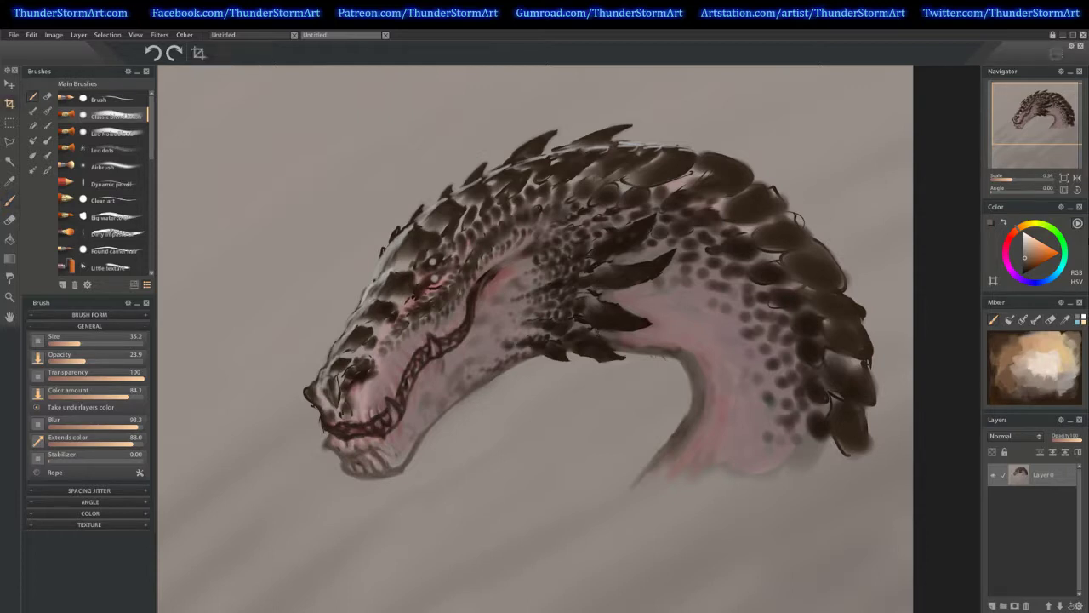
{"action": "left_click_drag", "start_coordinate": [1015, 178], "coordinate": [1009, 181]}
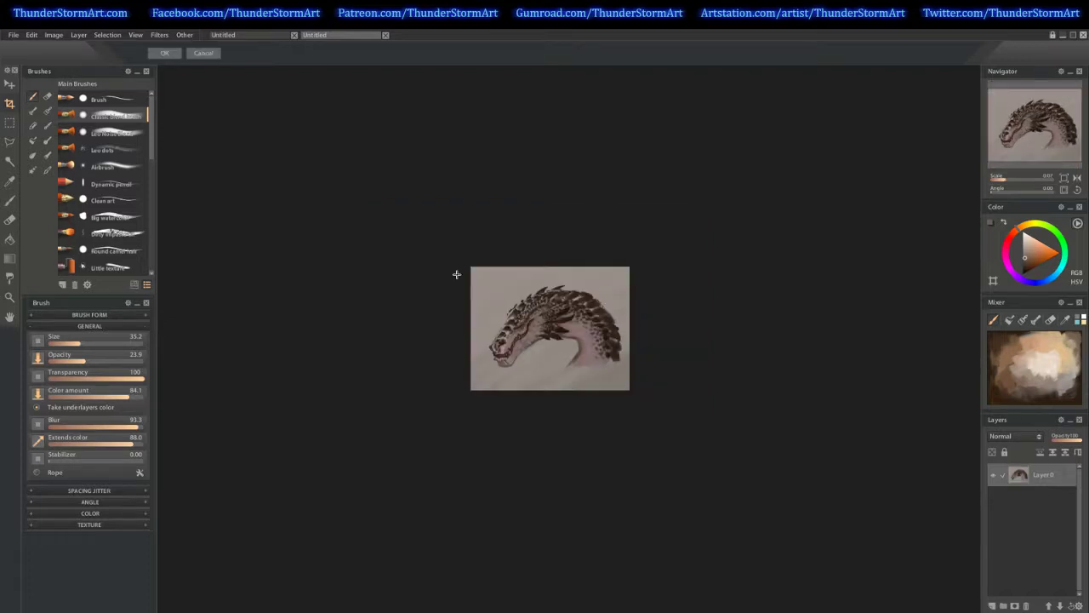
{"action": "left_click_drag", "start_coordinate": [454, 275], "coordinate": [700, 415]}
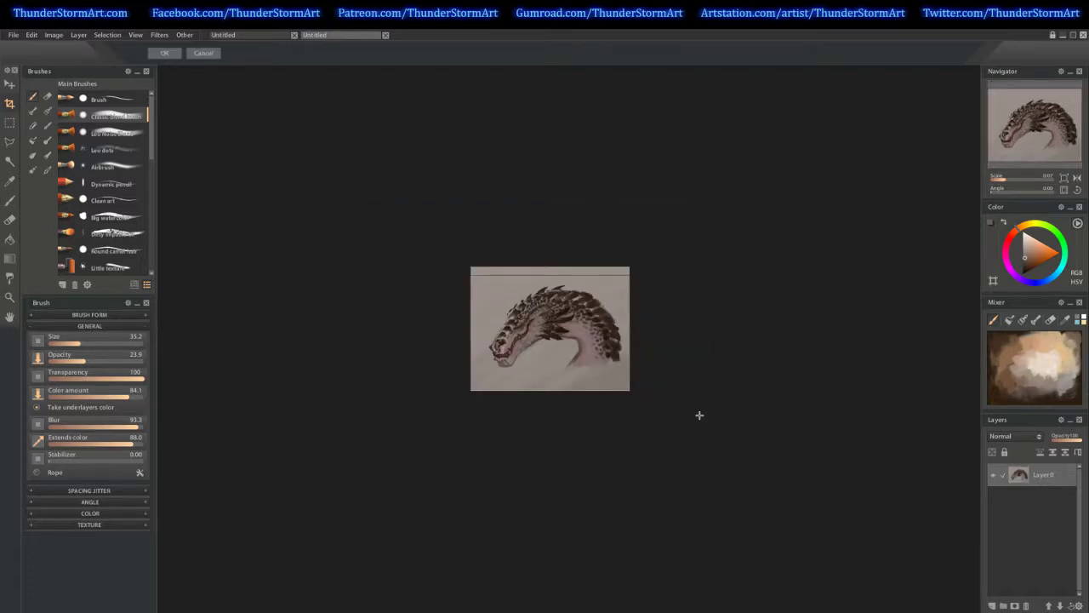
{"action": "left_click_drag", "start_coordinate": [549, 275], "coordinate": [550, 271]}
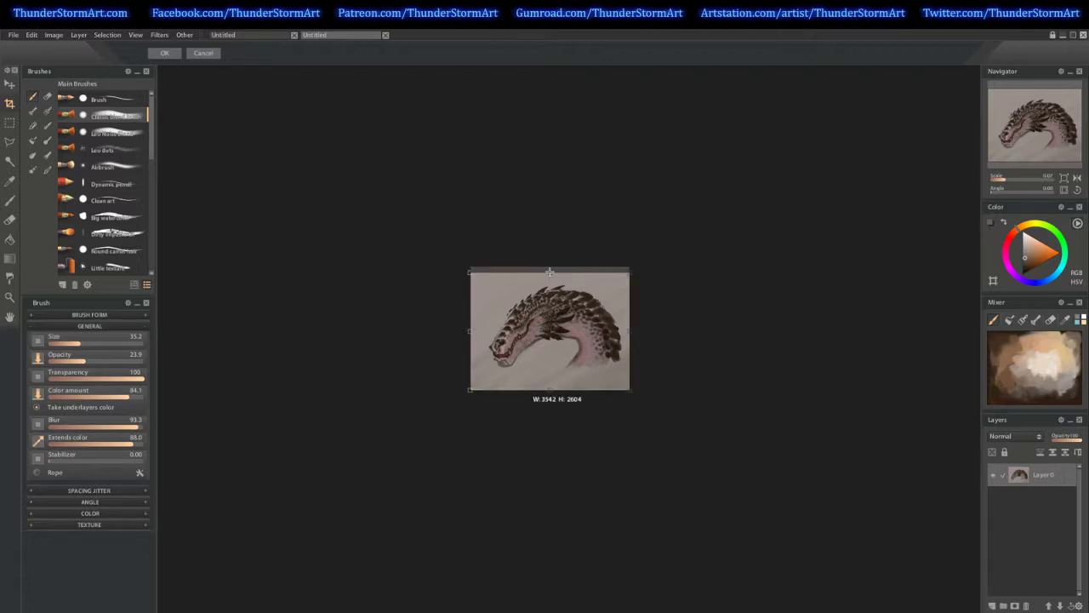
{"action": "left_click", "coordinate": [1076, 178]}
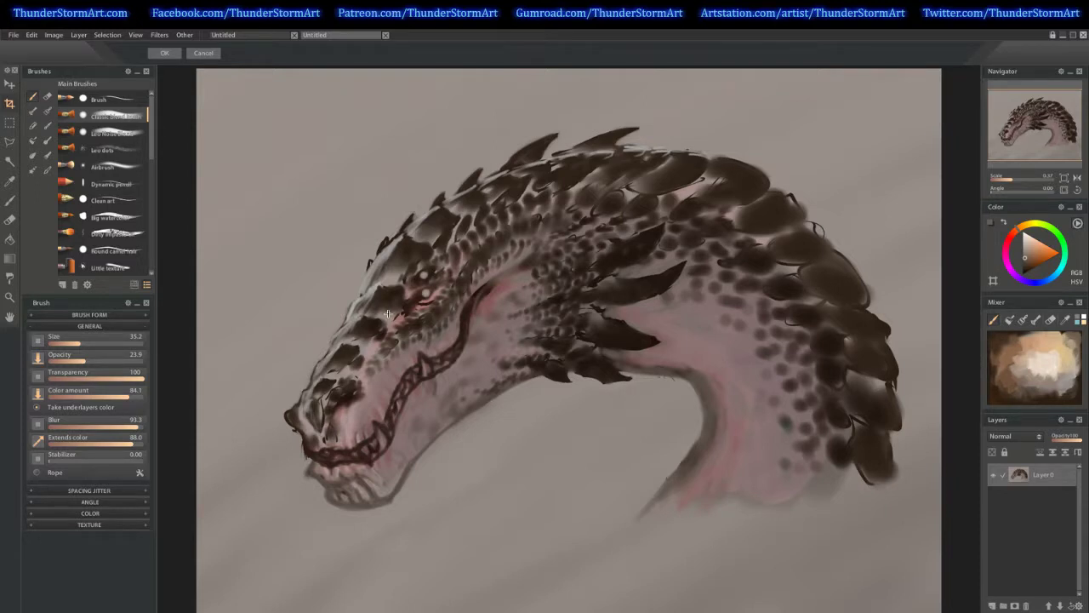
Save the painting as MutantDrake_01.psd
{"action": "key", "text": "ctrl+s"}
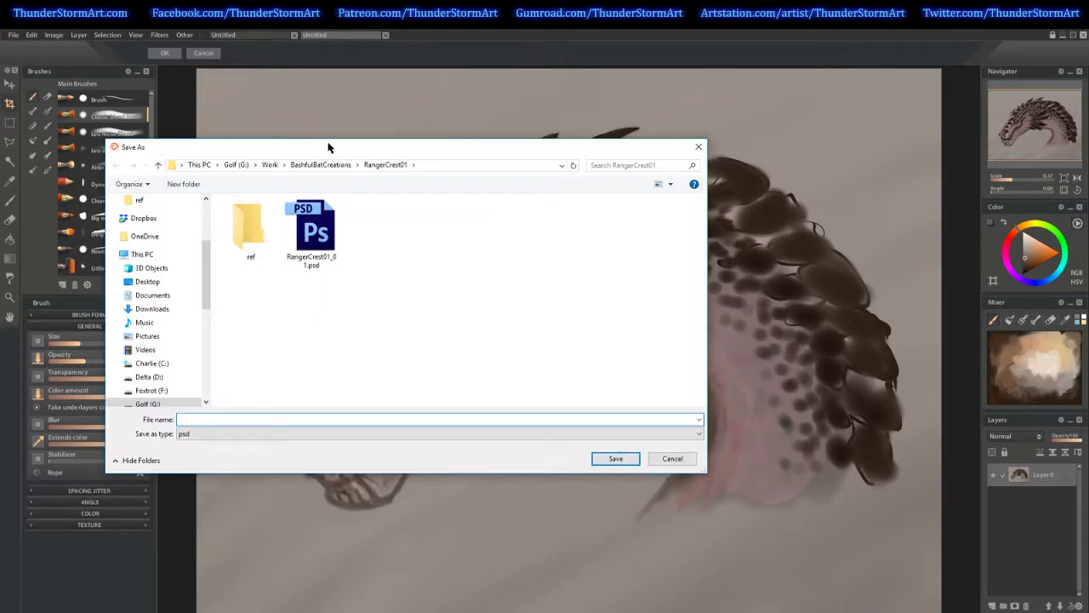
{"action": "key", "text": "Escape"}
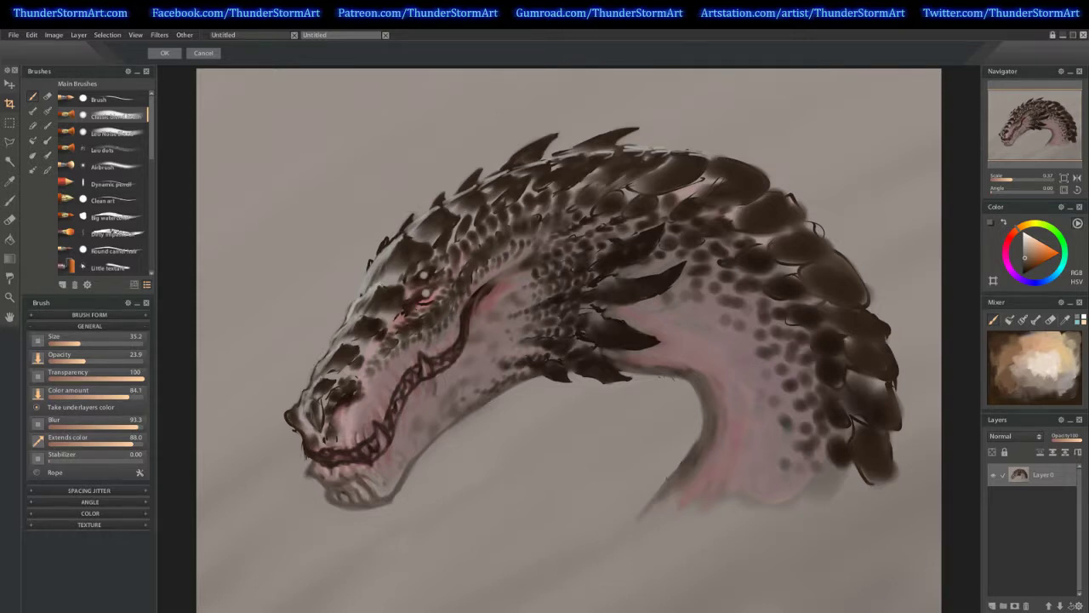
{"action": "key", "text": "ctrl+s"}
Sharpen the lip edges and gaps between the teeth in sampled dark brown with a fine brush of size 6.15
{"action": "key", "text": "b"}
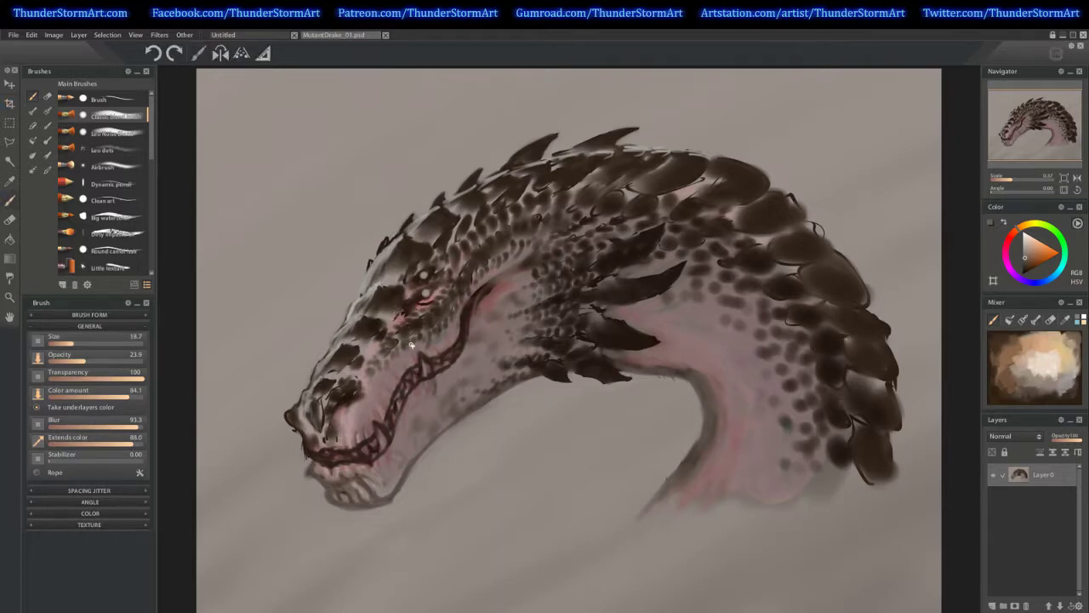
{"action": "left_click", "coordinate": [1018, 180]}
{"action": "left_click", "coordinate": [1023, 129]}
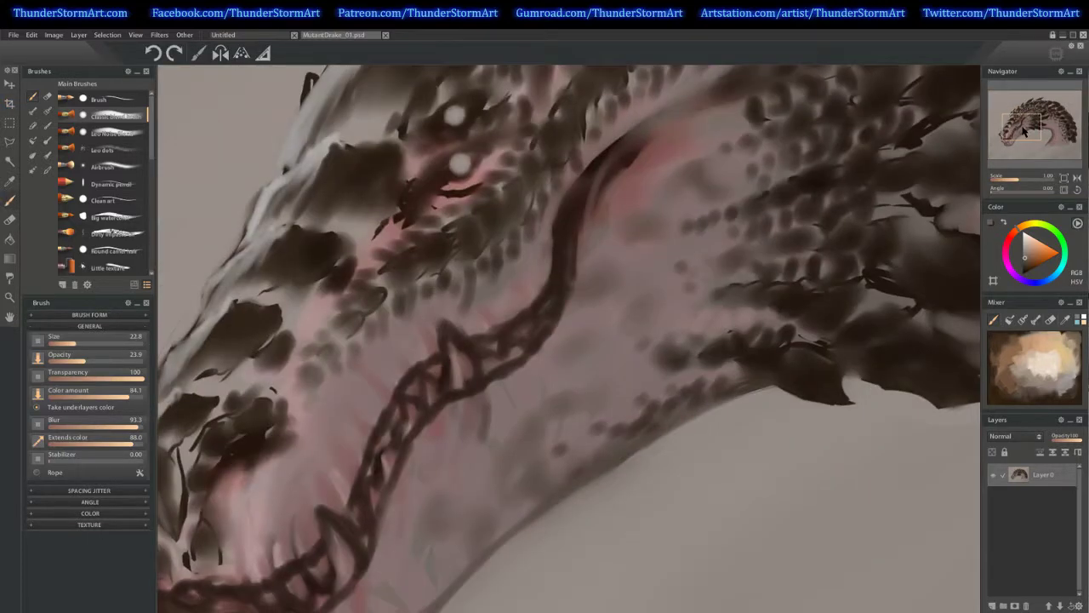
{"action": "left_click_drag", "start_coordinate": [1023, 128], "coordinate": [1022, 131]}
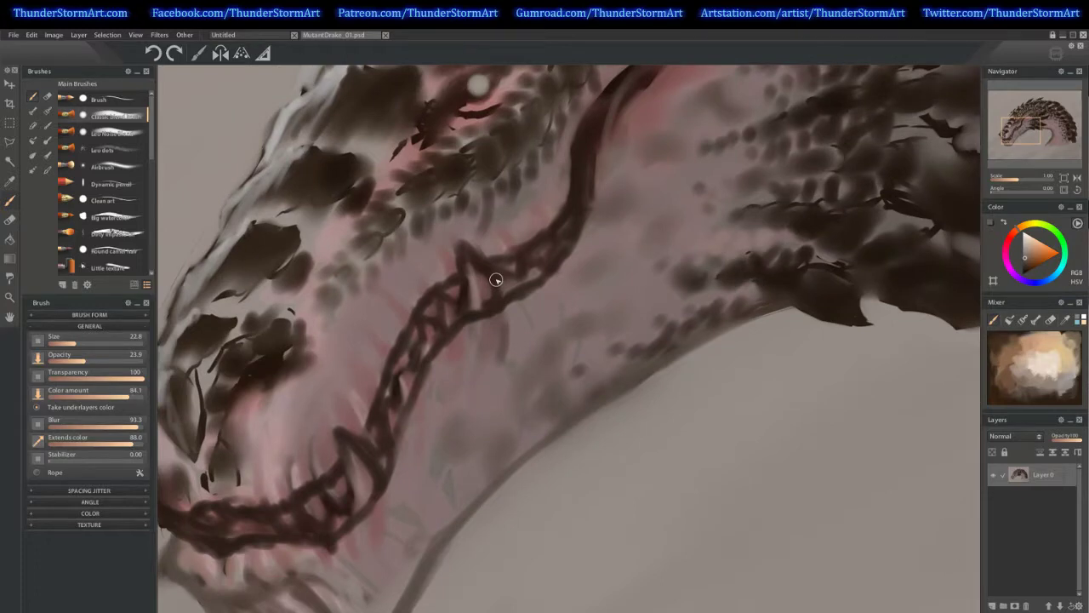
{"action": "left_click", "coordinate": [496, 281], "text": "alt"}
{"action": "left_click_drag", "start_coordinate": [496, 280], "coordinate": [460, 279]}
{"action": "left_click_drag", "start_coordinate": [430, 377], "coordinate": [584, 226]}
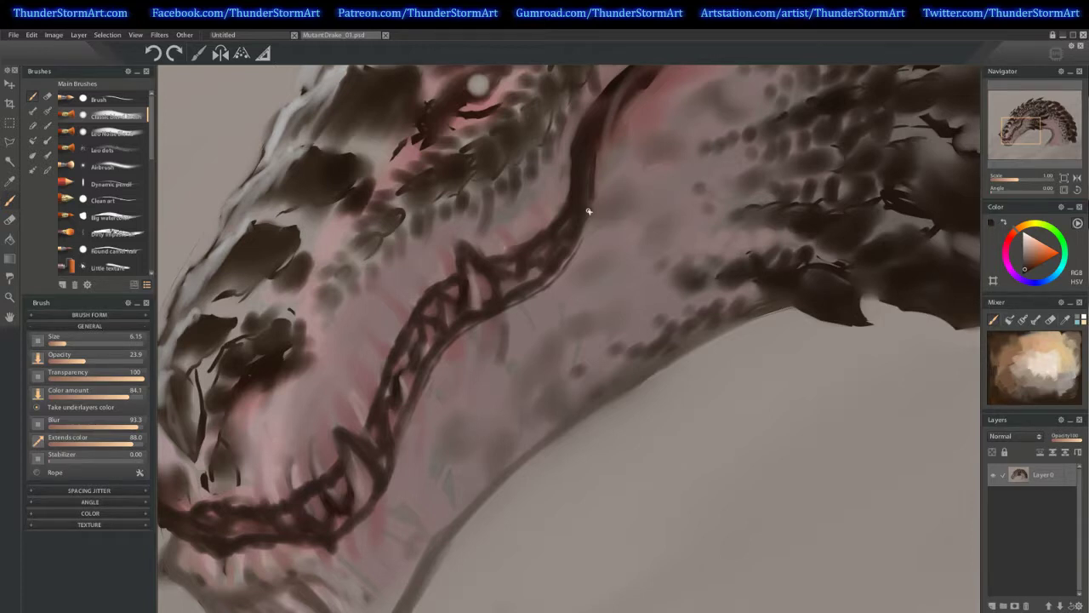
{"action": "left_click_drag", "start_coordinate": [349, 484], "coordinate": [518, 270]}
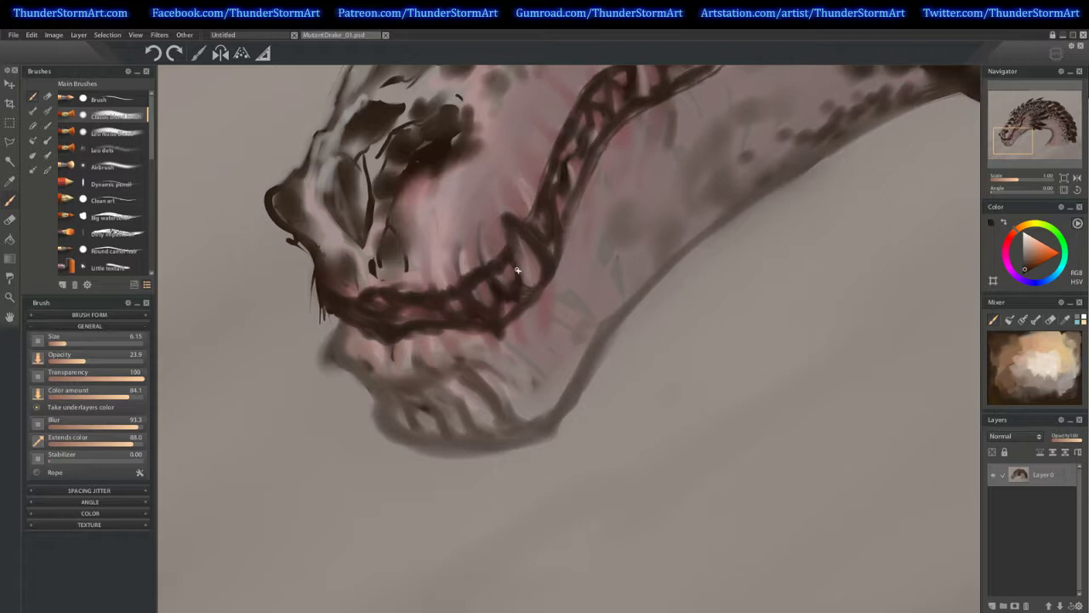
Sample the background tone and clean up the snout's front outline from the lips to the nose tip
{"action": "left_click", "coordinate": [510, 272], "text": "alt"}
{"action": "left_click", "coordinate": [356, 281], "text": "alt"}
{"action": "key", "text": "]"}
{"action": "left_click", "coordinate": [293, 285], "text": "alt"}
{"action": "key", "text": "bracketright"}
{"action": "left_click_drag", "start_coordinate": [319, 320], "coordinate": [310, 267]}
{"action": "left_click_drag", "start_coordinate": [295, 246], "coordinate": [271, 201]}
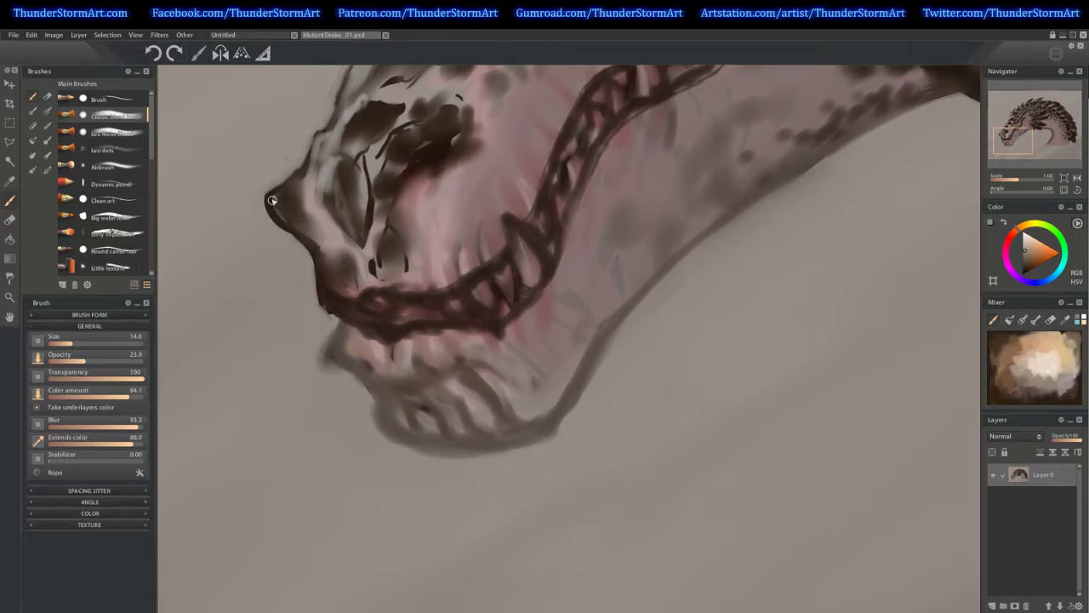
Lasso the dark nostril area with its surrounding skin and copy it to a new layer
{"action": "key", "text": "l"}
{"action": "left_click_drag", "start_coordinate": [424, 184], "coordinate": [377, 208]}
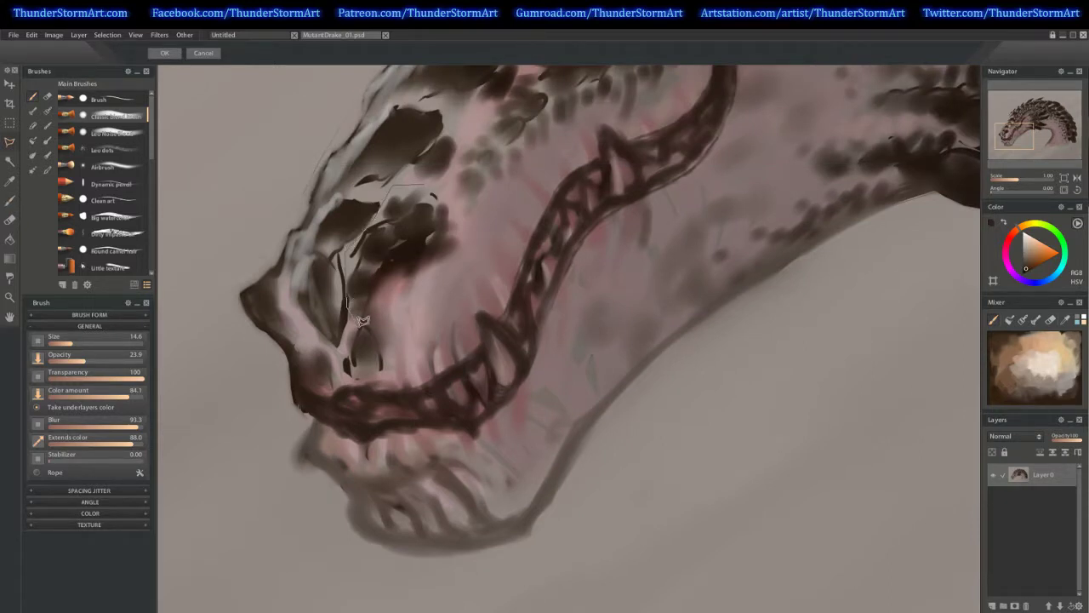
{"action": "mouse_move", "coordinate": [363, 321]}
{"action": "left_mouse_down"}
{"action": "mouse_move", "coordinate": [470, 292]}
{"action": "mouse_move", "coordinate": [479, 194]}
{"action": "mouse_move", "coordinate": [432, 176]}
{"action": "left_mouse_up"}
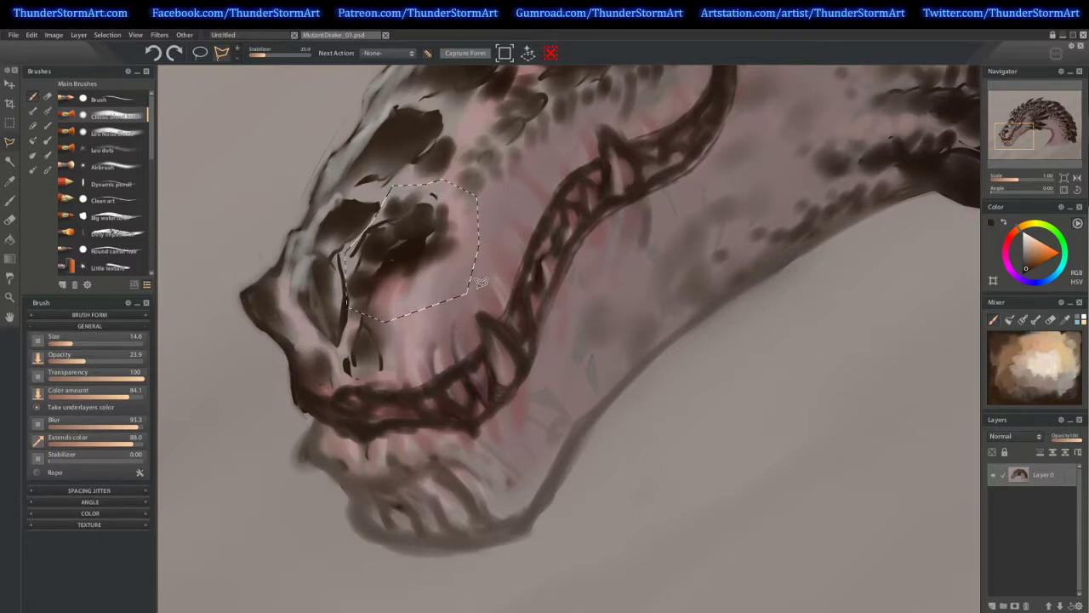
{"action": "key", "text": "ctrl+j"}
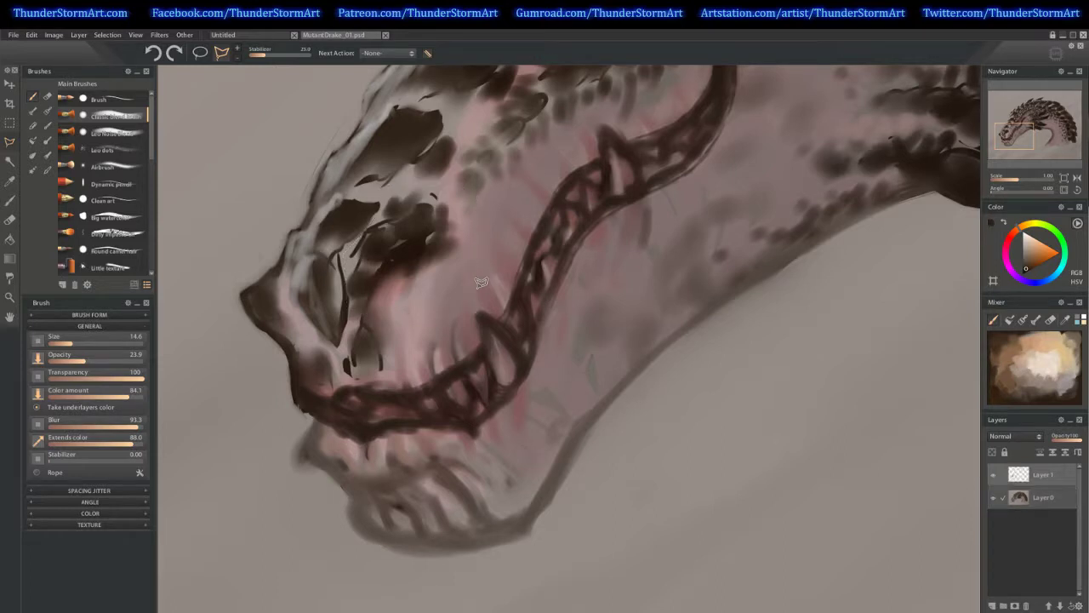
Transform the copied nostril patch, shifting it down and back along the snout, and apply the transformation
{"action": "key", "text": "ctrl+t"}
{"action": "left_click_drag", "start_coordinate": [567, 287], "coordinate": [510, 287]}
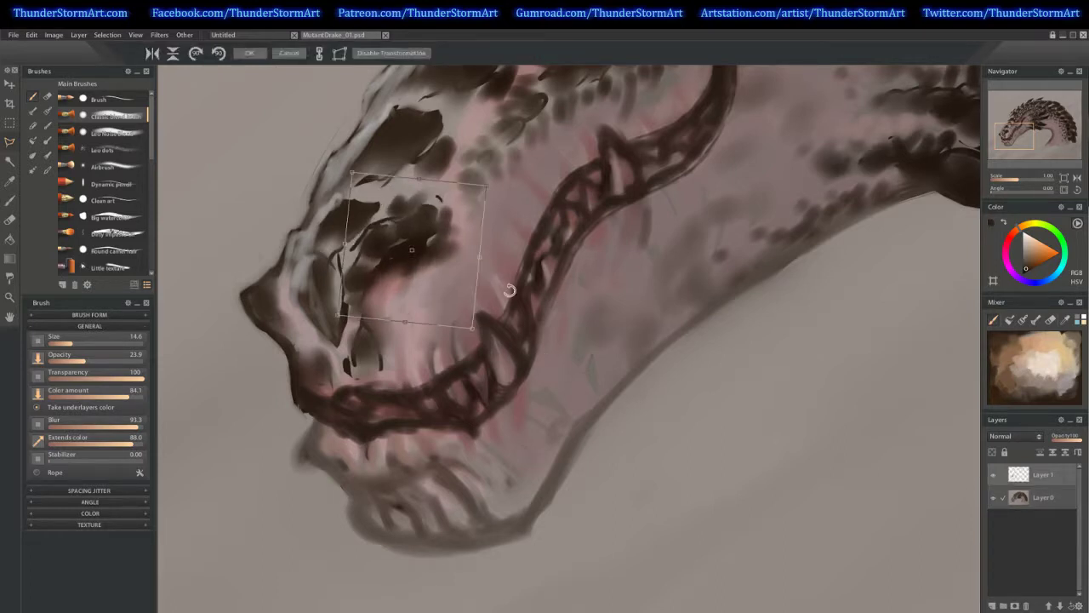
{"action": "left_click_drag", "start_coordinate": [440, 271], "coordinate": [451, 285]}
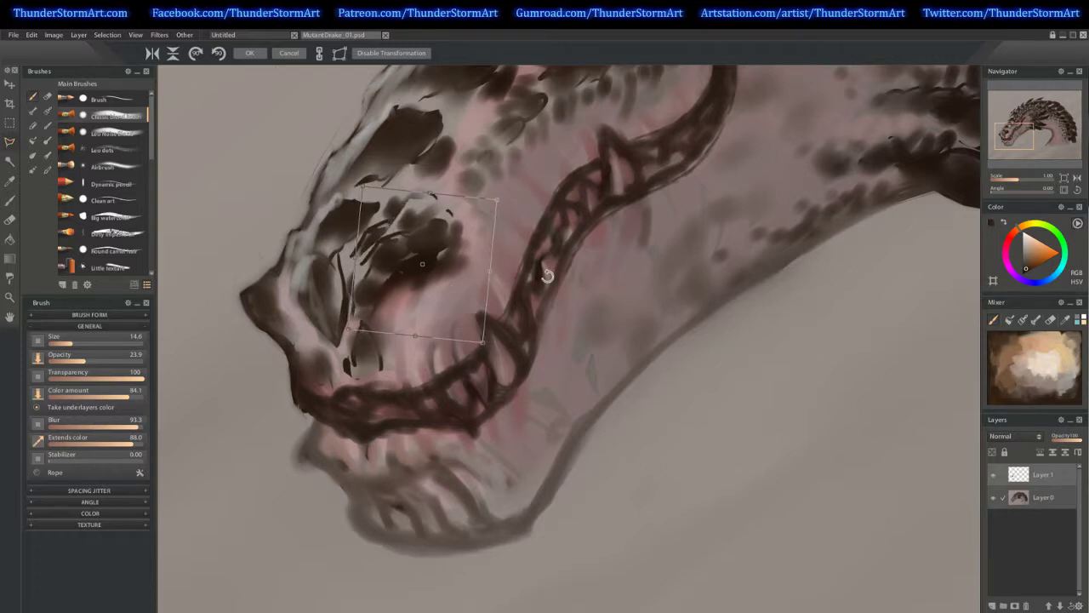
{"action": "left_click_drag", "start_coordinate": [548, 274], "coordinate": [492, 297]}
{"action": "key", "text": "Return"}
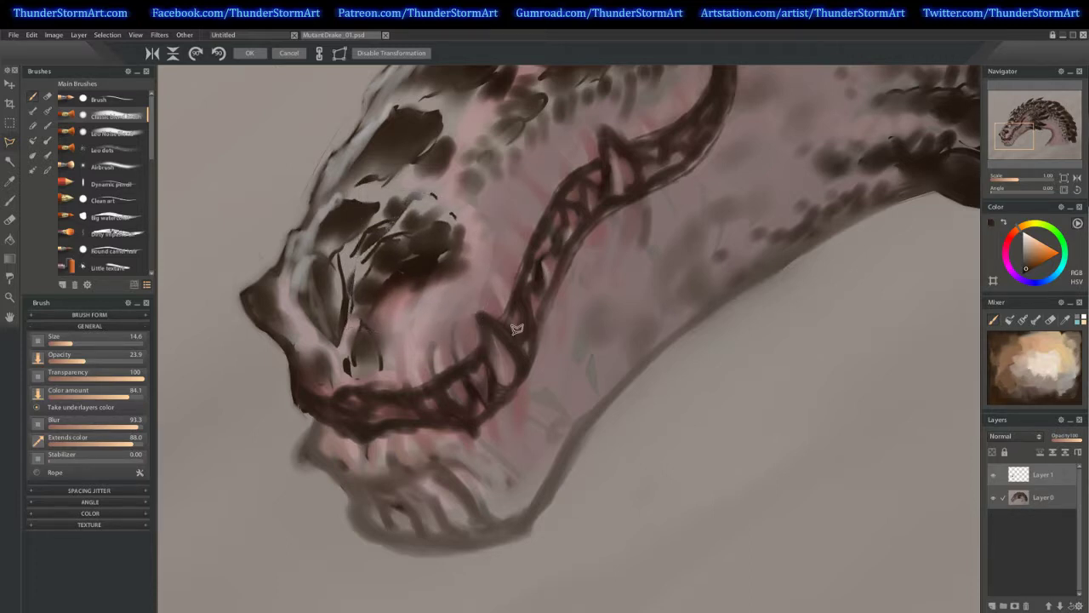
Blend the moved nostril's upper and front edges into the snout with sampled tones, using a larger brush of size 21.9
{"action": "key", "text": "b"}
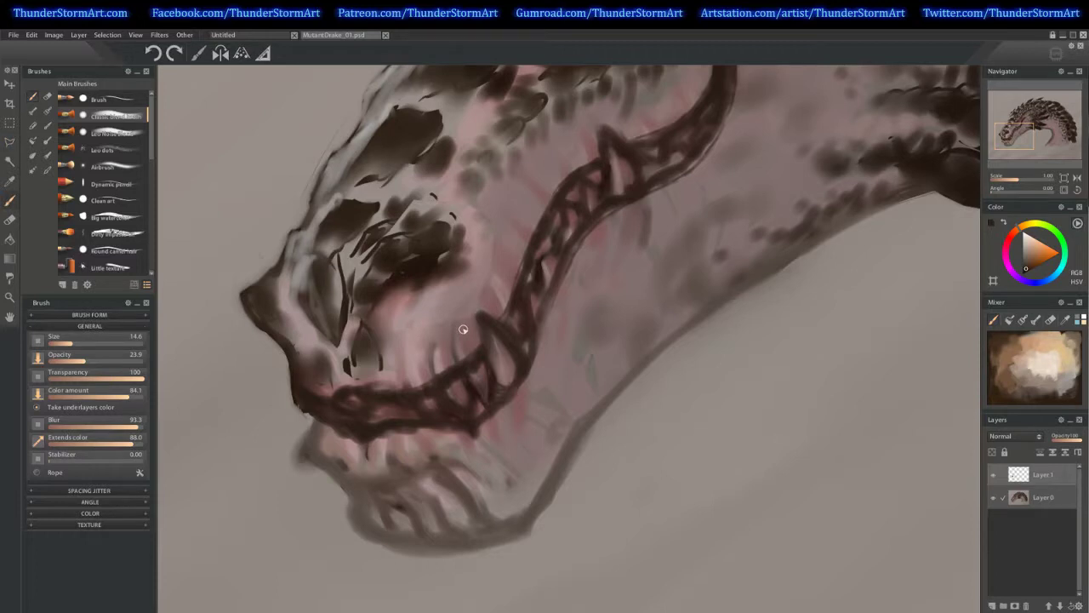
{"action": "key", "text": "]"}
{"action": "left_click", "coordinate": [387, 232], "text": "alt"}
{"action": "left_click_drag", "start_coordinate": [391, 231], "coordinate": [356, 264]}
{"action": "mouse_move", "coordinate": [405, 213]}
{"action": "left_mouse_down"}
{"action": "mouse_move", "coordinate": [360, 245]}
{"action": "mouse_move", "coordinate": [399, 217]}
{"action": "left_mouse_up"}
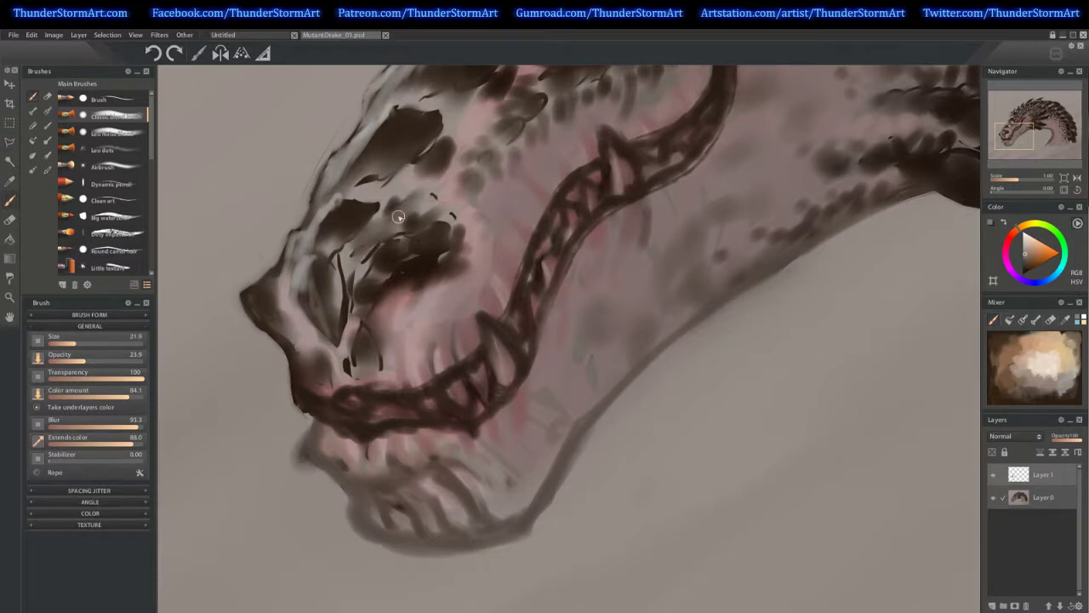
{"action": "left_click_drag", "start_coordinate": [348, 279], "coordinate": [354, 306]}
Sample dark and pinkish skin tones and soften the skin below and behind the nostril
{"action": "left_click", "coordinate": [366, 319], "text": "alt"}
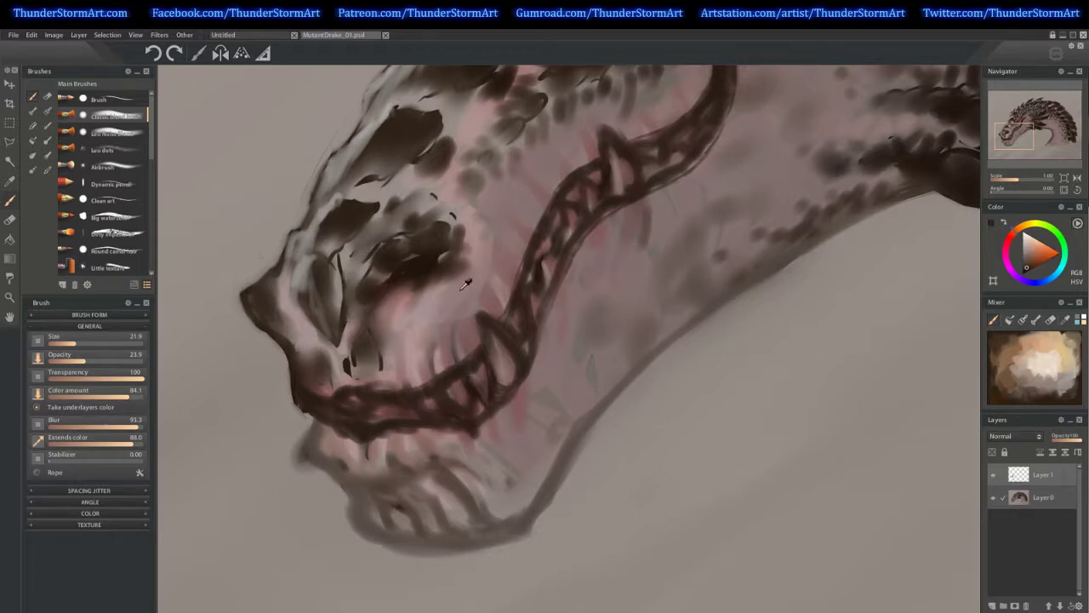
{"action": "left_click", "coordinate": [440, 316], "text": "alt"}
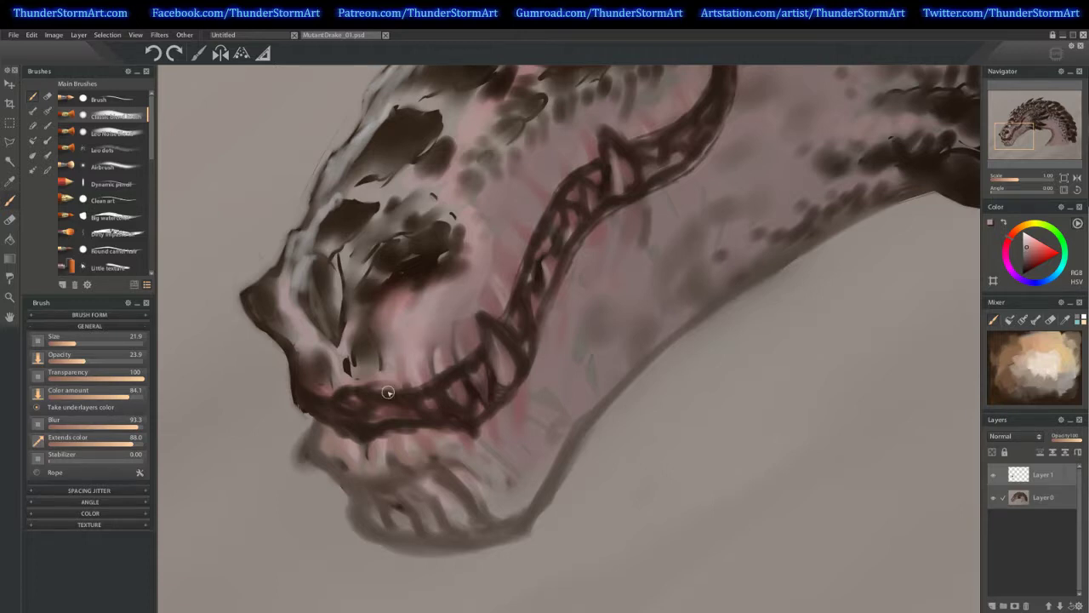
{"action": "mouse_move", "coordinate": [462, 313]}
{"action": "left_mouse_down"}
{"action": "mouse_move", "coordinate": [459, 333]}
{"action": "mouse_move", "coordinate": [457, 314]}
{"action": "left_mouse_up"}
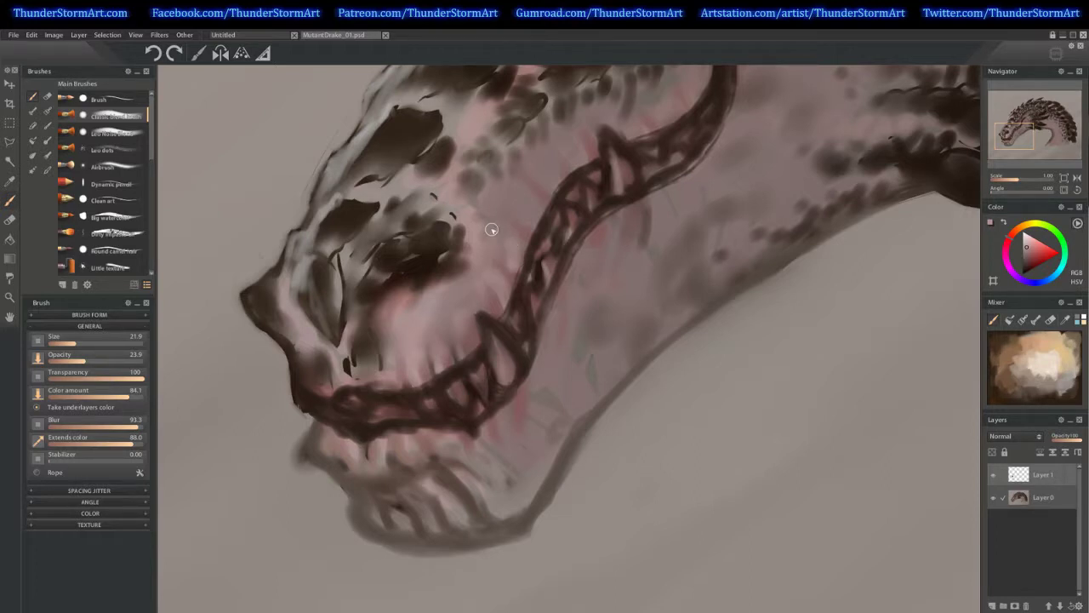
{"action": "left_click", "coordinate": [357, 216], "text": "alt"}
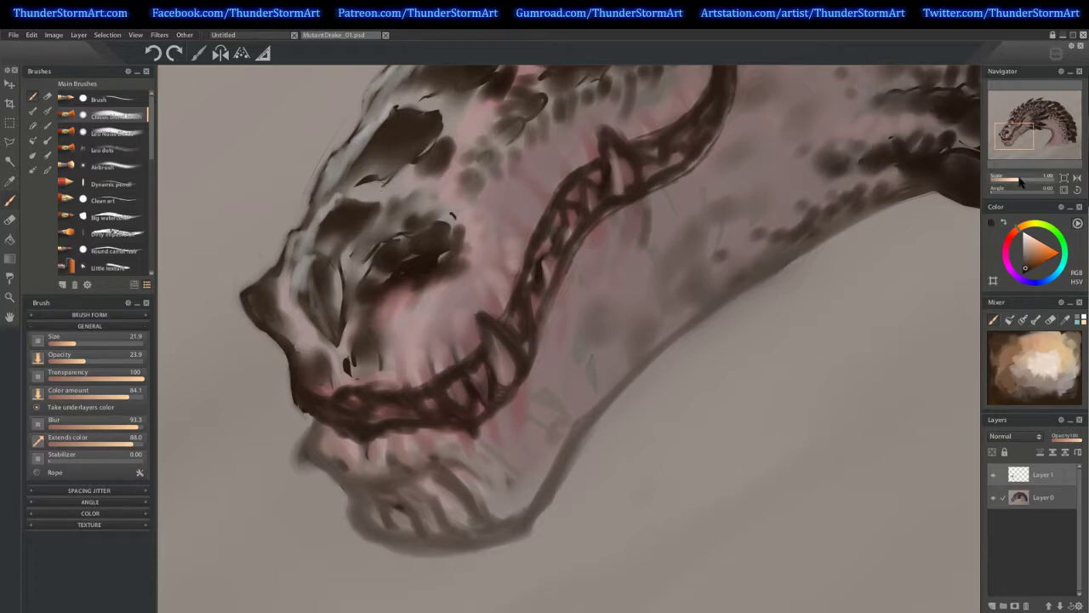
Sample the background tone and refine the outline of the small spikes along the forehead
{"action": "left_click_drag", "start_coordinate": [1019, 180], "coordinate": [1016, 181]}
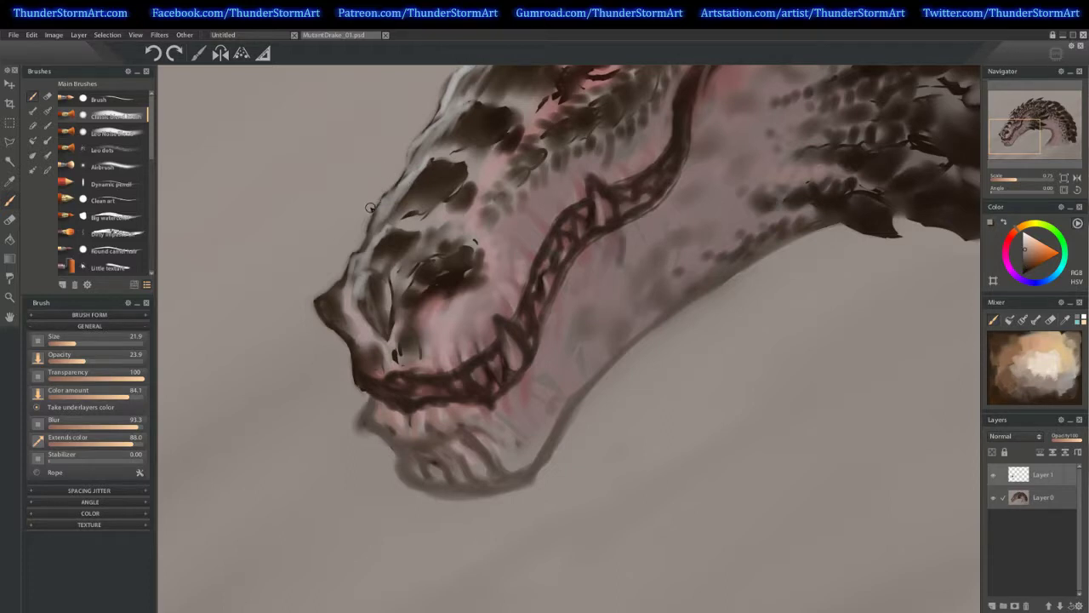
{"action": "scroll", "coordinate": [370, 208], "scroll_direction": "up", "scroll_amount": 2}
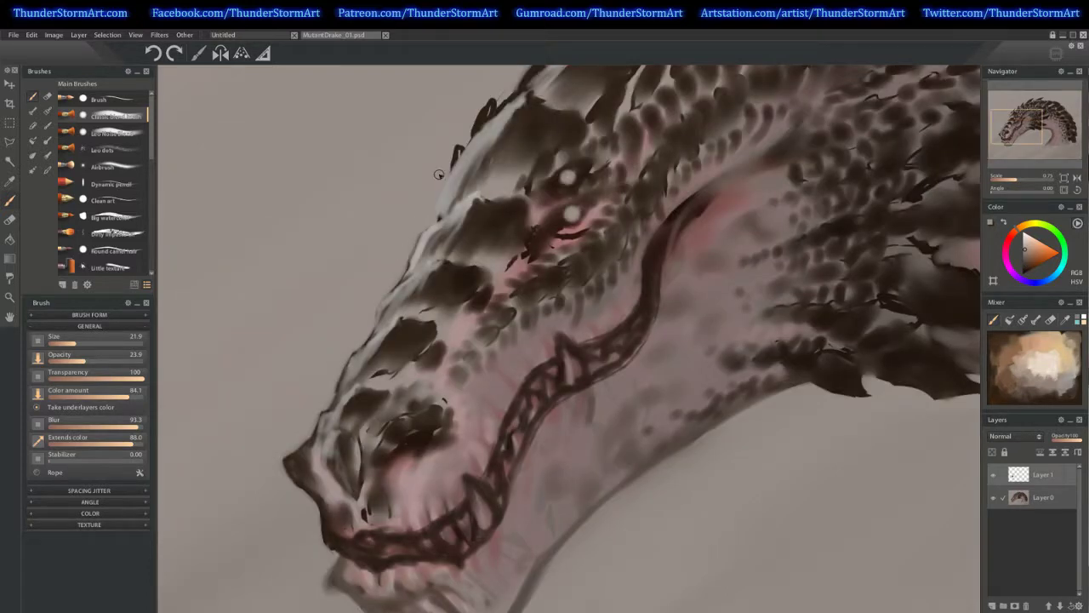
{"action": "left_click_drag", "start_coordinate": [512, 153], "coordinate": [461, 285]}
{"action": "left_click", "coordinate": [438, 238], "text": "alt"}
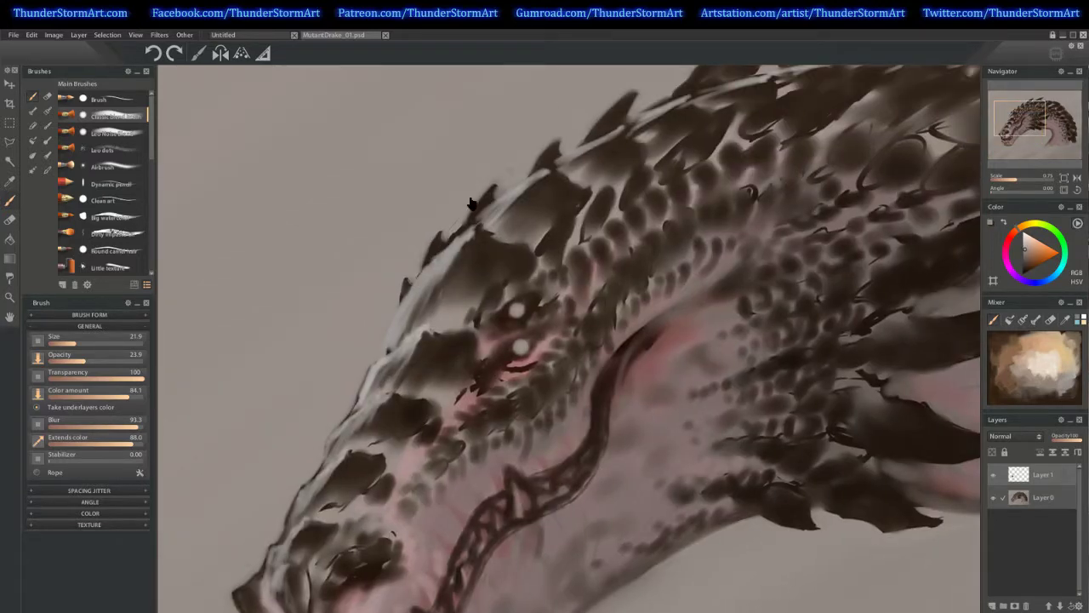
{"action": "mouse_move", "coordinate": [473, 204]}
{"action": "left_mouse_down"}
{"action": "mouse_move", "coordinate": [346, 264]}
{"action": "mouse_move", "coordinate": [340, 293]}
{"action": "left_mouse_up"}
{"action": "left_click", "coordinate": [321, 307], "text": "alt"}
Reduce the brush to size 10.4, sample a pale tone and edge the small crest spikes with thin rim light
{"action": "key", "text": "bracketleft"}
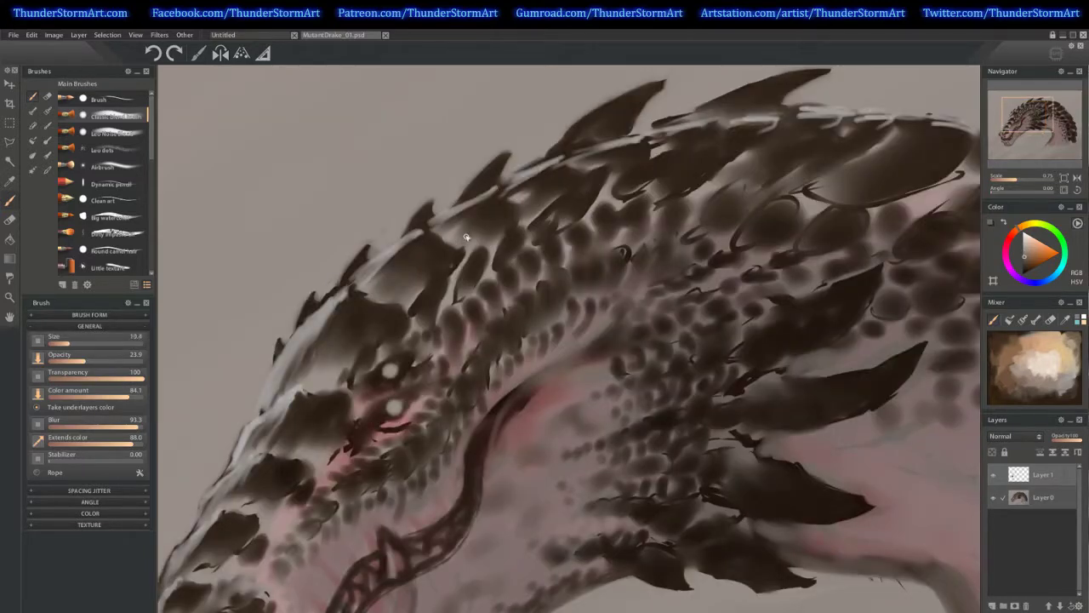
{"action": "key", "text": "bracketleft"}
{"action": "key", "text": "bracketleft"}
{"action": "key", "text": "bracketleft"}
{"action": "left_click", "coordinate": [398, 243], "text": "alt"}
{"action": "left_click", "coordinate": [1046, 361], "text": "alt"}
{"action": "left_click_drag", "start_coordinate": [338, 265], "coordinate": [363, 238]}
{"action": "key", "text": "ctrl+z"}
{"action": "left_click", "coordinate": [407, 253], "text": "alt"}
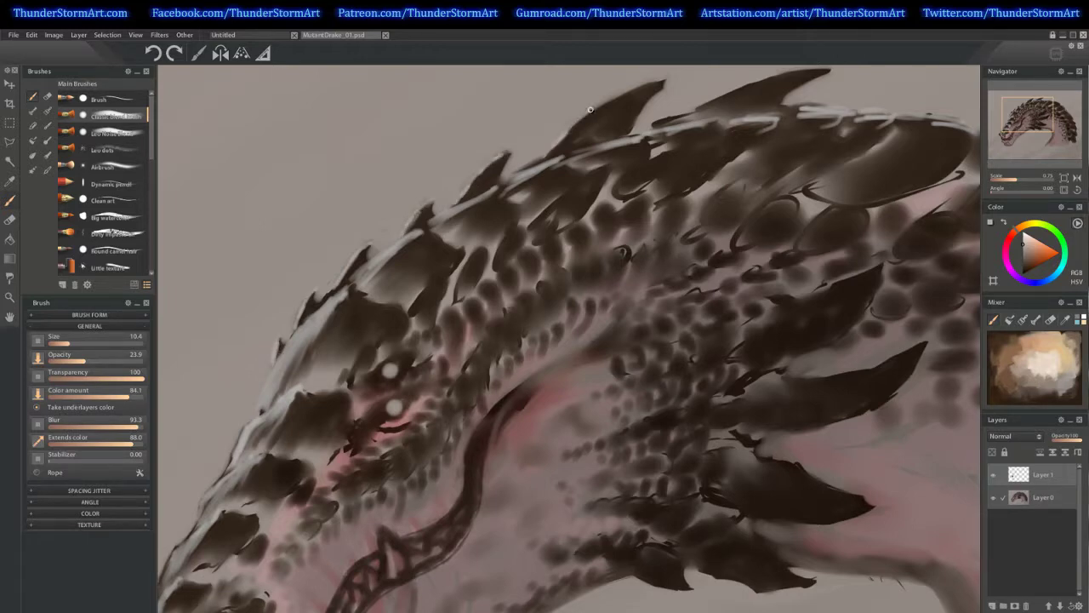
Paint pale rim highlights along the two large crest spikes and the upper edge of the big scale behind them
{"action": "left_click_drag", "start_coordinate": [573, 126], "coordinate": [663, 82]}
{"action": "mouse_move", "coordinate": [708, 111]}
{"action": "left_mouse_down"}
{"action": "mouse_move", "coordinate": [657, 170]}
{"action": "mouse_move", "coordinate": [619, 178]}
{"action": "mouse_move", "coordinate": [747, 127]}
{"action": "left_mouse_up"}
{"action": "left_click_drag", "start_coordinate": [629, 172], "coordinate": [595, 189]}
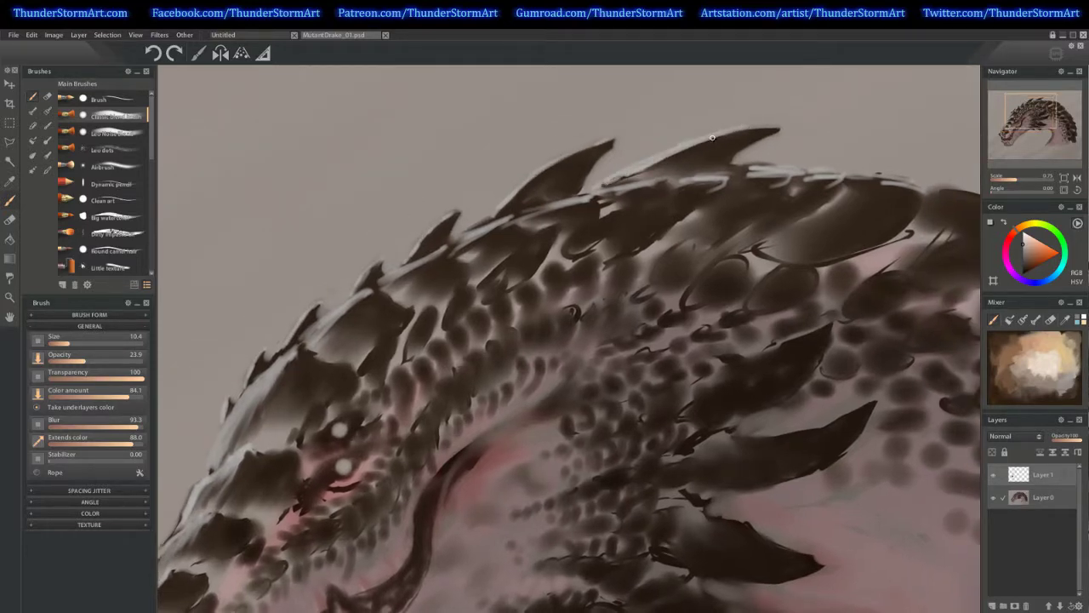
{"action": "mouse_move", "coordinate": [880, 229]}
{"action": "left_mouse_down"}
{"action": "mouse_move", "coordinate": [753, 201]}
{"action": "mouse_move", "coordinate": [885, 160]}
{"action": "mouse_move", "coordinate": [831, 158]}
{"action": "mouse_move", "coordinate": [690, 240]}
{"action": "mouse_move", "coordinate": [755, 173]}
{"action": "left_mouse_up"}
{"action": "left_click_drag", "start_coordinate": [660, 223], "coordinate": [813, 159]}
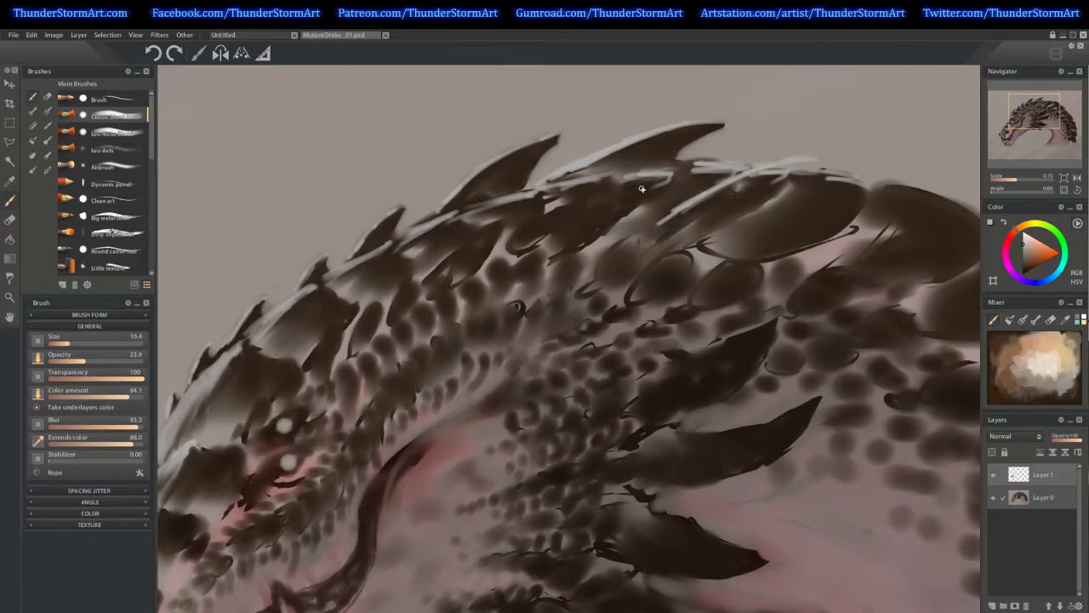
Add pale edge highlights to the row of elongated scales beneath the crest spikes
{"action": "left_click_drag", "start_coordinate": [619, 190], "coordinate": [577, 211]}
{"action": "left_click_drag", "start_coordinate": [696, 167], "coordinate": [534, 222]}
{"action": "left_click_drag", "start_coordinate": [509, 245], "coordinate": [560, 208]}
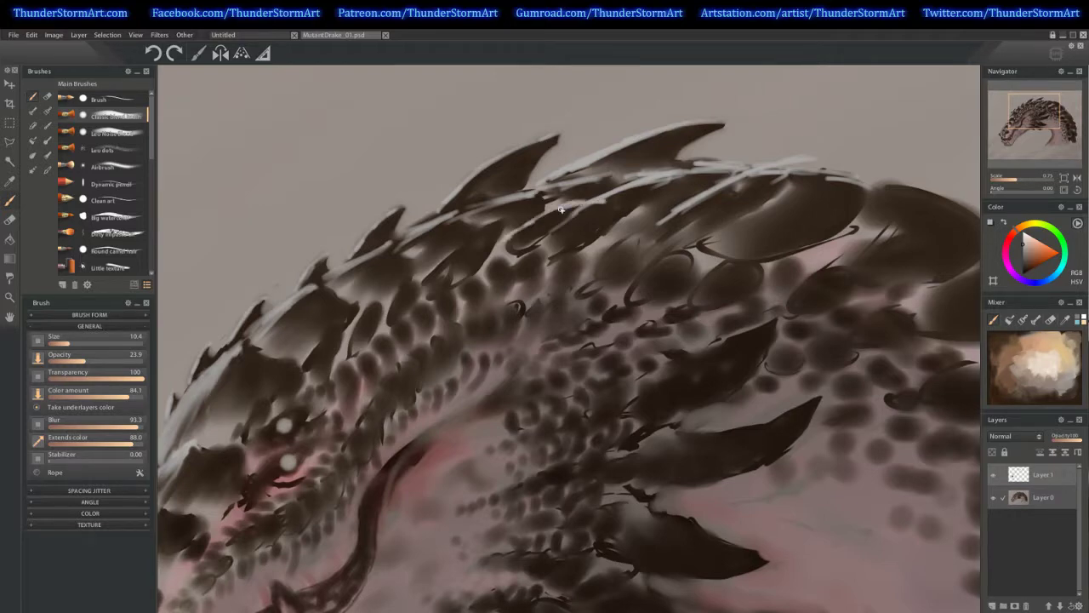
{"action": "mouse_move", "coordinate": [428, 283]}
{"action": "left_mouse_down"}
{"action": "mouse_move", "coordinate": [472, 233]}
{"action": "mouse_move", "coordinate": [554, 195]}
{"action": "left_mouse_up"}
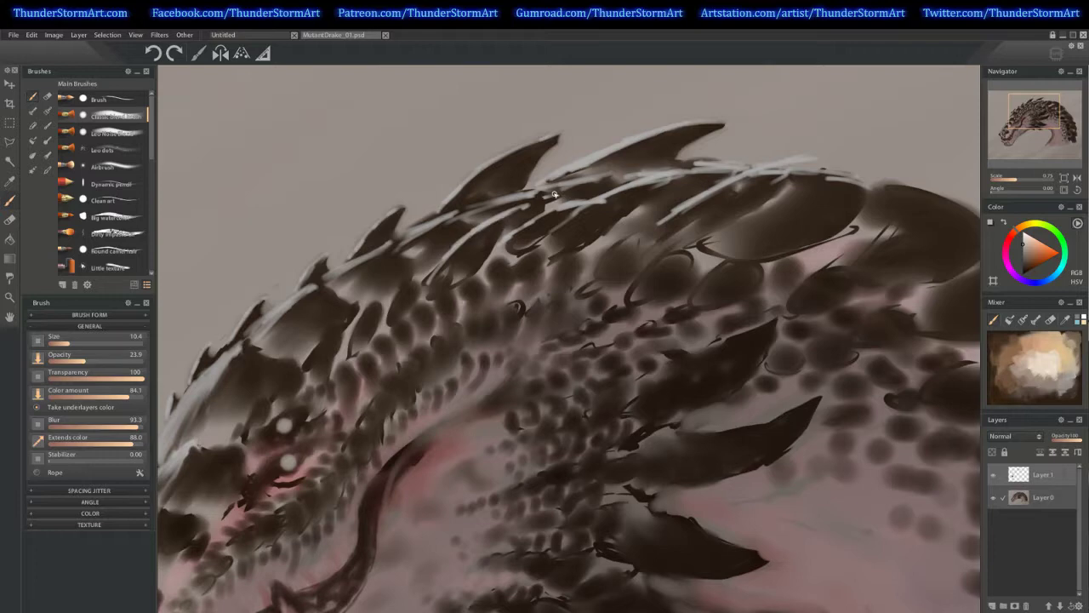
{"action": "left_click_drag", "start_coordinate": [394, 299], "coordinate": [437, 294]}
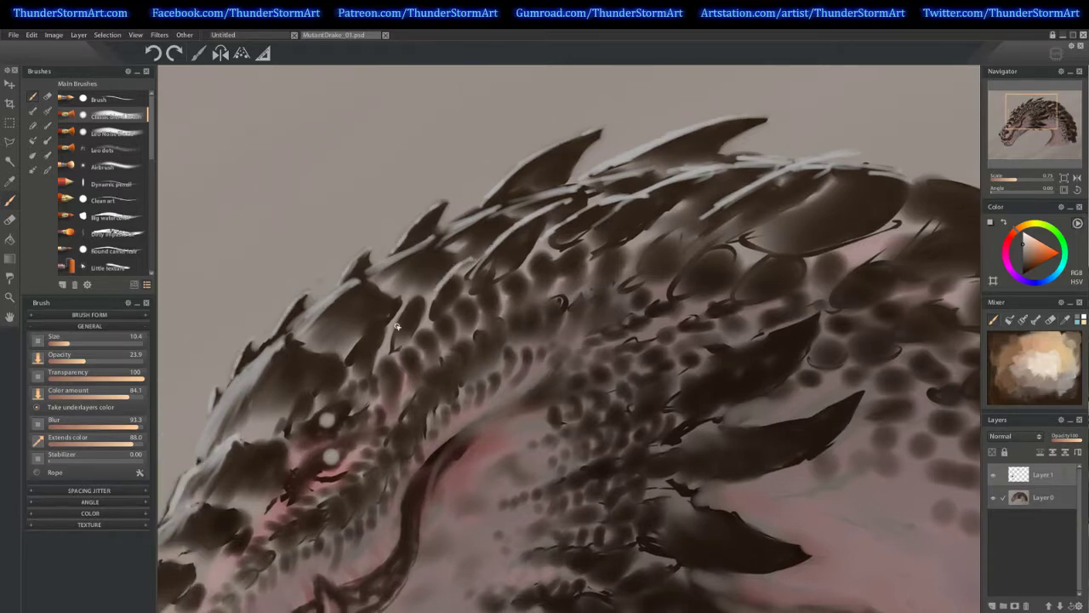
Paint thin pale highlights on the edges of the scales above and behind the eyes
{"action": "mouse_move", "coordinate": [390, 350]}
{"action": "left_mouse_down"}
{"action": "mouse_move", "coordinate": [409, 289]}
{"action": "mouse_move", "coordinate": [381, 314]}
{"action": "left_mouse_up"}
{"action": "left_click_drag", "start_coordinate": [331, 363], "coordinate": [293, 417]}
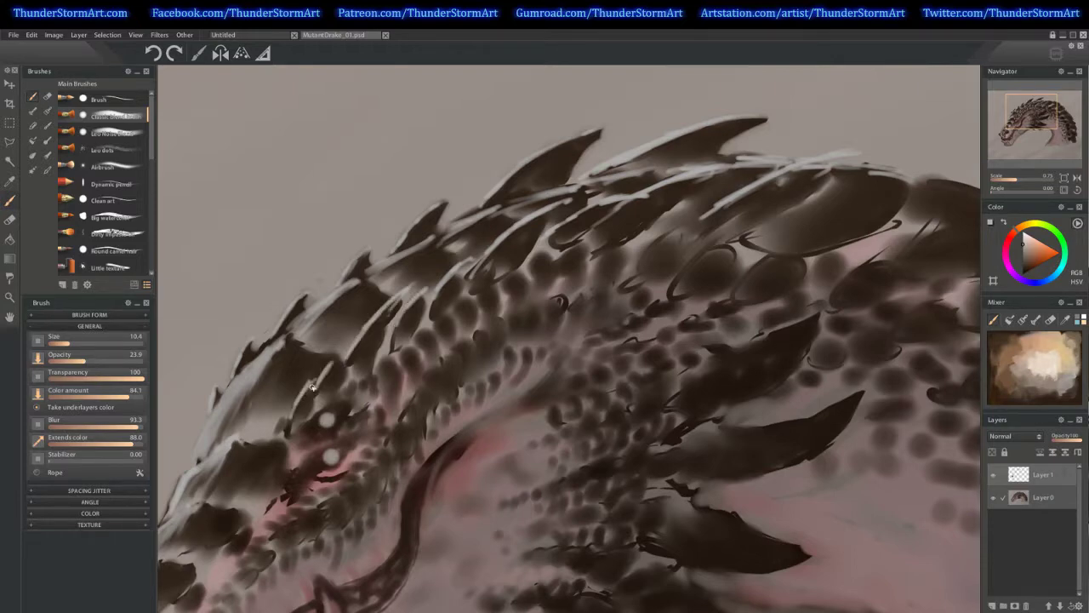
{"action": "left_click_drag", "start_coordinate": [312, 388], "coordinate": [412, 323]}
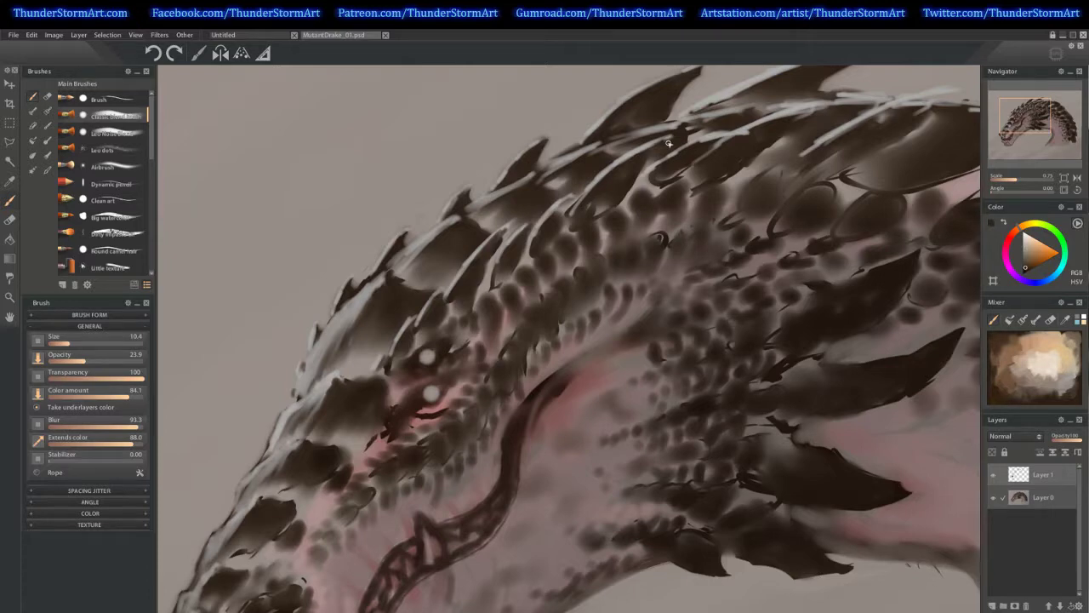
Deepen the shadows between the highlighted scales in sampled dark brown and define the pointed tip of the large top scale
{"action": "left_click_drag", "start_coordinate": [669, 144], "coordinate": [650, 159]}
{"action": "mouse_move", "coordinate": [717, 142]}
{"action": "left_mouse_down"}
{"action": "mouse_move", "coordinate": [749, 134]}
{"action": "mouse_move", "coordinate": [737, 136]}
{"action": "left_mouse_up"}
{"action": "mouse_move", "coordinate": [683, 179]}
{"action": "left_mouse_down"}
{"action": "mouse_move", "coordinate": [741, 135]}
{"action": "mouse_move", "coordinate": [677, 175]}
{"action": "left_mouse_up"}
{"action": "mouse_move", "coordinate": [760, 152]}
{"action": "left_mouse_down"}
{"action": "mouse_move", "coordinate": [662, 219]}
{"action": "mouse_move", "coordinate": [701, 197]}
{"action": "left_mouse_up"}
{"action": "left_click", "coordinate": [706, 189], "text": "alt"}
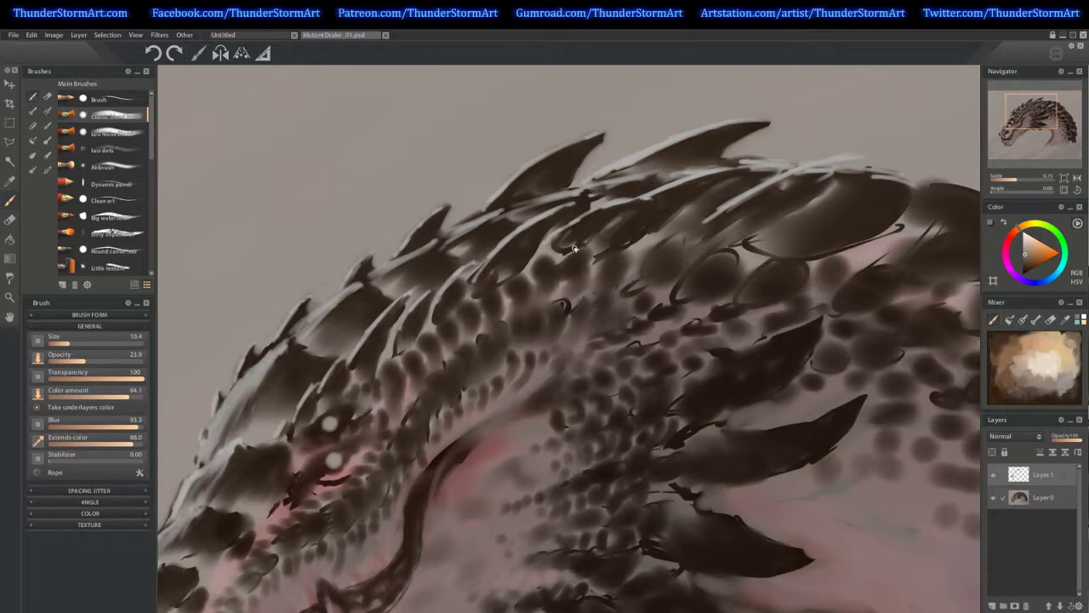
{"action": "left_click", "coordinate": [830, 189], "text": "alt"}
{"action": "mouse_move", "coordinate": [869, 161]}
{"action": "left_mouse_down"}
{"action": "mouse_move", "coordinate": [785, 185]}
{"action": "mouse_move", "coordinate": [806, 175]}
{"action": "left_mouse_up"}
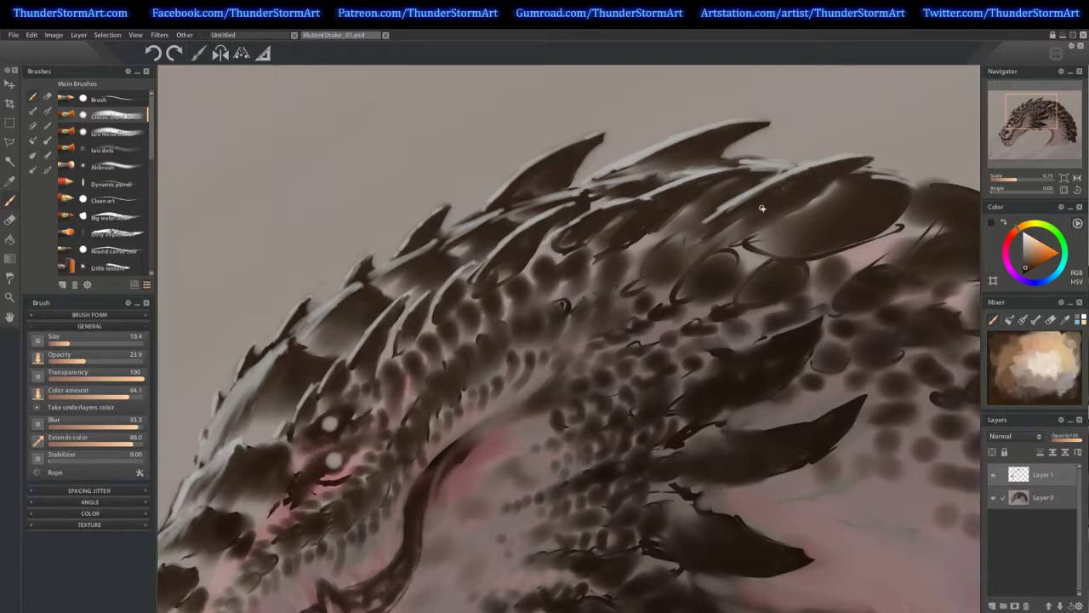
{"action": "left_click", "coordinate": [799, 167], "text": "alt"}
Lighten the large front fang hanging over the lower lip with a pale tone
{"action": "left_click_drag", "start_coordinate": [1016, 179], "coordinate": [1010, 181]}
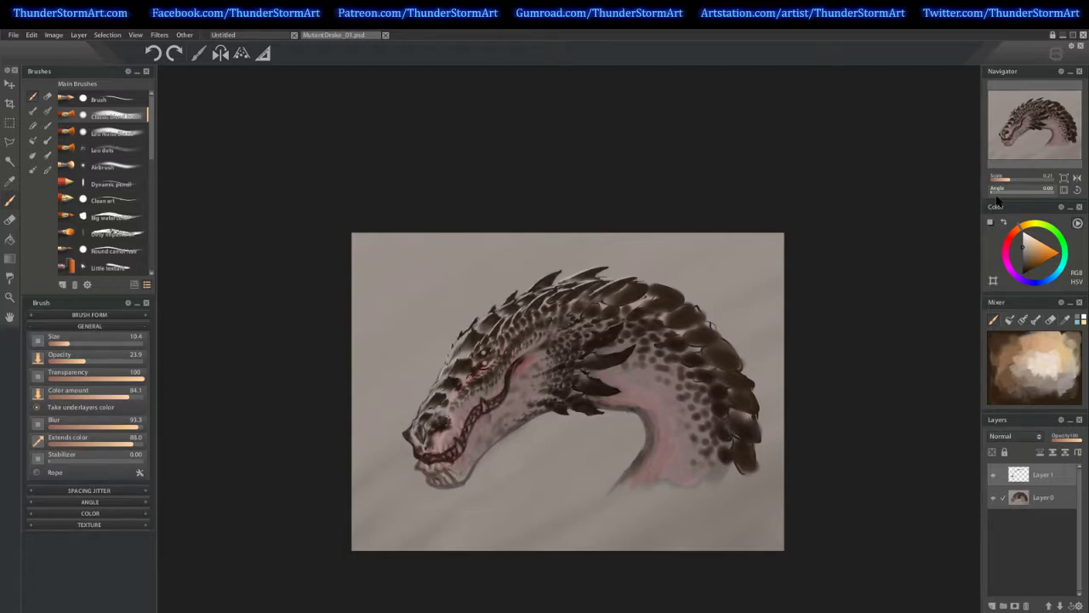
{"action": "left_click_drag", "start_coordinate": [1010, 180], "coordinate": [1015, 180]}
{"action": "left_click_drag", "start_coordinate": [1020, 130], "coordinate": [1012, 141]}
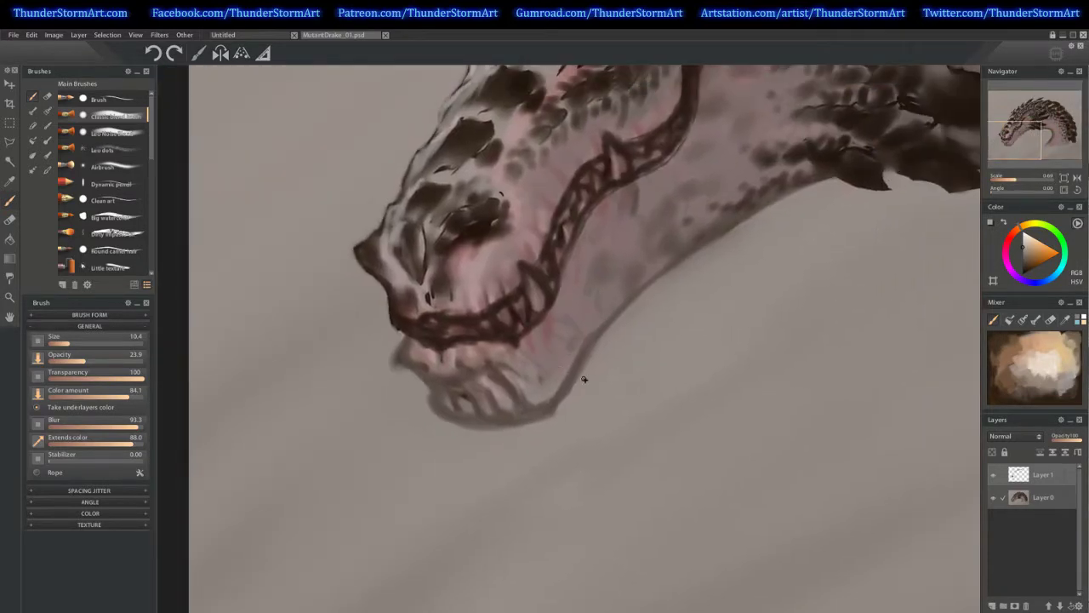
{"action": "left_click_drag", "start_coordinate": [501, 320], "coordinate": [514, 334]}
{"action": "left_click", "coordinate": [511, 332], "text": "alt"}
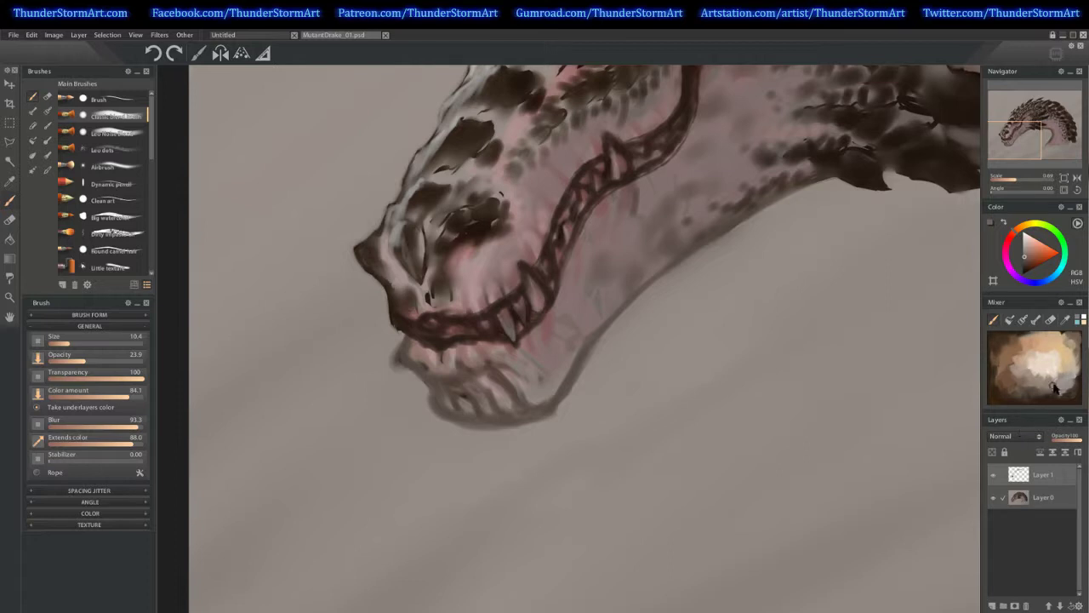
Pick a warm bone tone and fill in the individual teeth along the whole mouth line
{"action": "left_click", "coordinate": [1076, 353]}
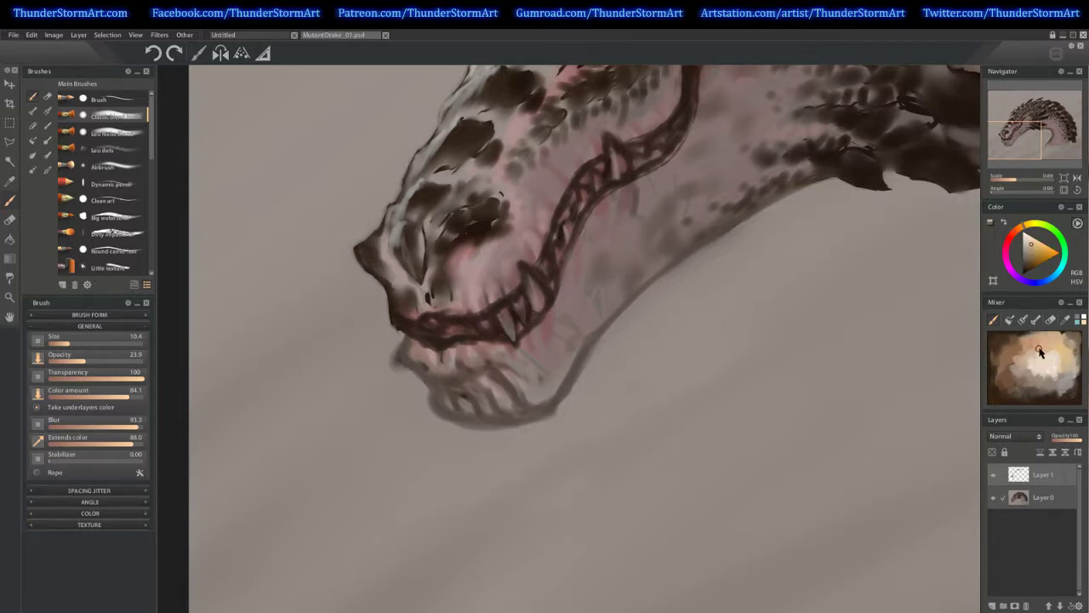
{"action": "left_click", "coordinate": [507, 318], "text": "alt"}
{"action": "left_click", "coordinate": [507, 318], "text": "alt"}
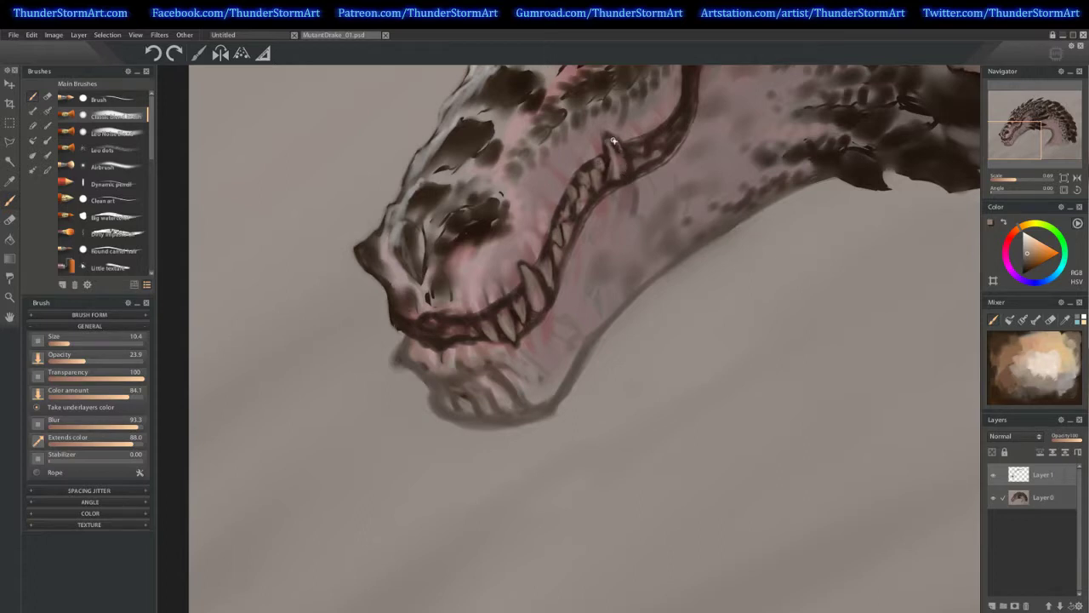
{"action": "mouse_move", "coordinate": [611, 145]}
{"action": "left_mouse_down"}
{"action": "mouse_move", "coordinate": [608, 187]}
{"action": "mouse_move", "coordinate": [623, 160]}
{"action": "mouse_move", "coordinate": [651, 151]}
{"action": "mouse_move", "coordinate": [640, 167]}
{"action": "mouse_move", "coordinate": [632, 156]}
{"action": "mouse_move", "coordinate": [637, 173]}
{"action": "mouse_move", "coordinate": [647, 155]}
{"action": "mouse_move", "coordinate": [638, 151]}
{"action": "mouse_move", "coordinate": [636, 181]}
{"action": "left_mouse_up"}
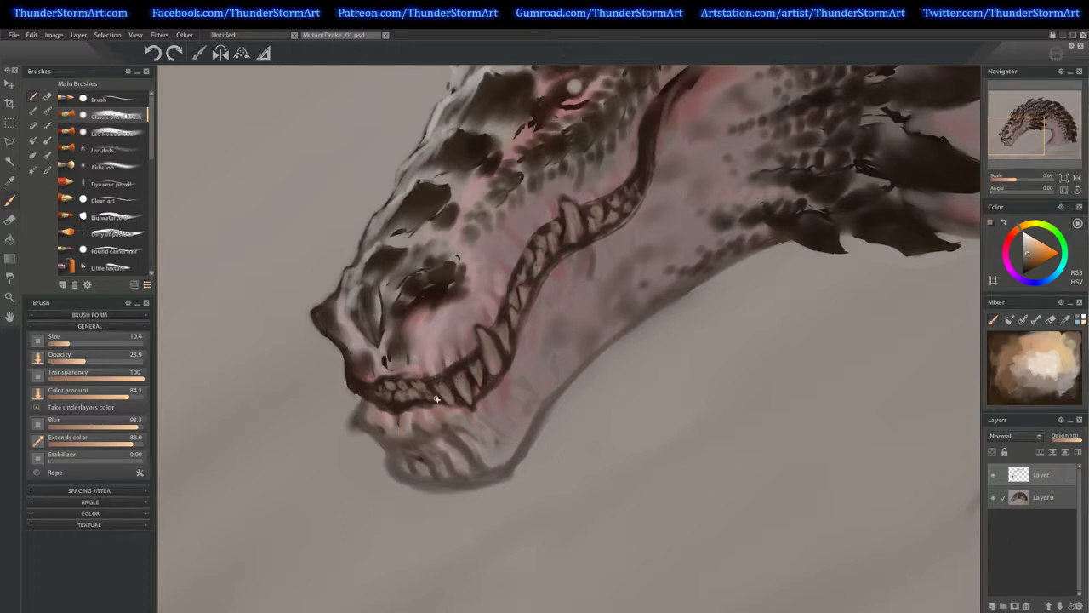
Redefine the lip line in sampled dark brown and tint the gums between the front fangs with a sampled reddish tone
{"action": "left_click", "coordinate": [1008, 179]}
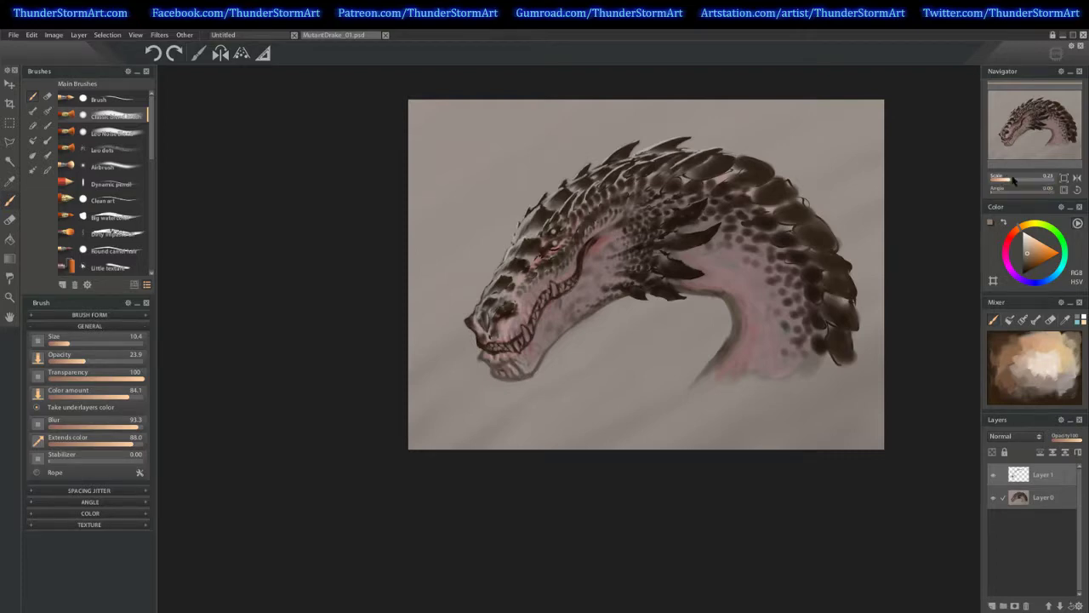
{"action": "left_click_drag", "start_coordinate": [1005, 179], "coordinate": [1016, 178]}
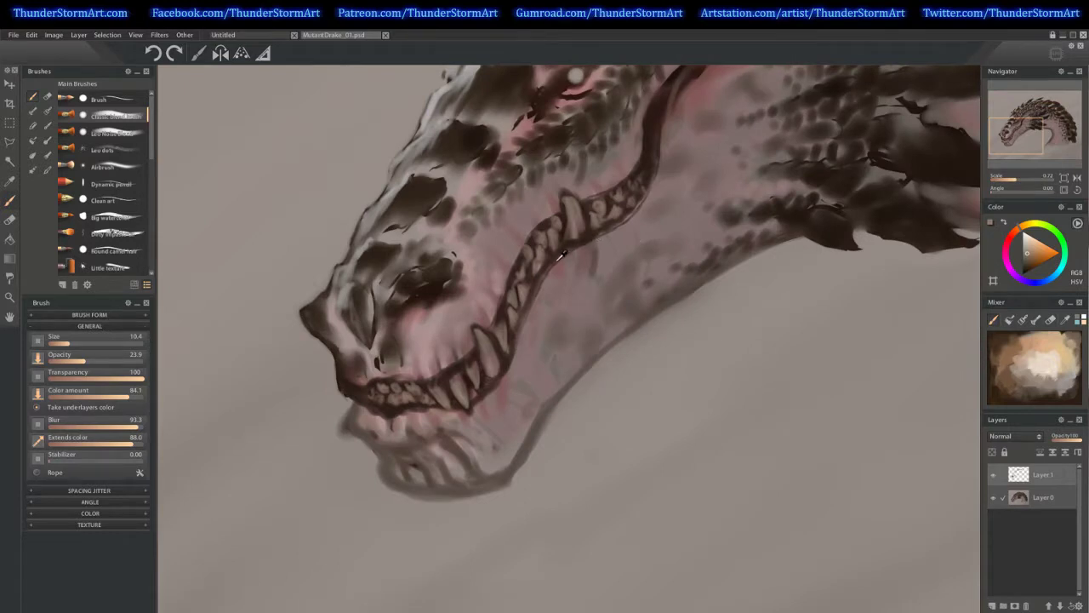
{"action": "left_click", "coordinate": [583, 228], "text": "alt"}
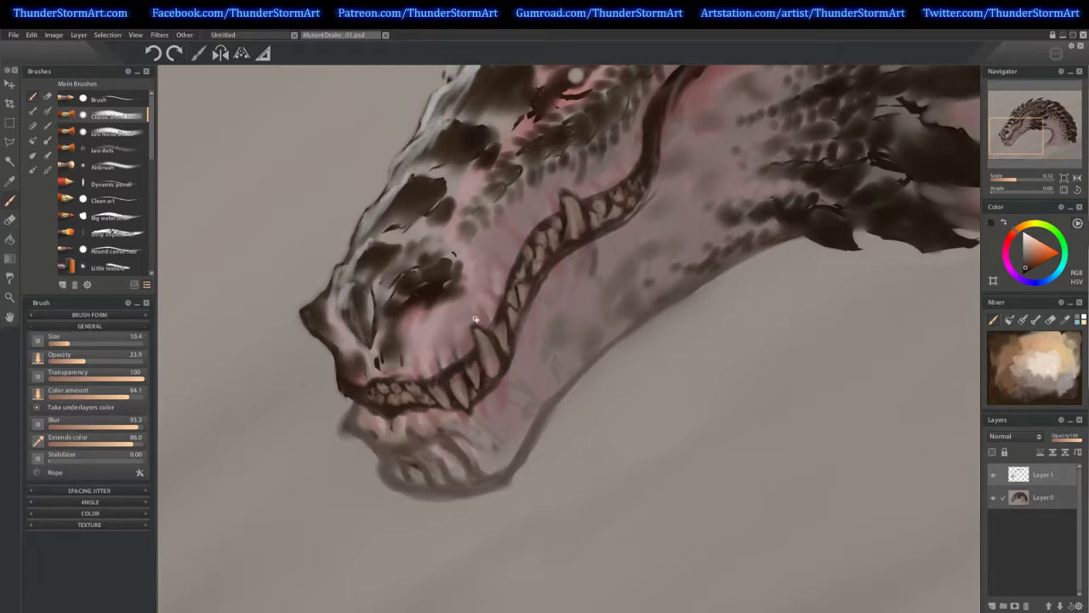
{"action": "left_click", "coordinate": [469, 367], "text": "alt"}
{"action": "left_click_drag", "start_coordinate": [477, 359], "coordinate": [452, 379]}
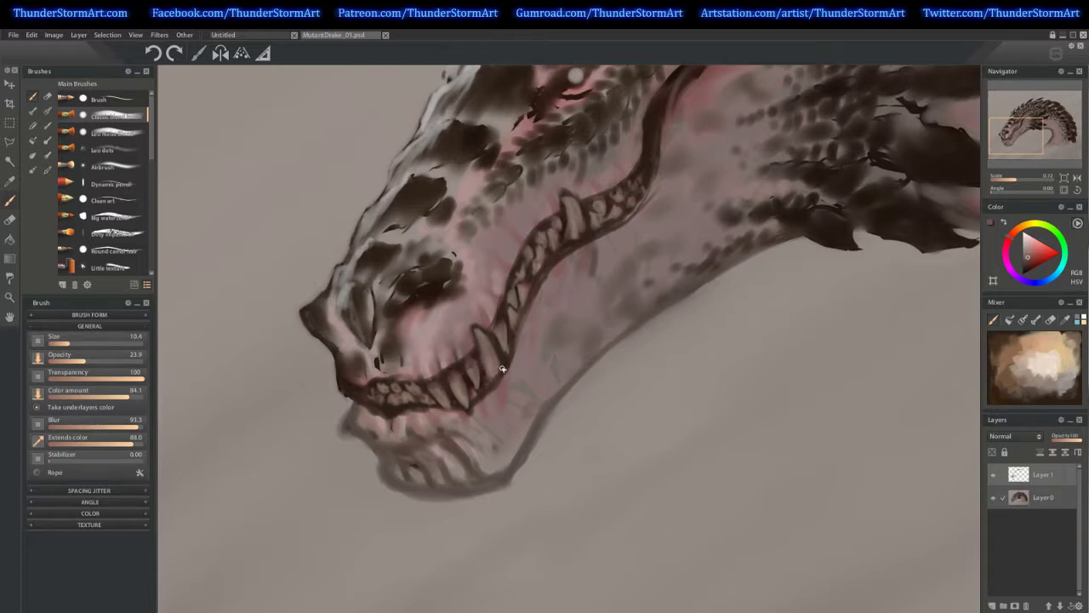
Darken the edges around the front fangs and shade the skin below the lower lip with a brush of size 26.4
{"action": "left_click", "coordinate": [437, 403], "text": "alt"}
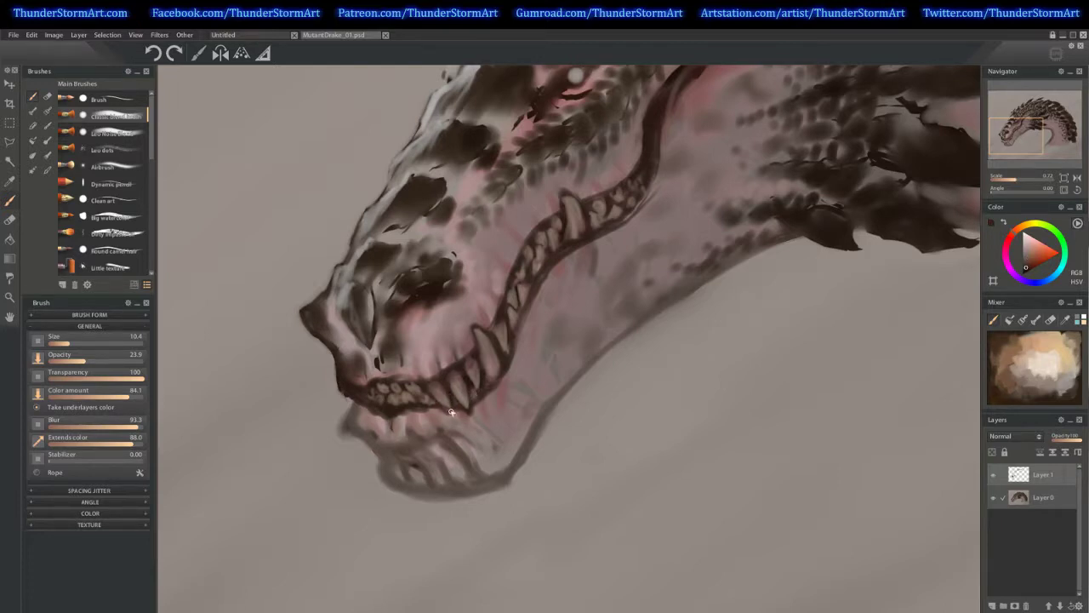
{"action": "left_click", "coordinate": [464, 383], "text": "alt"}
{"action": "left_click", "coordinate": [598, 231], "text": "alt"}
{"action": "key", "text": "bracketright"}
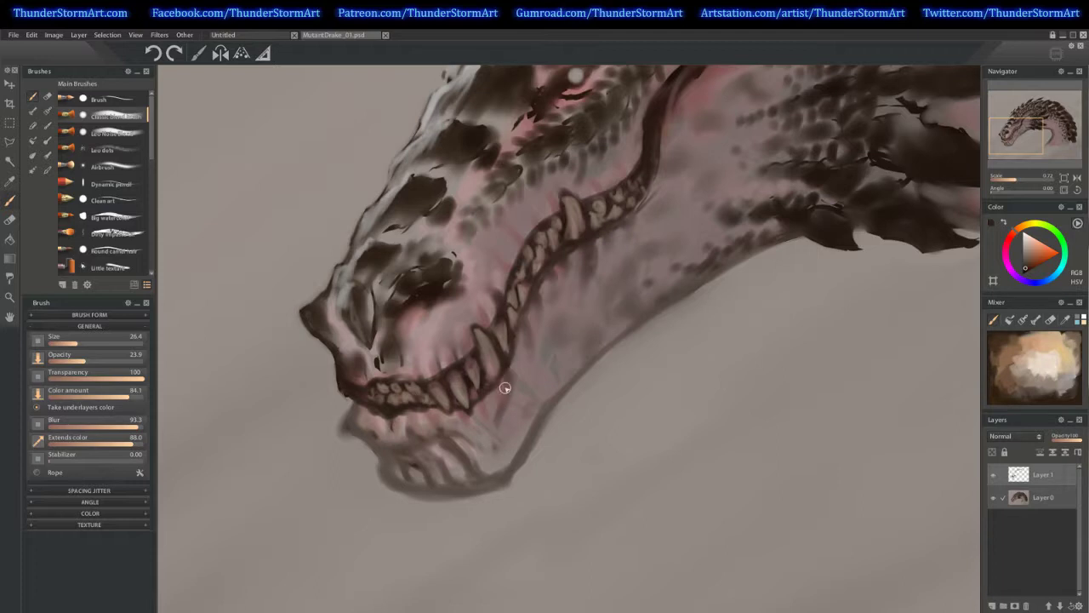
Tint the lower lip below the front fangs with a sampled reddish tone and touch up its edge in sampled dark brown
{"action": "left_click", "coordinate": [499, 407], "text": "alt"}
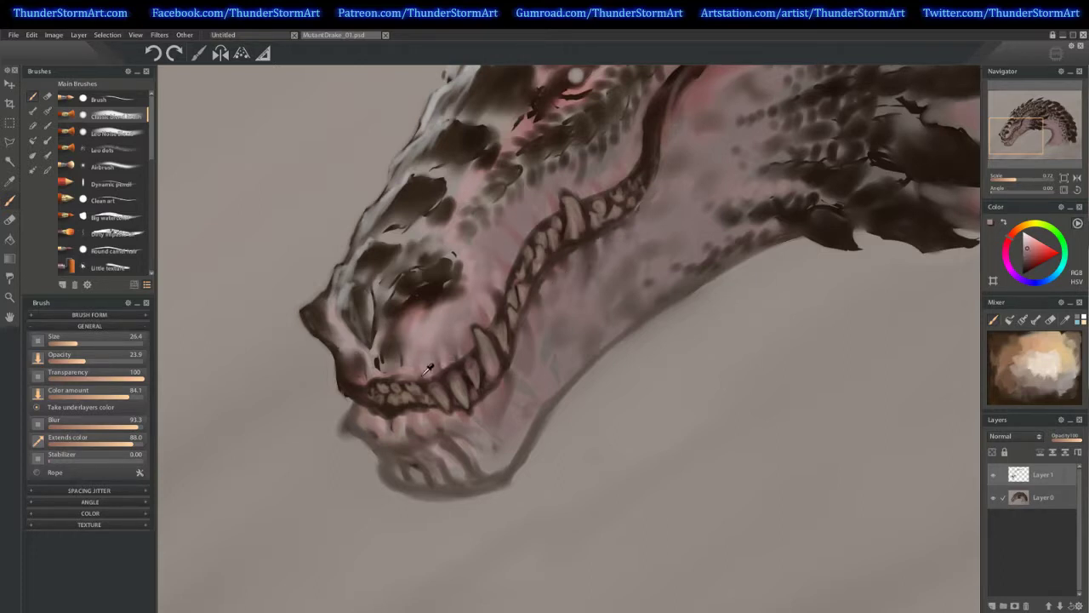
{"action": "left_click_drag", "start_coordinate": [383, 381], "coordinate": [347, 381]}
{"action": "mouse_move", "coordinate": [361, 436]}
{"action": "left_mouse_down"}
{"action": "mouse_move", "coordinate": [421, 416]}
{"action": "mouse_move", "coordinate": [409, 412]}
{"action": "mouse_move", "coordinate": [459, 412]}
{"action": "left_mouse_up"}
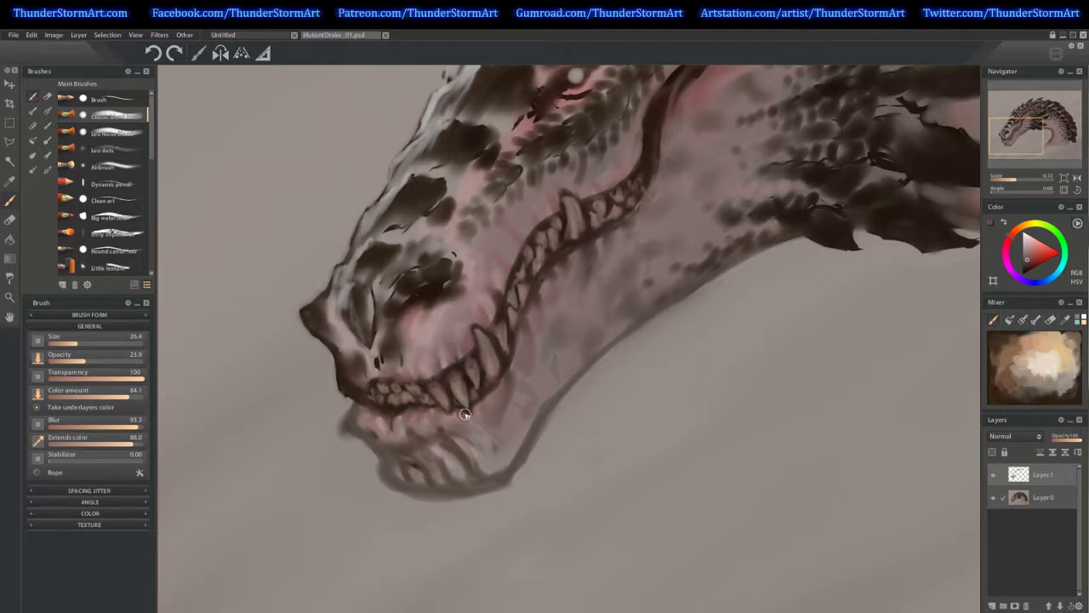
{"action": "left_click", "coordinate": [517, 350], "text": "alt"}
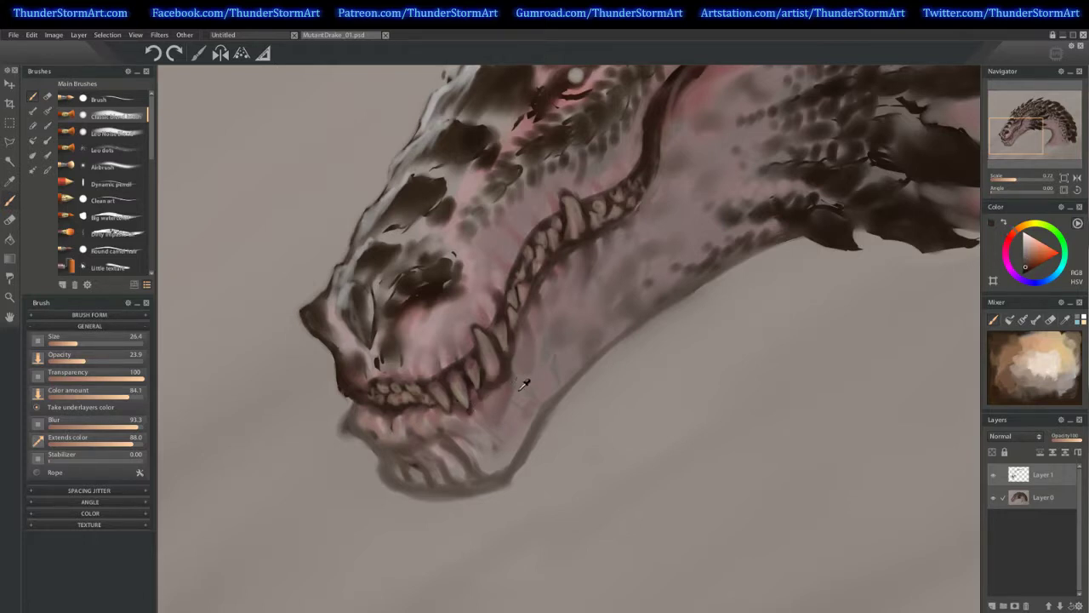
Paint reddish skin folds running from the jaw spikes down the inner throat, using tones sampled from the neck
{"action": "left_click_drag", "start_coordinate": [1019, 181], "coordinate": [1010, 186]}
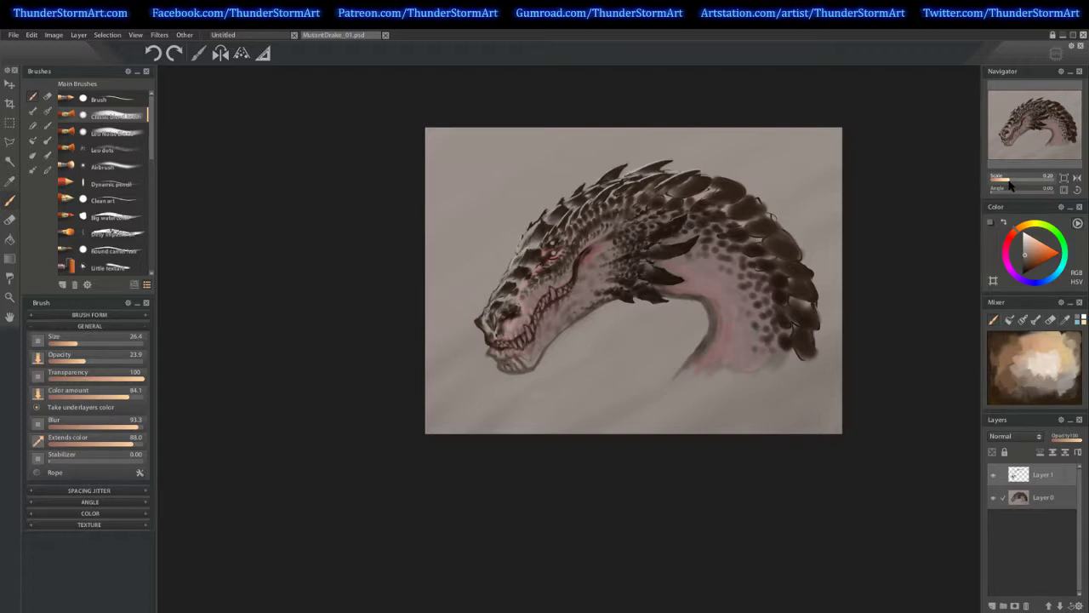
{"action": "left_click_drag", "start_coordinate": [1010, 181], "coordinate": [1012, 180]}
{"action": "left_click_drag", "start_coordinate": [807, 310], "coordinate": [560, 333]}
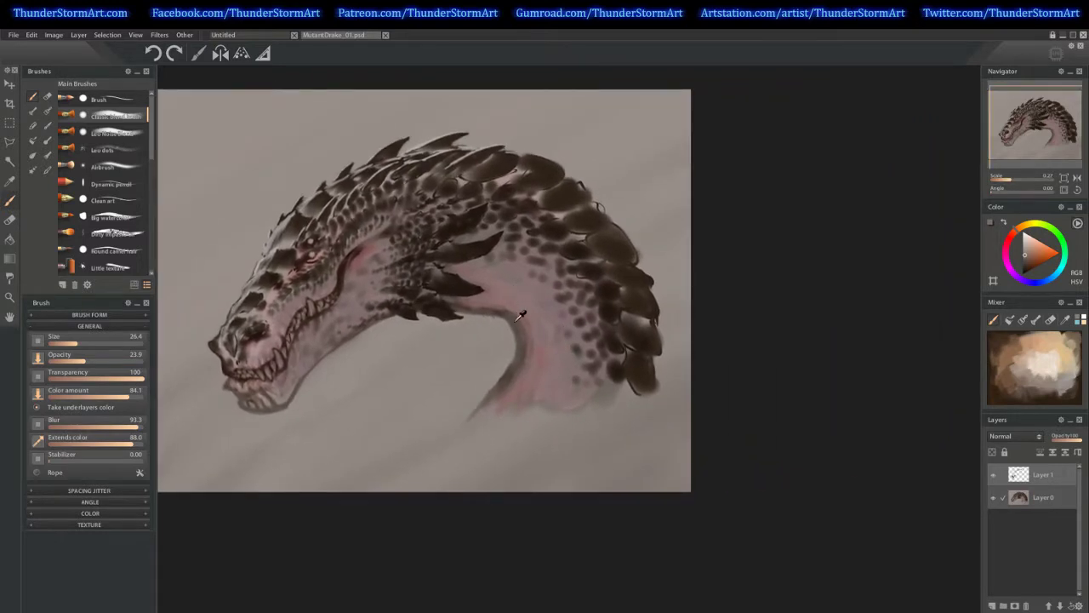
{"action": "left_click", "coordinate": [511, 302], "text": "alt"}
{"action": "mouse_move", "coordinate": [499, 308]}
{"action": "left_mouse_down"}
{"action": "mouse_move", "coordinate": [539, 334]}
{"action": "mouse_move", "coordinate": [539, 366]}
{"action": "left_mouse_up"}
{"action": "key", "text": "ctrl+z"}
{"action": "left_click", "coordinate": [544, 339], "text": "alt"}
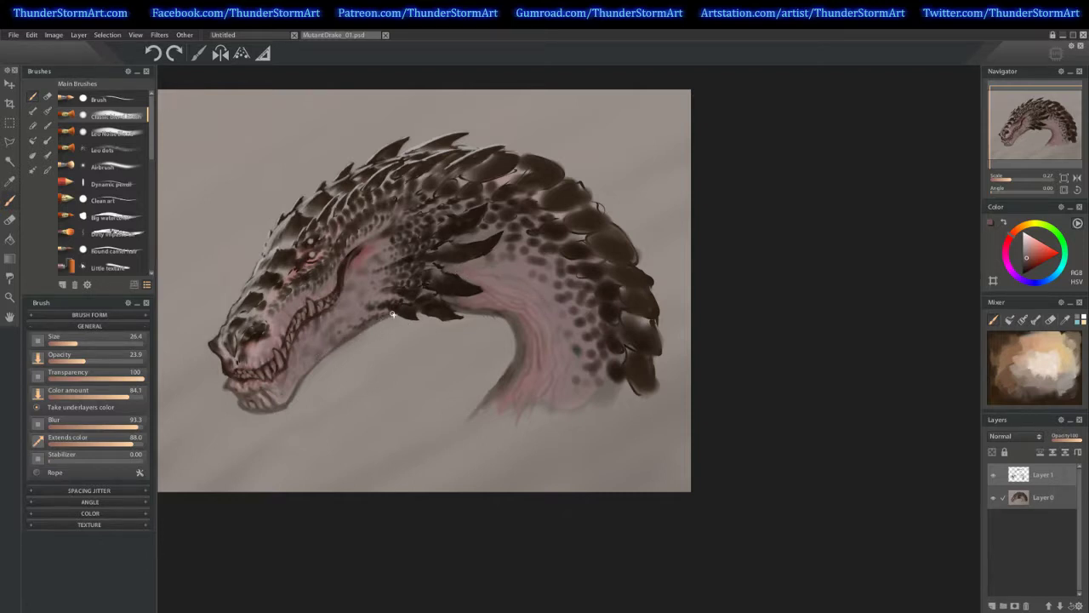
Paint a fringe of short spiky scales around the chin in sampled dark brown with a brush of about size 27
{"action": "left_click", "coordinate": [422, 293], "text": "alt"}
{"action": "key", "text": "["}
{"action": "key", "text": "bracketright"}
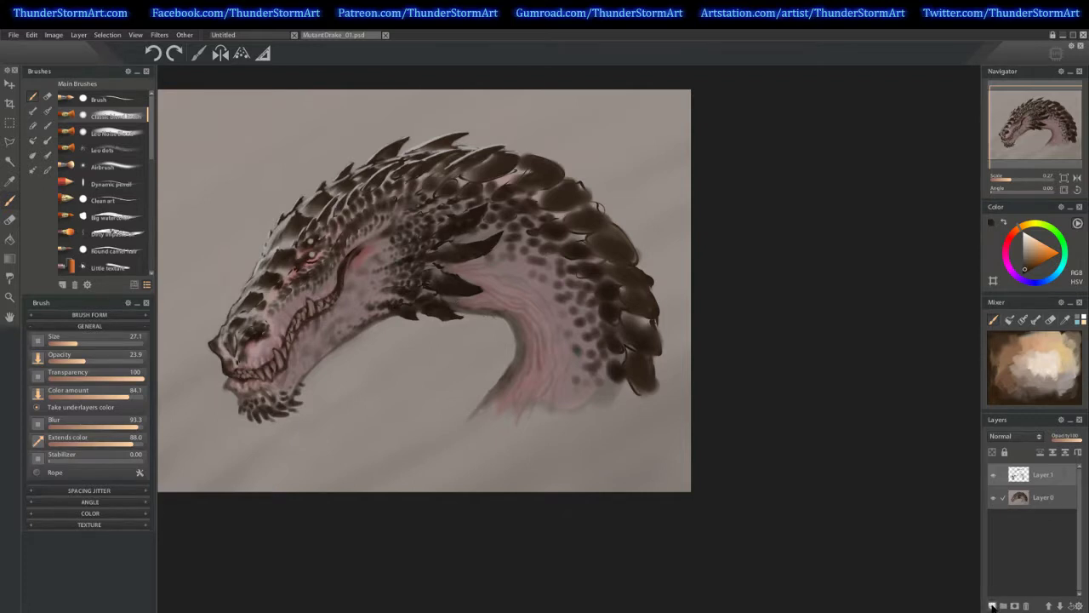
Merge Layer 1 into the base layer and add a new layer above it in Darken blend mode
{"action": "left_click", "coordinate": [993, 475]}
{"action": "left_click", "coordinate": [993, 475]}
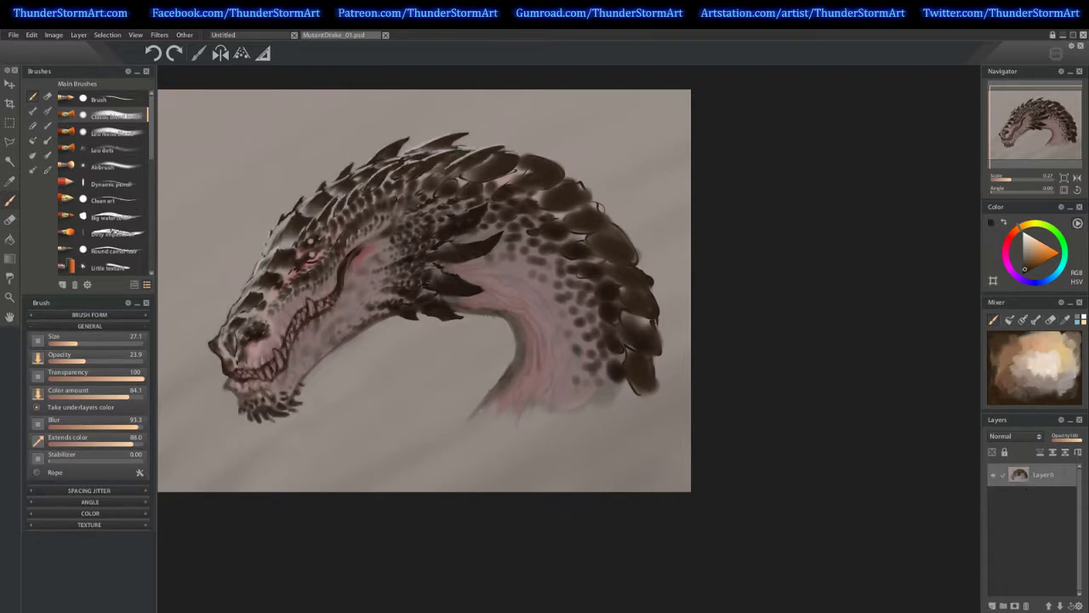
{"action": "left_click", "coordinate": [1021, 436]}
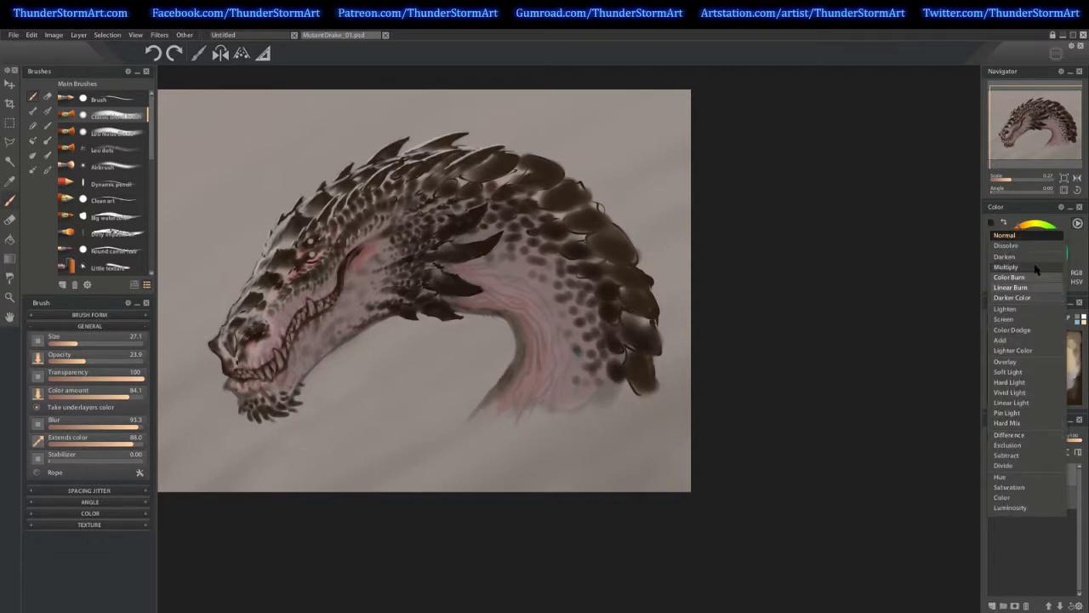
{"action": "left_click", "coordinate": [1006, 270]}
Shade the snout around the nostril and above the front teeth in dark brown with enlarged brushes, finishing at size 70.1
{"action": "key", "text": "]"}
{"action": "key", "text": "]"}
{"action": "key", "text": "]"}
{"action": "key", "text": "]"}
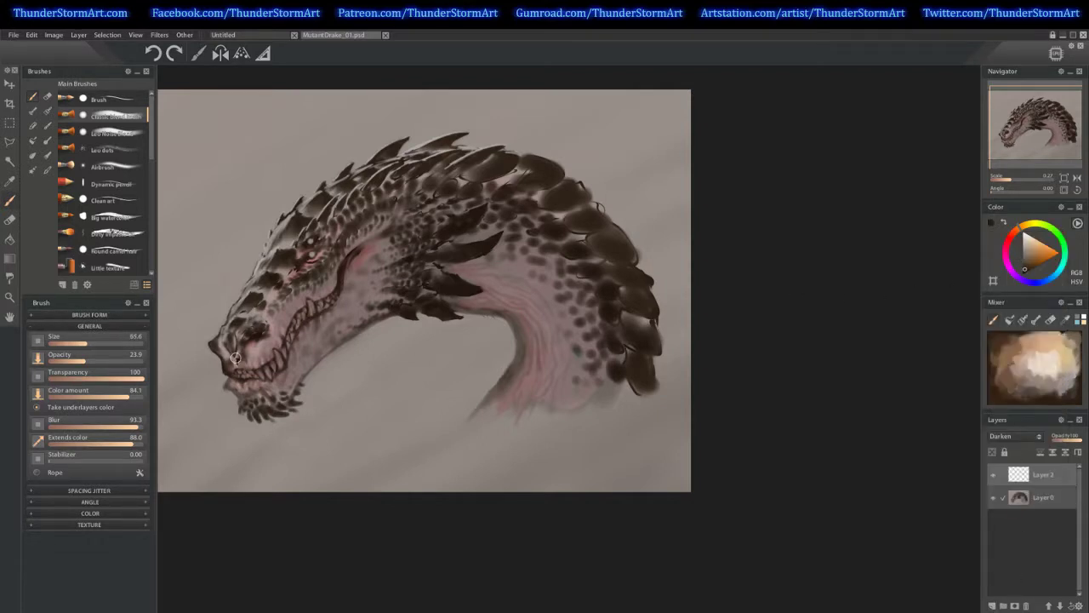
{"action": "left_click_drag", "start_coordinate": [228, 368], "coordinate": [216, 335]}
{"action": "key", "text": "]"}
{"action": "key", "text": "]"}
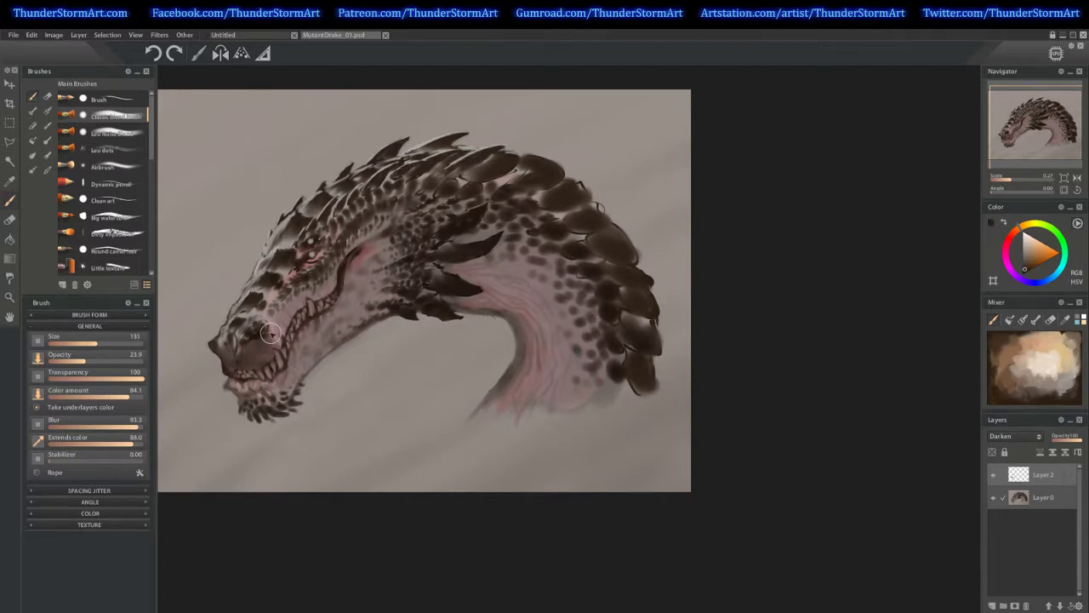
{"action": "key", "text": "bracketleft"}
{"action": "key", "text": "bracketleft"}
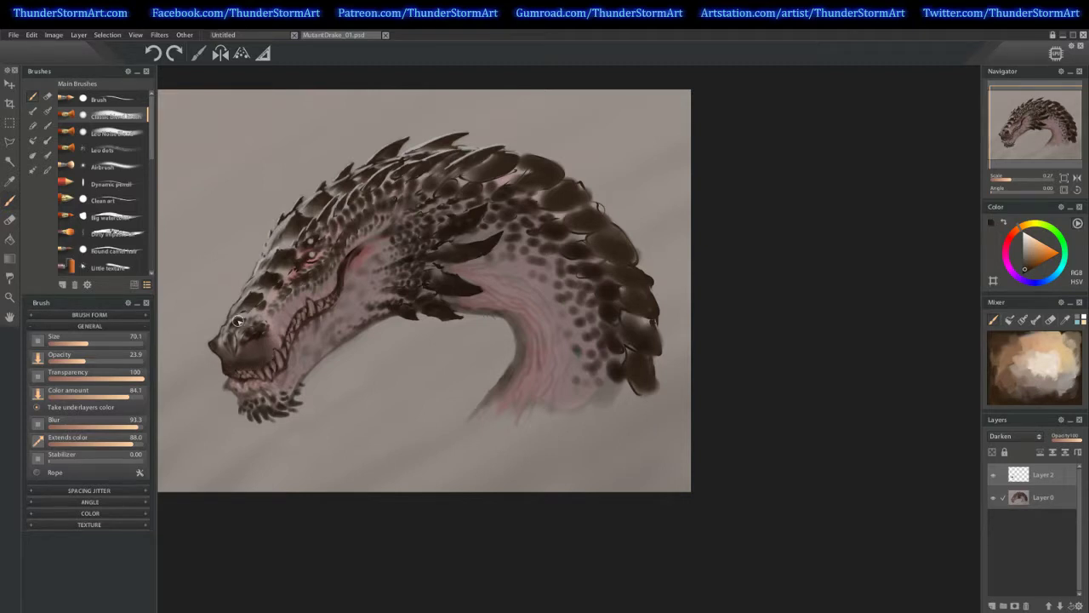
{"action": "mouse_move", "coordinate": [237, 362]}
{"action": "left_mouse_down"}
{"action": "mouse_move", "coordinate": [245, 321]}
{"action": "mouse_move", "coordinate": [243, 362]}
{"action": "mouse_move", "coordinate": [271, 346]}
{"action": "left_mouse_up"}
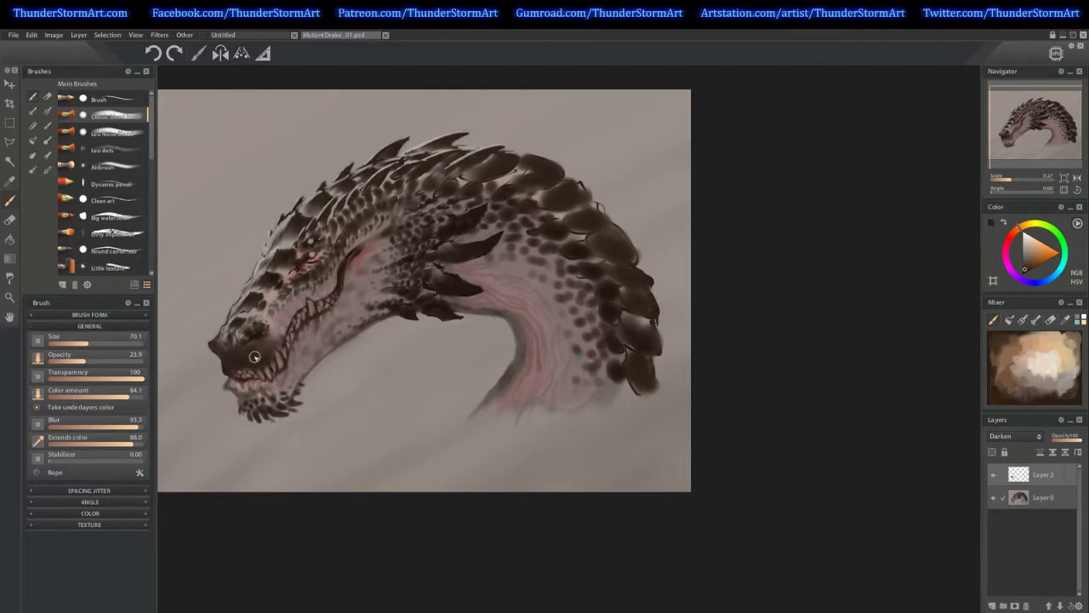
Darken the whole chin and extend the dark shading up the muzzle to the eyes and brow, reducing the brush to 39.5
{"action": "mouse_move", "coordinate": [243, 383]}
{"action": "left_mouse_down"}
{"action": "mouse_move", "coordinate": [231, 385]}
{"action": "mouse_move", "coordinate": [258, 385]}
{"action": "mouse_move", "coordinate": [239, 382]}
{"action": "mouse_move", "coordinate": [248, 397]}
{"action": "mouse_move", "coordinate": [268, 386]}
{"action": "mouse_move", "coordinate": [269, 407]}
{"action": "mouse_move", "coordinate": [275, 401]}
{"action": "mouse_move", "coordinate": [249, 409]}
{"action": "mouse_move", "coordinate": [279, 377]}
{"action": "mouse_move", "coordinate": [269, 404]}
{"action": "mouse_move", "coordinate": [287, 394]}
{"action": "mouse_move", "coordinate": [293, 362]}
{"action": "left_mouse_up"}
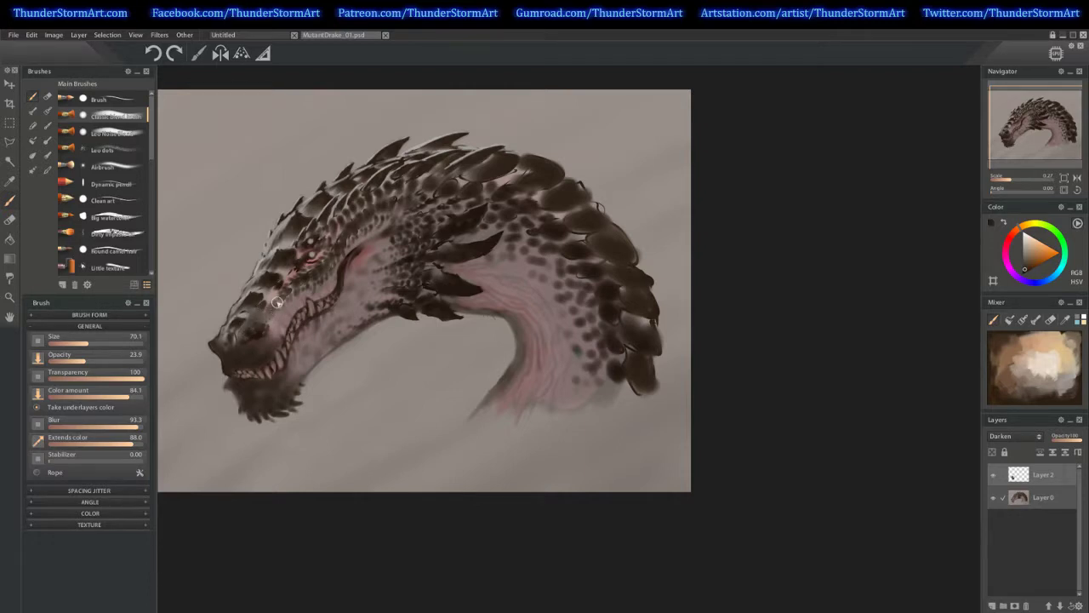
{"action": "key", "text": "["}
{"action": "key", "text": "["}
{"action": "left_click_drag", "start_coordinate": [323, 240], "coordinate": [355, 220]}
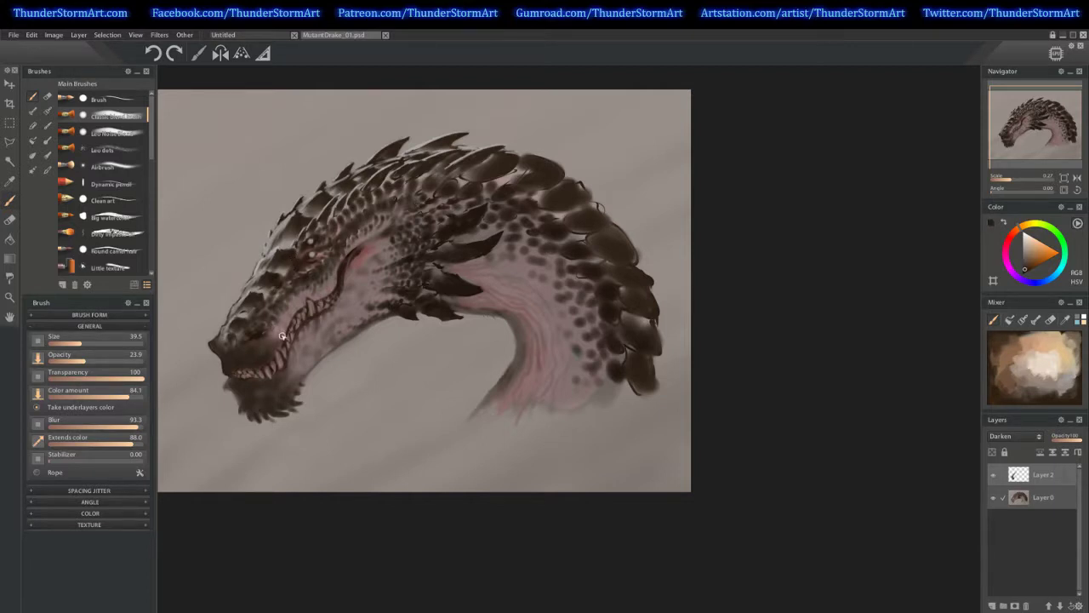
Erase the dark shading over the teeth and gums along the front of the mouth, reducing the eraser to size 25.5
{"action": "key", "text": "e"}
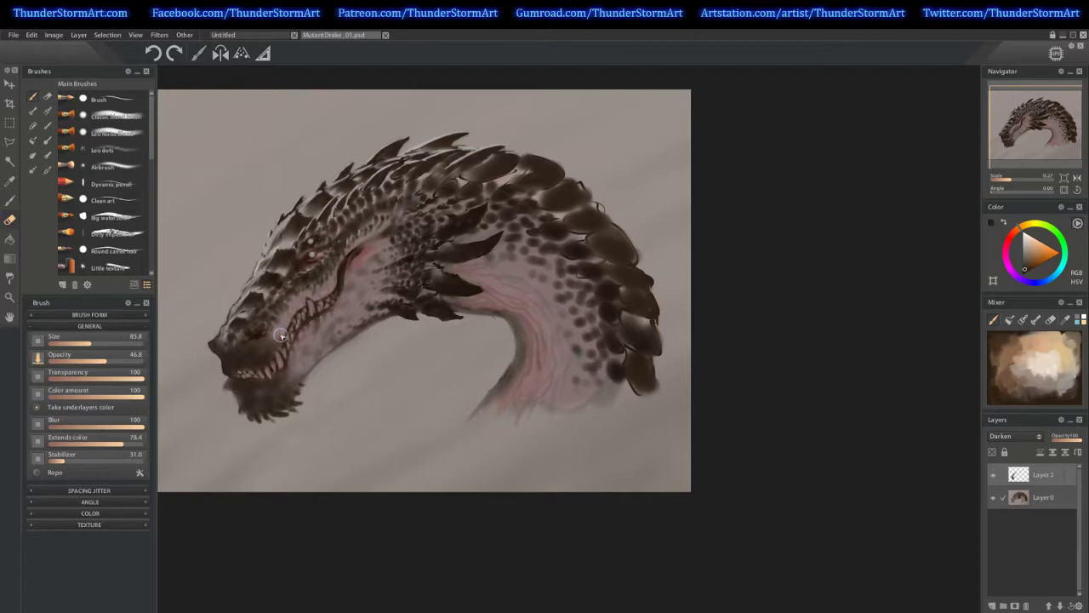
{"action": "key", "text": "bracketleft"}
{"action": "key", "text": "bracketleft"}
{"action": "key", "text": "bracketright"}
{"action": "key", "text": "bracketright"}
{"action": "key", "text": "bracketleft"}
{"action": "key", "text": "bracketleft"}
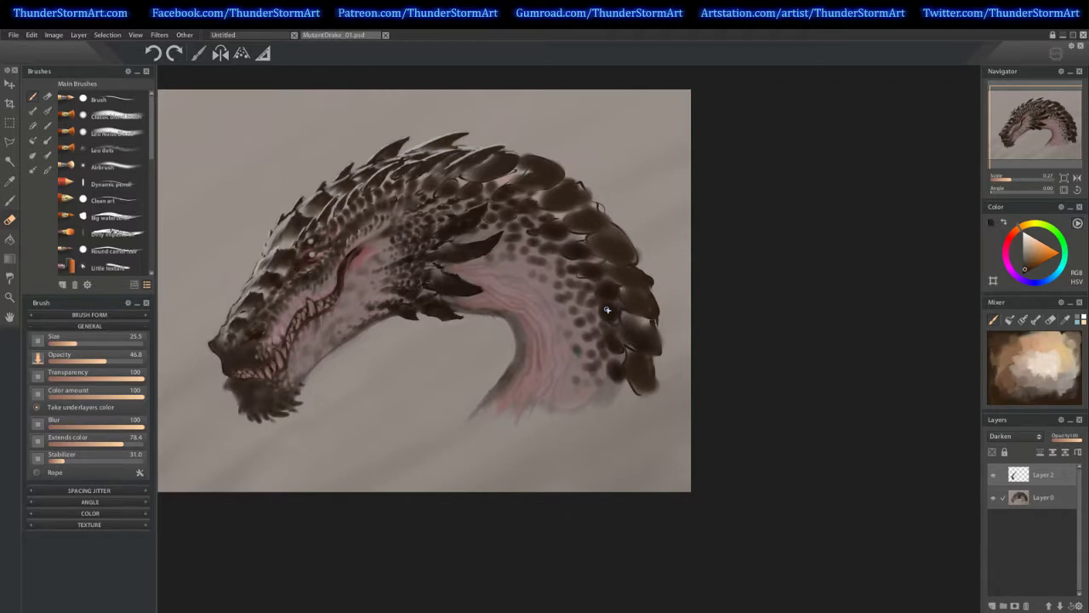
Slightly lower the opacity of the Darken shading layer and merge it into the base layer
{"action": "left_click_drag", "start_coordinate": [1003, 180], "coordinate": [1013, 179]}
{"action": "left_click_drag", "start_coordinate": [1027, 133], "coordinate": [1023, 132]}
{"action": "left_click_drag", "start_coordinate": [1012, 179], "coordinate": [1014, 180]}
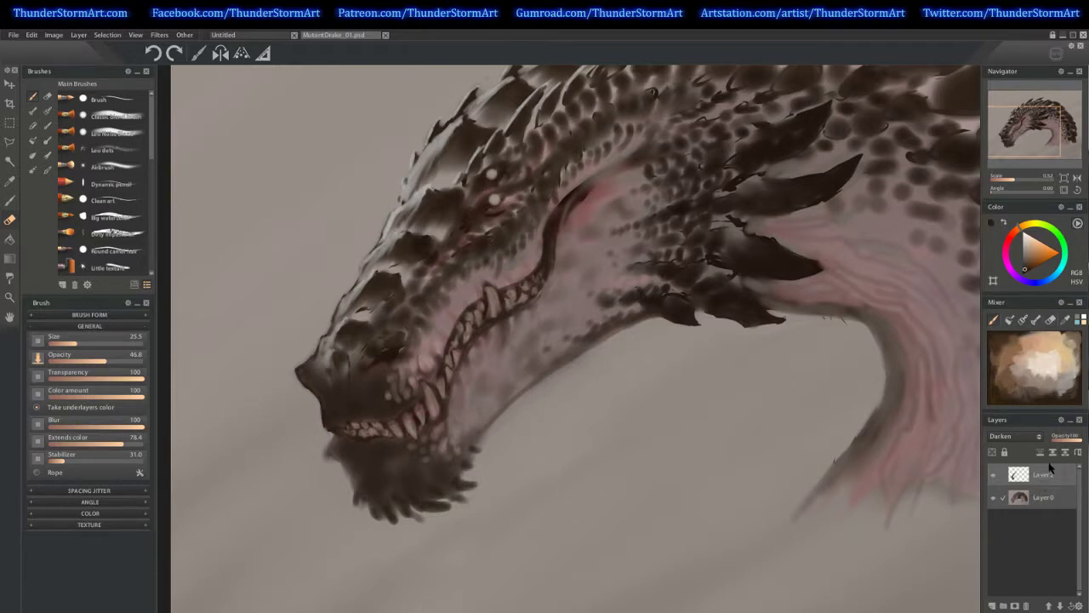
{"action": "left_click_drag", "start_coordinate": [1077, 440], "coordinate": [1074, 440]}
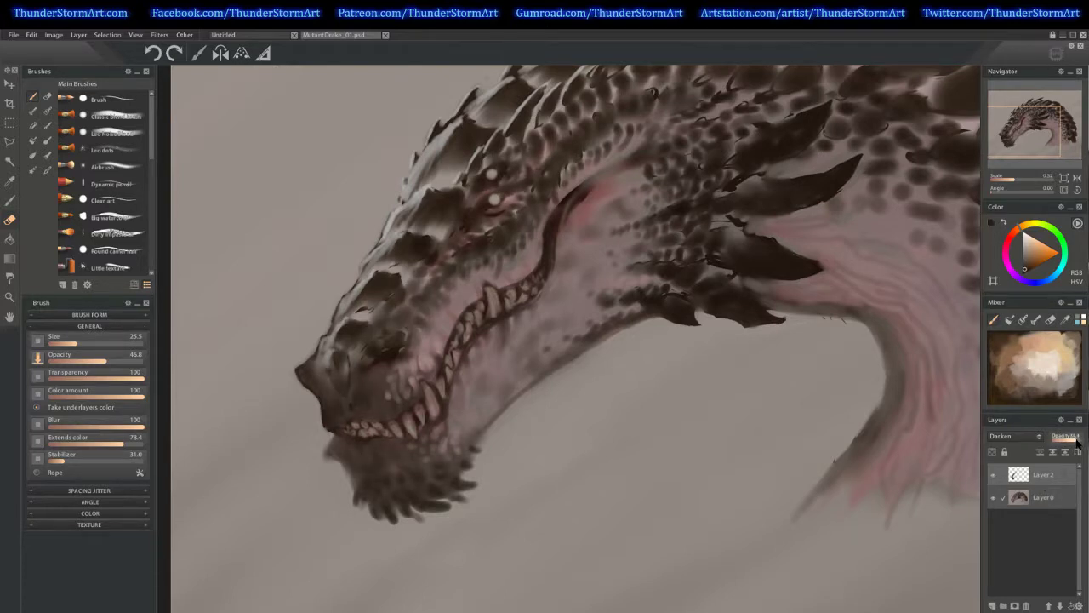
{"action": "left_click_drag", "start_coordinate": [1013, 179], "coordinate": [1007, 184]}
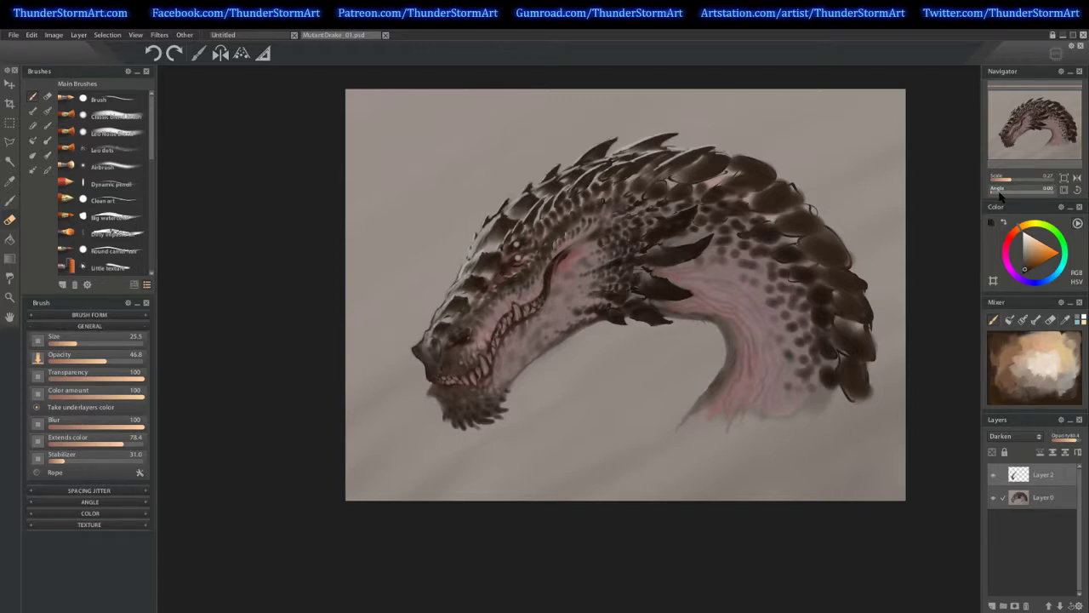
{"action": "key", "text": "ctrl+w"}
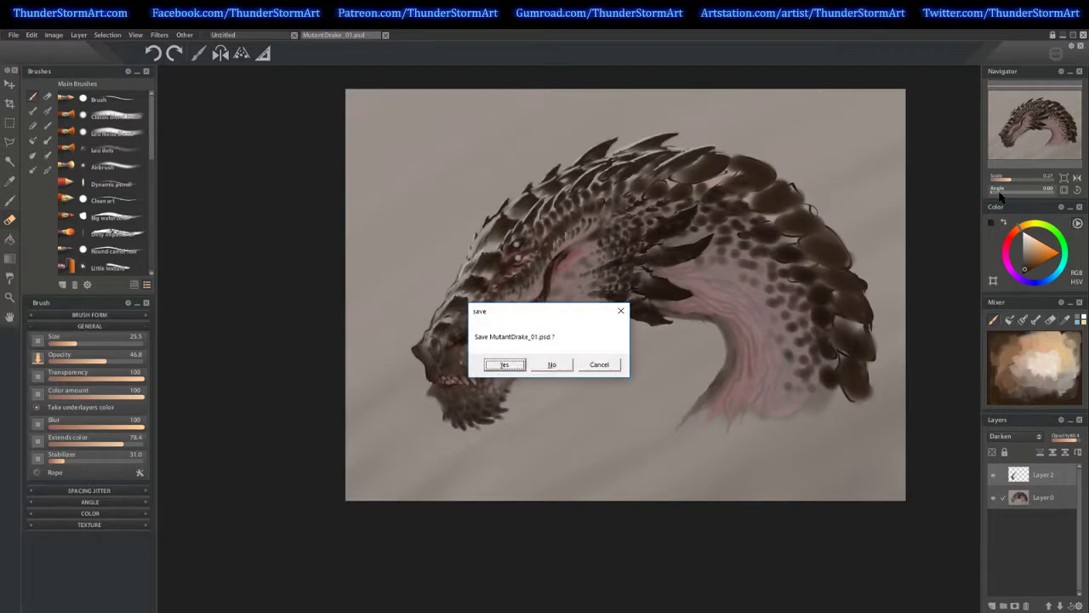
{"action": "left_click", "coordinate": [606, 366]}
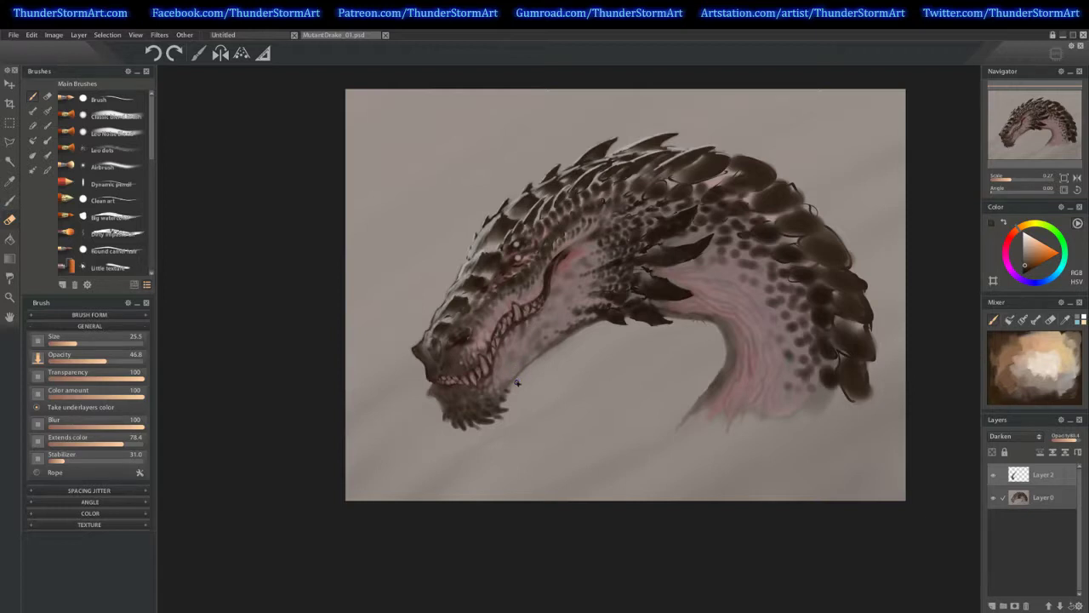
{"action": "key", "text": "ctrl+e"}
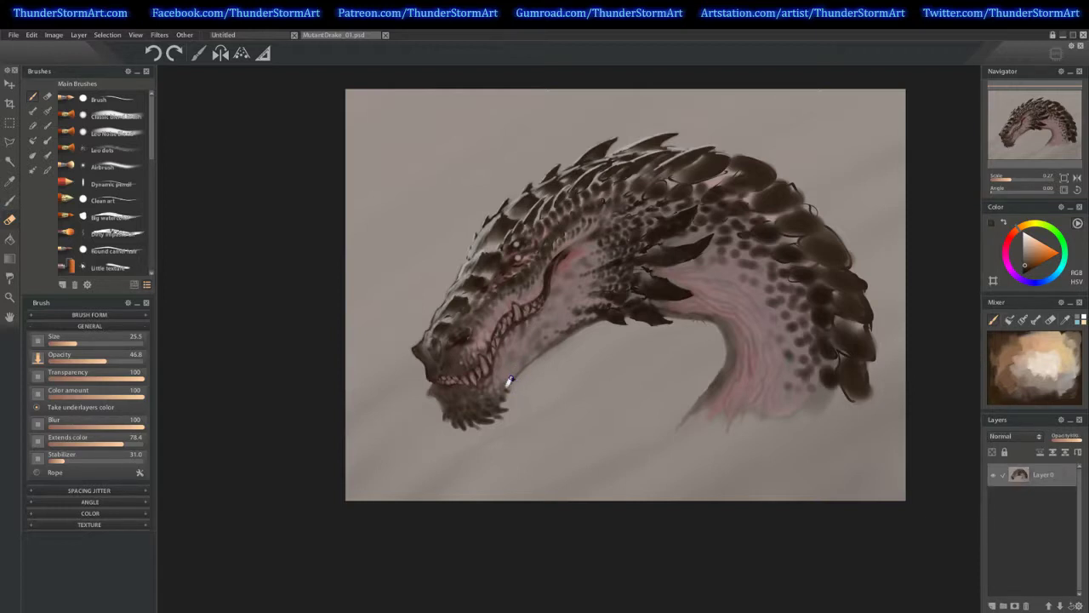
Reshape the underside contour of the lower jaw and throat with sampled tones and a soft brush of size 47.5
{"action": "key", "text": "b"}
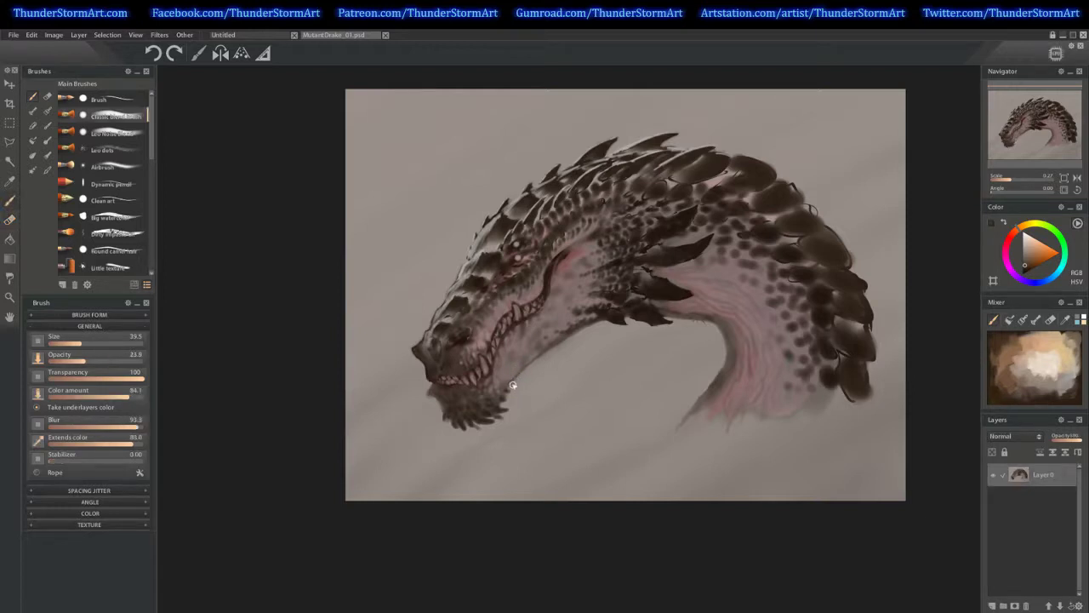
{"action": "key", "text": "bracketleft"}
{"action": "key", "text": "bracketleft"}
{"action": "key", "text": "bracketleft"}
{"action": "key", "text": "bracketleft"}
{"action": "left_click", "coordinate": [509, 387], "text": "alt"}
{"action": "key", "text": "]"}
{"action": "left_click_drag", "start_coordinate": [516, 381], "coordinate": [553, 349]}
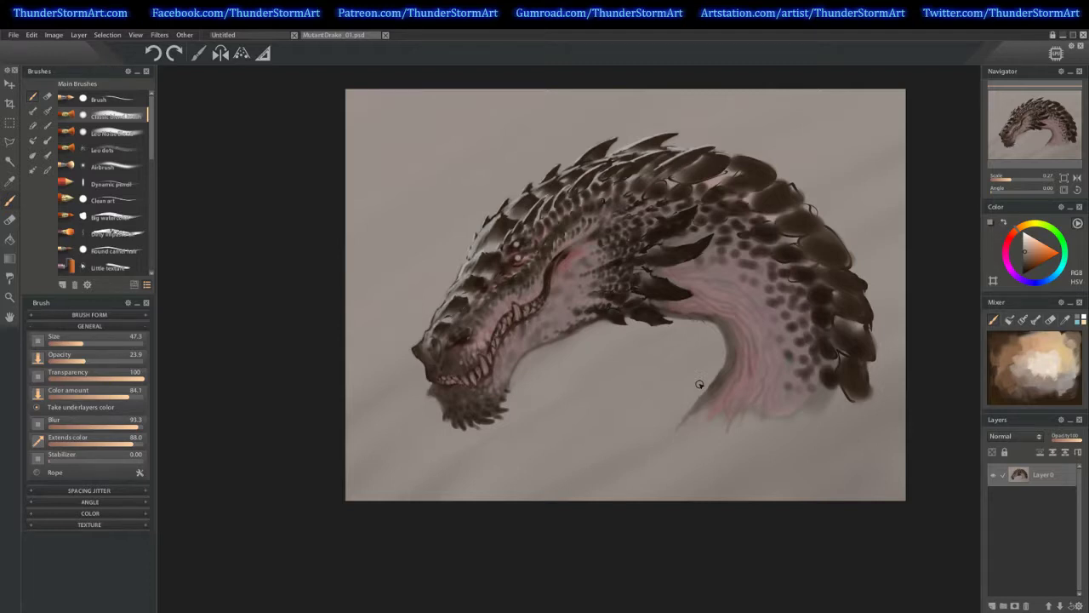
Refine the scales under the jaw and the front edge of the chin with sampled tones and a brush of size 19.6
{"action": "key", "text": "["}
{"action": "left_click", "coordinate": [619, 306], "text": "alt"}
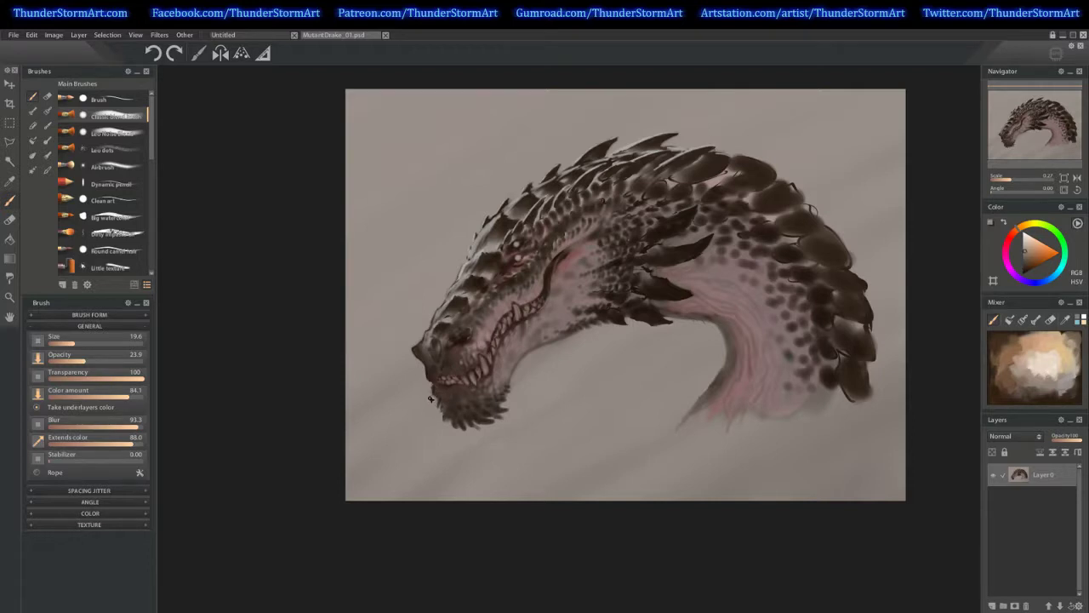
{"action": "left_click", "coordinate": [437, 390], "text": "alt"}
{"action": "left_click", "coordinate": [446, 397], "text": "alt"}
Pick a pale tone from the mixer and brighten the two glowing eyes
{"action": "left_click", "coordinate": [1054, 354]}
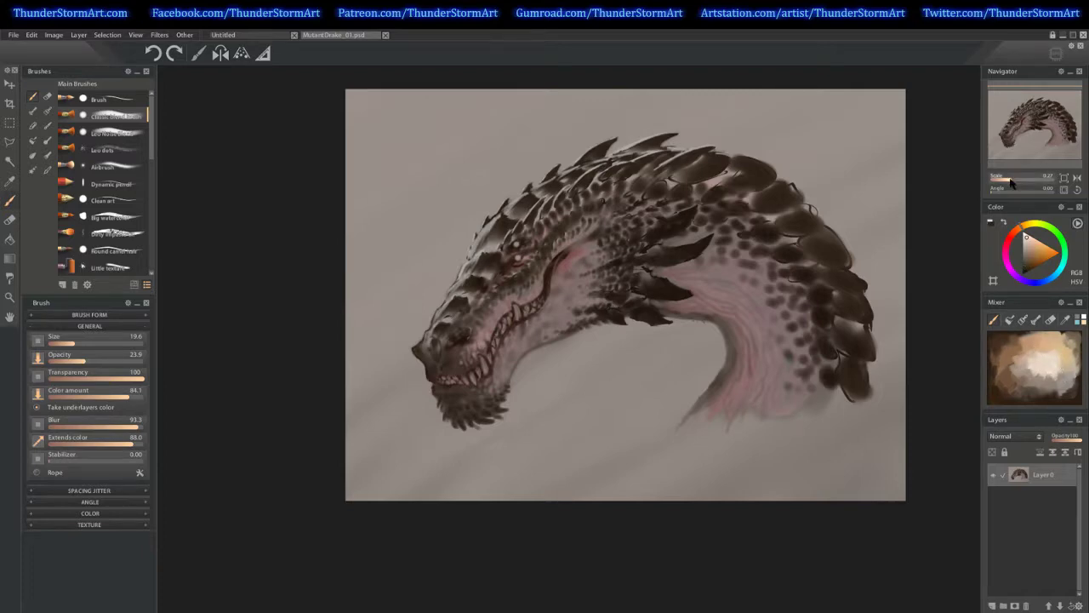
{"action": "left_click_drag", "start_coordinate": [1011, 180], "coordinate": [1020, 179]}
{"action": "left_click_drag", "start_coordinate": [1024, 132], "coordinate": [1018, 123]}
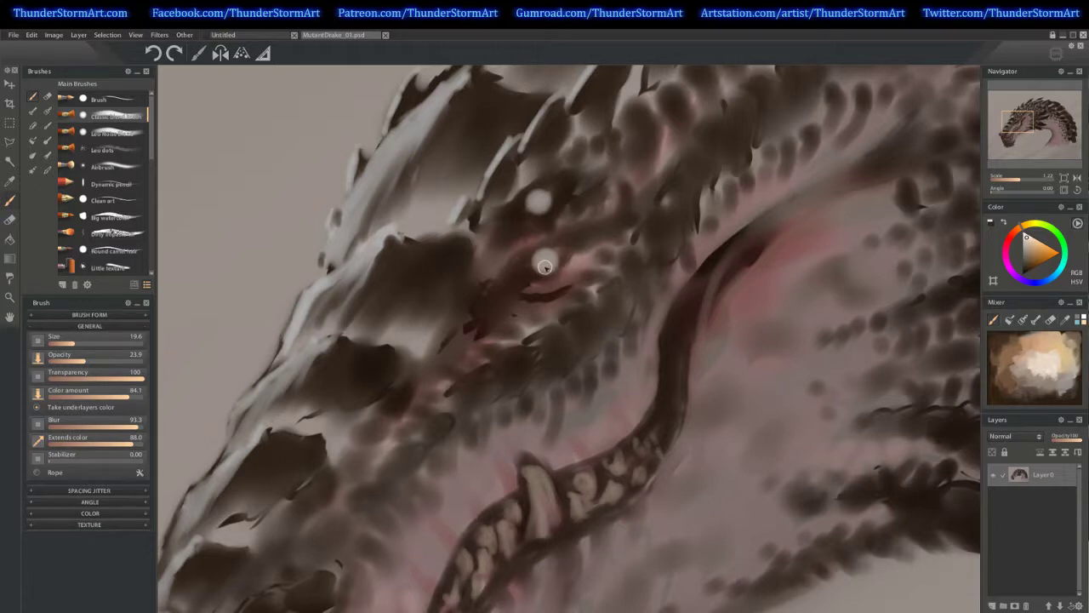
{"action": "left_click_drag", "start_coordinate": [552, 265], "coordinate": [546, 262]}
{"action": "mouse_move", "coordinate": [546, 203]}
{"action": "left_mouse_down"}
{"action": "mouse_move", "coordinate": [546, 184]}
{"action": "mouse_move", "coordinate": [539, 198]}
{"action": "left_mouse_up"}
{"action": "left_click_drag", "start_coordinate": [546, 259], "coordinate": [547, 257]}
{"action": "left_click_drag", "start_coordinate": [1019, 179], "coordinate": [1012, 180]}
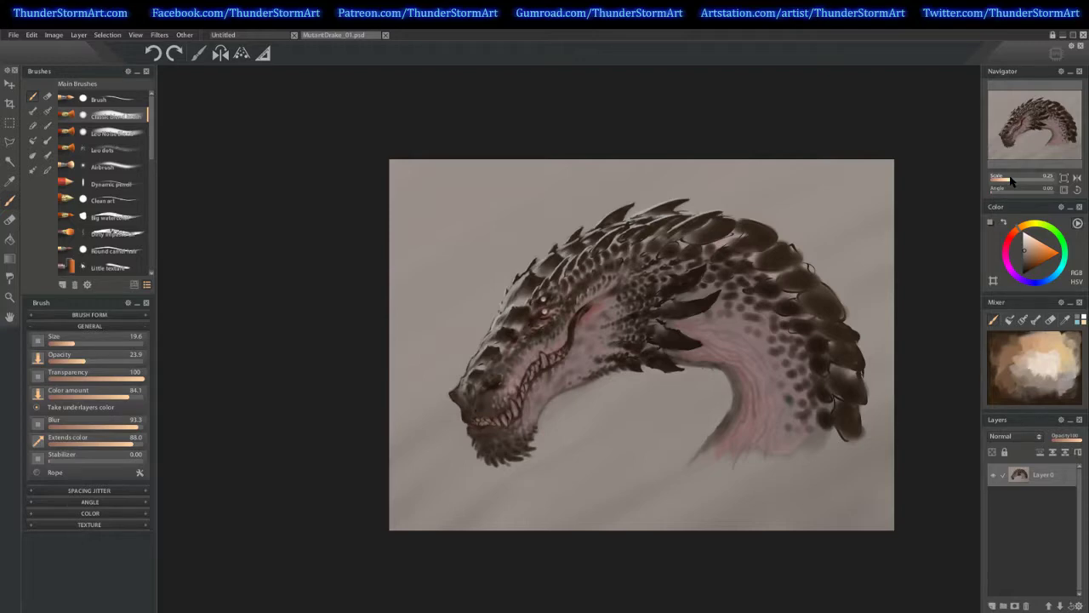
Define the eyelids and skin around both eyes with sampled dark and reddish tones, using a brush of size 7.88
{"action": "left_click_drag", "start_coordinate": [1010, 180], "coordinate": [1013, 177]}
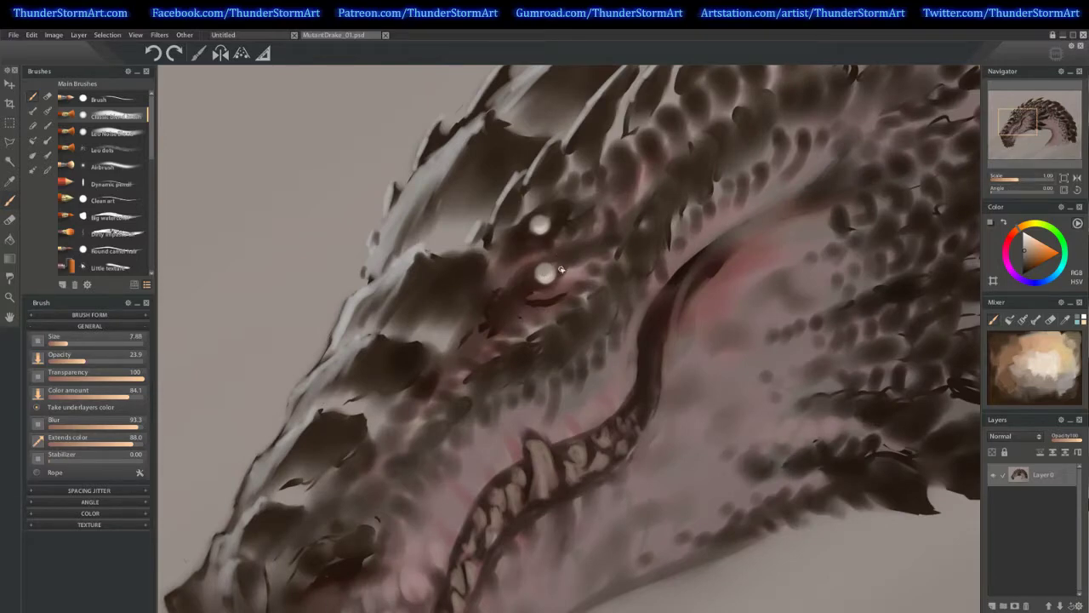
{"action": "key", "text": "["}
{"action": "key", "text": "["}
{"action": "key", "text": "["}
{"action": "left_click", "coordinate": [545, 300], "text": "alt"}
{"action": "left_click", "coordinate": [533, 257], "text": "alt"}
{"action": "left_click", "coordinate": [551, 290], "text": "alt"}
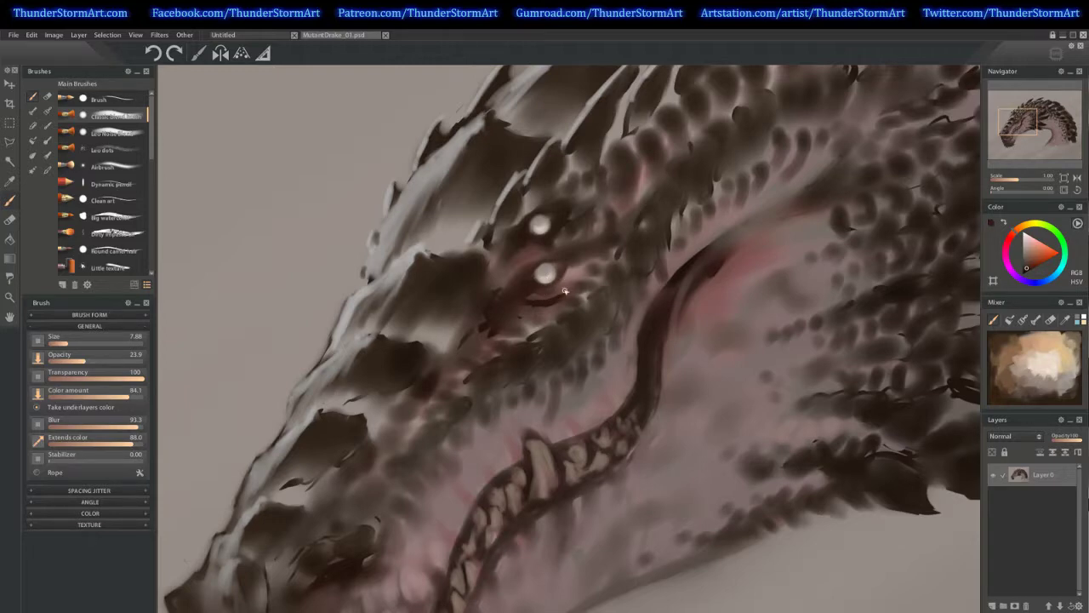
{"action": "left_click", "coordinate": [549, 291], "text": "alt"}
{"action": "left_click_drag", "start_coordinate": [533, 280], "coordinate": [516, 289]}
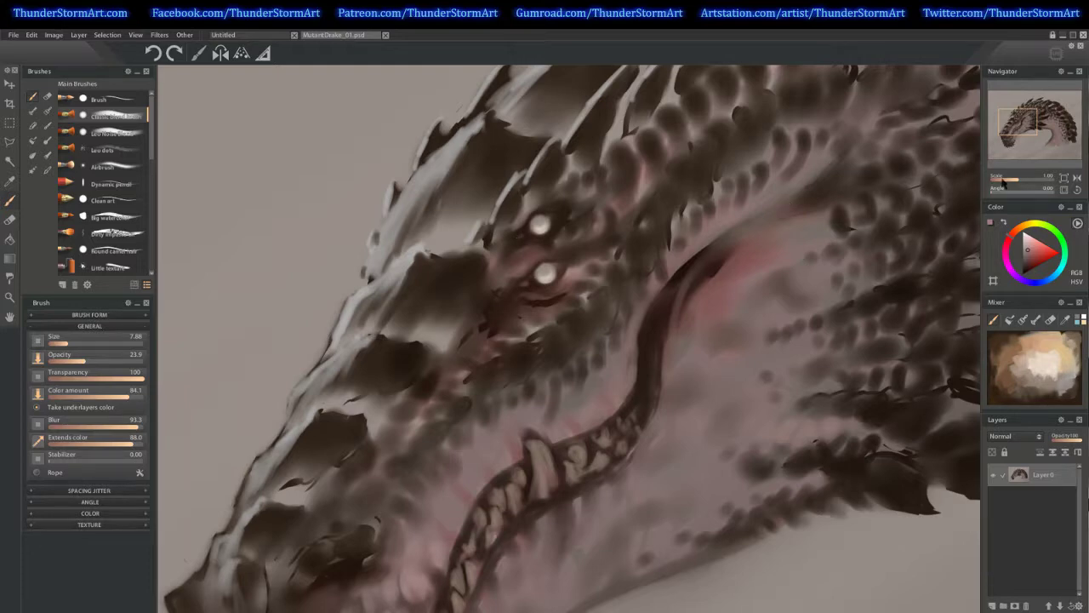
{"action": "left_click_drag", "start_coordinate": [1018, 178], "coordinate": [1009, 193]}
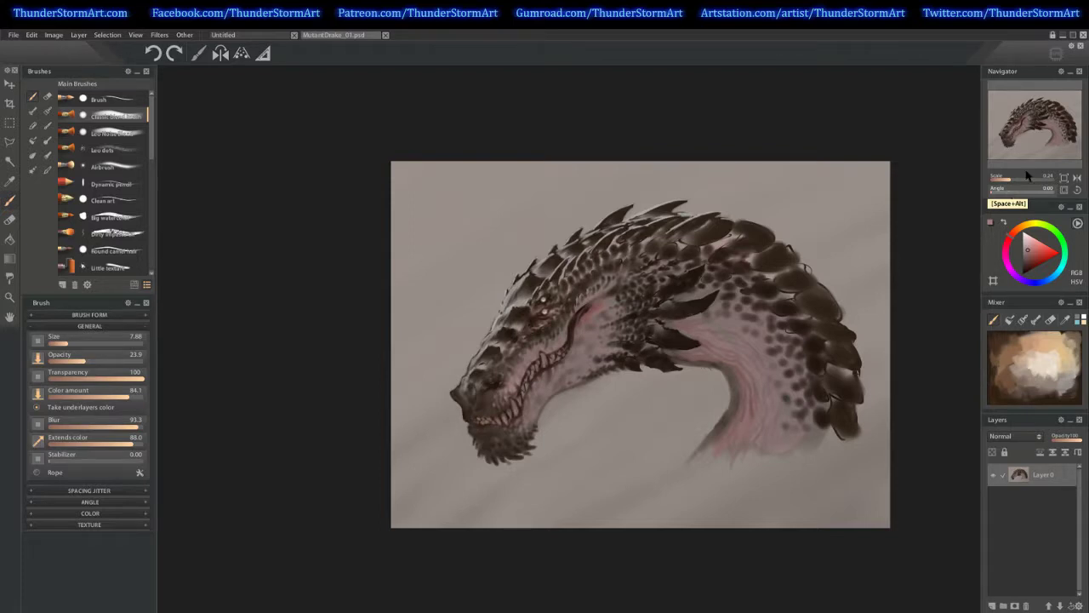
Copy the lower eye with its surrounding skin onto a new layer and place the copy on the empty background beside the head
{"action": "left_click_drag", "start_coordinate": [1011, 179], "coordinate": [1018, 180]}
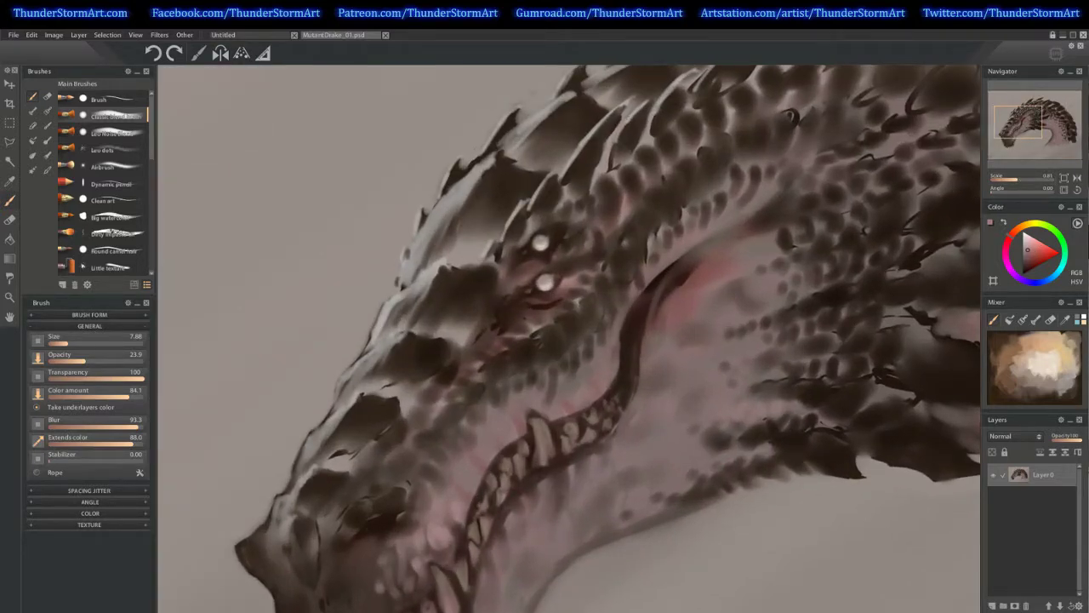
{"action": "key", "text": "l"}
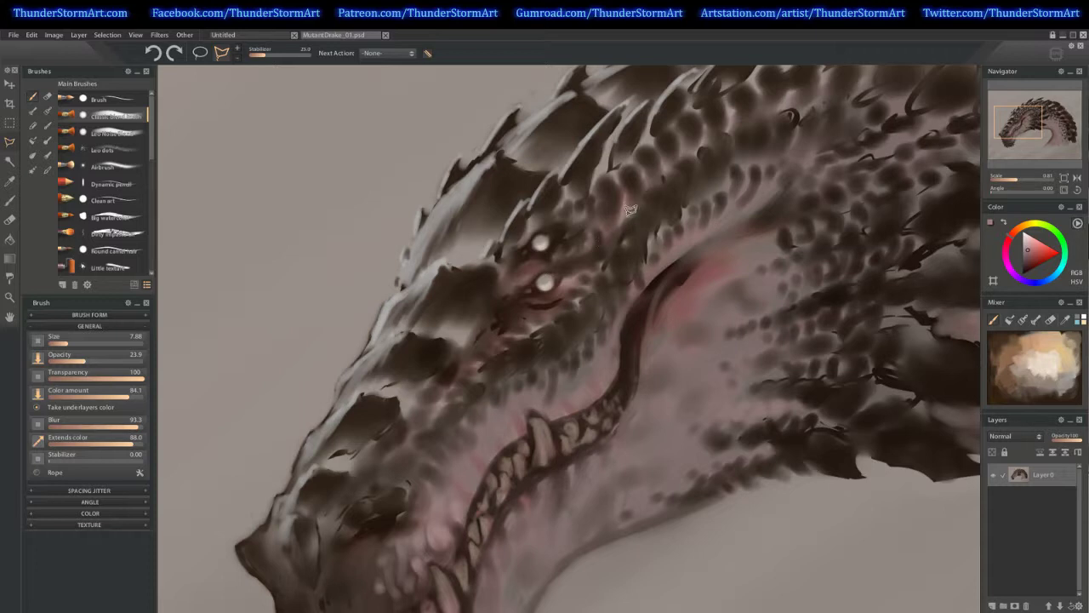
{"action": "left_click", "coordinate": [601, 227]}
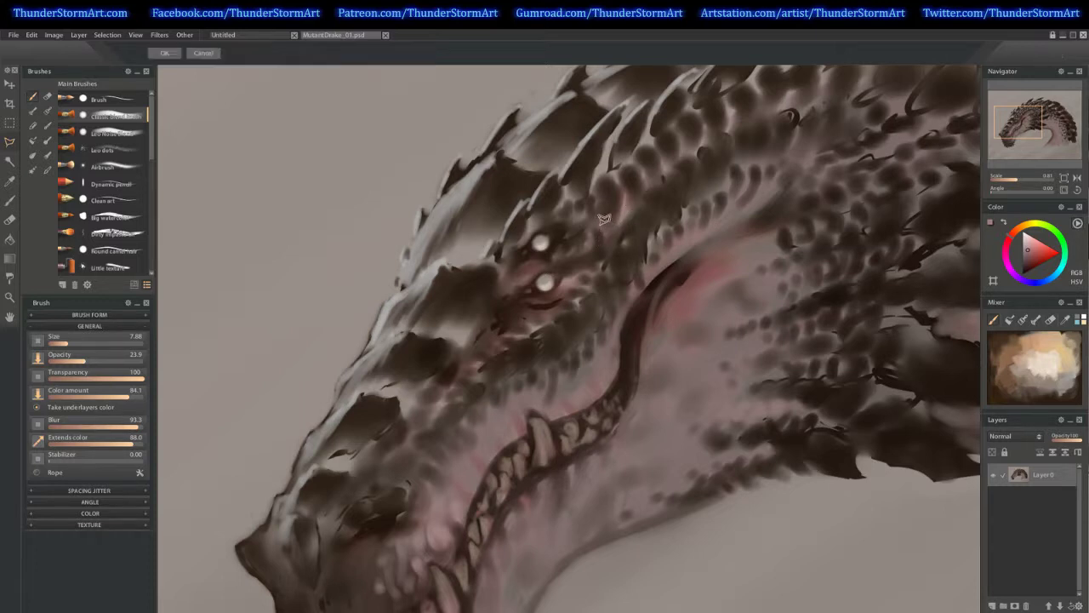
{"action": "left_click", "coordinate": [566, 256]}
{"action": "left_click", "coordinate": [496, 289]}
{"action": "left_click", "coordinate": [498, 329]}
{"action": "left_click", "coordinate": [551, 322]}
{"action": "left_click", "coordinate": [596, 286]}
{"action": "left_click", "coordinate": [602, 226]}
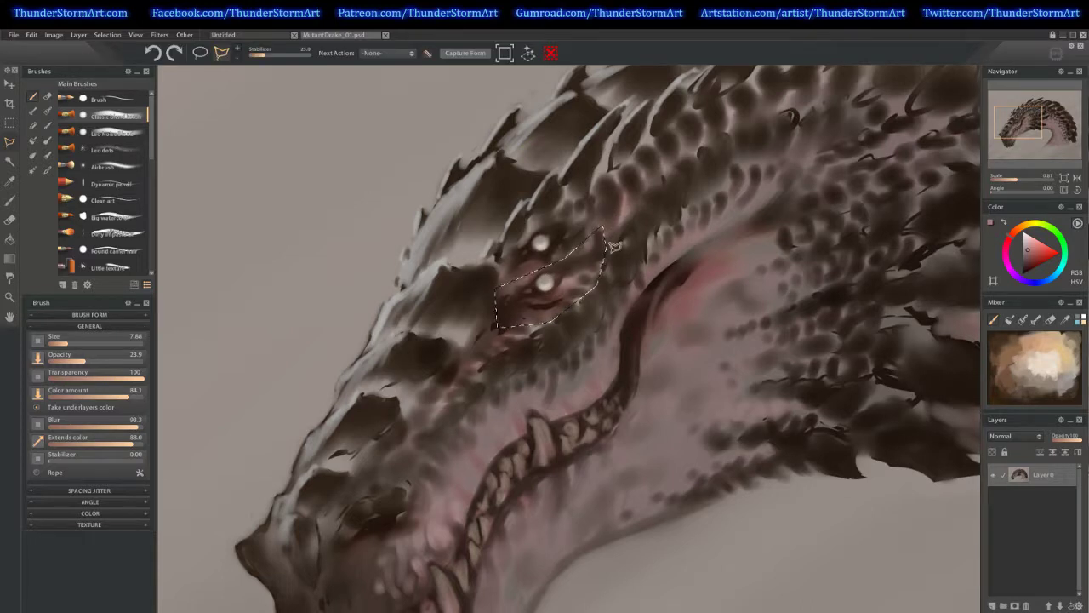
{"action": "key", "text": "ctrl+c"}
{"action": "key", "text": "ctrl+v"}
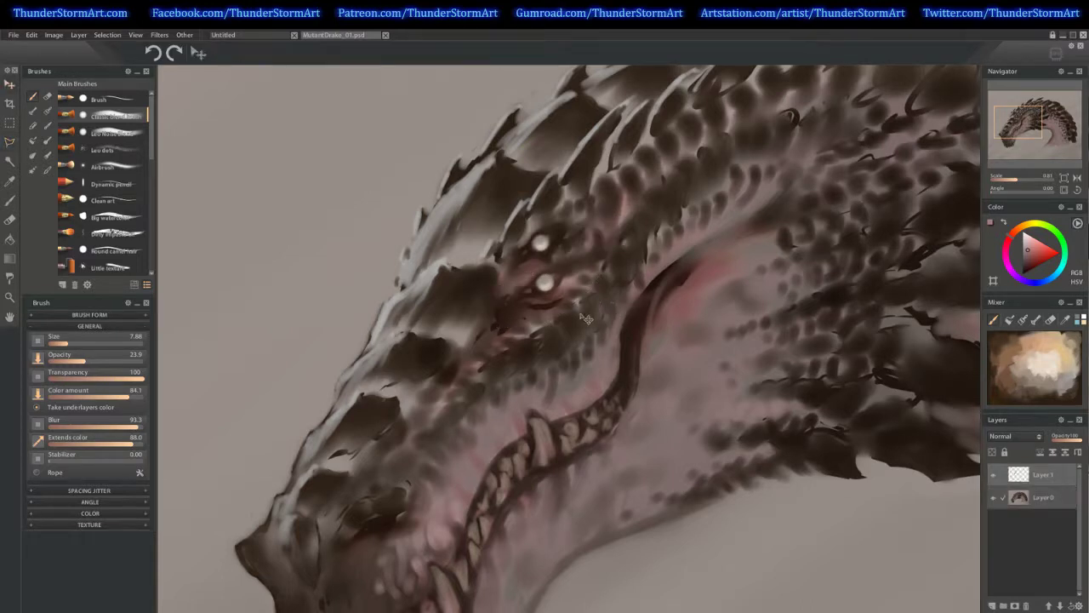
{"action": "left_click_drag", "start_coordinate": [585, 319], "coordinate": [297, 281]}
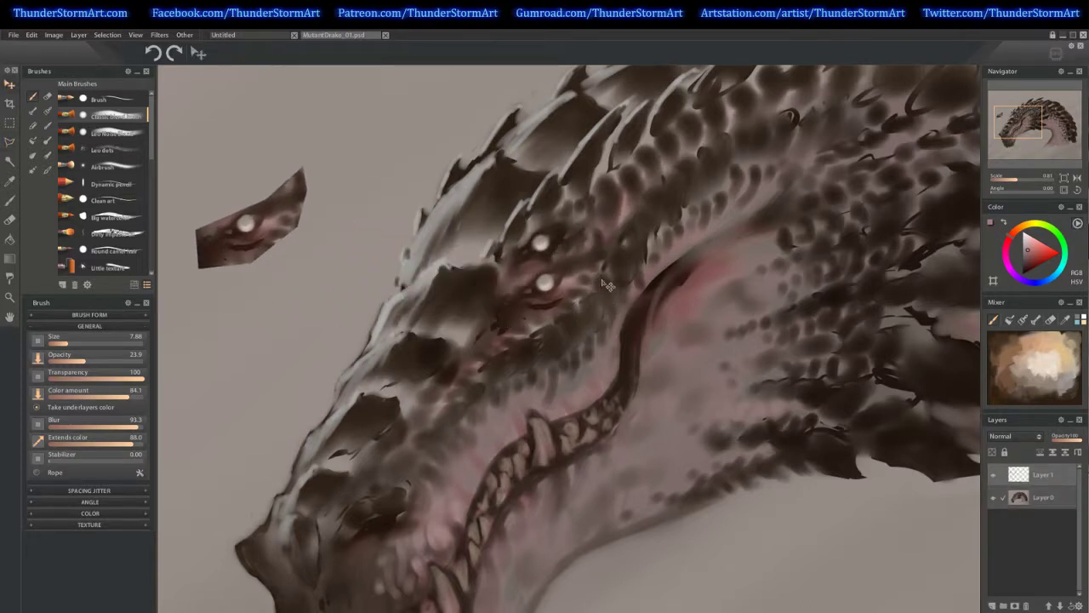
Copy the upper eye from Layer 0 onto another new layer, reduce its opacity and overlay it on the lower-eye copy
{"action": "left_click", "coordinate": [1037, 502]}
{"action": "key", "text": "l"}
{"action": "left_click", "coordinate": [523, 220]}
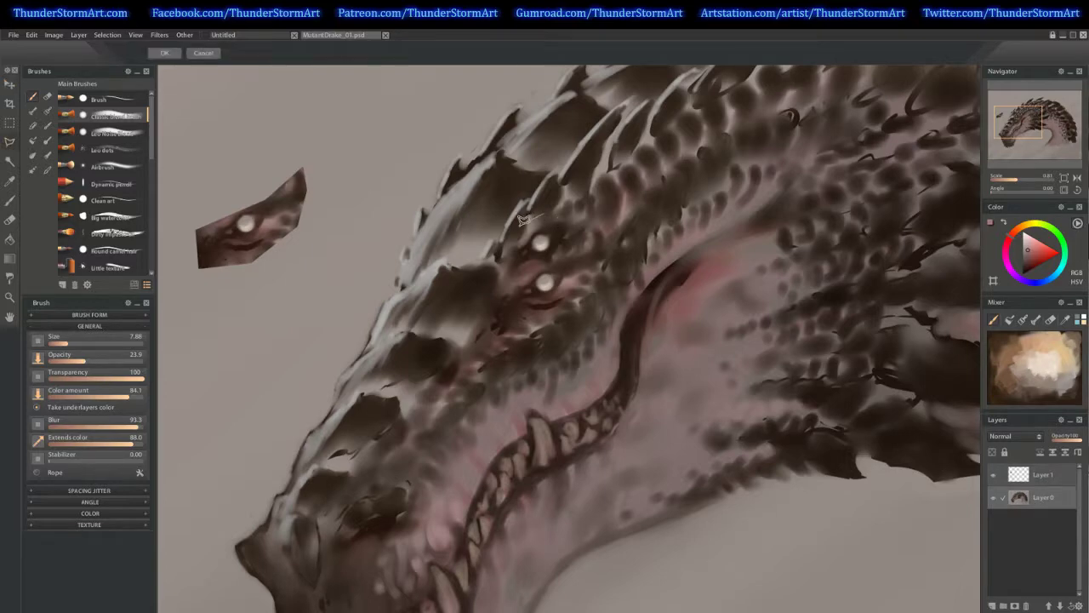
{"action": "mouse_move", "coordinate": [523, 219]}
{"action": "left_mouse_down"}
{"action": "mouse_move", "coordinate": [502, 267]}
{"action": "mouse_move", "coordinate": [572, 253]}
{"action": "mouse_move", "coordinate": [595, 205]}
{"action": "mouse_move", "coordinate": [549, 207]}
{"action": "left_mouse_up"}
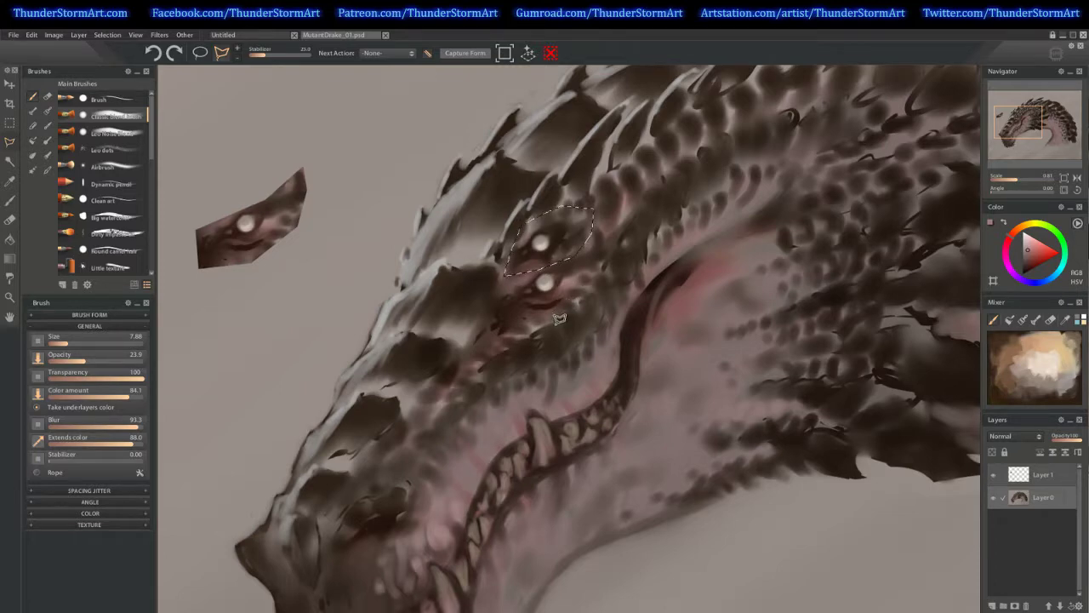
{"action": "key", "text": "ctrl+c"}
{"action": "key", "text": "ctrl+v"}
{"action": "mouse_move", "coordinate": [558, 257]}
{"action": "left_mouse_down"}
{"action": "mouse_move", "coordinate": [261, 272]}
{"action": "mouse_move", "coordinate": [321, 307]}
{"action": "left_mouse_up"}
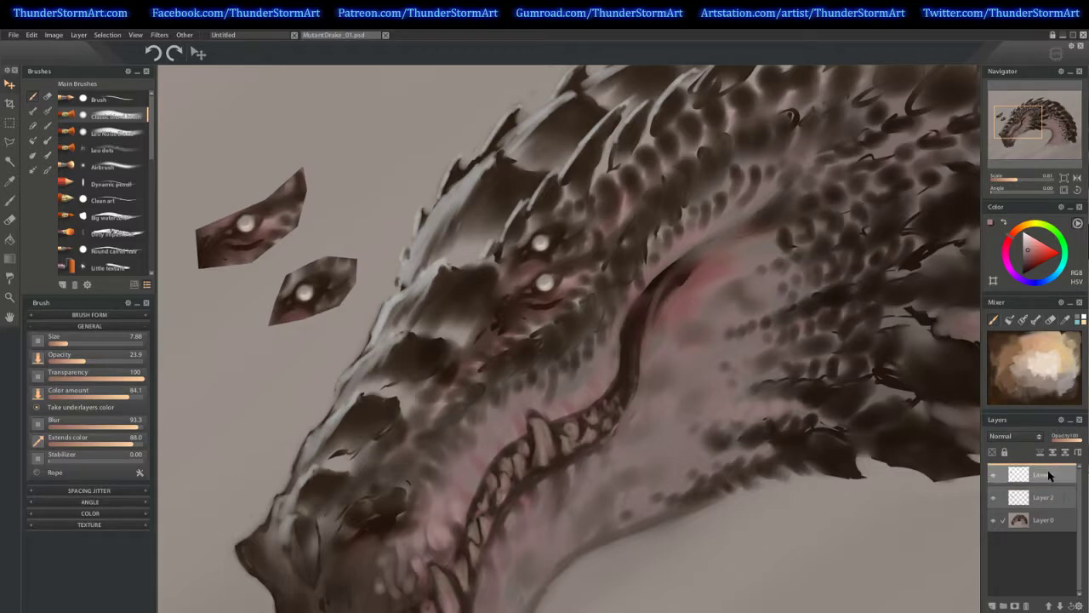
{"action": "left_click_drag", "start_coordinate": [1076, 438], "coordinate": [1056, 439]}
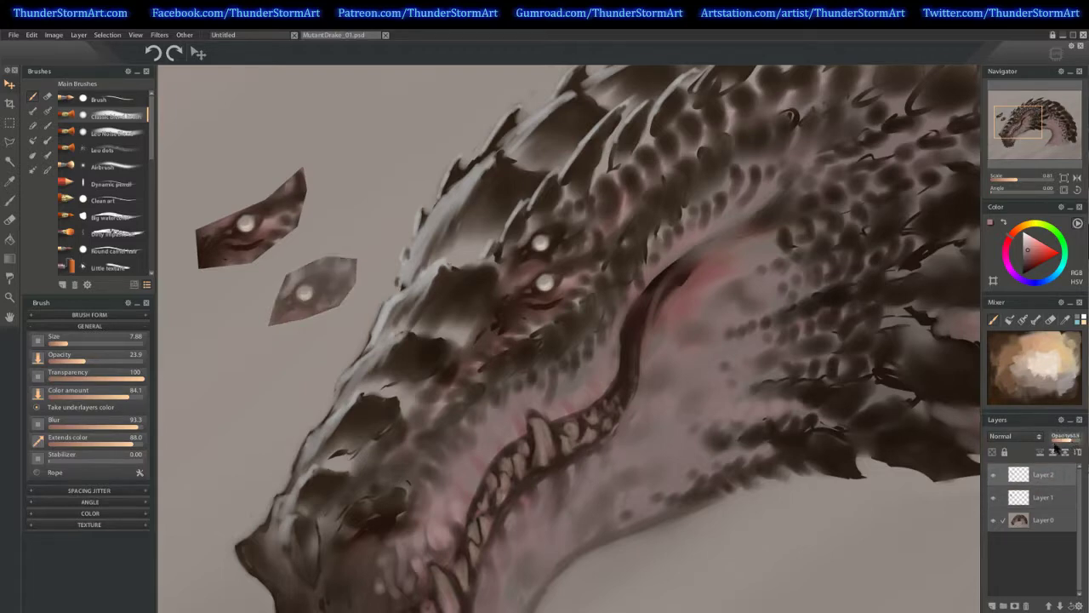
{"action": "left_click_drag", "start_coordinate": [324, 306], "coordinate": [265, 234]}
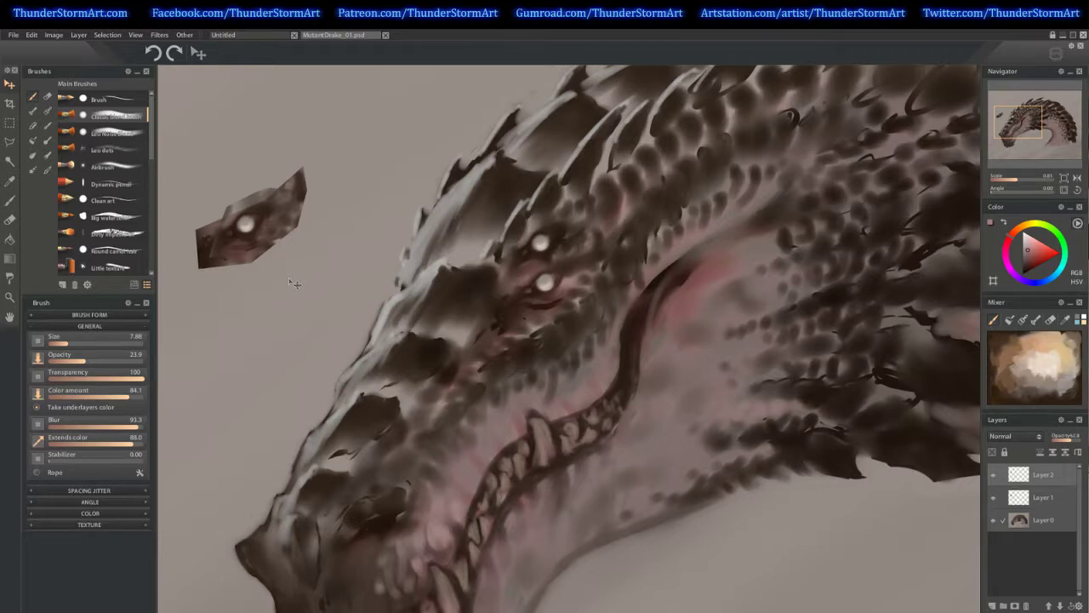
Erase the parts of the lower-eye copy that stick out past the overlay with an eraser of size 25.5, and merge the two copies
{"action": "key", "text": "e"}
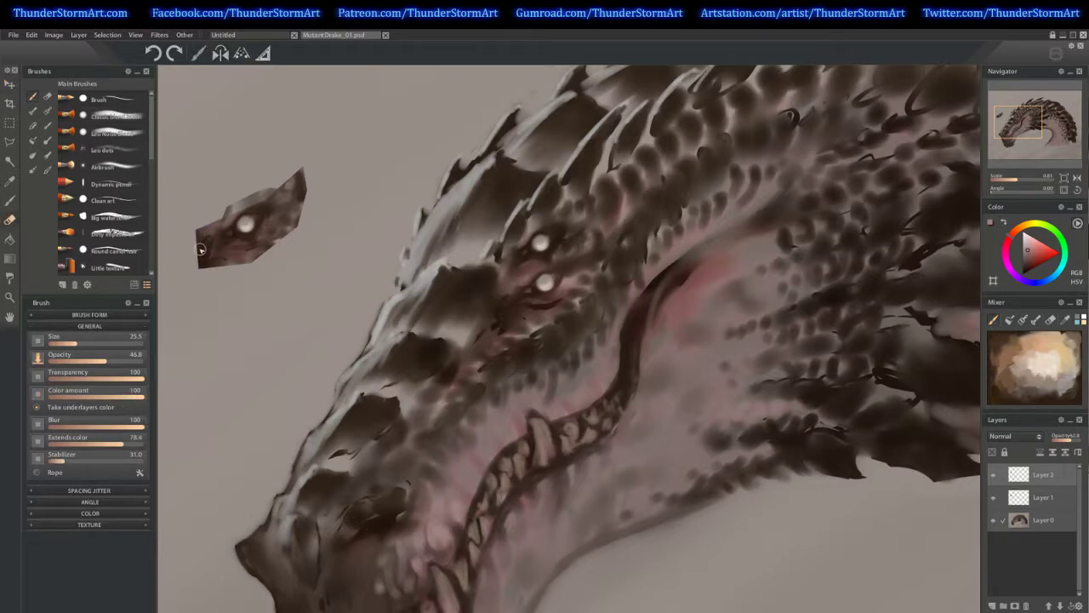
{"action": "left_click", "coordinate": [1043, 500]}
{"action": "mouse_move", "coordinate": [197, 235]}
{"action": "left_mouse_down"}
{"action": "mouse_move", "coordinate": [197, 262]}
{"action": "mouse_move", "coordinate": [212, 217]}
{"action": "mouse_move", "coordinate": [196, 269]}
{"action": "mouse_move", "coordinate": [213, 215]}
{"action": "mouse_move", "coordinate": [193, 285]}
{"action": "mouse_move", "coordinate": [217, 267]}
{"action": "mouse_move", "coordinate": [197, 268]}
{"action": "mouse_move", "coordinate": [262, 268]}
{"action": "mouse_move", "coordinate": [208, 268]}
{"action": "mouse_move", "coordinate": [297, 237]}
{"action": "mouse_move", "coordinate": [307, 167]}
{"action": "mouse_move", "coordinate": [308, 217]}
{"action": "mouse_move", "coordinate": [304, 175]}
{"action": "mouse_move", "coordinate": [283, 178]}
{"action": "mouse_move", "coordinate": [309, 165]}
{"action": "left_mouse_up"}
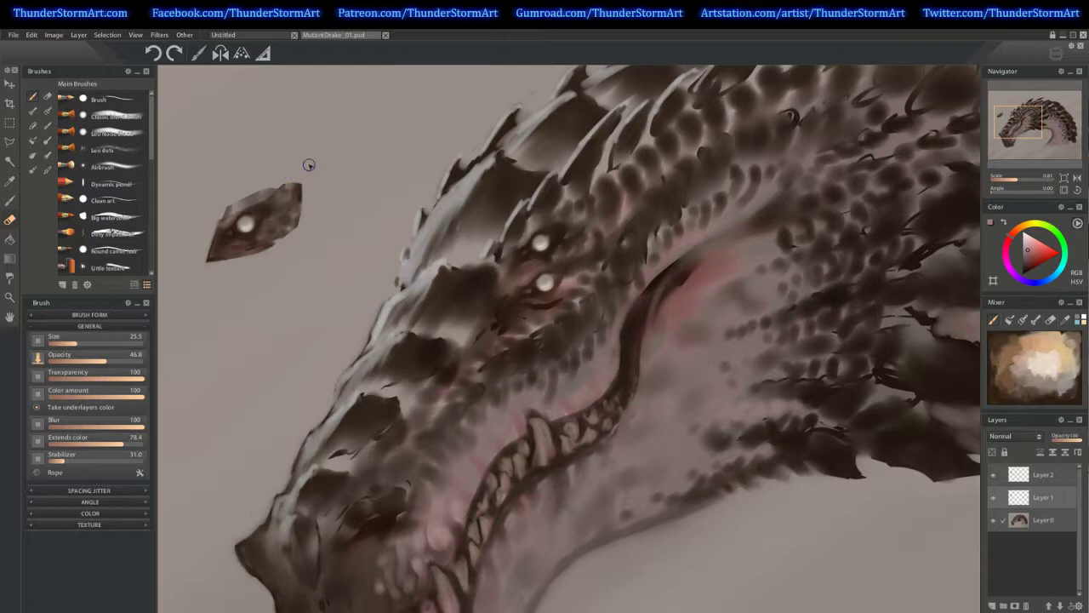
{"action": "left_click", "coordinate": [1043, 474]}
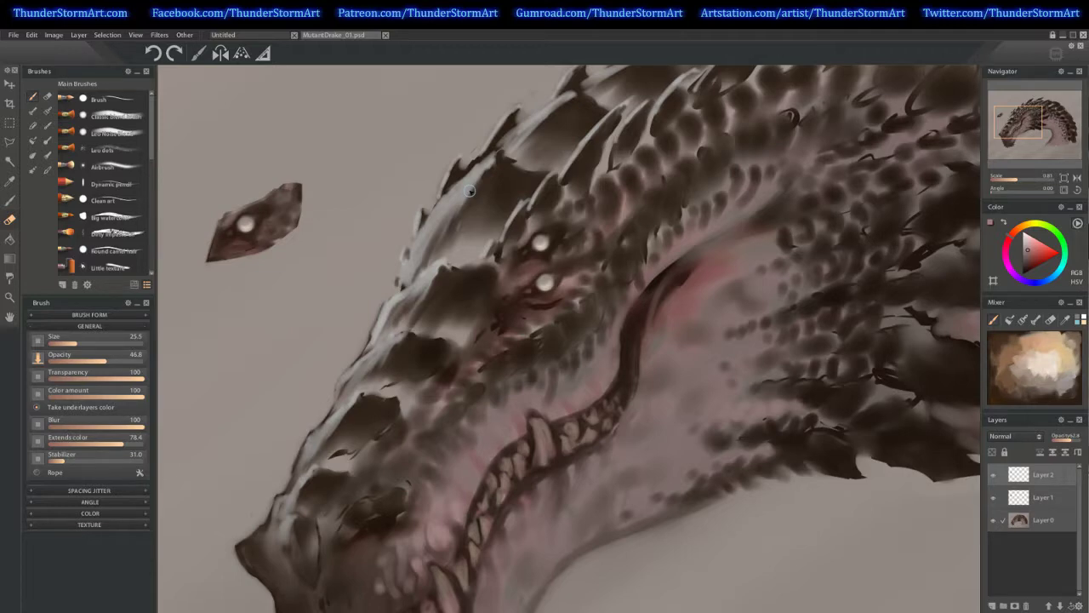
{"action": "key", "text": "ctrl+e"}
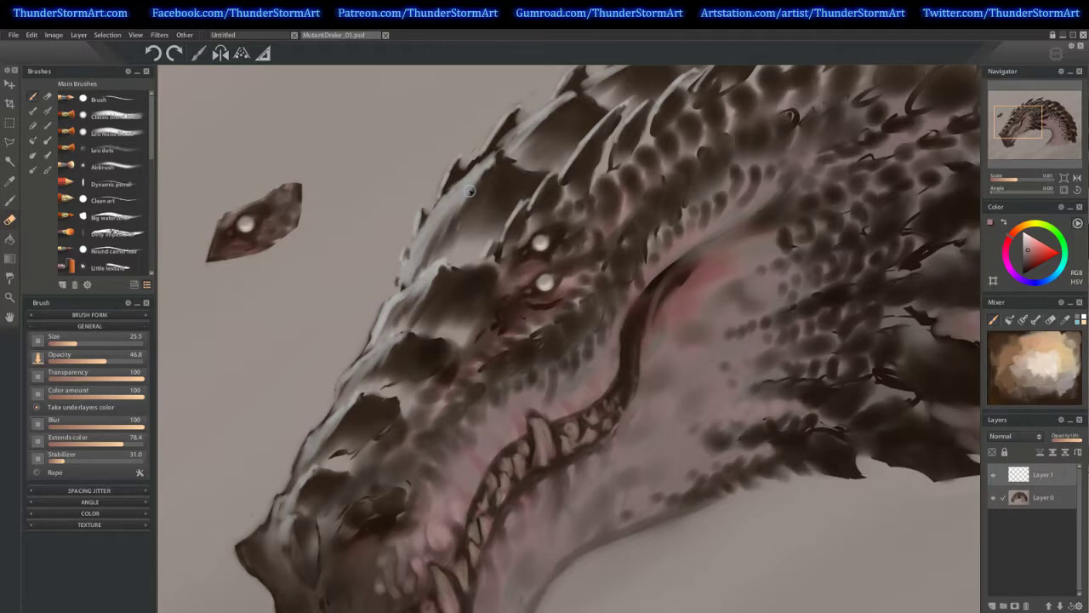
Place the merged eye on the face behind the upper eye as a third eye and rotate it slightly counterclockwise
{"action": "key", "text": "v"}
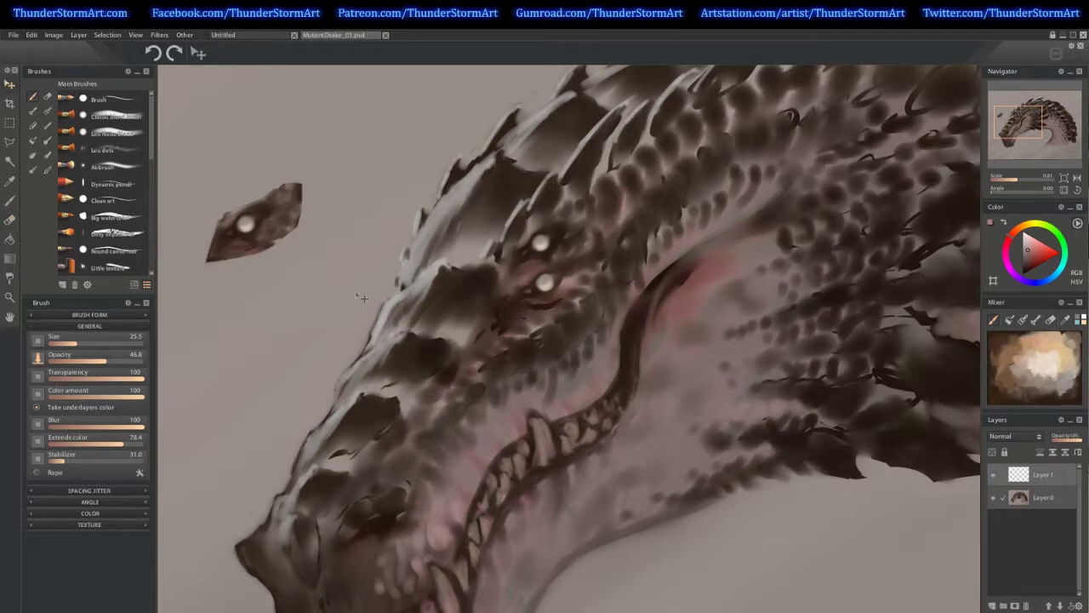
{"action": "left_click_drag", "start_coordinate": [357, 294], "coordinate": [692, 304]}
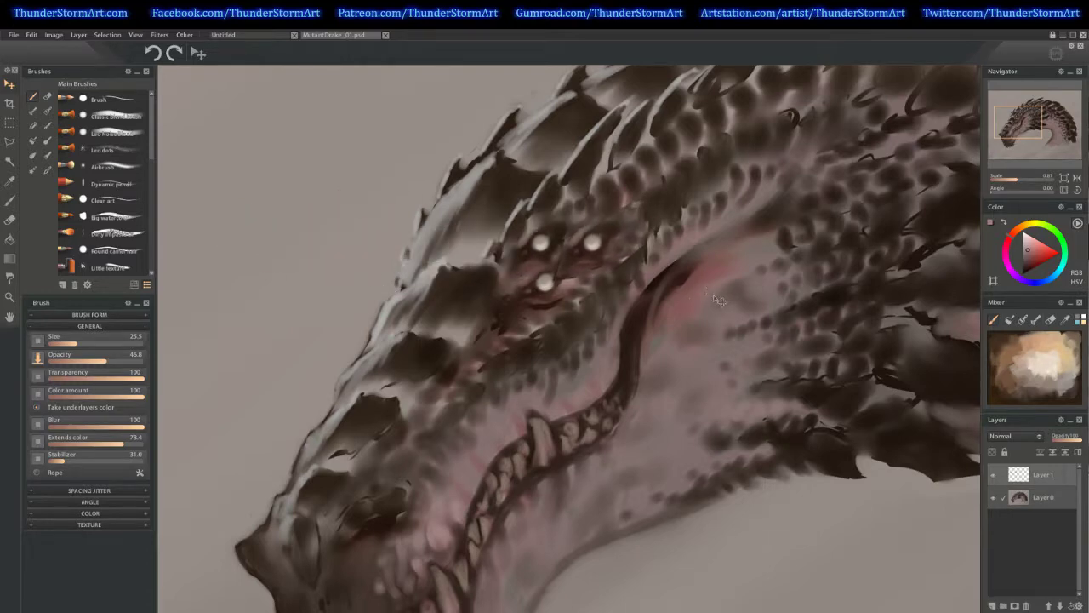
{"action": "key", "text": "ctrl+t"}
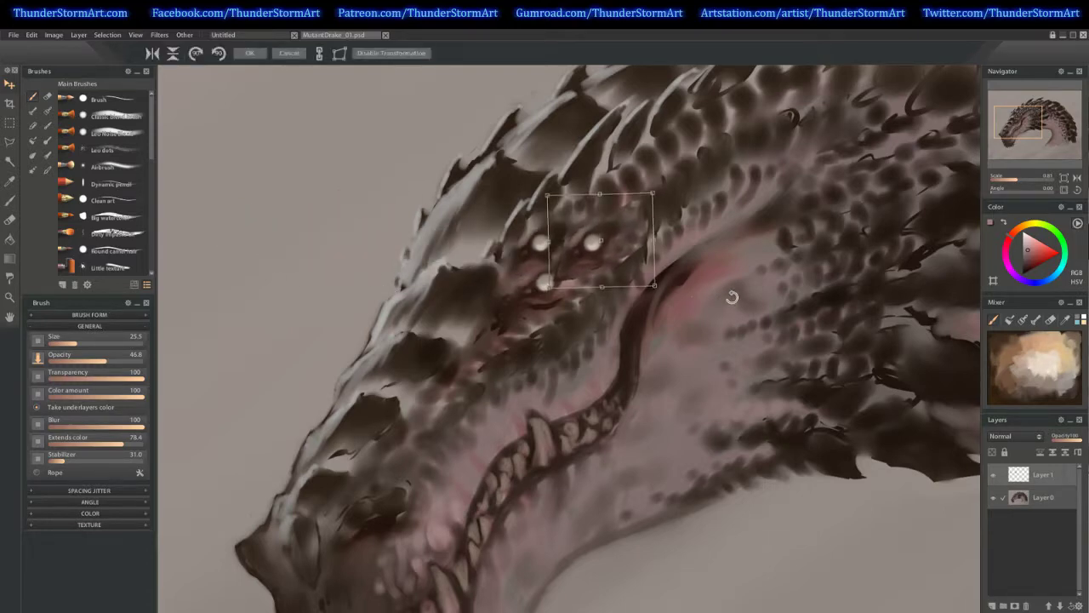
{"action": "left_click_drag", "start_coordinate": [635, 265], "coordinate": [620, 265]}
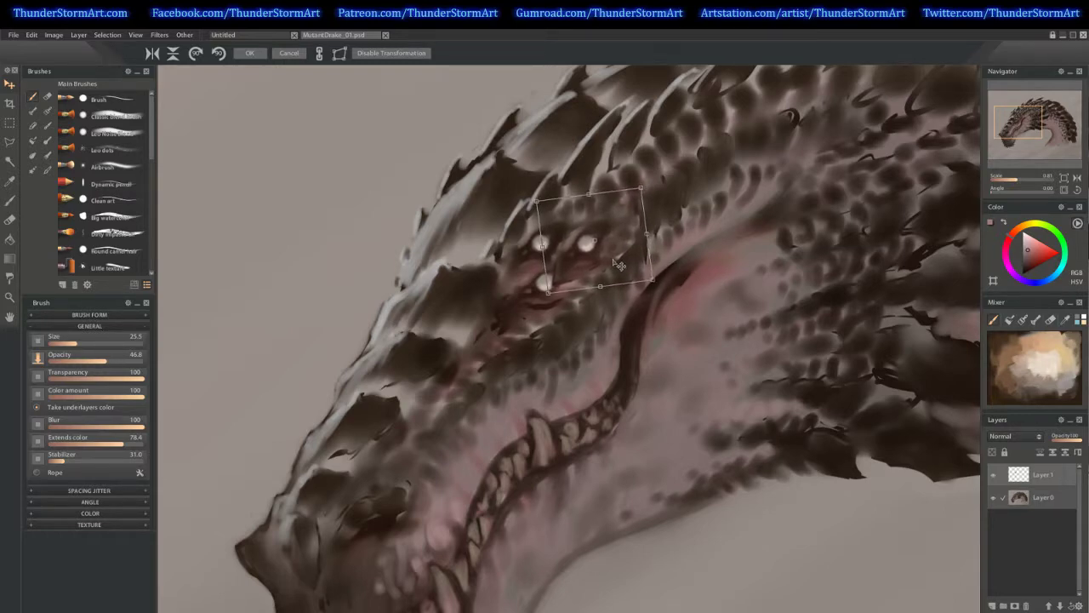
{"action": "key", "text": "Return"}
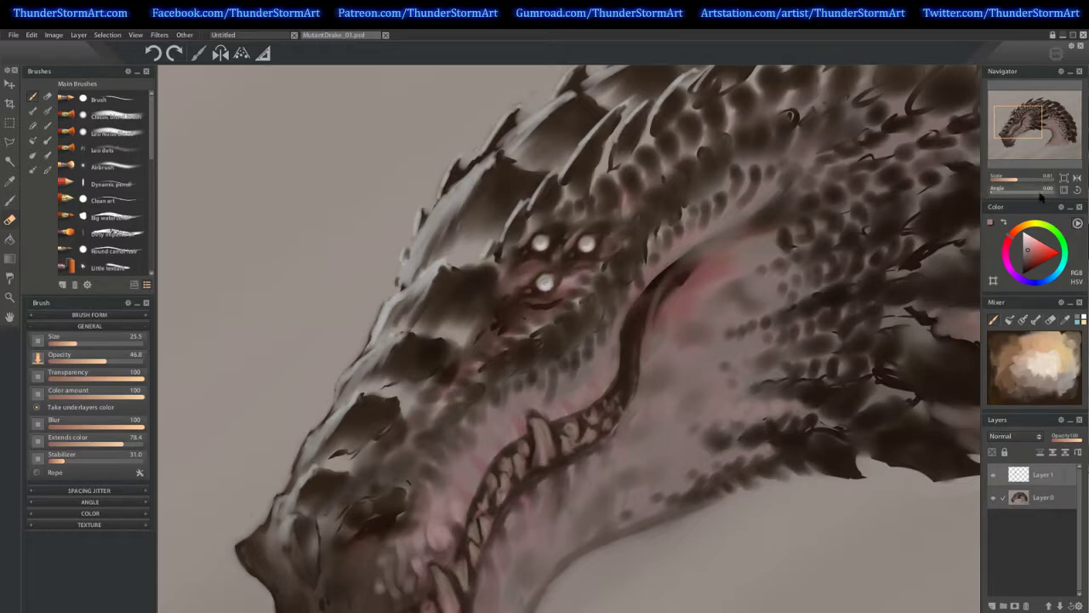
{"action": "left_click_drag", "start_coordinate": [1017, 181], "coordinate": [1009, 188]}
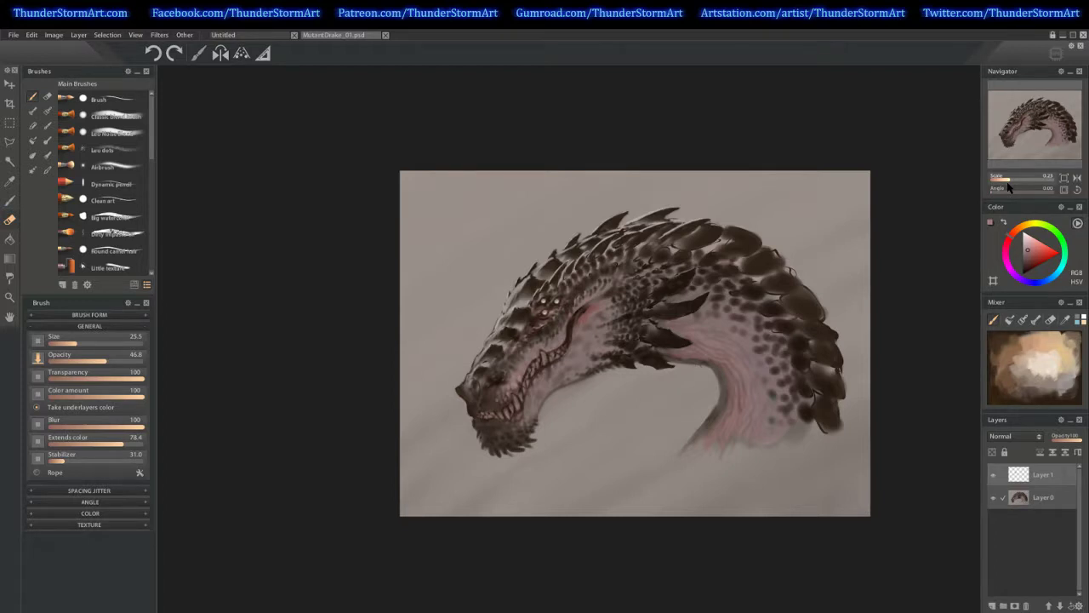
Blend the skin around the third eye into the face with sampled dark and reddish tones, using a brush of size 14.5
{"action": "left_click_drag", "start_coordinate": [1008, 183], "coordinate": [1018, 179]}
{"action": "key", "text": "["}
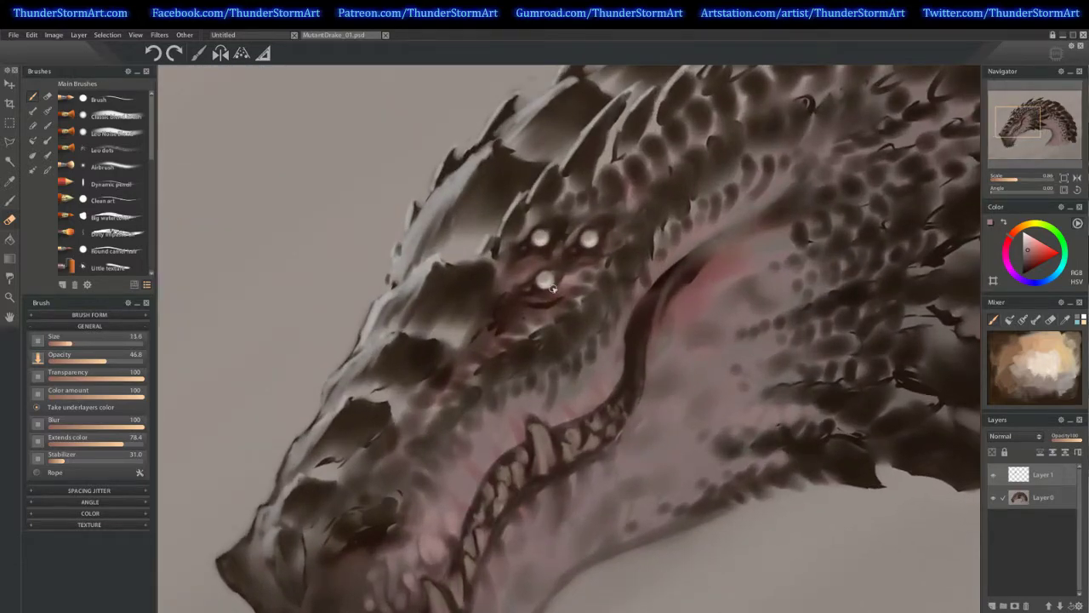
{"action": "key", "text": "b"}
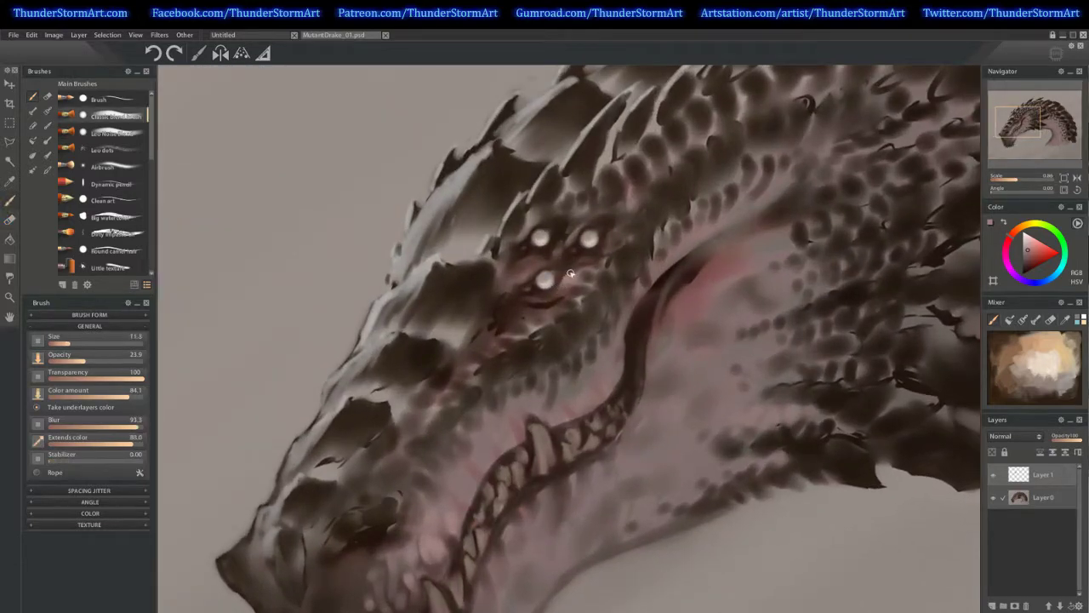
{"action": "key", "text": "]"}
{"action": "left_click_drag", "start_coordinate": [582, 229], "coordinate": [574, 238]}
{"action": "left_click", "coordinate": [569, 241], "text": "alt"}
{"action": "left_click", "coordinate": [587, 213], "text": "alt"}
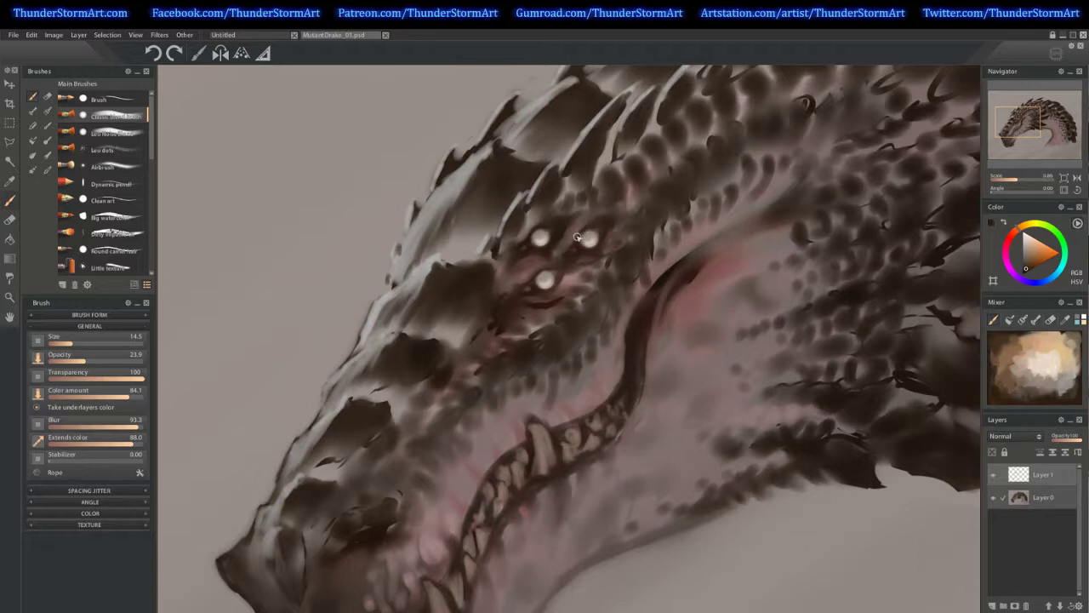
{"action": "left_click", "coordinate": [547, 255], "text": "alt"}
{"action": "left_click", "coordinate": [567, 254], "text": "alt"}
{"action": "left_click", "coordinate": [578, 267], "text": "alt"}
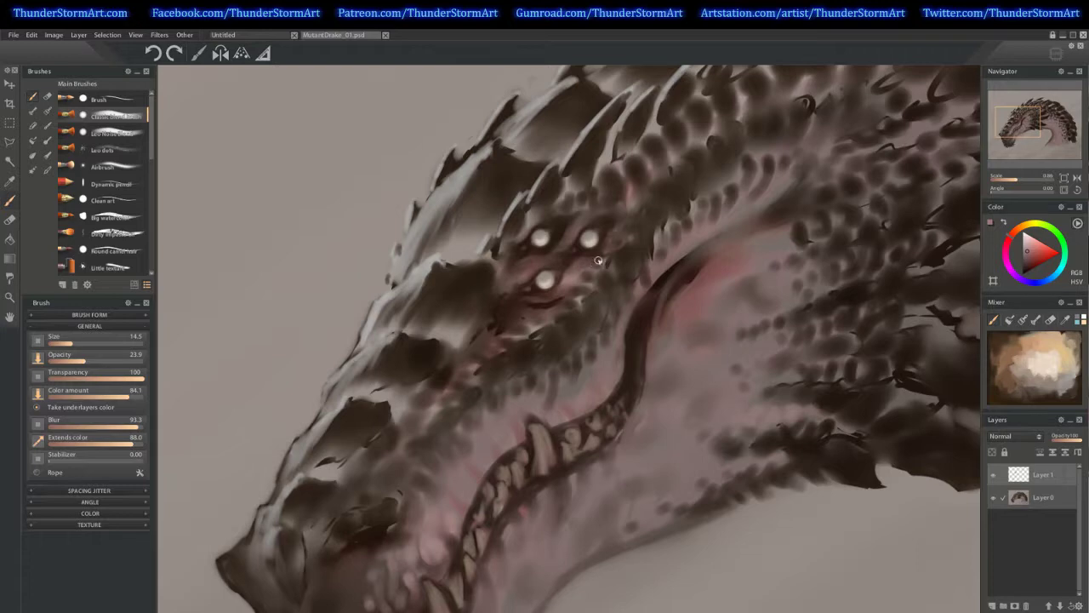
Darken the eye rims with a sampled dark tone and brighten the eyeballs with a pale mixer tone, using a brush of size 7.25
{"action": "key", "text": "bracketleft"}
{"action": "left_click", "coordinate": [579, 242], "text": "alt"}
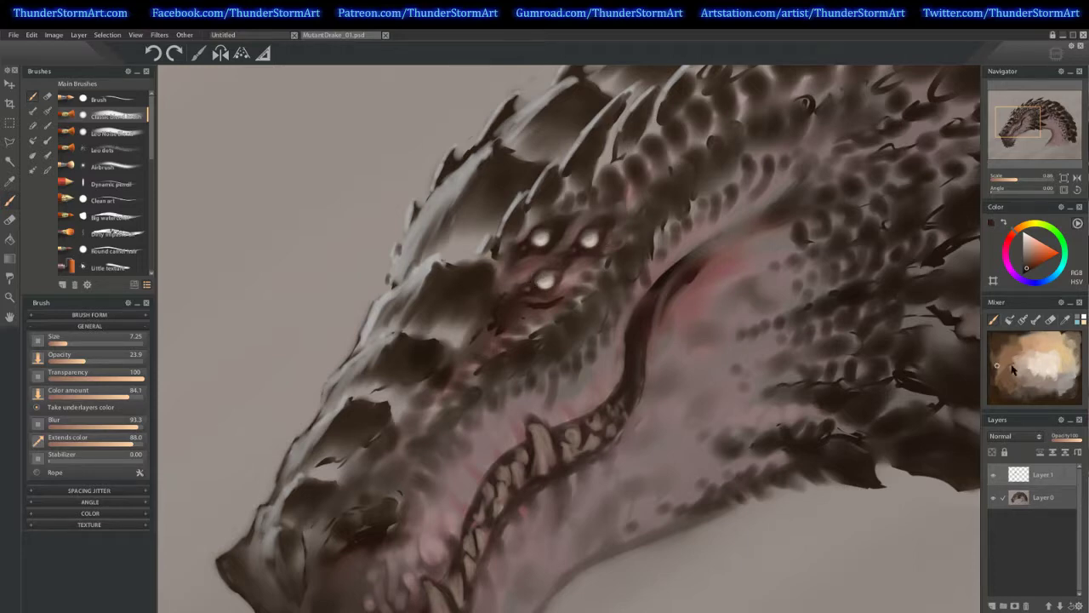
{"action": "left_click", "coordinate": [1048, 358]}
{"action": "left_click", "coordinate": [1015, 182]}
{"action": "left_click_drag", "start_coordinate": [1015, 184], "coordinate": [1019, 179]}
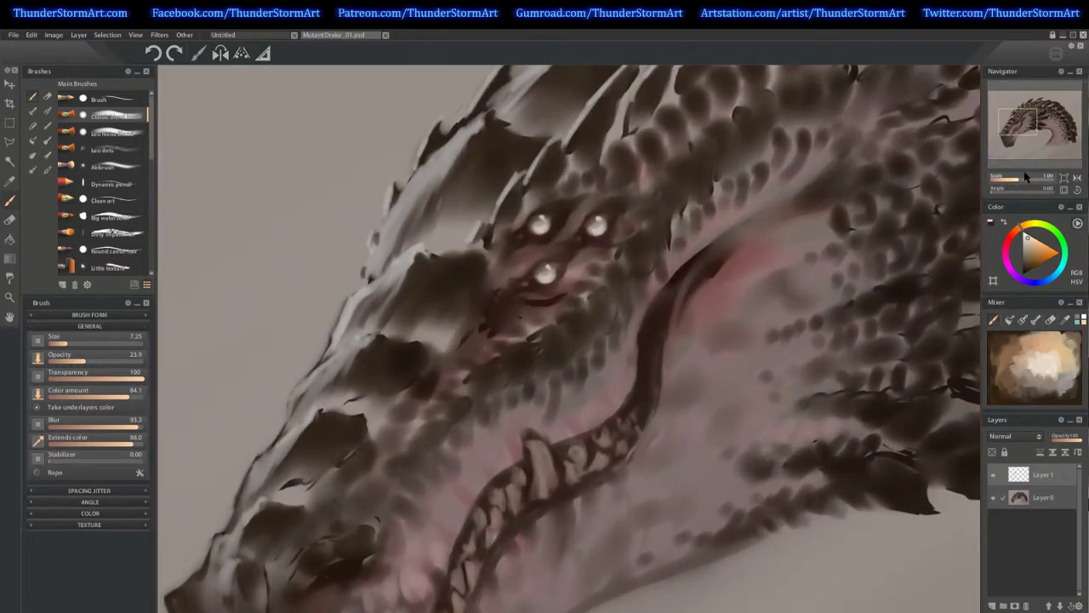
Refine the eyelids and the skin folds around the three eyes with sampled brown and reddish tones, including the crease beneath the lower eye
{"action": "left_click", "coordinate": [575, 219], "text": "alt"}
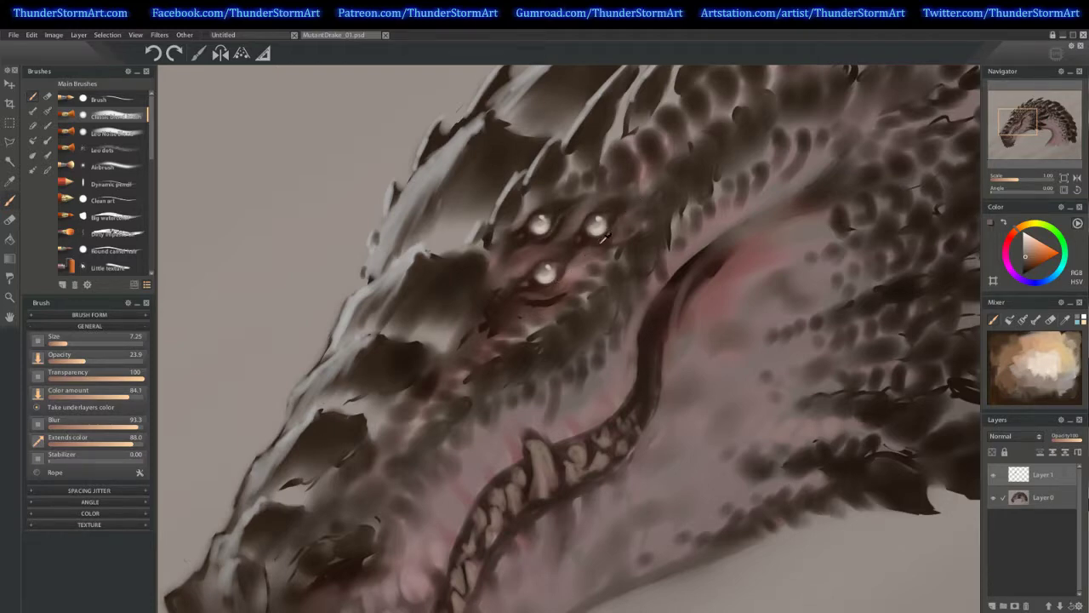
{"action": "left_click", "coordinate": [579, 267], "text": "alt"}
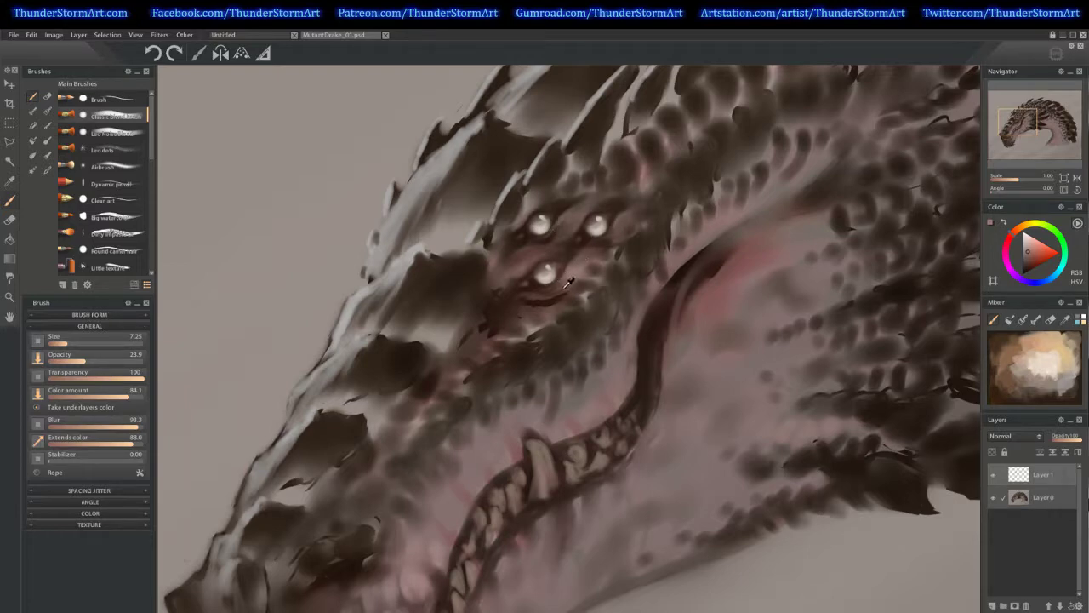
{"action": "left_click", "coordinate": [549, 298], "text": "alt"}
{"action": "left_click_drag", "start_coordinate": [527, 300], "coordinate": [562, 297]}
{"action": "left_click", "coordinate": [524, 211], "text": "alt"}
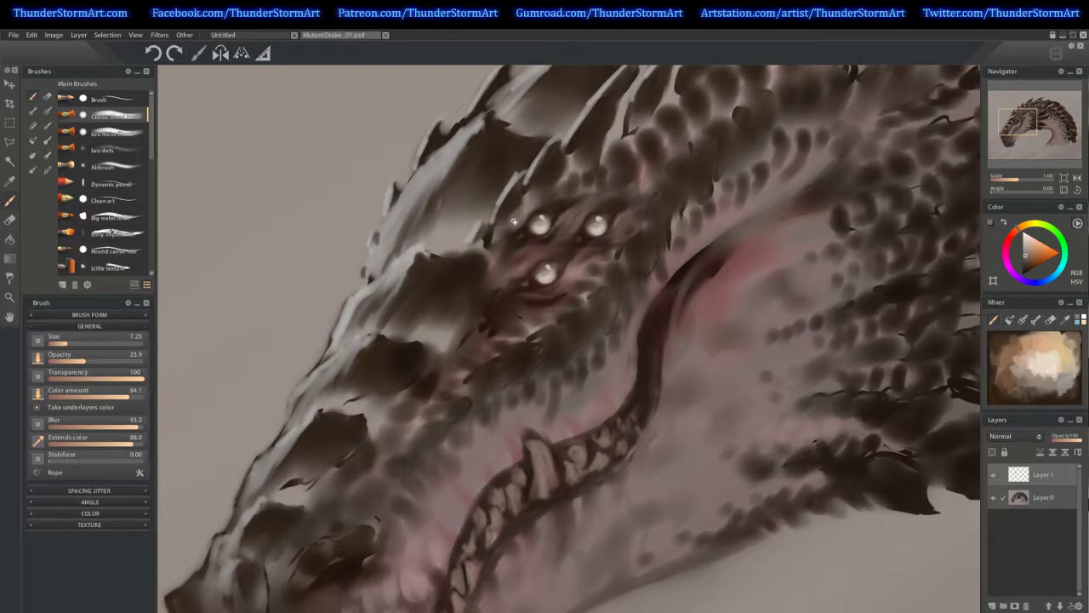
{"action": "left_click", "coordinate": [507, 222], "text": "alt"}
{"action": "left_click_drag", "start_coordinate": [1019, 178], "coordinate": [1011, 182]}
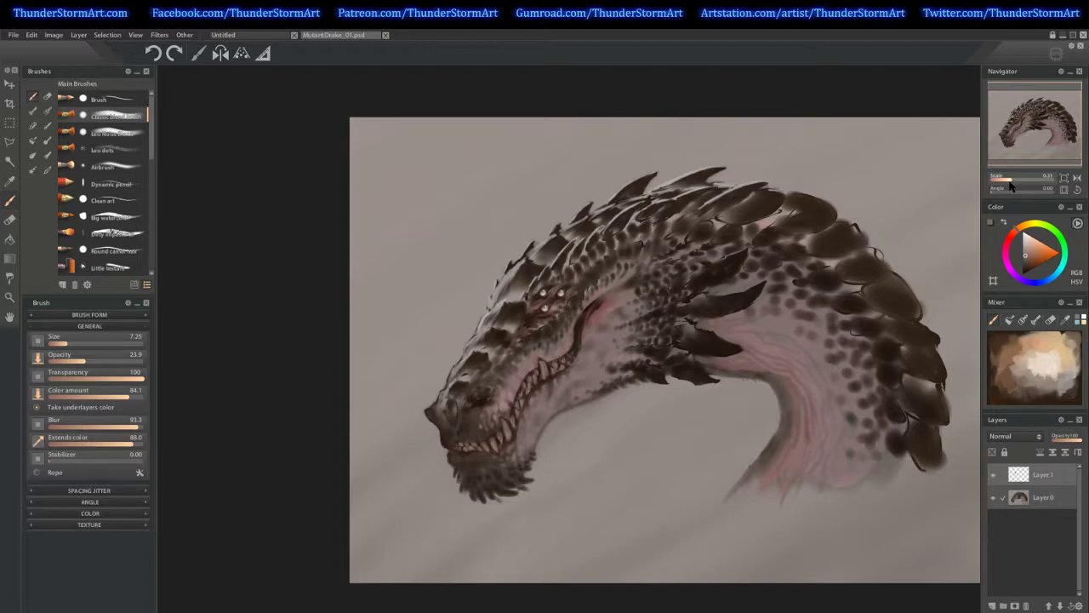
Paint the skin folds between and above the eyes with a sampled reddish tone and a brush of size 7.25
{"action": "left_click_drag", "start_coordinate": [1012, 180], "coordinate": [1019, 179]}
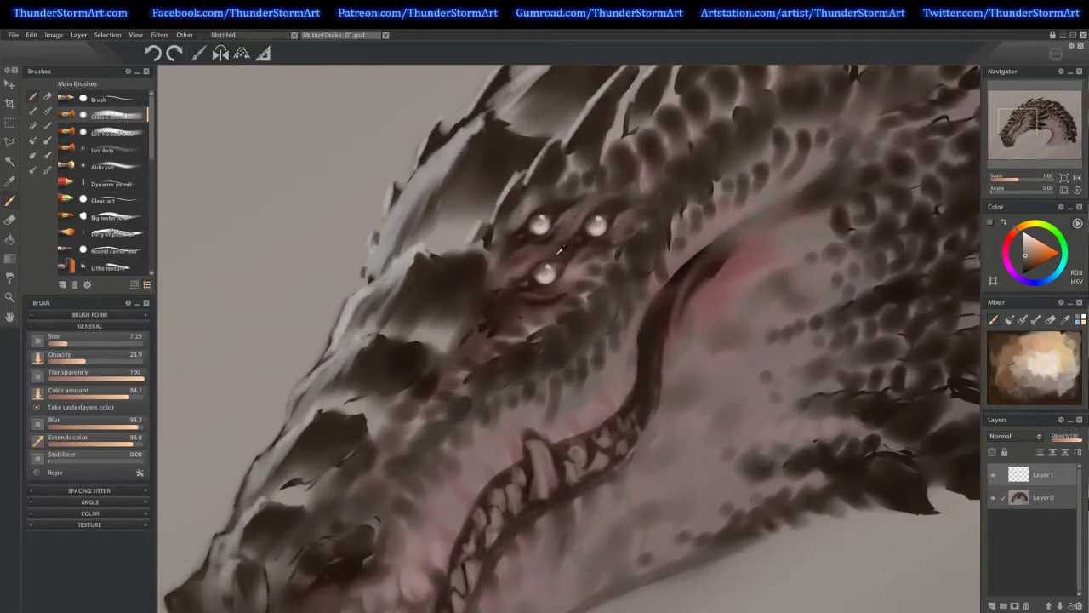
{"action": "left_click", "coordinate": [558, 254], "text": "alt"}
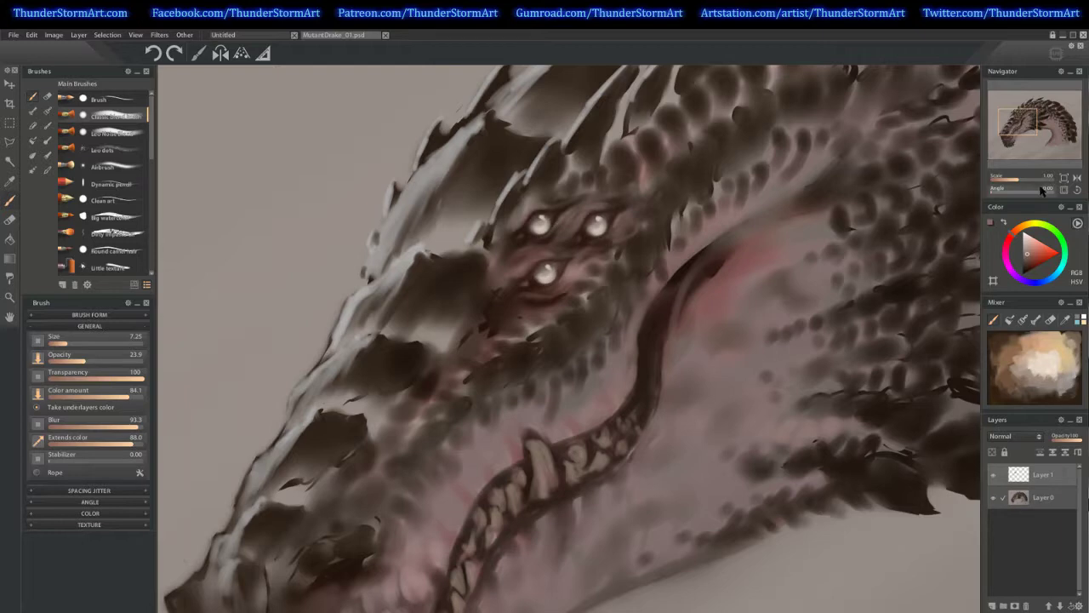
{"action": "left_click_drag", "start_coordinate": [1019, 179], "coordinate": [1012, 180]}
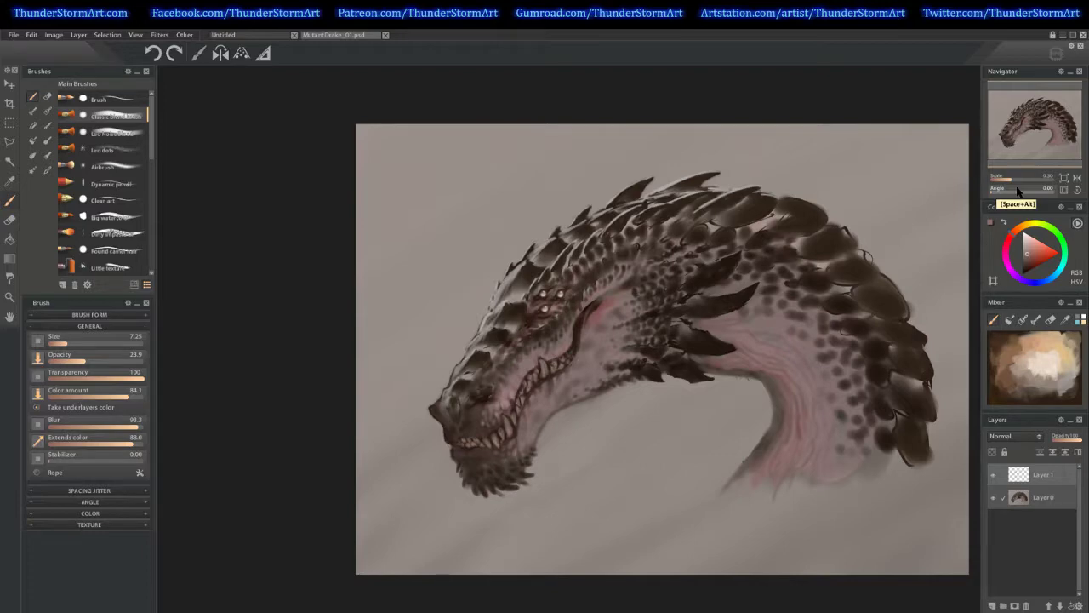
{"action": "scroll", "coordinate": [1018, 189], "scroll_direction": "up", "scroll_amount": 5}
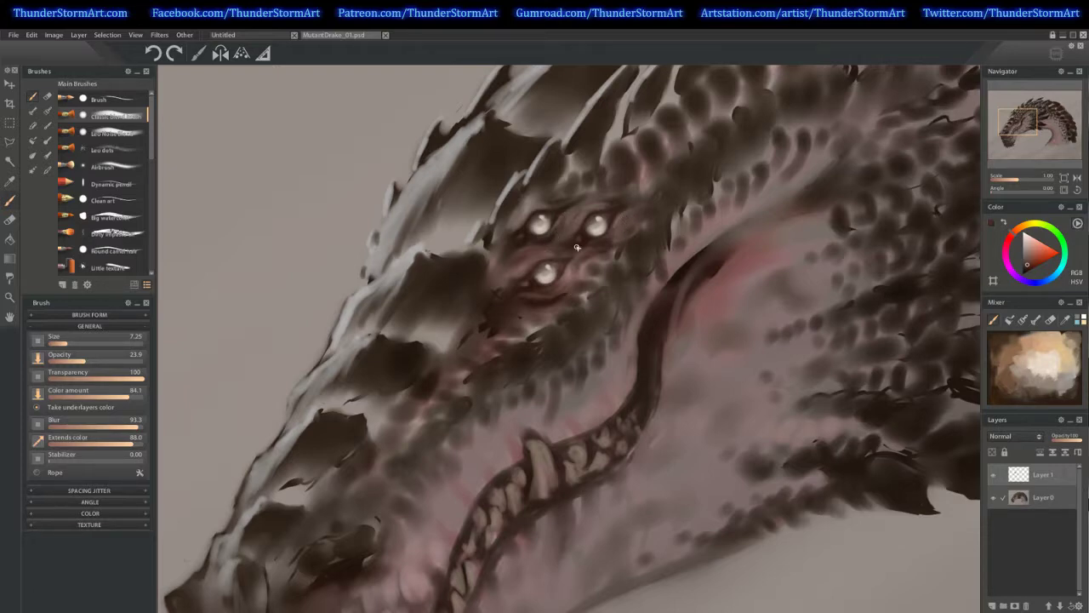
Paint pale ridge strokes around the dark nostril with sampled tones, using a brush of size 7.25
{"action": "left_click_drag", "start_coordinate": [1018, 177], "coordinate": [1011, 183]}
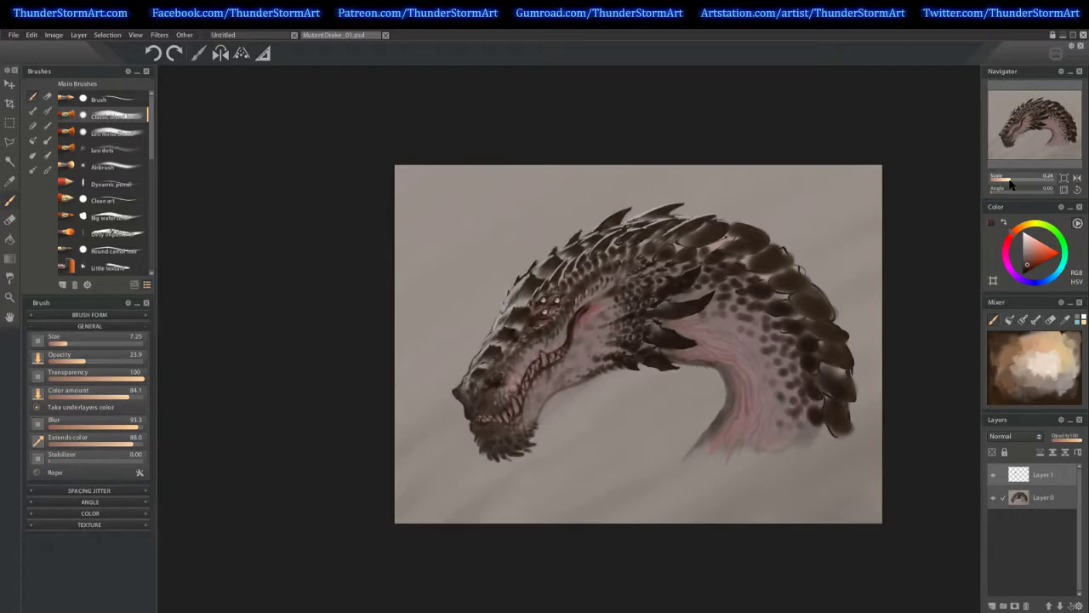
{"action": "left_click_drag", "start_coordinate": [1010, 184], "coordinate": [1021, 184]}
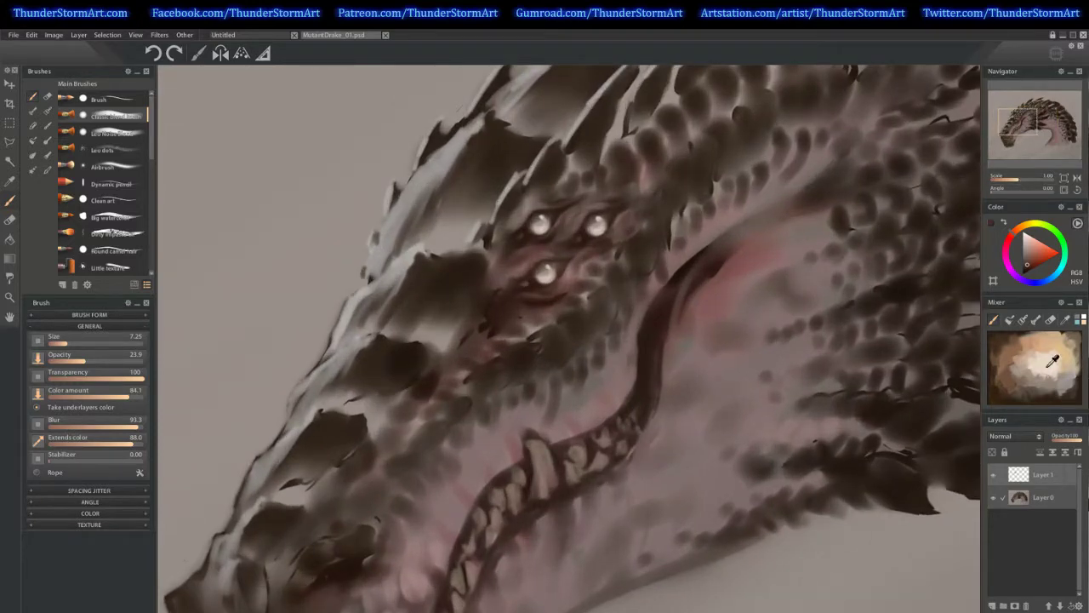
{"action": "left_click_drag", "start_coordinate": [1018, 120], "coordinate": [1016, 133]}
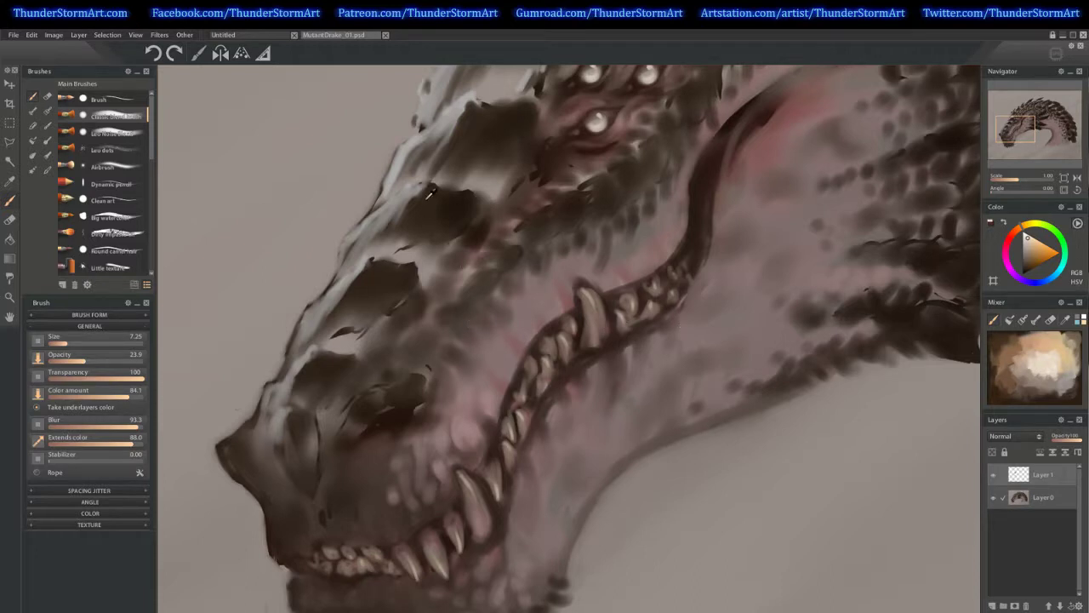
{"action": "left_click", "coordinate": [379, 224], "text": "alt"}
{"action": "mouse_move", "coordinate": [394, 397]}
{"action": "left_mouse_down"}
{"action": "mouse_move", "coordinate": [343, 443]}
{"action": "mouse_move", "coordinate": [372, 406]}
{"action": "mouse_move", "coordinate": [436, 375]}
{"action": "mouse_move", "coordinate": [361, 420]}
{"action": "mouse_move", "coordinate": [387, 404]}
{"action": "mouse_move", "coordinate": [369, 413]}
{"action": "mouse_move", "coordinate": [374, 405]}
{"action": "mouse_move", "coordinate": [428, 382]}
{"action": "mouse_move", "coordinate": [369, 412]}
{"action": "mouse_move", "coordinate": [399, 409]}
{"action": "mouse_move", "coordinate": [360, 437]}
{"action": "mouse_move", "coordinate": [413, 406]}
{"action": "left_mouse_up"}
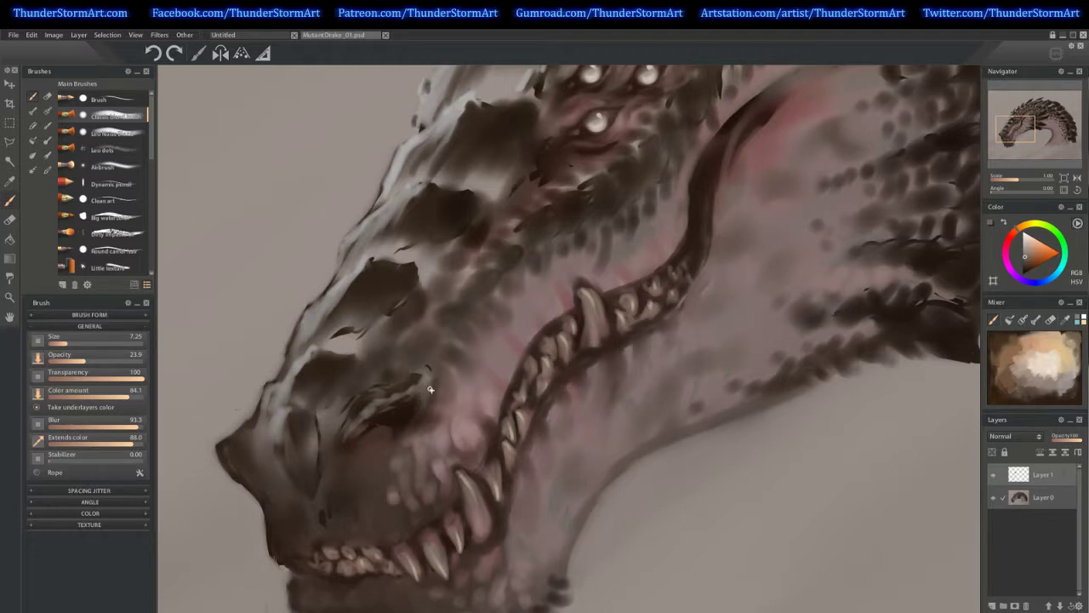
{"action": "left_click", "coordinate": [406, 412], "text": "alt"}
{"action": "mouse_move", "coordinate": [429, 390]}
{"action": "left_mouse_down"}
{"action": "mouse_move", "coordinate": [413, 417]}
{"action": "mouse_move", "coordinate": [374, 424]}
{"action": "mouse_move", "coordinate": [397, 423]}
{"action": "left_mouse_up"}
Blend the nostril ridges into the snout with sampled brown and dark tones, using a brush of size 26.6
{"action": "left_click", "coordinate": [377, 432], "text": "alt"}
{"action": "left_click", "coordinate": [356, 395], "text": "alt"}
{"action": "left_click_drag", "start_coordinate": [355, 396], "coordinate": [375, 380]}
{"action": "left_click", "coordinate": [383, 381], "text": "alt"}
{"action": "key", "text": "]"}
{"action": "left_click_drag", "start_coordinate": [352, 404], "coordinate": [329, 434]}
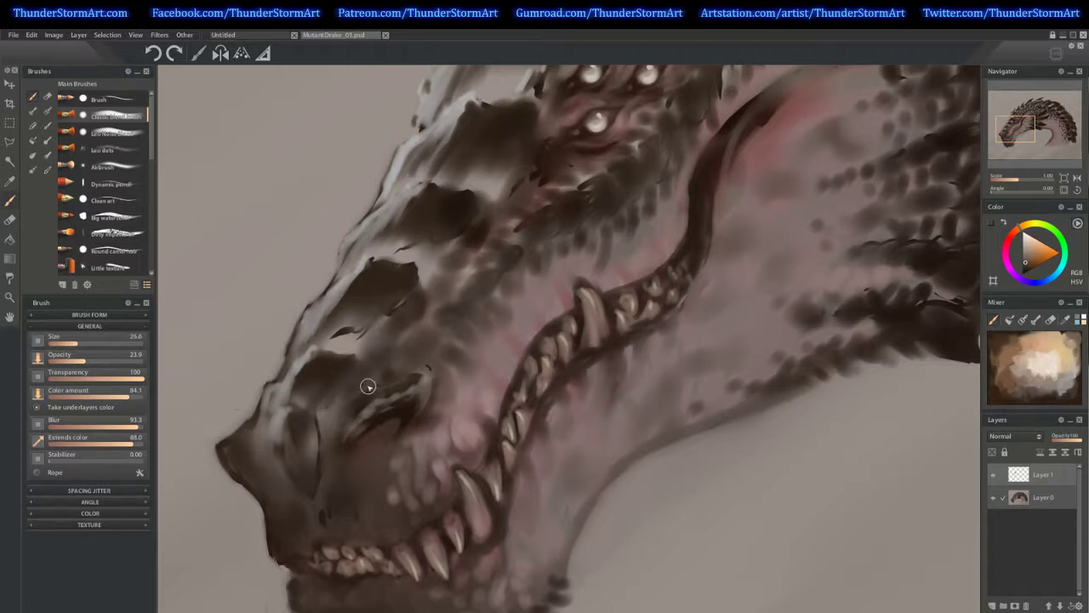
{"action": "mouse_move", "coordinate": [427, 366]}
{"action": "left_mouse_down"}
{"action": "mouse_move", "coordinate": [428, 416]}
{"action": "mouse_move", "coordinate": [406, 407]}
{"action": "left_mouse_up"}
{"action": "left_click", "coordinate": [414, 406], "text": "alt"}
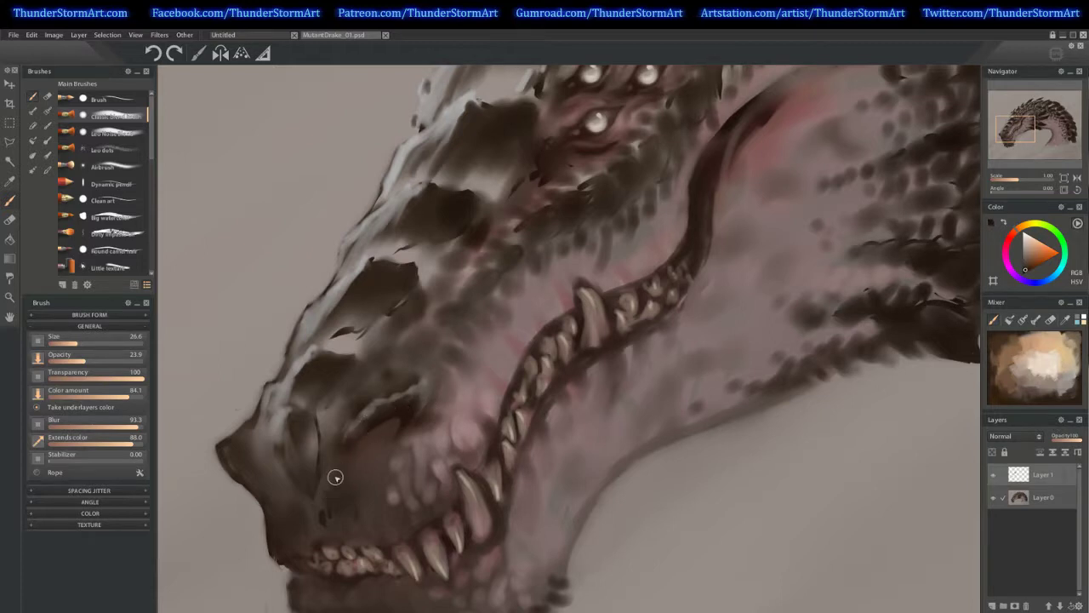
{"action": "left_click", "coordinate": [423, 377], "text": "alt"}
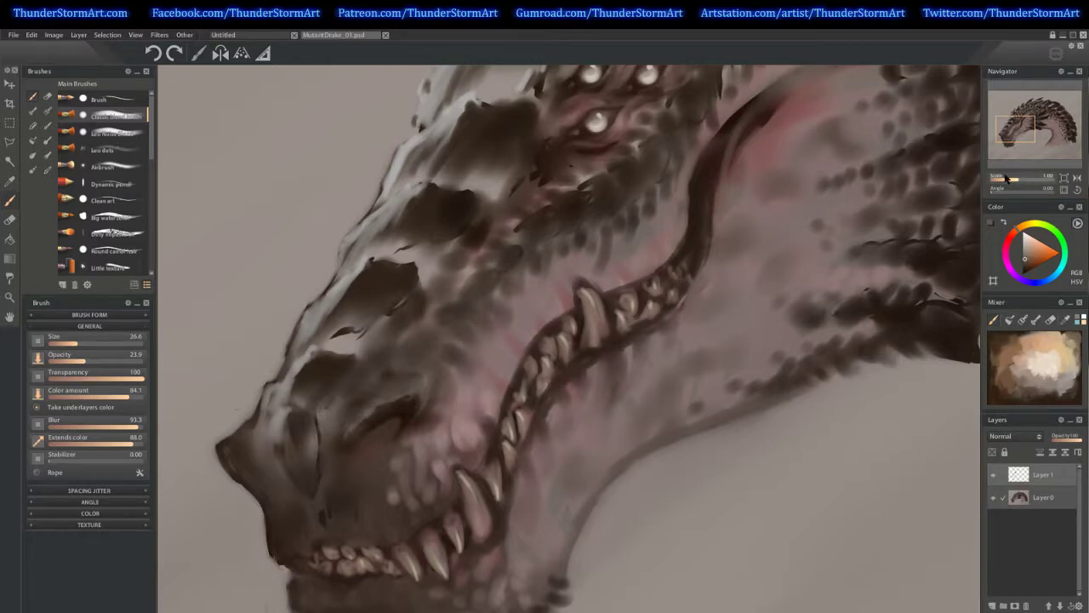
Sharpen the nostril opening and its rim with sampled tones, reducing the brush to size 7.56
{"action": "left_click_drag", "start_coordinate": [1019, 178], "coordinate": [1011, 184]}
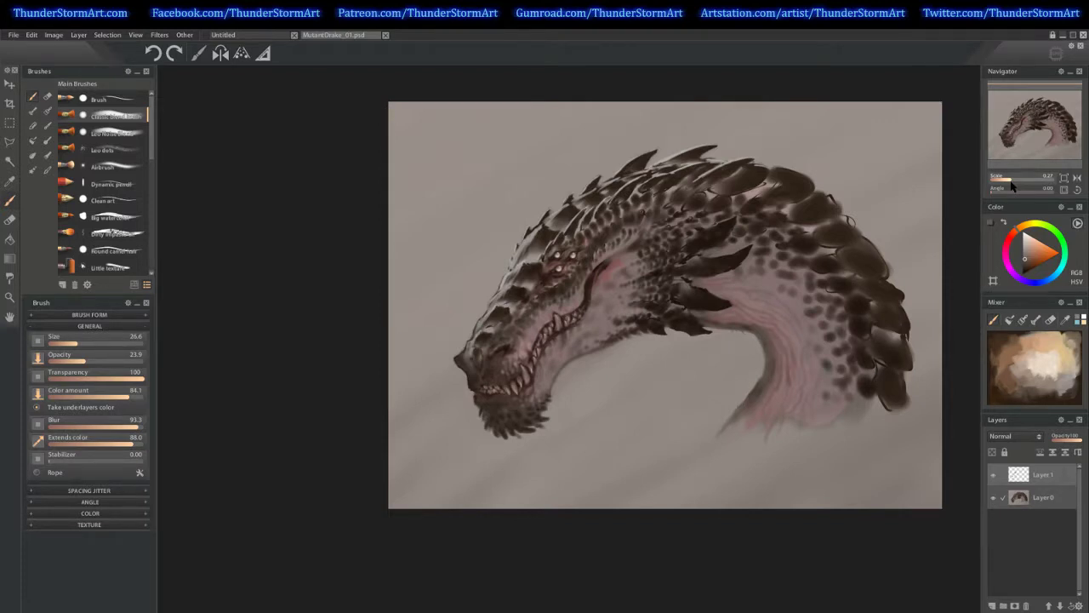
{"action": "left_click_drag", "start_coordinate": [1012, 185], "coordinate": [1016, 179]}
{"action": "key", "text": "bracketleft"}
{"action": "key", "text": "bracketleft"}
{"action": "key", "text": "bracketleft"}
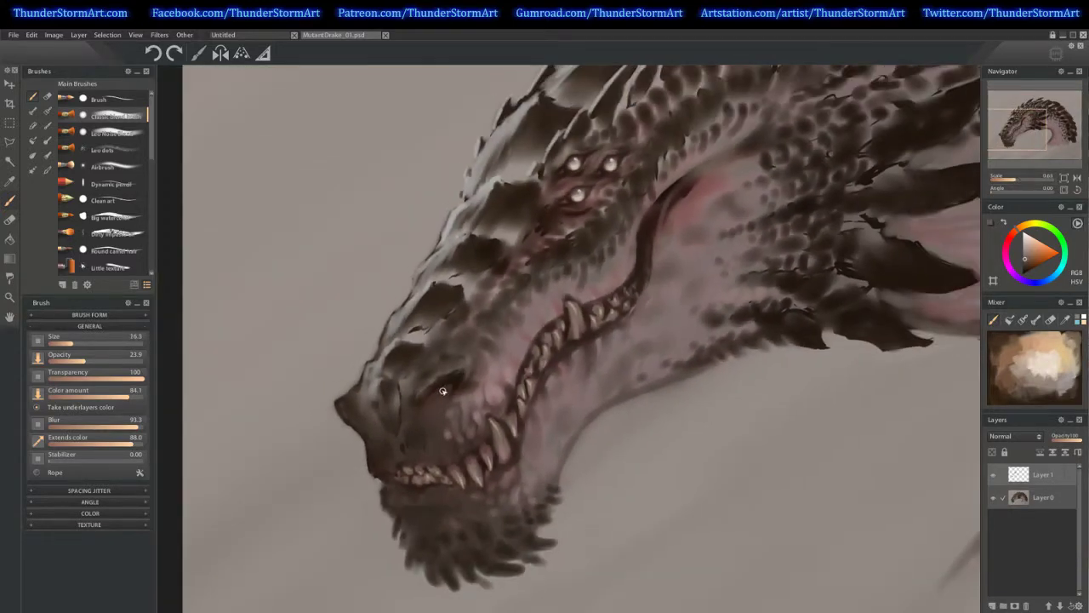
{"action": "left_click", "coordinate": [464, 371], "text": "alt"}
{"action": "key", "text": "bracketleft"}
{"action": "left_click", "coordinate": [480, 372], "text": "alt"}
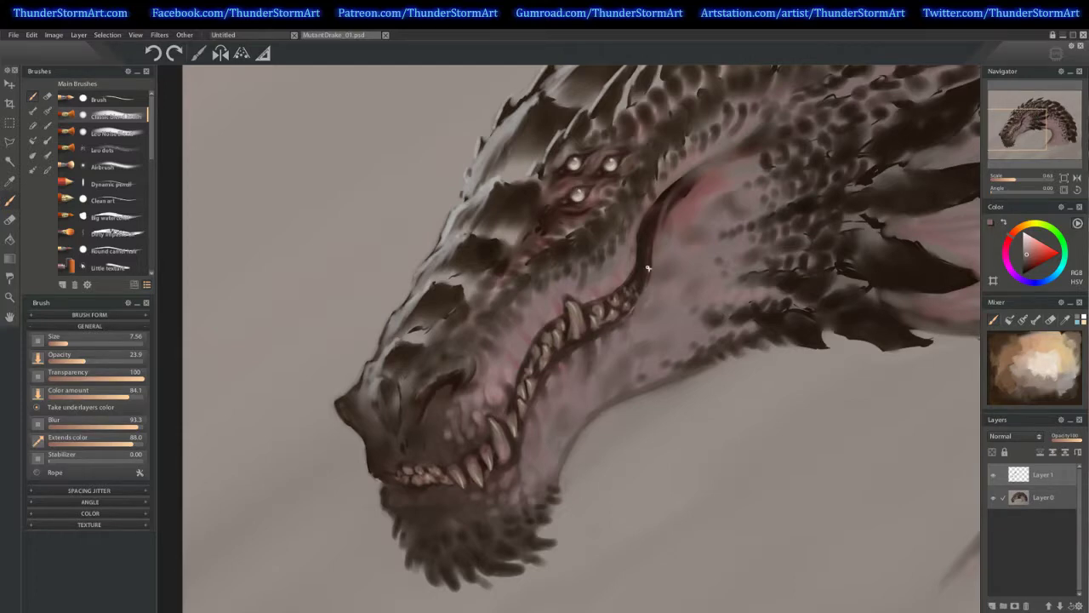
Mirror the canvas view and reshape the upper neck plate's outer edge with a sampled dark tone, enlarging the brush to size 33.6
{"action": "left_click_drag", "start_coordinate": [1030, 180], "coordinate": [1011, 181]}
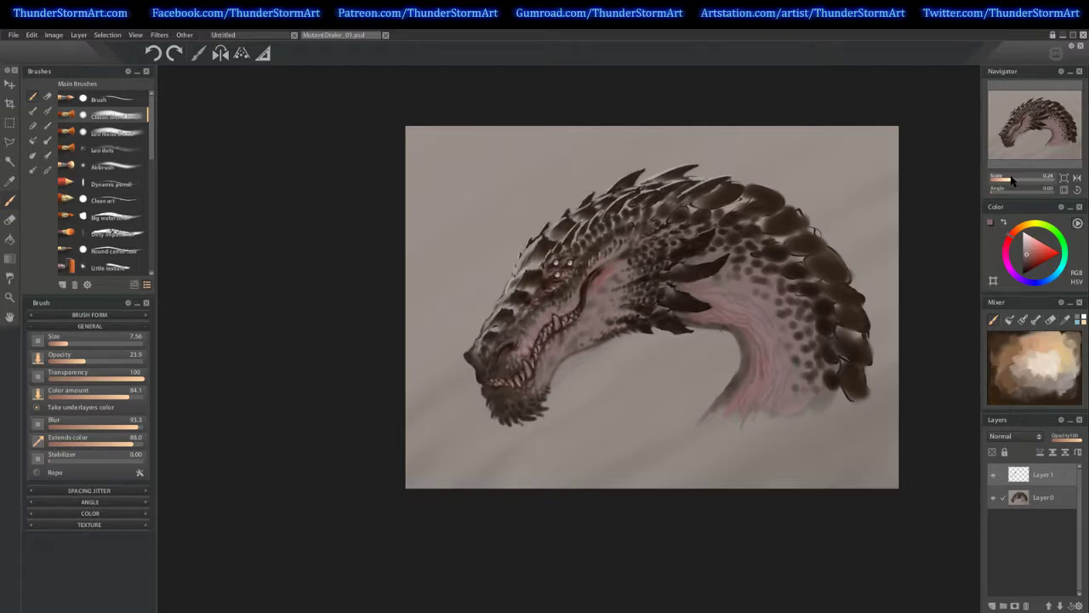
{"action": "left_click_drag", "start_coordinate": [1009, 179], "coordinate": [1009, 183]}
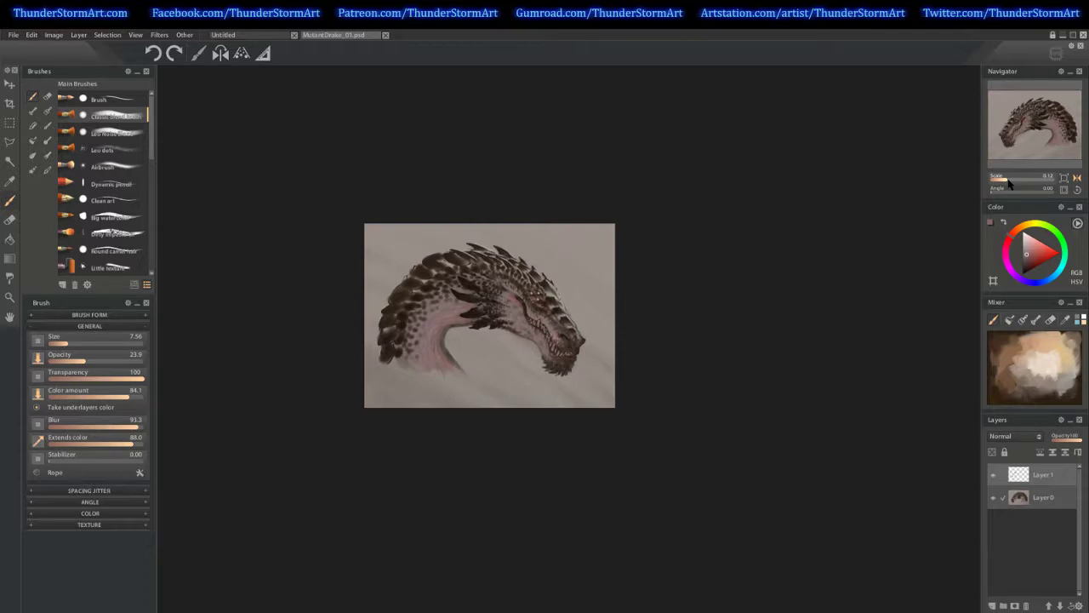
{"action": "left_click_drag", "start_coordinate": [1010, 179], "coordinate": [1012, 180]}
{"action": "left_click_drag", "start_coordinate": [753, 253], "coordinate": [894, 247]}
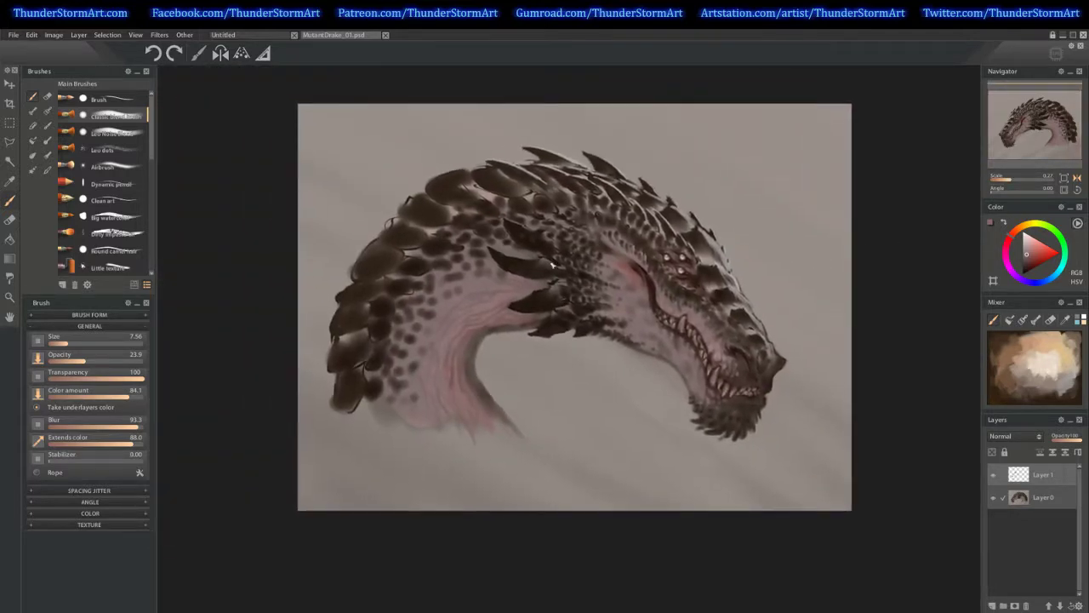
{"action": "left_click", "coordinate": [504, 251], "text": "alt"}
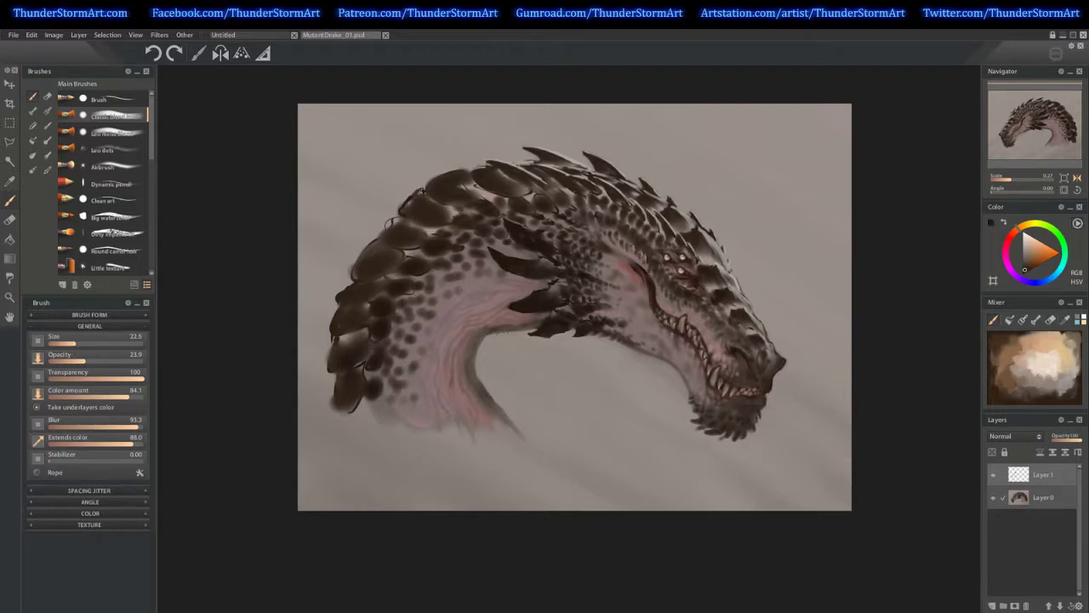
{"action": "key", "text": "]"}
{"action": "key", "text": "]"}
{"action": "left_click_drag", "start_coordinate": [418, 195], "coordinate": [406, 206]}
{"action": "key", "text": "bracketleft"}
{"action": "key", "text": "bracketleft"}
{"action": "key", "text": "bracketleft"}
{"action": "key", "text": "bracketright"}
{"action": "key", "text": "bracketright"}
{"action": "key", "text": "bracketright"}
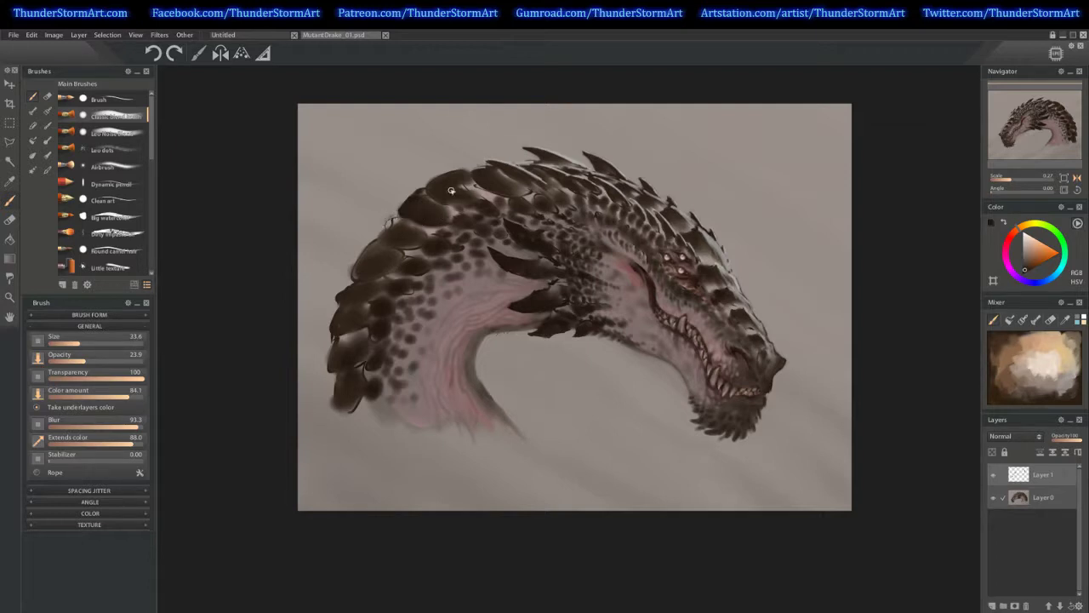
Extend the two upper plates on the back of the neck outward into pointed dark spikes
{"action": "key", "text": "bracketleft"}
{"action": "left_click_drag", "start_coordinate": [397, 215], "coordinate": [362, 235]}
{"action": "key", "text": "bracketleft"}
{"action": "key", "text": "bracketright"}
{"action": "key", "text": "bracketright"}
{"action": "mouse_move", "coordinate": [395, 230]}
{"action": "left_mouse_down"}
{"action": "mouse_move", "coordinate": [367, 235]}
{"action": "mouse_move", "coordinate": [399, 220]}
{"action": "mouse_move", "coordinate": [370, 237]}
{"action": "mouse_move", "coordinate": [397, 224]}
{"action": "mouse_move", "coordinate": [381, 224]}
{"action": "left_mouse_up"}
{"action": "key", "text": "bracketleft"}
{"action": "key", "text": "bracketleft"}
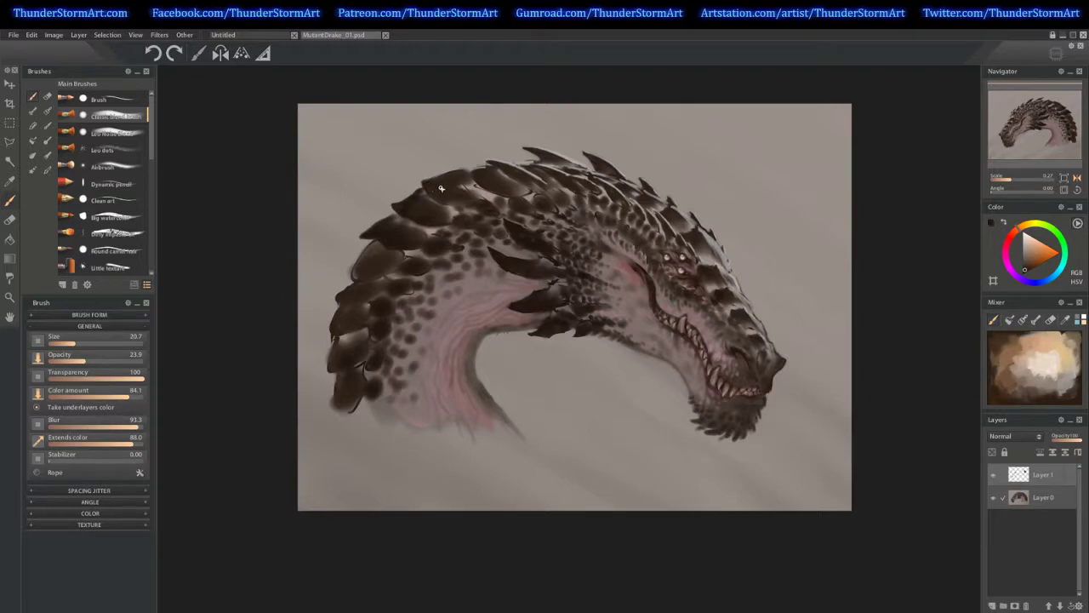
Point the plate at the top of the neck and extend the middle back plates into dark spikes
{"action": "mouse_move", "coordinate": [469, 168]}
{"action": "left_mouse_down"}
{"action": "mouse_move", "coordinate": [474, 180]}
{"action": "mouse_move", "coordinate": [484, 170]}
{"action": "left_mouse_up"}
{"action": "left_click_drag", "start_coordinate": [376, 247], "coordinate": [345, 279]}
{"action": "key", "text": "]"}
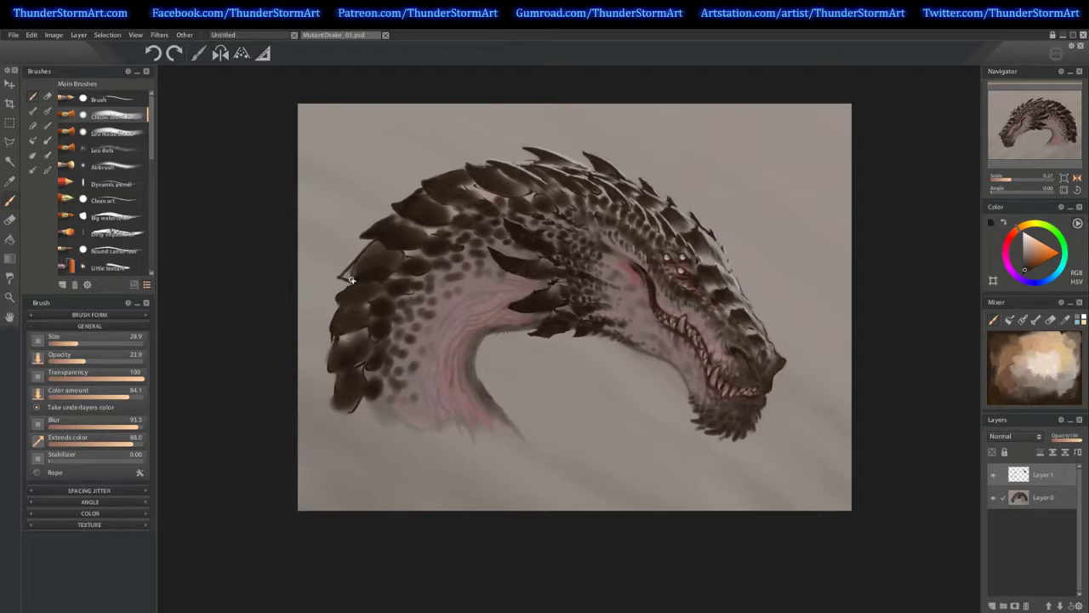
{"action": "left_click_drag", "start_coordinate": [349, 278], "coordinate": [369, 254]}
{"action": "key", "text": "["}
{"action": "key", "text": "["}
{"action": "key", "text": "["}
{"action": "key", "text": "]"}
{"action": "key", "text": "]"}
{"action": "key", "text": "]"}
{"action": "key", "text": "bracketleft"}
{"action": "key", "text": "bracketleft"}
{"action": "key", "text": "bracketleft"}
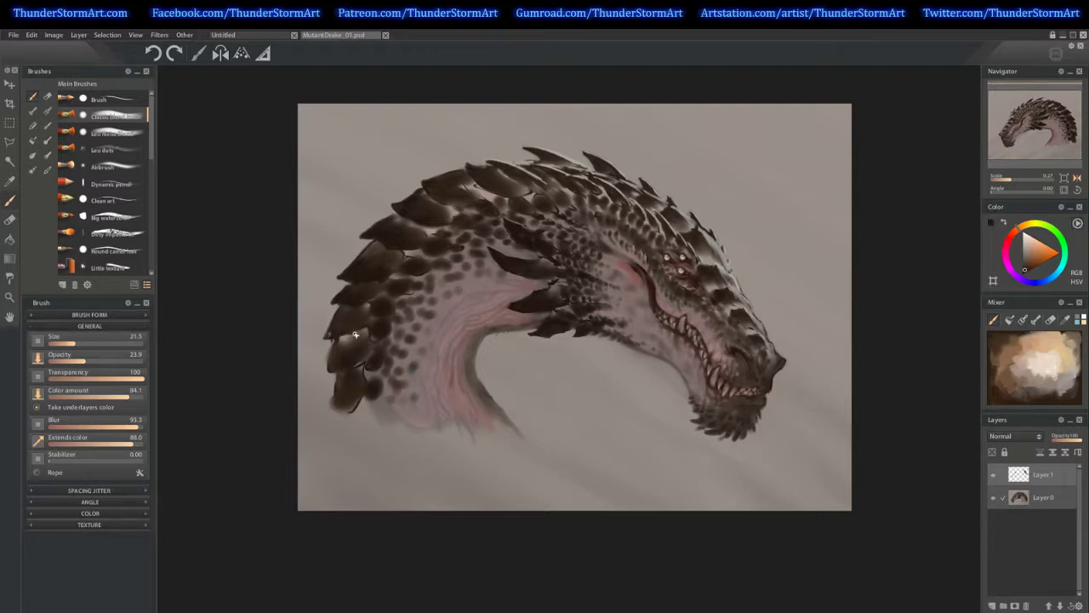
Shape the lowest plates on the back of the neck into pointed dark spikes, varying the brush size
{"action": "key", "text": "bracketright"}
{"action": "key", "text": "bracketright"}
{"action": "key", "text": "bracketright"}
{"action": "key", "text": "bracketleft"}
{"action": "key", "text": "bracketleft"}
{"action": "key", "text": "bracketleft"}
{"action": "mouse_move", "coordinate": [334, 345]}
{"action": "left_mouse_down"}
{"action": "mouse_move", "coordinate": [327, 377]}
{"action": "mouse_move", "coordinate": [361, 360]}
{"action": "left_mouse_up"}
{"action": "key", "text": "bracketright"}
{"action": "key", "text": "bracketright"}
{"action": "key", "text": "bracketright"}
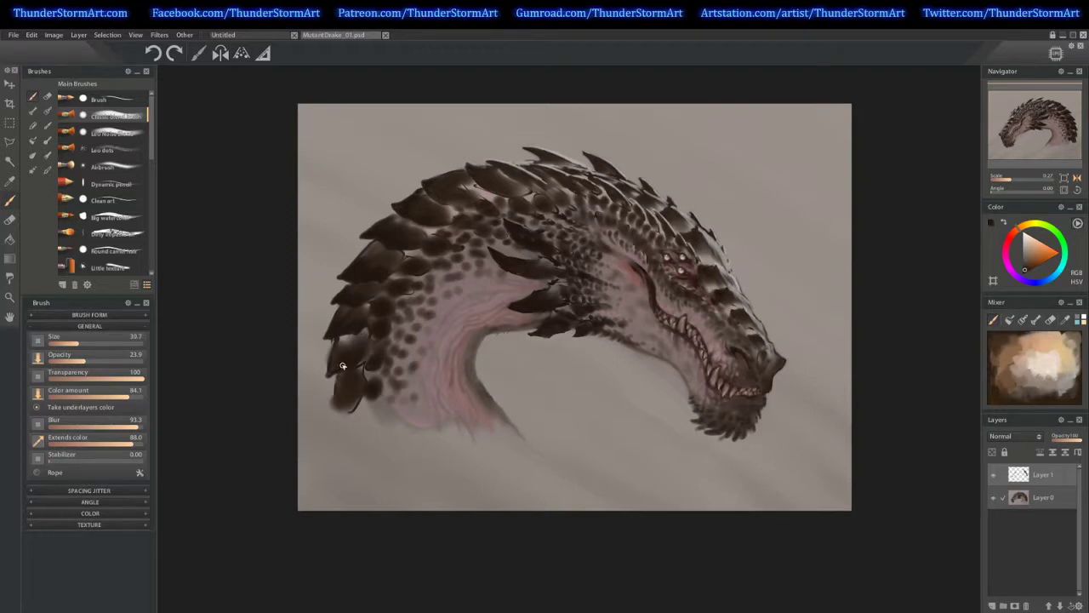
{"action": "key", "text": "bracketleft"}
{"action": "key", "text": "bracketleft"}
{"action": "key", "text": "bracketleft"}
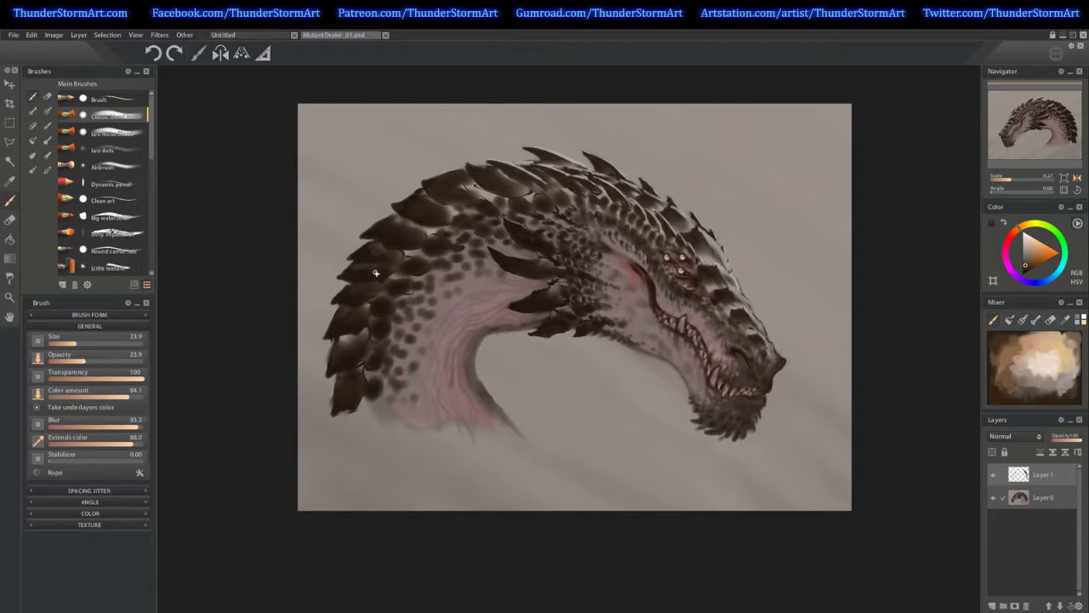
Clean up the outer edges of the neck spikes and the scales beside them with sampled tones, using brush size 23.9
{"action": "left_click", "coordinate": [347, 263], "text": "alt"}
{"action": "mouse_move", "coordinate": [347, 267]}
{"action": "left_mouse_down"}
{"action": "mouse_move", "coordinate": [334, 278]}
{"action": "mouse_move", "coordinate": [364, 231]}
{"action": "left_mouse_up"}
{"action": "left_click", "coordinate": [346, 286], "text": "alt"}
{"action": "left_click_drag", "start_coordinate": [343, 335], "coordinate": [323, 379]}
{"action": "left_click", "coordinate": [418, 248], "text": "alt"}
{"action": "left_click_drag", "start_coordinate": [416, 254], "coordinate": [403, 253]}
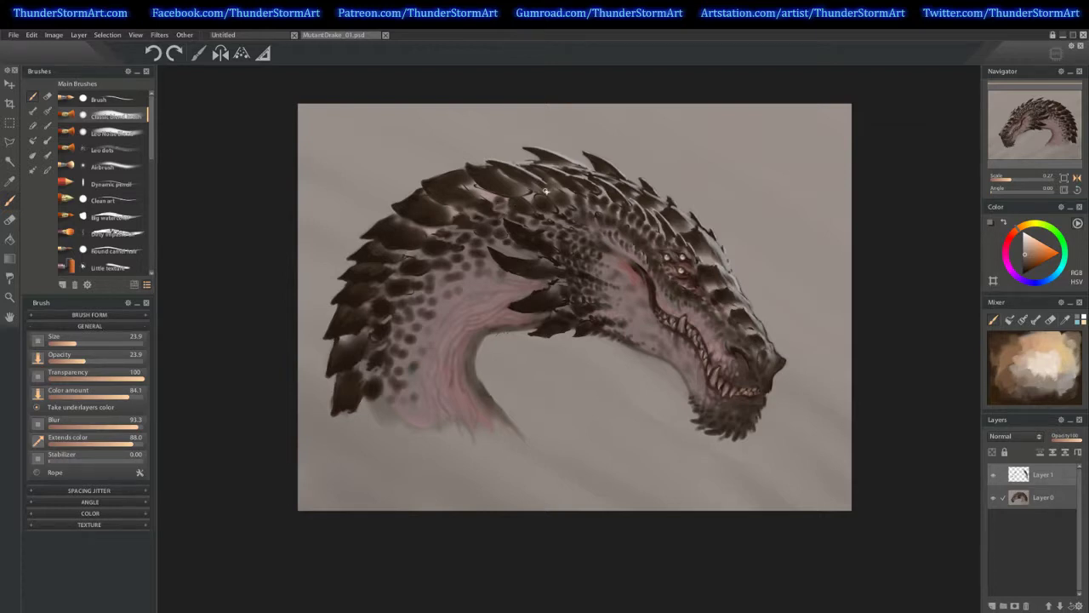
Refine the neck scales and the plates along the top of the neck with sampled dark and lighter tones
{"action": "left_click", "coordinate": [428, 229], "text": "alt"}
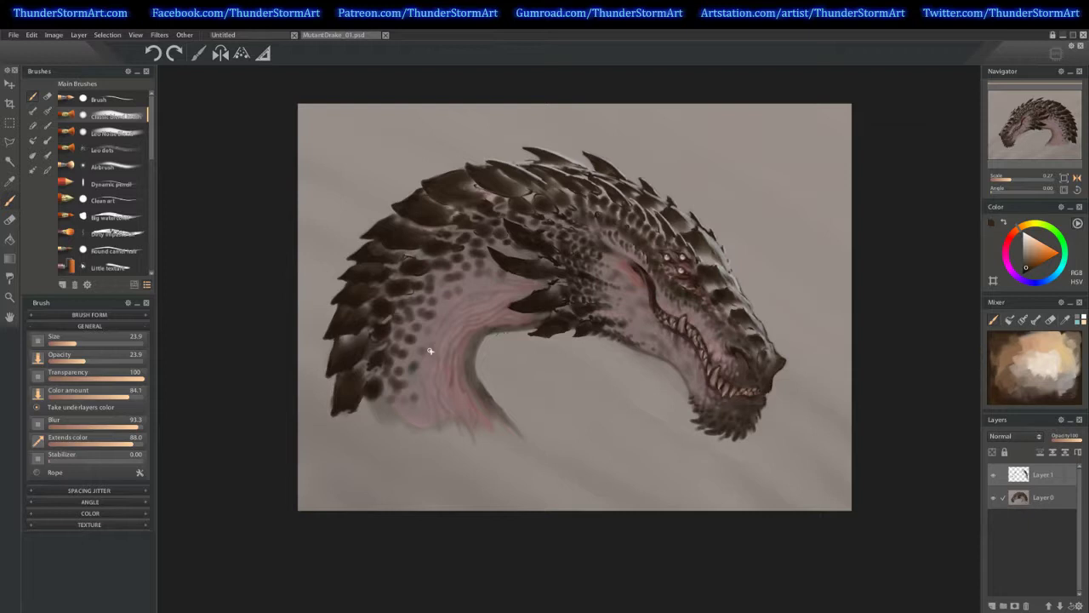
{"action": "left_click", "coordinate": [490, 192], "text": "alt"}
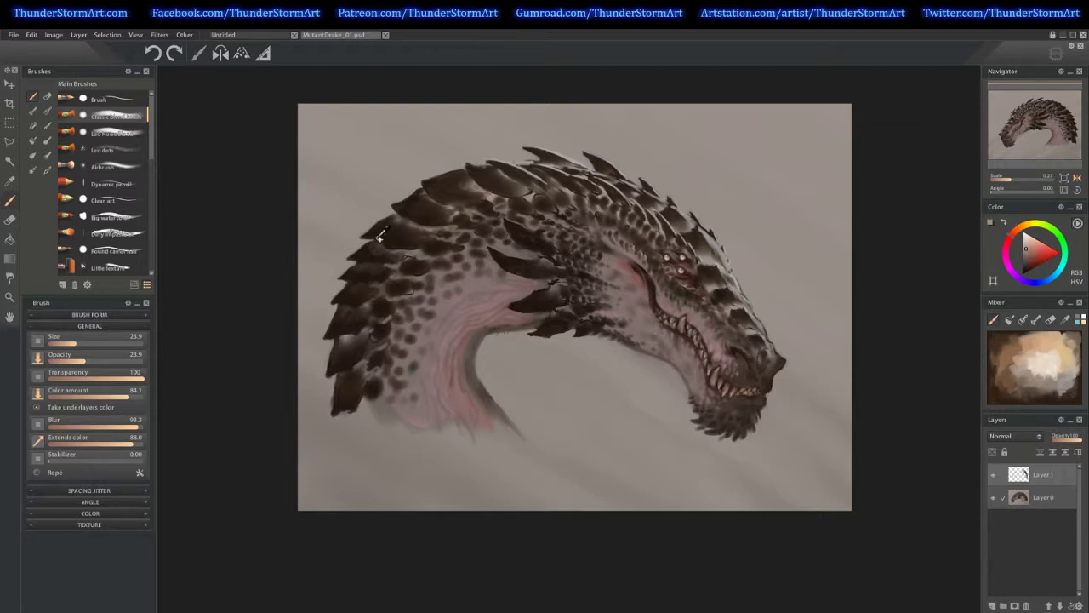
{"action": "left_click", "coordinate": [384, 192], "text": "alt"}
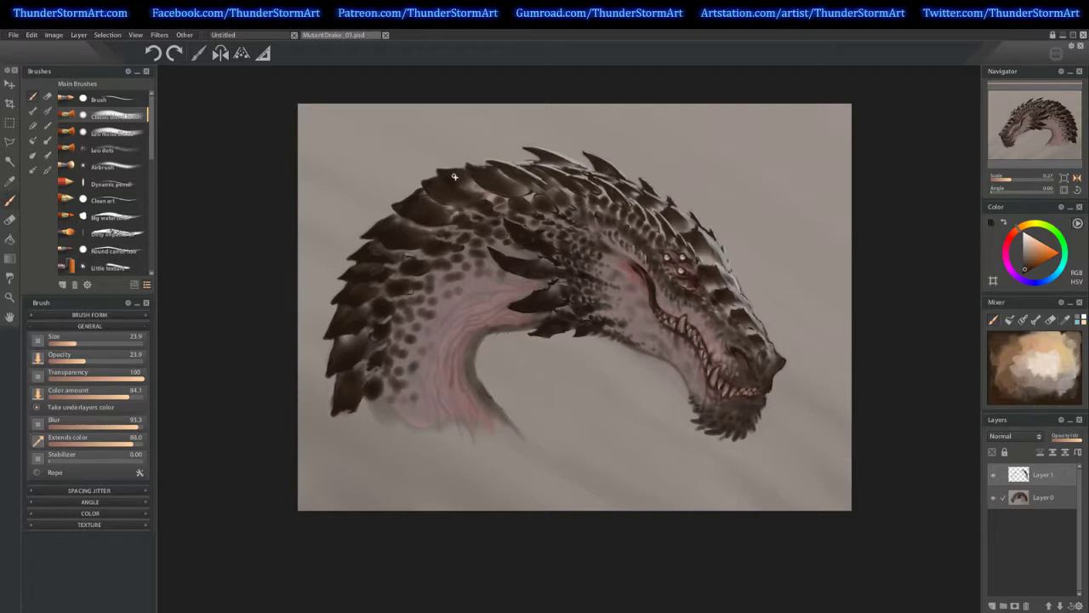
{"action": "left_click", "coordinate": [488, 175], "text": "alt"}
{"action": "left_click", "coordinate": [690, 218], "text": "alt"}
Soften the wrinkled throat skin and its lower edge with sampled skin tones, using a brush of size 40.4
{"action": "key", "text": "bracketright"}
{"action": "key", "text": "bracketright"}
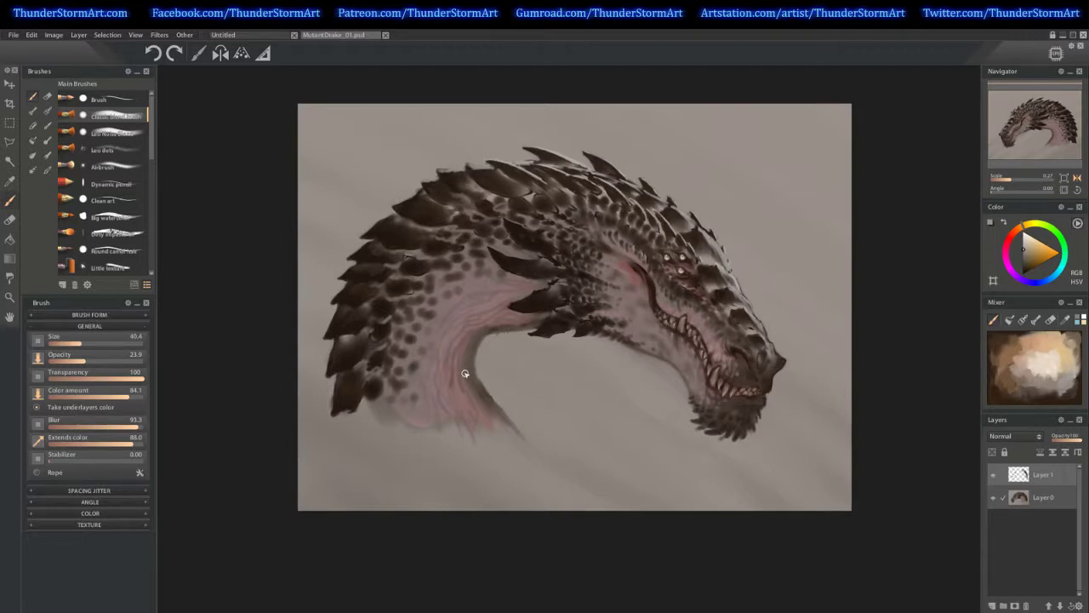
{"action": "left_click", "coordinate": [466, 371], "text": "alt"}
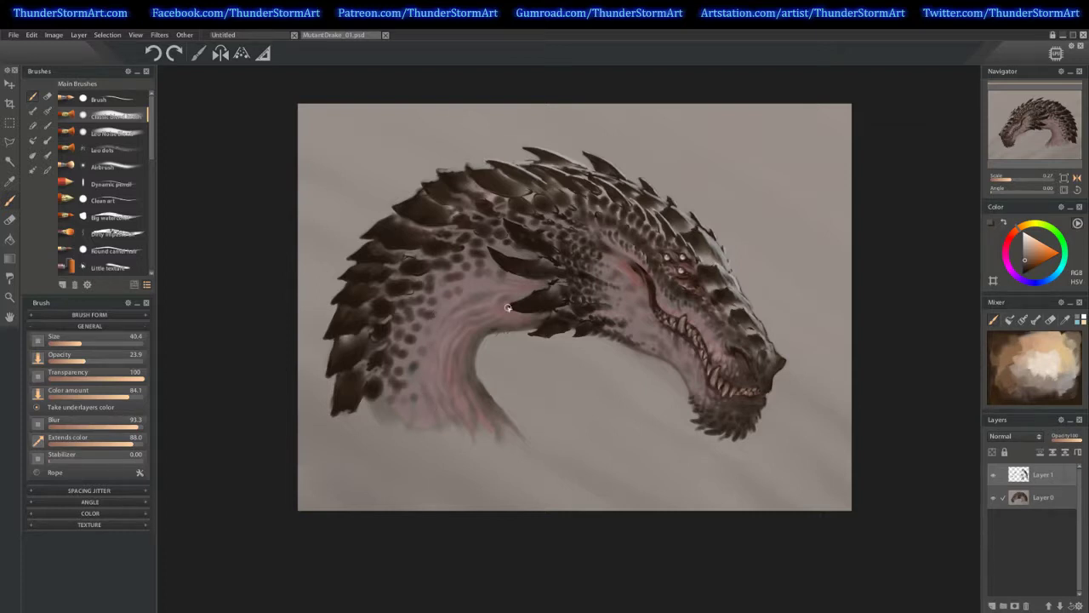
{"action": "left_click", "coordinate": [485, 419], "text": "alt"}
{"action": "left_click_drag", "start_coordinate": [493, 432], "coordinate": [487, 448]}
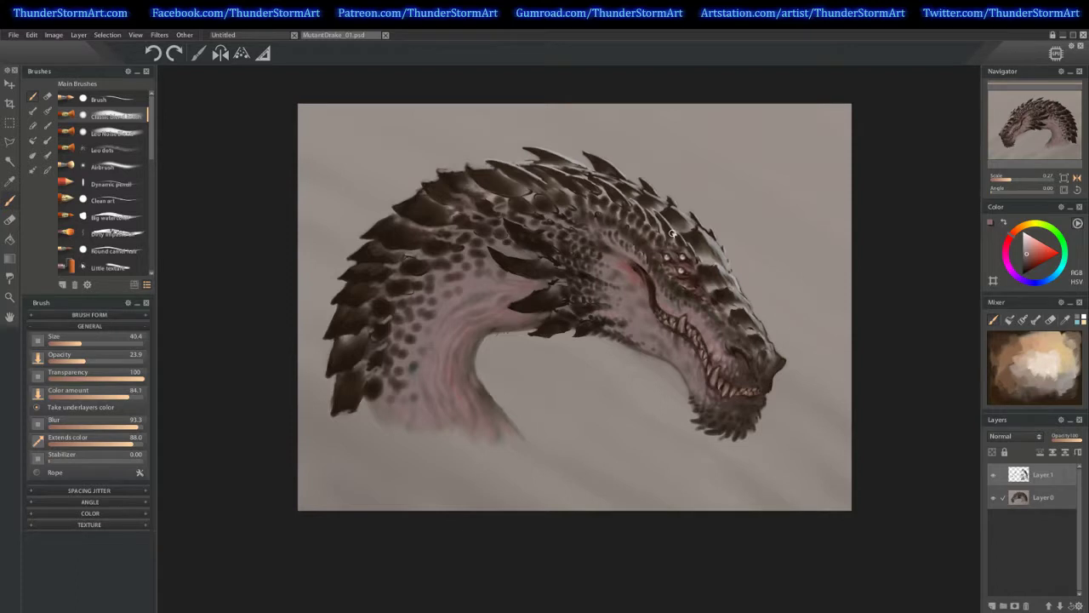
Paint lighter folds along the throat wrinkles with pale mixer and sampled skin tones, using a brush of size 21
{"action": "key", "text": "bracketleft"}
{"action": "left_click", "coordinate": [480, 377], "text": "alt"}
{"action": "left_click", "coordinate": [454, 302], "text": "alt"}
{"action": "left_click_drag", "start_coordinate": [770, 381], "coordinate": [715, 231]}
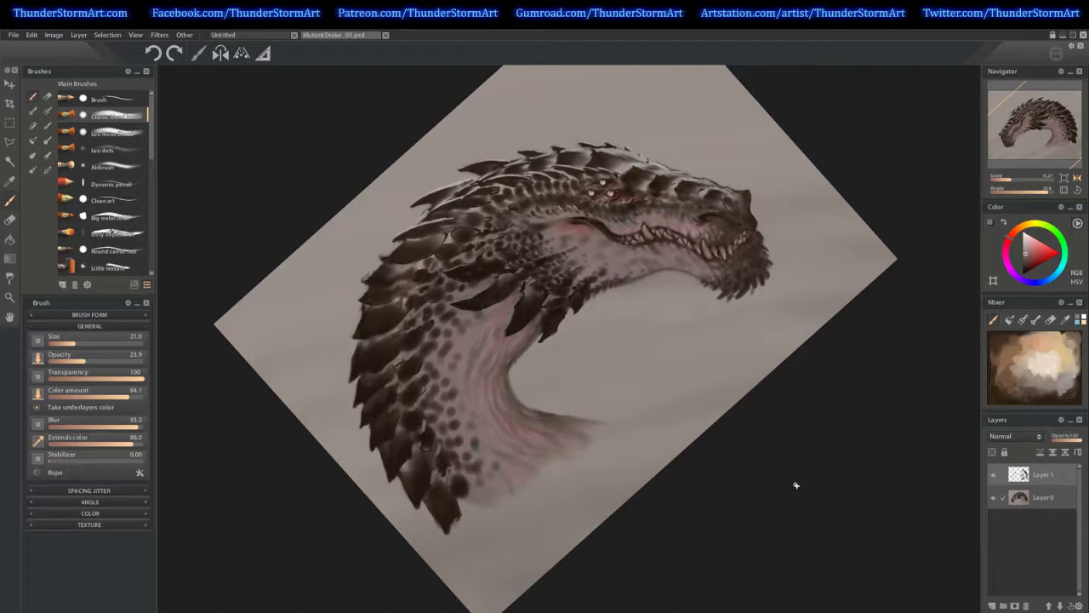
{"action": "left_click_drag", "start_coordinate": [834, 464], "coordinate": [595, 567]}
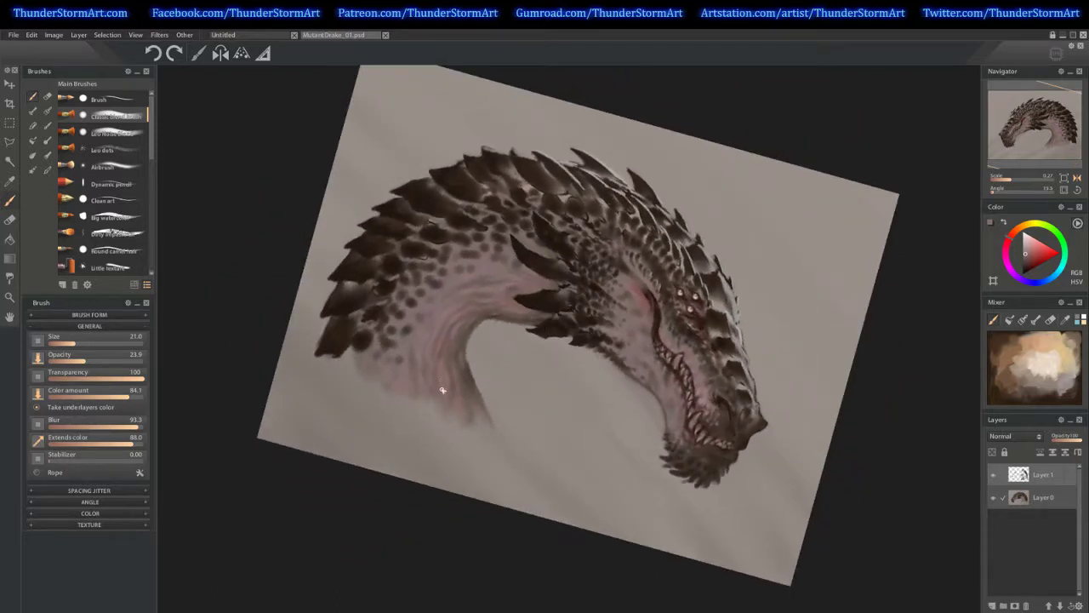
{"action": "left_click", "coordinate": [1046, 362]}
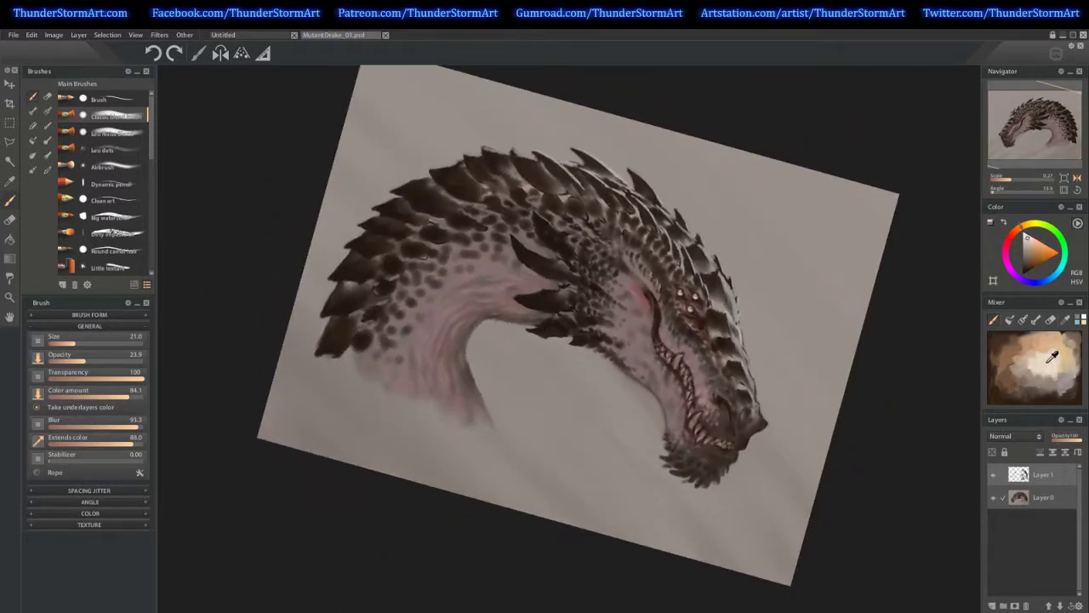
{"action": "left_click", "coordinate": [449, 366], "text": "alt"}
{"action": "left_click_drag", "start_coordinate": [442, 376], "coordinate": [447, 397]}
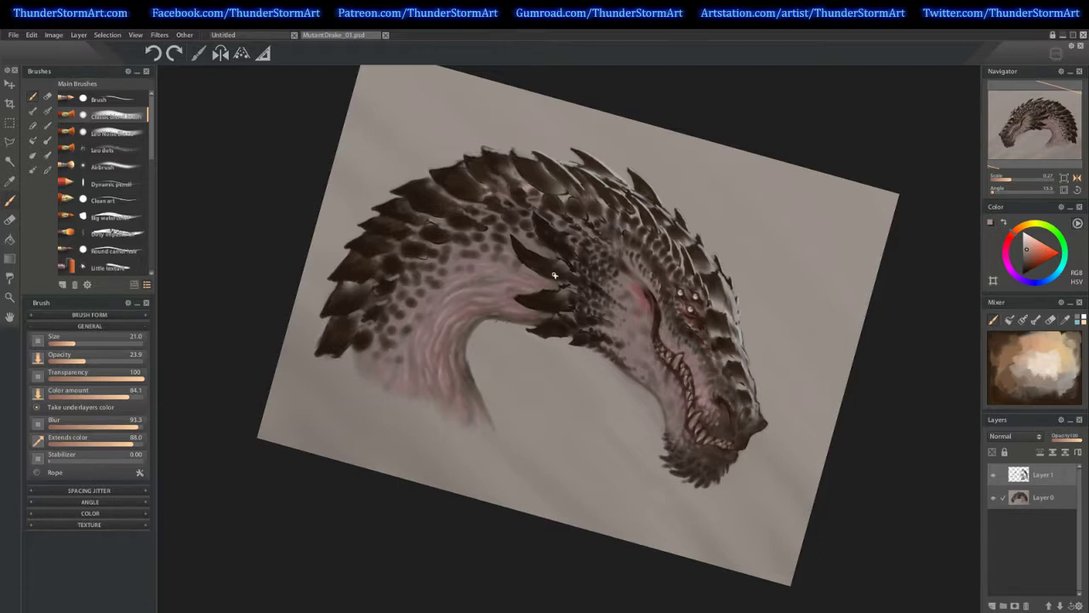
{"action": "left_click", "coordinate": [475, 378], "text": "alt"}
{"action": "left_click_drag", "start_coordinate": [479, 423], "coordinate": [451, 405]}
Blend the ragged lower end of the neck with a sampled skin tone and brush size 43, and choose the Eraser tool
{"action": "left_click_drag", "start_coordinate": [809, 318], "coordinate": [843, 211]}
{"action": "left_click_drag", "start_coordinate": [1012, 180], "coordinate": [1009, 179]}
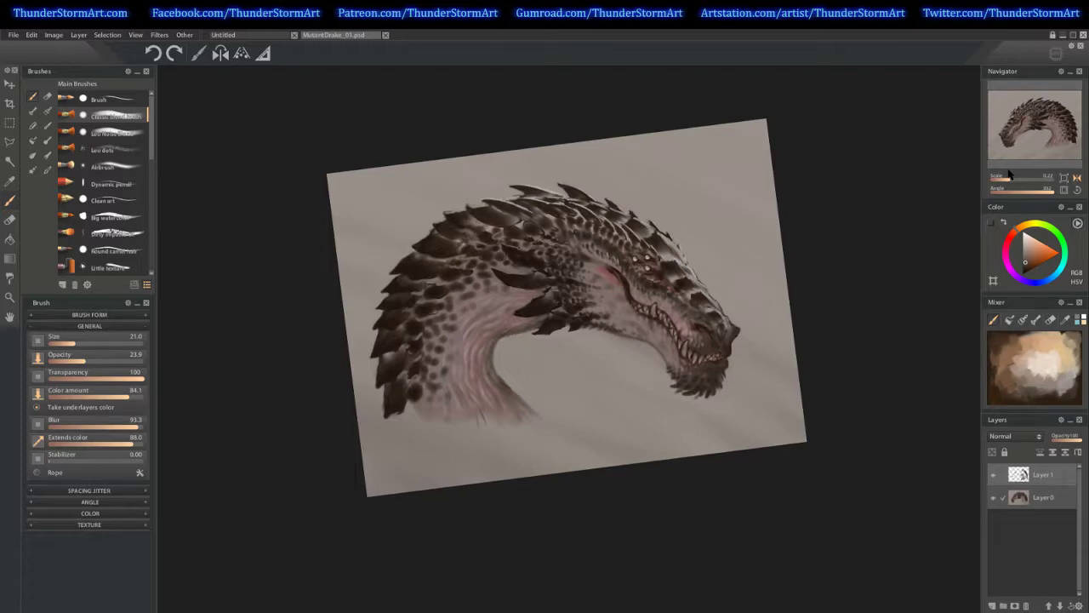
{"action": "left_click_drag", "start_coordinate": [1010, 179], "coordinate": [1013, 180]}
{"action": "mouse_move", "coordinate": [613, 381]}
{"action": "left_mouse_down"}
{"action": "mouse_move", "coordinate": [549, 470]}
{"action": "mouse_move", "coordinate": [533, 450]}
{"action": "left_mouse_up"}
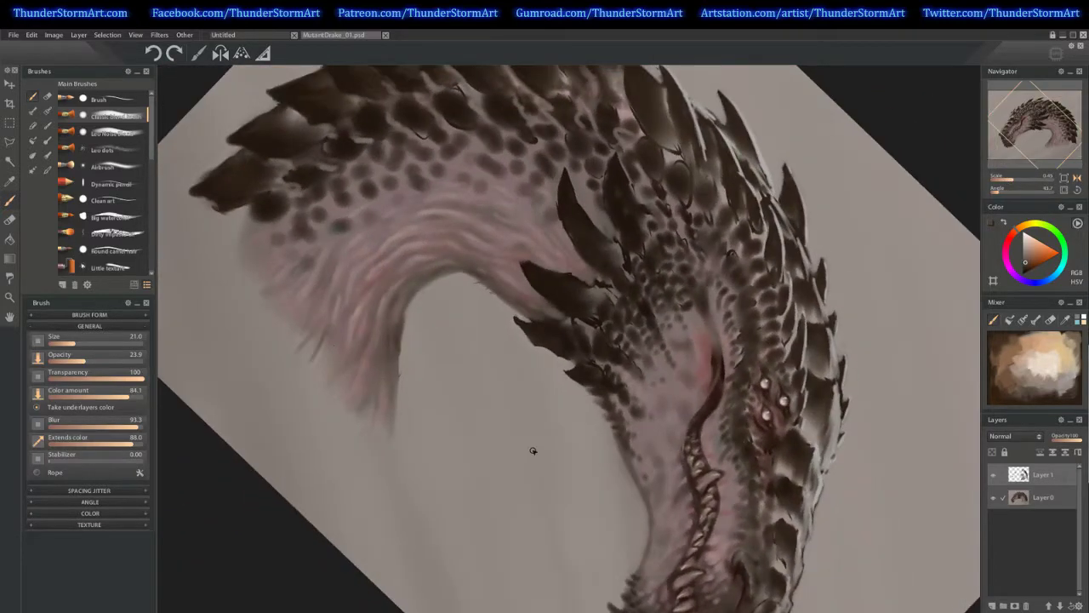
{"action": "key", "text": "bracketright"}
{"action": "left_click", "coordinate": [326, 329], "text": "alt"}
{"action": "left_click_drag", "start_coordinate": [318, 346], "coordinate": [308, 359]}
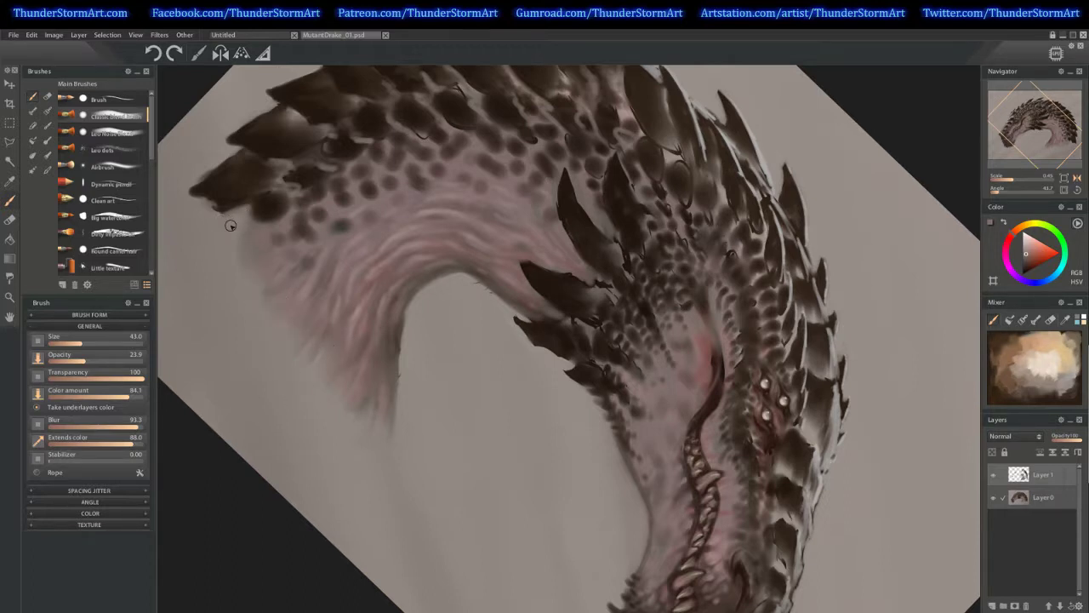
{"action": "key", "text": "e"}
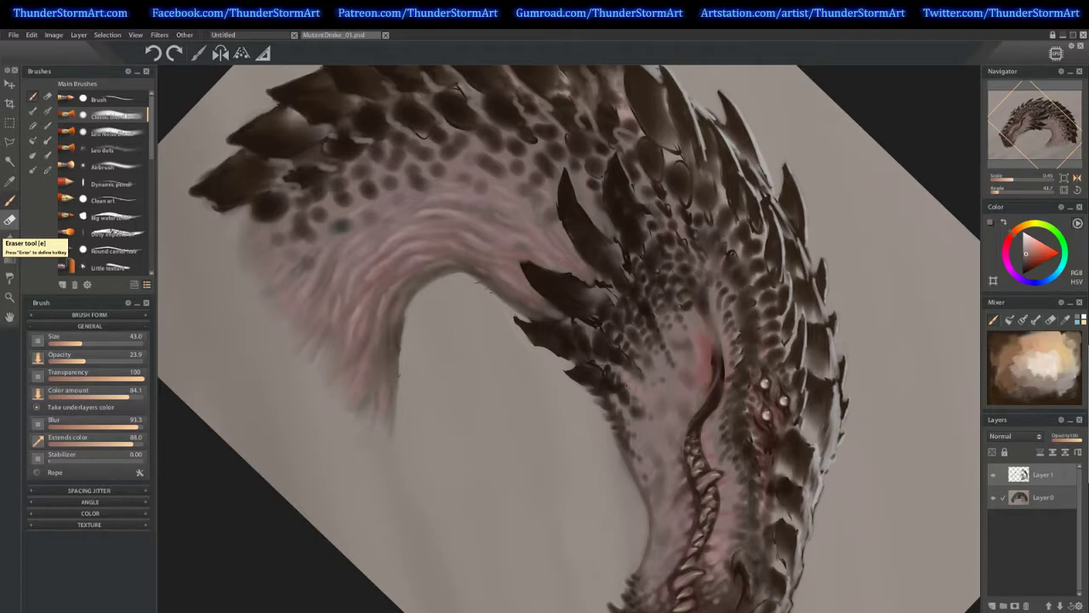
Paint fine streaks over the jaw spikes and neck plates with a sampled tone and a brush of size 10
{"action": "left_click", "coordinate": [10, 219]}
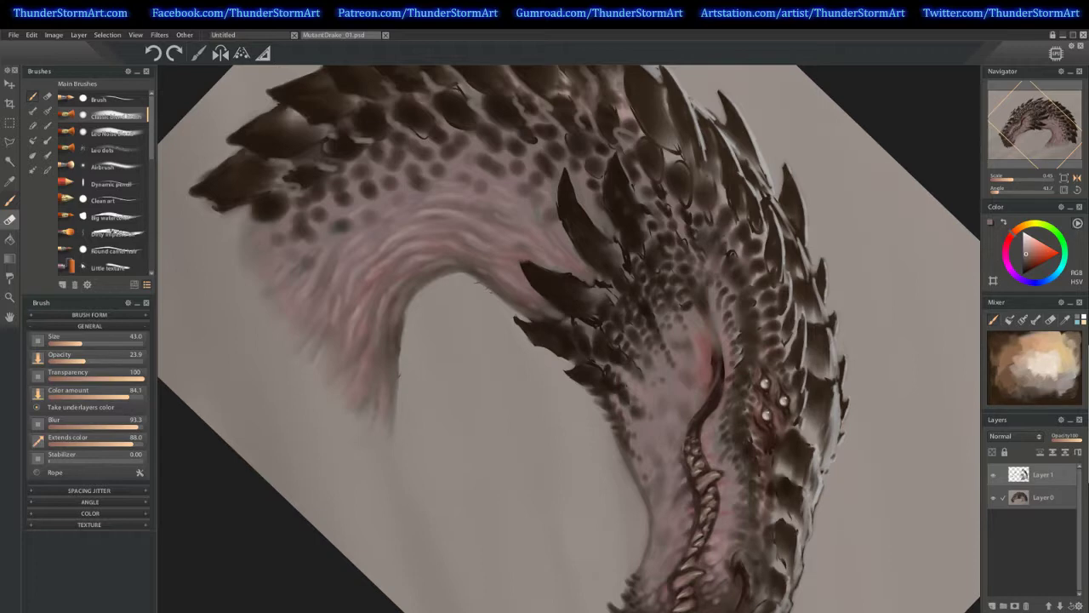
{"action": "left_click", "coordinate": [1064, 178]}
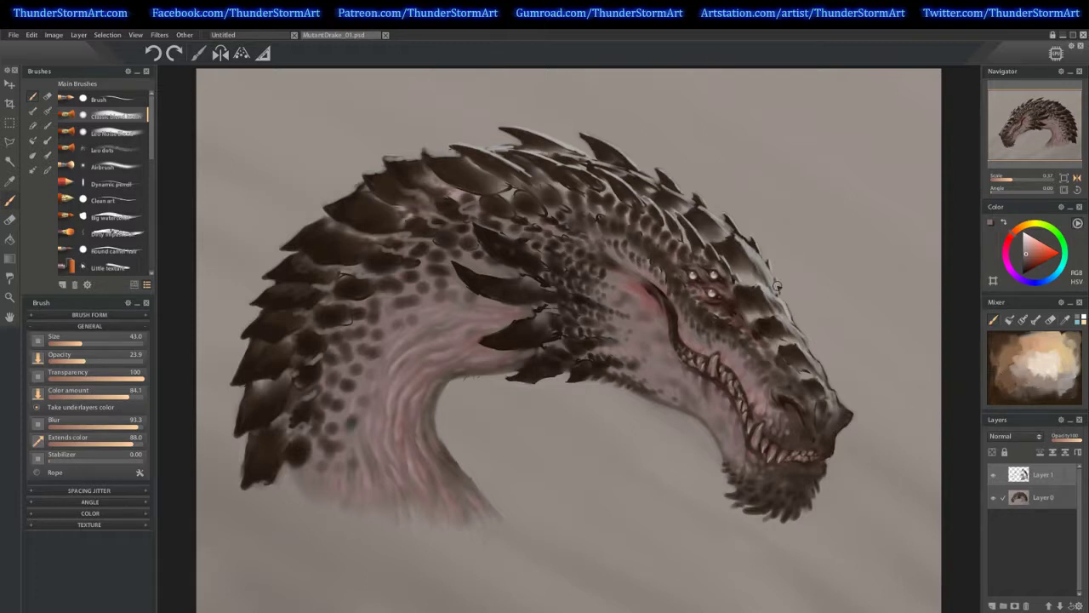
{"action": "left_click", "coordinate": [750, 246], "text": "alt"}
{"action": "left_click_drag", "start_coordinate": [810, 316], "coordinate": [733, 159]}
{"action": "key", "text": "bracketleft"}
{"action": "key", "text": "bracketleft"}
{"action": "key", "text": "bracketleft"}
{"action": "key", "text": "bracketleft"}
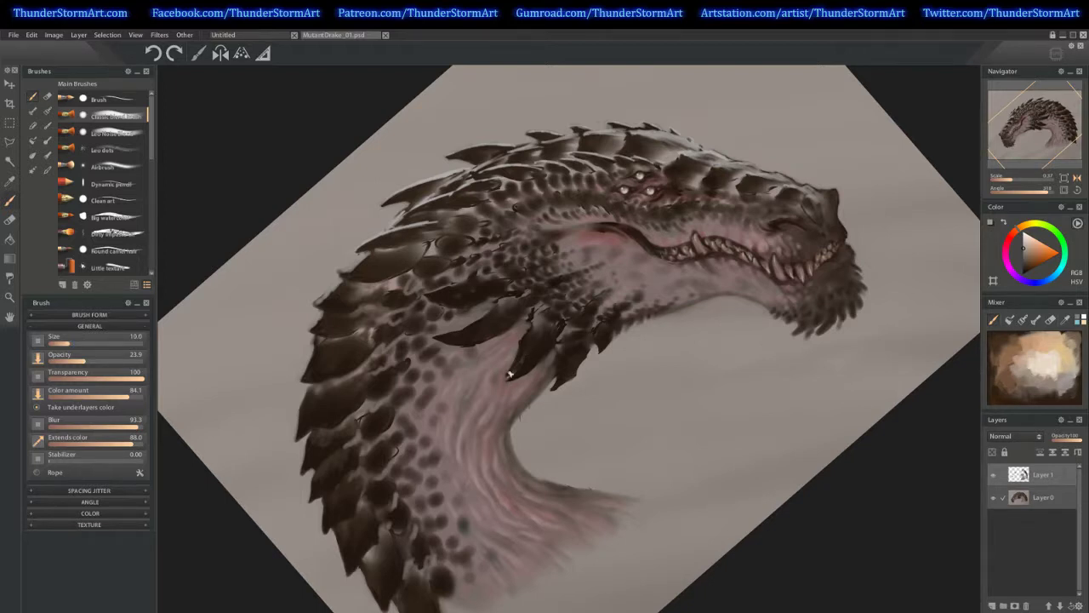
{"action": "left_click_drag", "start_coordinate": [511, 374], "coordinate": [529, 337]}
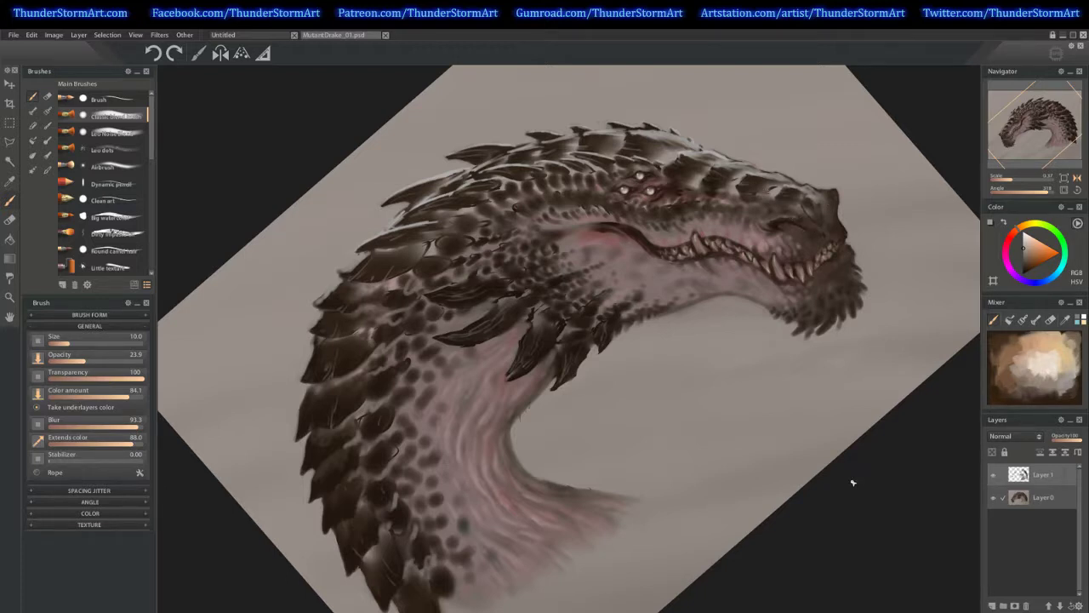
Soften and darken the plates along the back of the neck with sampled dark tones, enlarging the brush to size 36
{"action": "left_click", "coordinate": [430, 245], "text": "alt"}
{"action": "left_click", "coordinate": [431, 250], "text": "alt"}
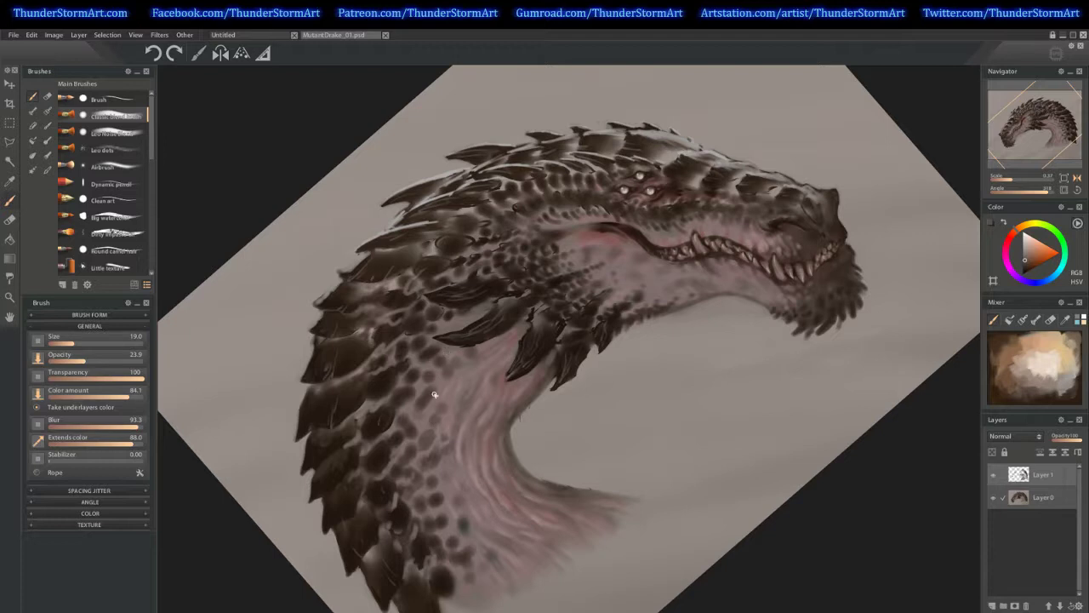
{"action": "key", "text": "bracketright"}
{"action": "key", "text": "bracketright"}
{"action": "key", "text": "bracketright"}
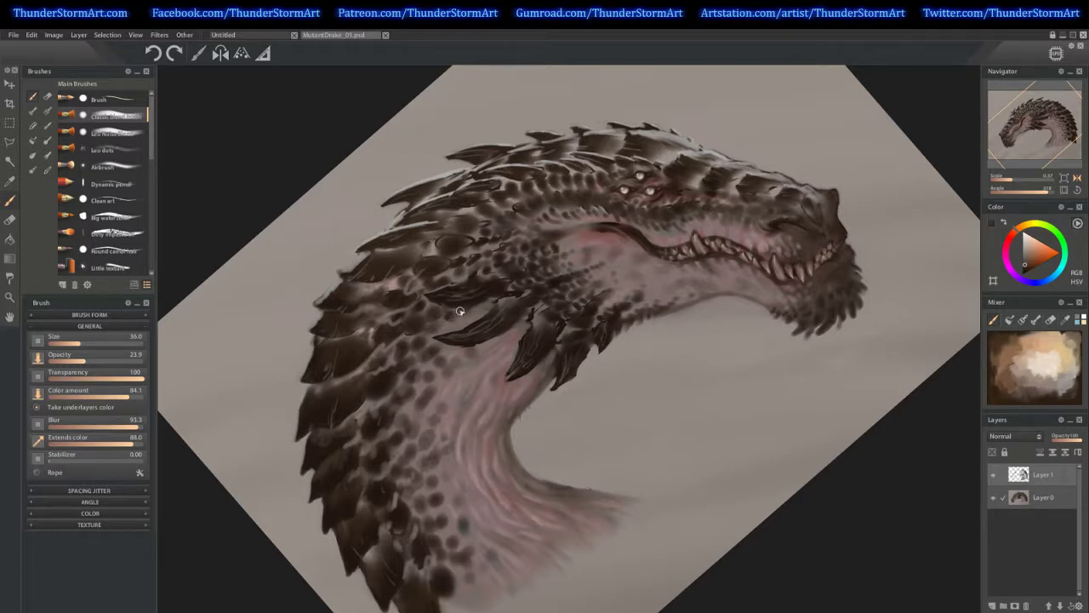
Refine the dark scale spots down the side of the neck with sampled skin and dark tones at brush size 36
{"action": "left_click", "coordinate": [434, 401], "text": "alt"}
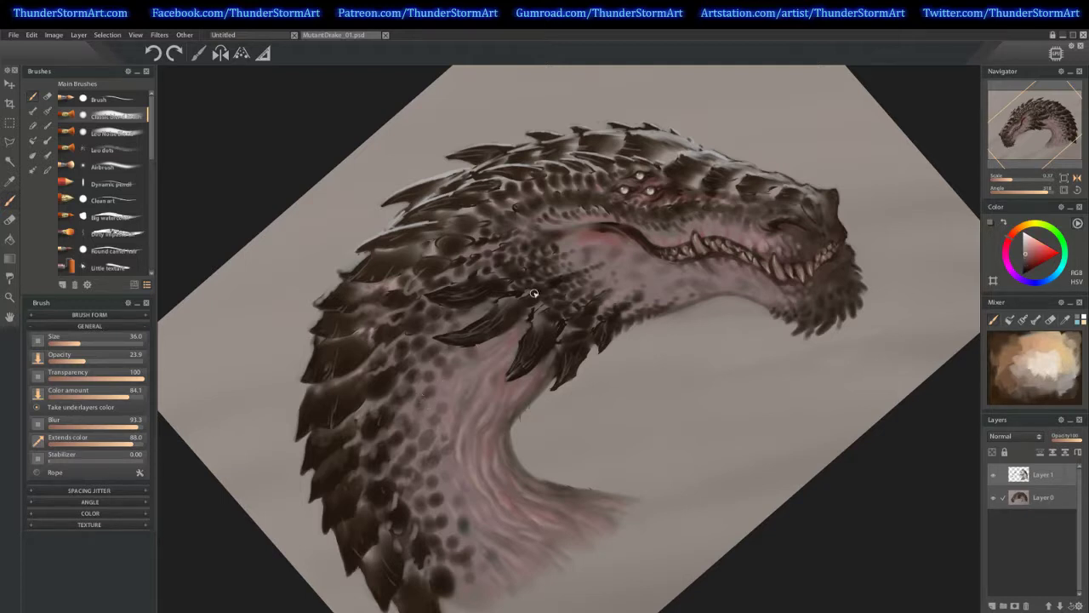
{"action": "left_click", "coordinate": [450, 398], "text": "alt"}
{"action": "left_click", "coordinate": [451, 492], "text": "alt"}
{"action": "left_click", "coordinate": [449, 497], "text": "alt"}
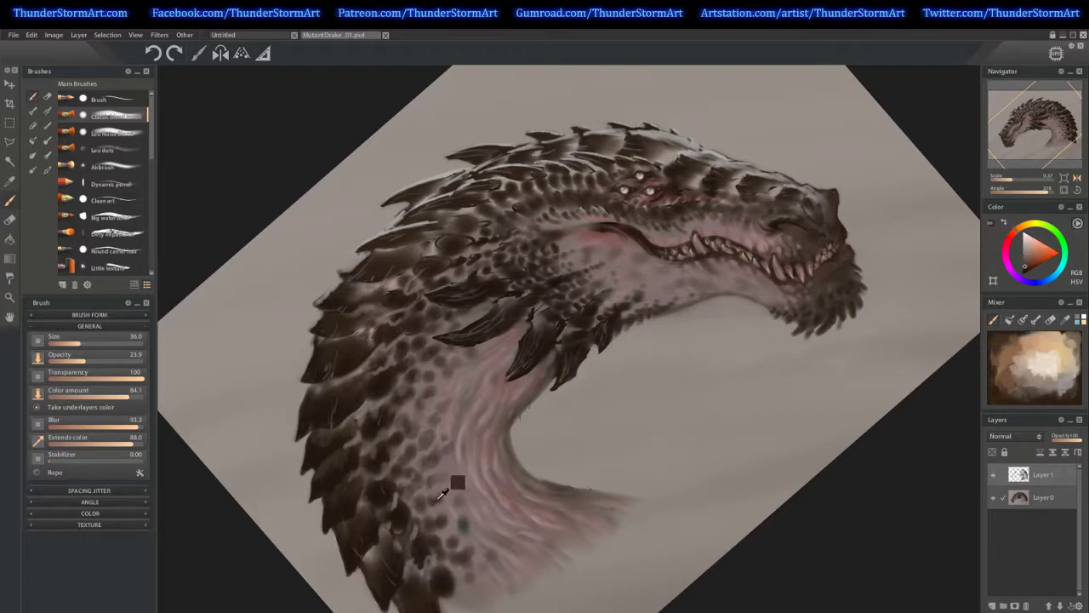
{"action": "left_click", "coordinate": [452, 499], "text": "alt"}
{"action": "left_click", "coordinate": [451, 523], "text": "alt"}
{"action": "left_click", "coordinate": [457, 569], "text": "alt"}
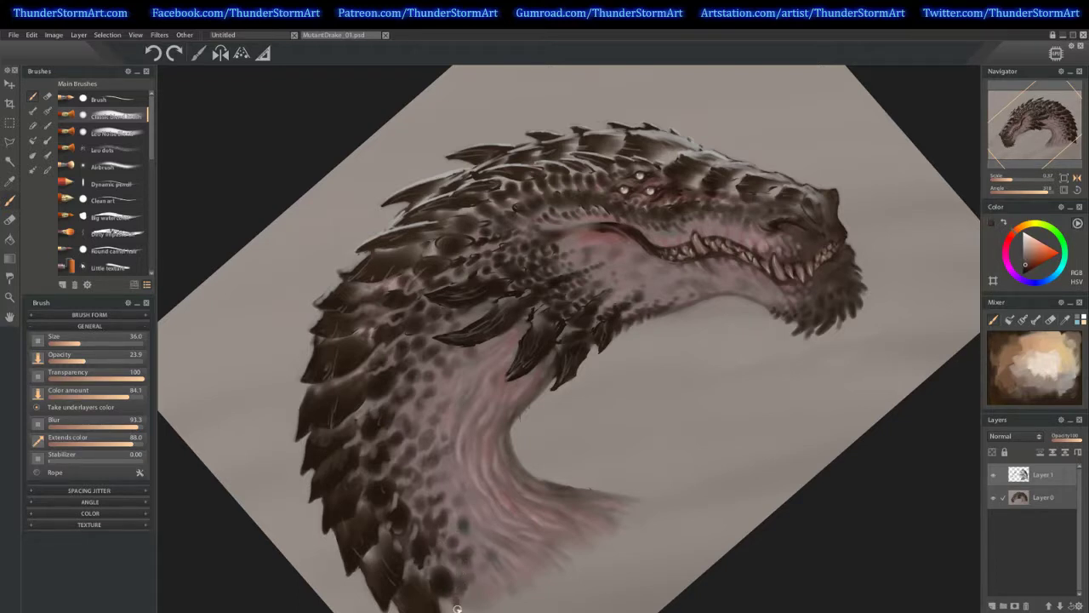
{"action": "left_click", "coordinate": [463, 553], "text": "alt"}
{"action": "left_click", "coordinate": [474, 512], "text": "alt"}
{"action": "left_click", "coordinate": [468, 533], "text": "alt"}
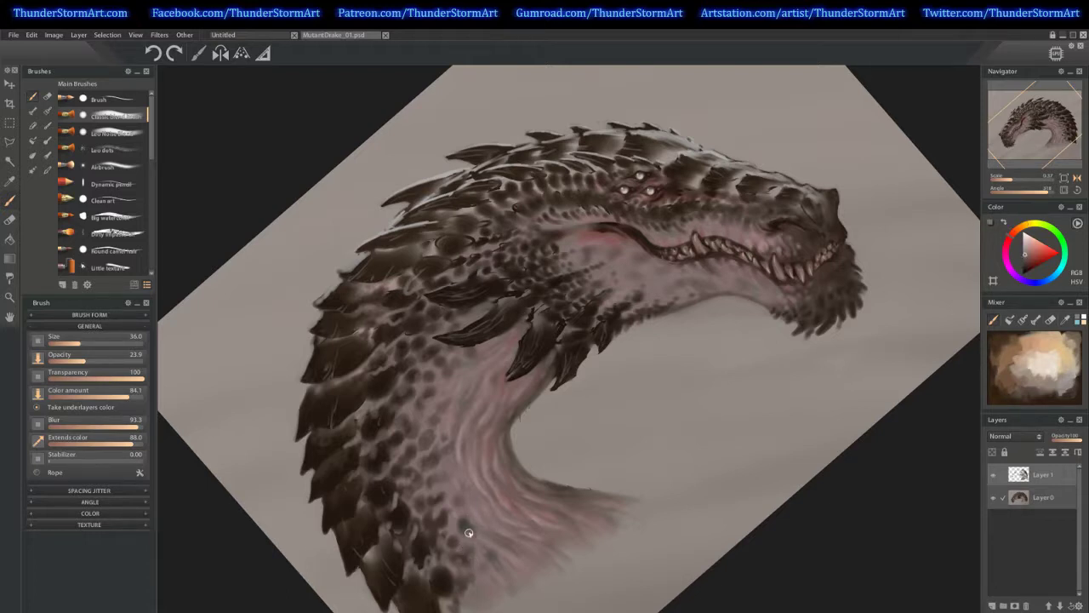
Blend the scales on the upper neck and behind the jaw into the skin with sampled tones
{"action": "left_click", "coordinate": [454, 477], "text": "alt"}
{"action": "left_click", "coordinate": [451, 377], "text": "alt"}
{"action": "left_click", "coordinate": [414, 291], "text": "alt"}
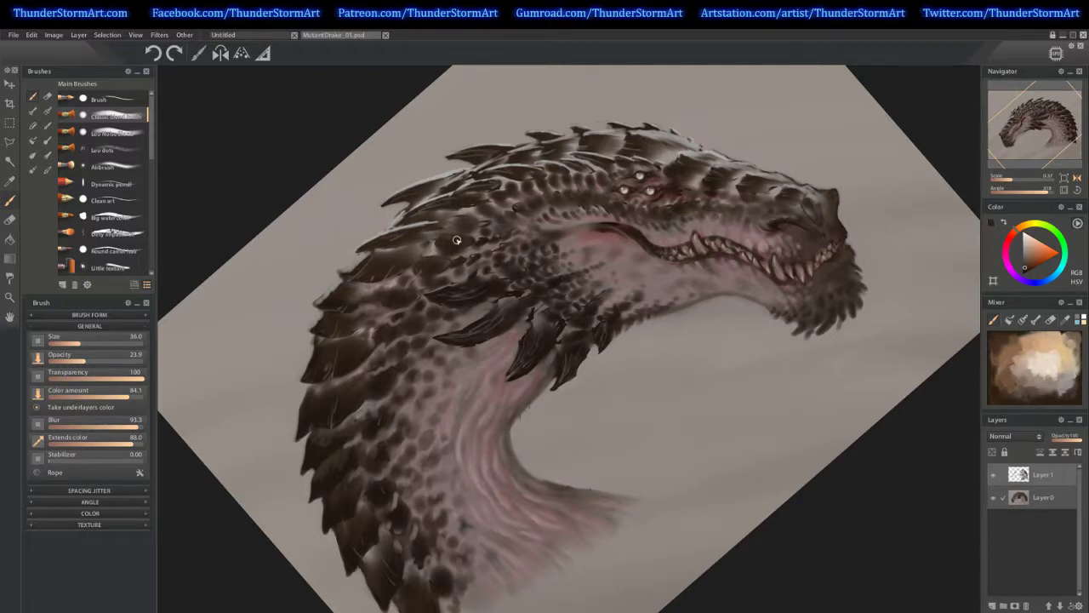
{"action": "left_click", "coordinate": [485, 226], "text": "alt"}
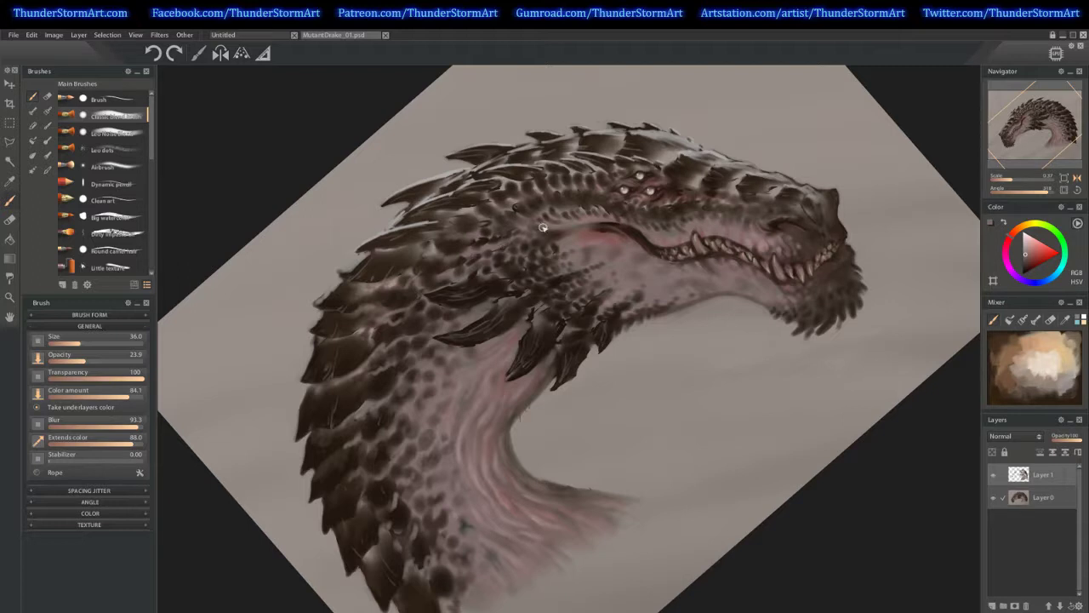
{"action": "left_click", "coordinate": [520, 264], "text": "alt"}
{"action": "left_click", "coordinate": [530, 271], "text": "alt"}
{"action": "left_click", "coordinate": [533, 315], "text": "alt"}
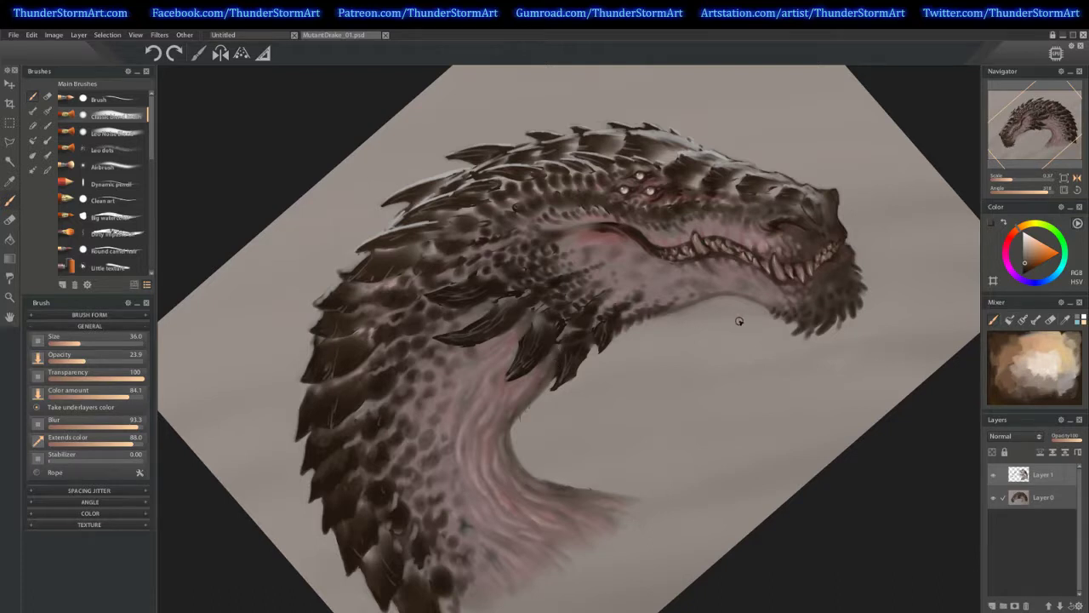
{"action": "left_click", "coordinate": [576, 320], "text": "alt"}
{"action": "left_click_drag", "start_coordinate": [576, 324], "coordinate": [579, 312]}
Paint lighter streaks on the jaw spikes with brush size 12.5 and small flecks on the neck plates with size 20
{"action": "left_click", "coordinate": [1077, 189]}
{"action": "left_click_drag", "start_coordinate": [1013, 180], "coordinate": [1008, 180]}
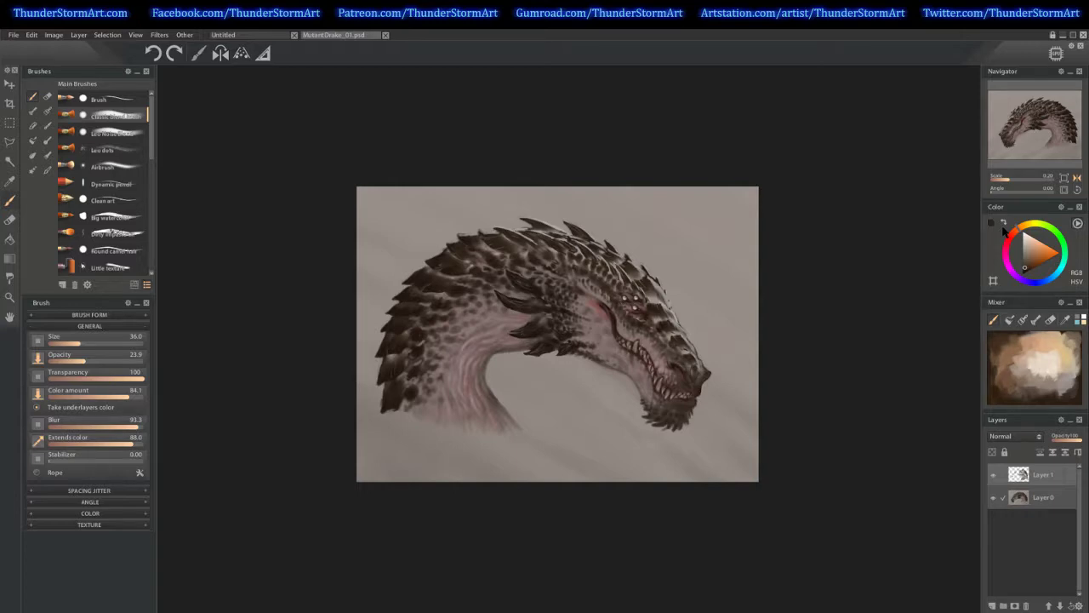
{"action": "left_click_drag", "start_coordinate": [1010, 180], "coordinate": [1015, 179]}
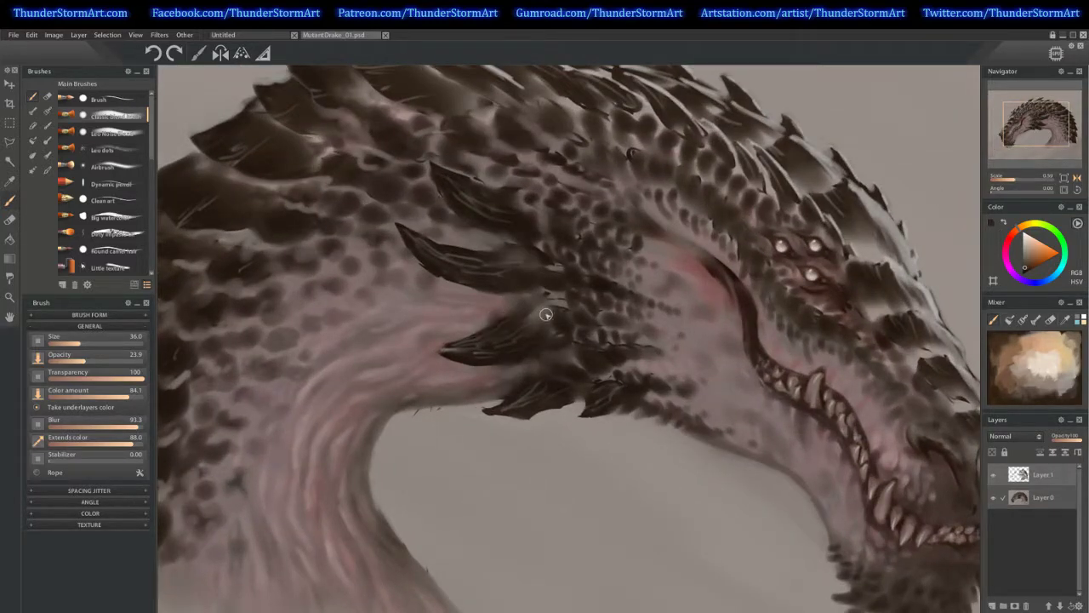
{"action": "key", "text": "["}
{"action": "key", "text": "["}
{"action": "key", "text": "["}
{"action": "key", "text": "["}
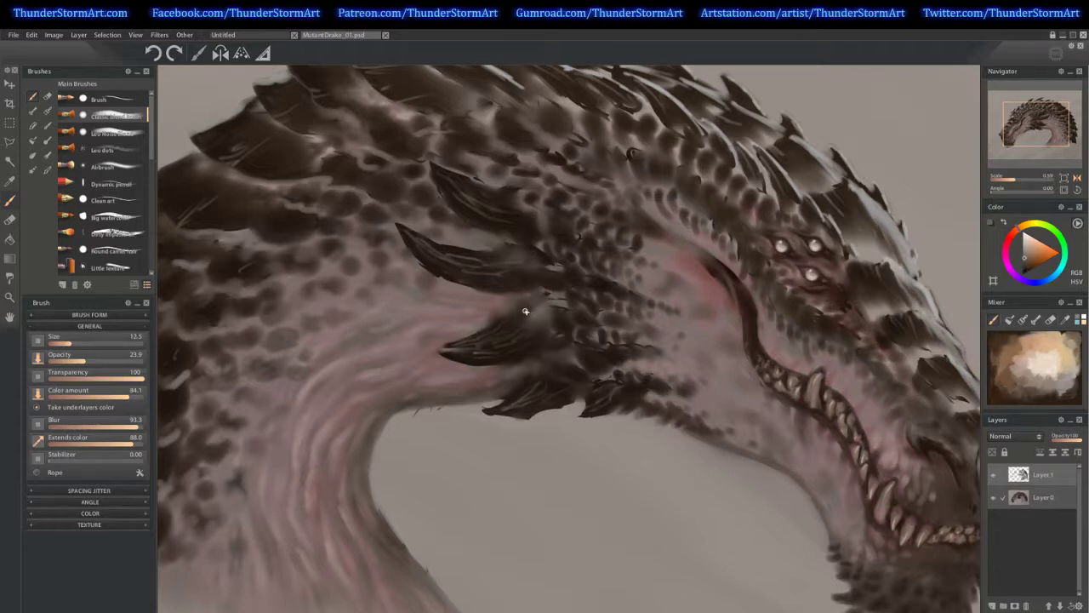
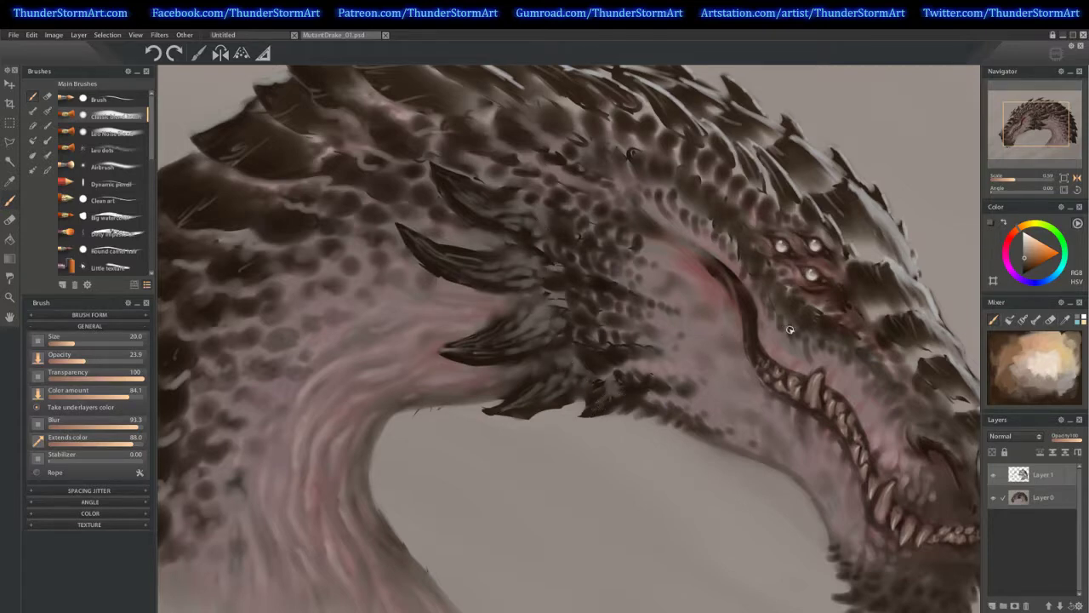
{"action": "scroll", "coordinate": [830, 347], "scroll_direction": "up", "scroll_amount": 3}
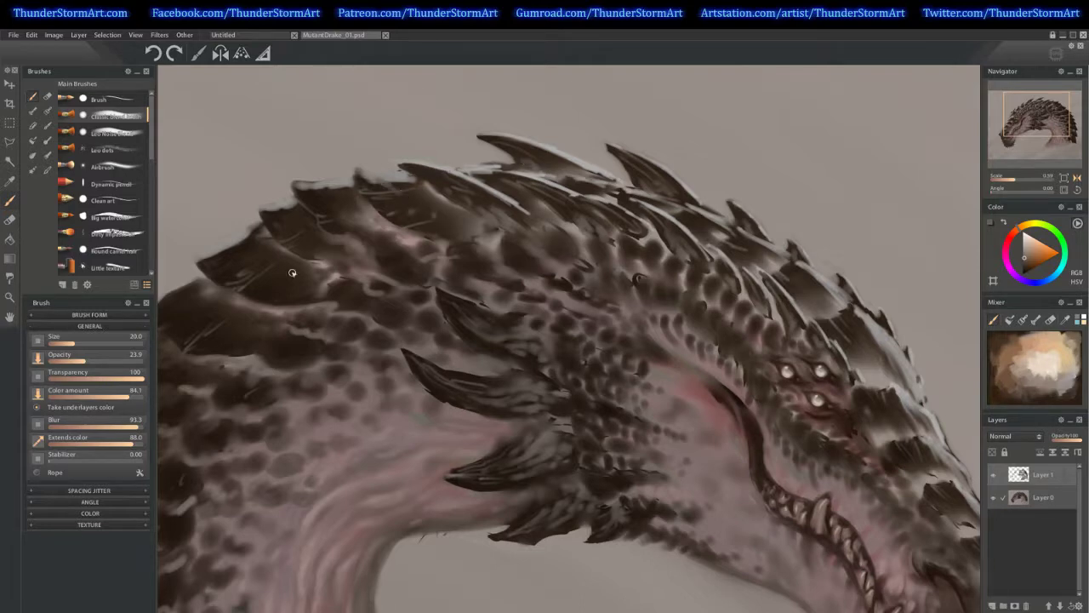
{"action": "left_click_drag", "start_coordinate": [247, 370], "coordinate": [541, 257]}
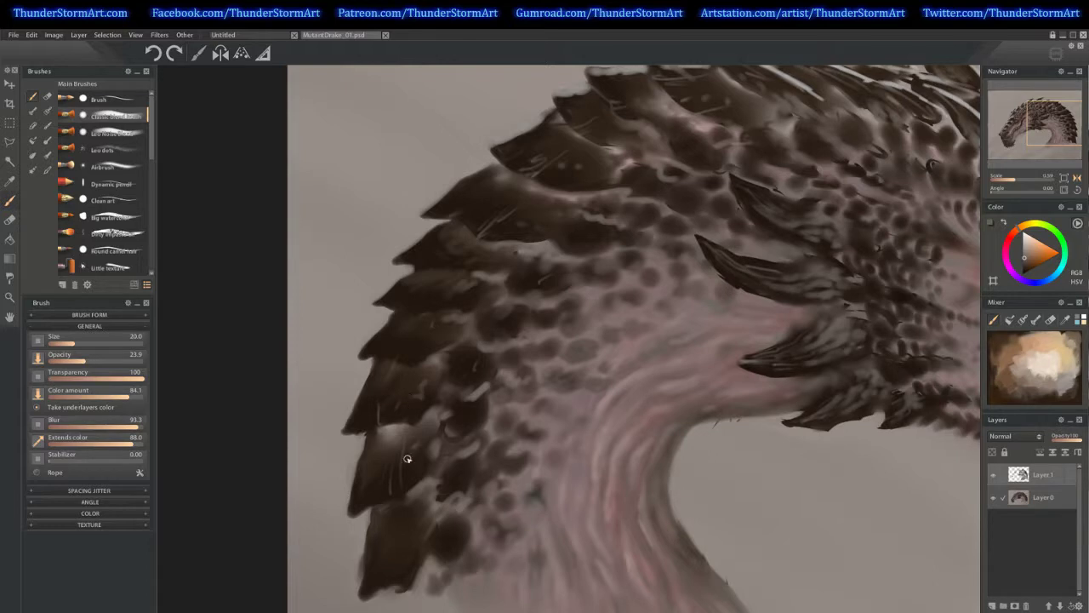
Paint small dark bristles along the throat edge and short bumps on the throat skin with a sampled tone and brush size 13.2
{"action": "left_click", "coordinate": [914, 369], "text": "alt"}
{"action": "left_click_drag", "start_coordinate": [777, 348], "coordinate": [744, 363]}
{"action": "left_click", "coordinate": [748, 424], "text": "alt"}
{"action": "key", "text": "bracketleft"}
{"action": "key", "text": "bracketleft"}
{"action": "mouse_move", "coordinate": [717, 421]}
{"action": "left_mouse_down"}
{"action": "mouse_move", "coordinate": [710, 433]}
{"action": "mouse_move", "coordinate": [622, 313]}
{"action": "left_mouse_up"}
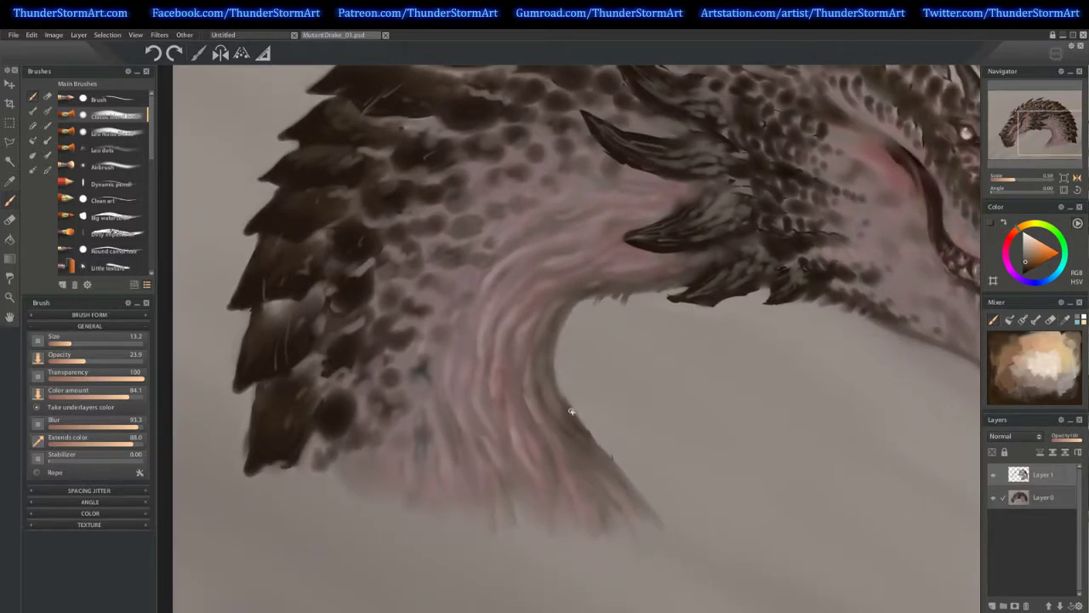
{"action": "left_click_drag", "start_coordinate": [584, 425], "coordinate": [593, 431]}
{"action": "left_click_drag", "start_coordinate": [512, 490], "coordinate": [524, 513]}
{"action": "left_click_drag", "start_coordinate": [513, 313], "coordinate": [509, 323]}
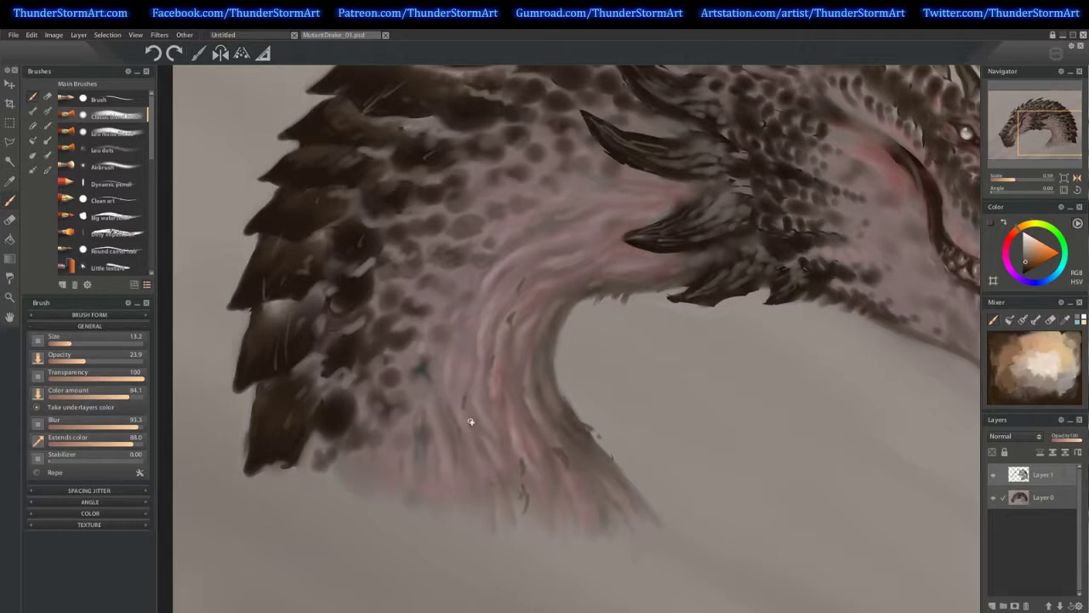
{"action": "left_click_drag", "start_coordinate": [474, 423], "coordinate": [479, 436]}
Add short bristles along the underside of the lower jaw and touch up the head plates with sampled tones
{"action": "mouse_move", "coordinate": [800, 303]}
{"action": "left_mouse_down"}
{"action": "mouse_move", "coordinate": [881, 316]}
{"action": "mouse_move", "coordinate": [638, 298]}
{"action": "mouse_move", "coordinate": [645, 286]}
{"action": "left_mouse_up"}
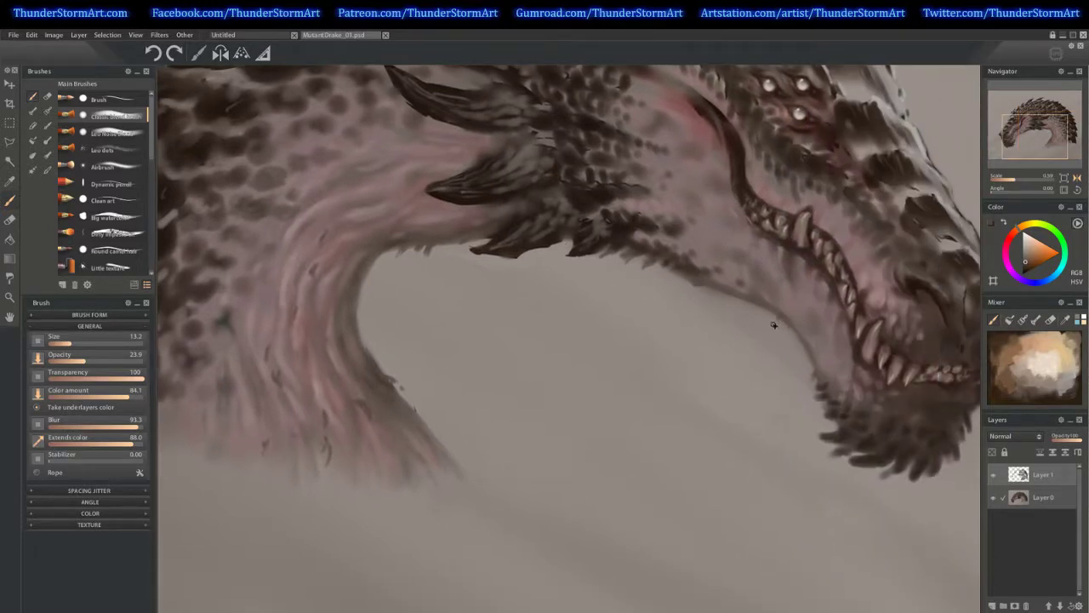
{"action": "left_click_drag", "start_coordinate": [749, 319], "coordinate": [607, 493]}
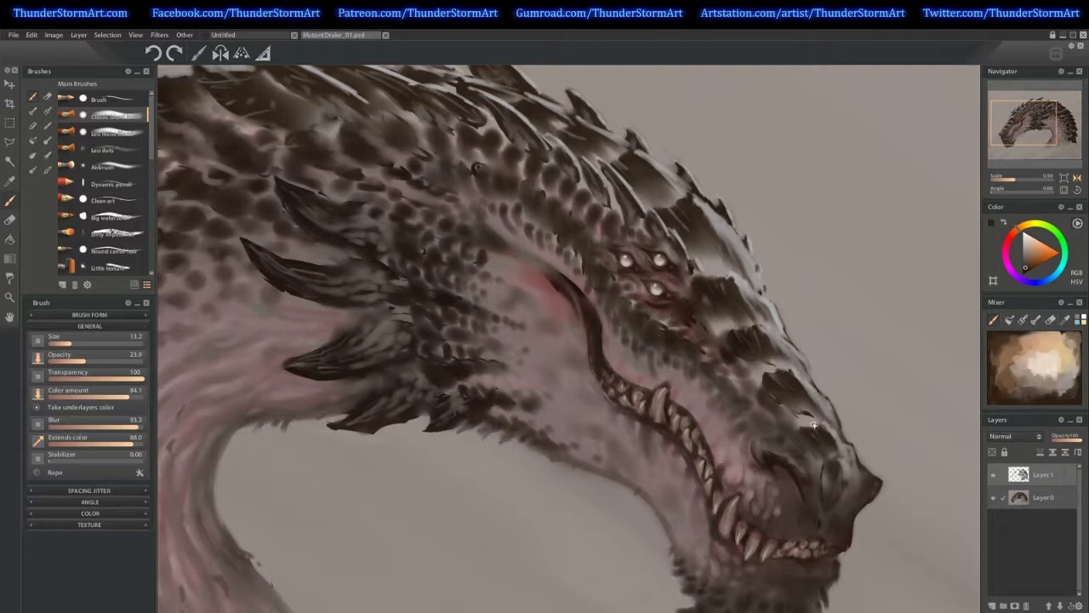
{"action": "left_click", "coordinate": [750, 326], "text": "alt"}
{"action": "mouse_move", "coordinate": [786, 235]}
{"action": "left_mouse_down"}
{"action": "mouse_move", "coordinate": [880, 352]}
{"action": "mouse_move", "coordinate": [878, 342]}
{"action": "left_mouse_up"}
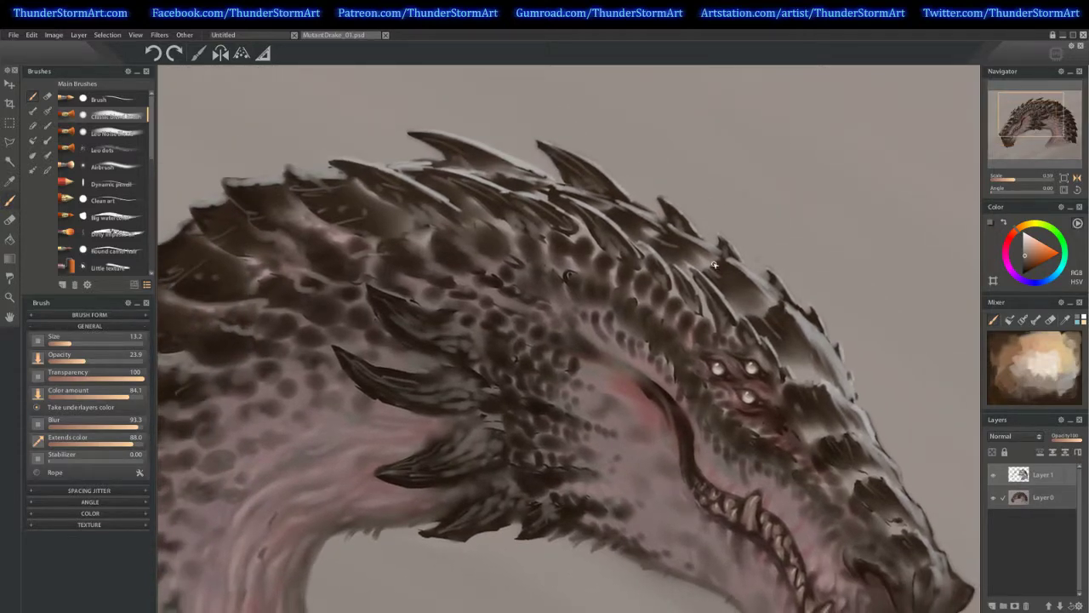
{"action": "left_click", "coordinate": [662, 222], "text": "alt"}
Add dark accents to the throat folds beneath the jaw spikes with a sampled tone and brush size 14.7
{"action": "mouse_move", "coordinate": [1013, 180]}
{"action": "left_mouse_down"}
{"action": "mouse_move", "coordinate": [998, 181]}
{"action": "mouse_move", "coordinate": [1018, 192]}
{"action": "left_mouse_up"}
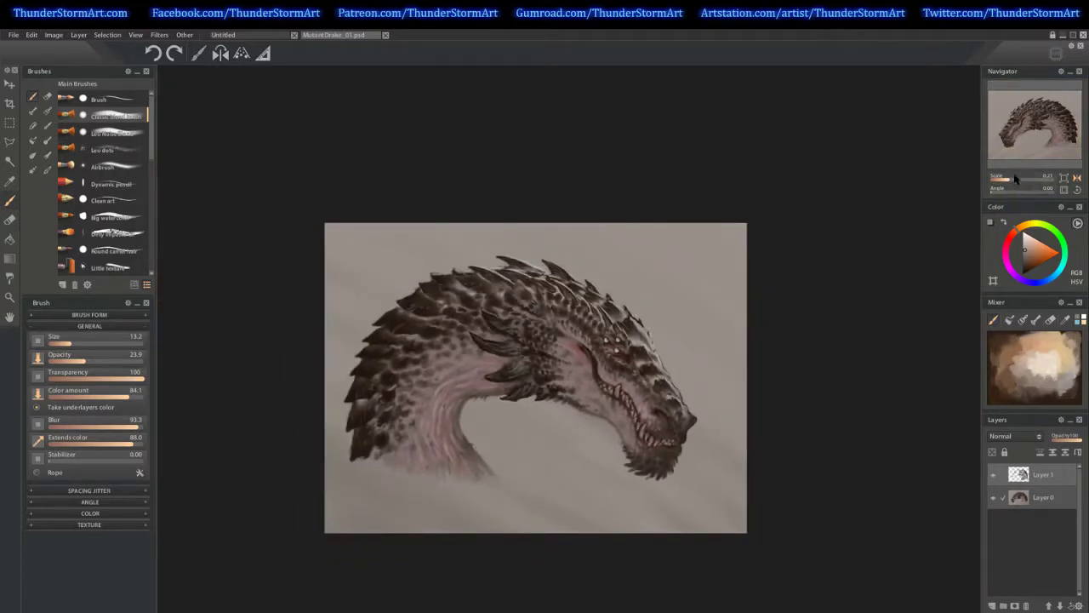
{"action": "left_click_drag", "start_coordinate": [1011, 180], "coordinate": [1015, 181]}
{"action": "mouse_move", "coordinate": [657, 453]}
{"action": "left_mouse_down"}
{"action": "mouse_move", "coordinate": [855, 184]}
{"action": "mouse_move", "coordinate": [779, 269]}
{"action": "left_mouse_up"}
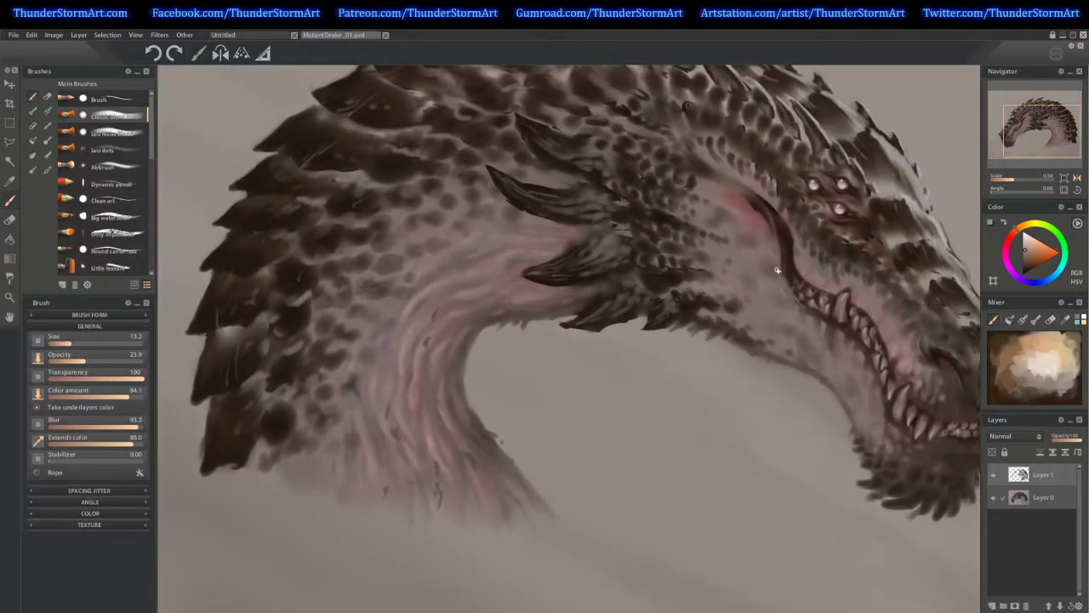
{"action": "left_click_drag", "start_coordinate": [806, 364], "coordinate": [769, 209]}
{"action": "left_click", "coordinate": [518, 335], "text": "alt"}
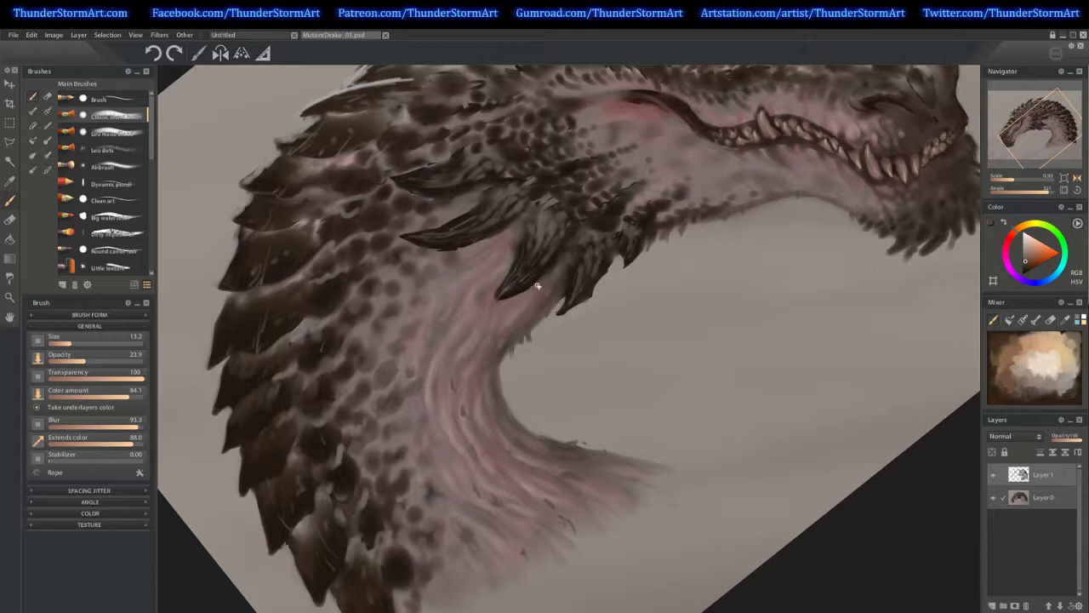
{"action": "key", "text": "]"}
{"action": "left_click_drag", "start_coordinate": [545, 285], "coordinate": [531, 295]}
{"action": "key", "text": "bracketleft"}
{"action": "key", "text": "bracketleft"}
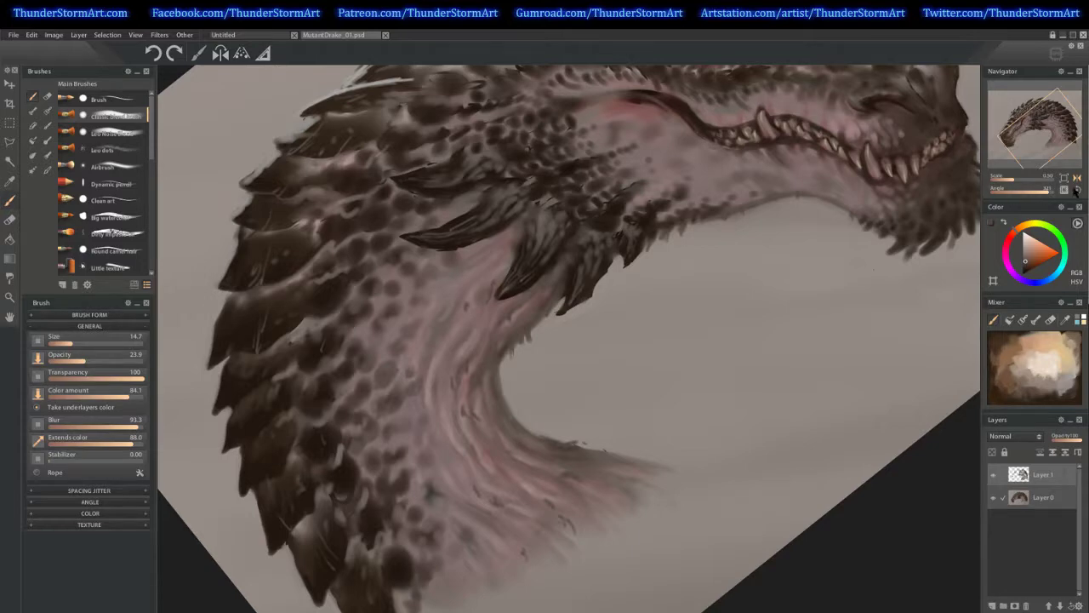
Paint finer folds across the wrinkled throat skin with a sampled pinkish skin tone at brush size 14.7
{"action": "left_click", "coordinate": [1077, 190]}
{"action": "left_click", "coordinate": [1013, 180]}
{"action": "left_click_drag", "start_coordinate": [1013, 180], "coordinate": [1011, 182]}
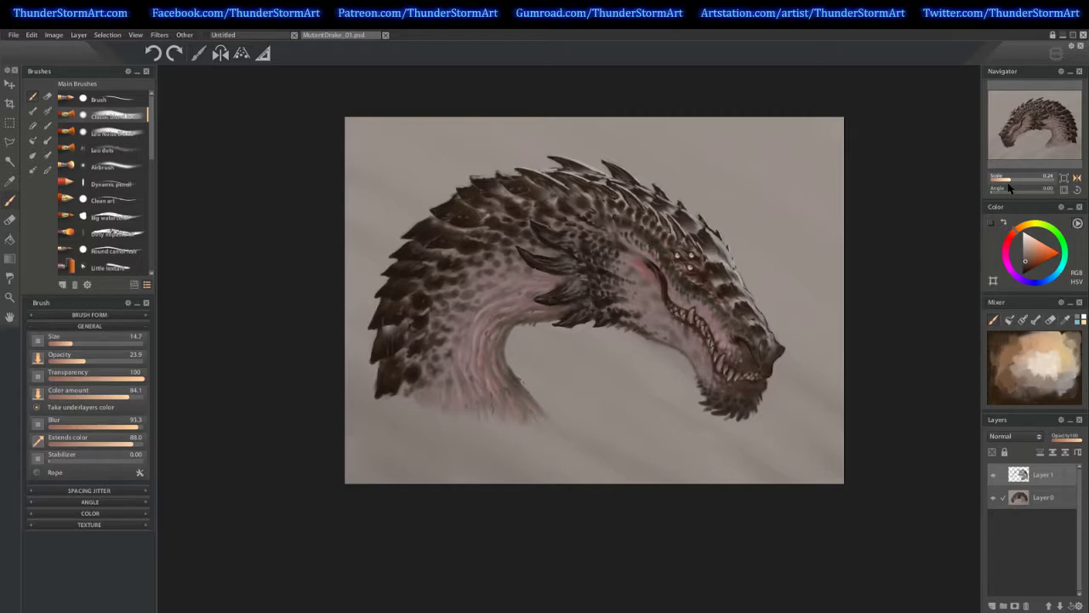
{"action": "left_click_drag", "start_coordinate": [1010, 180], "coordinate": [1016, 180]}
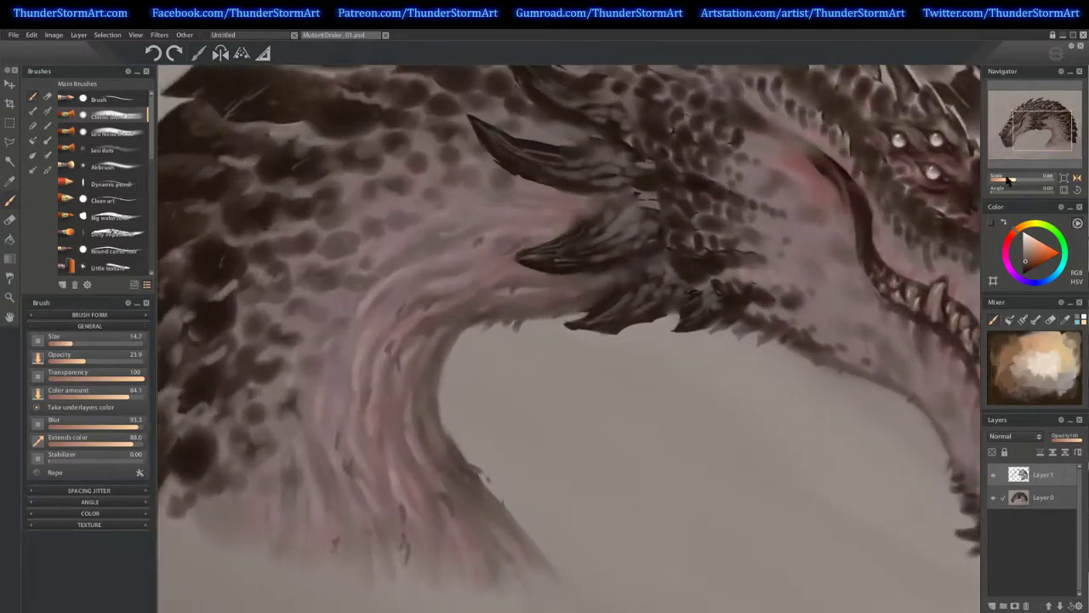
{"action": "left_click", "coordinate": [373, 300], "text": "alt"}
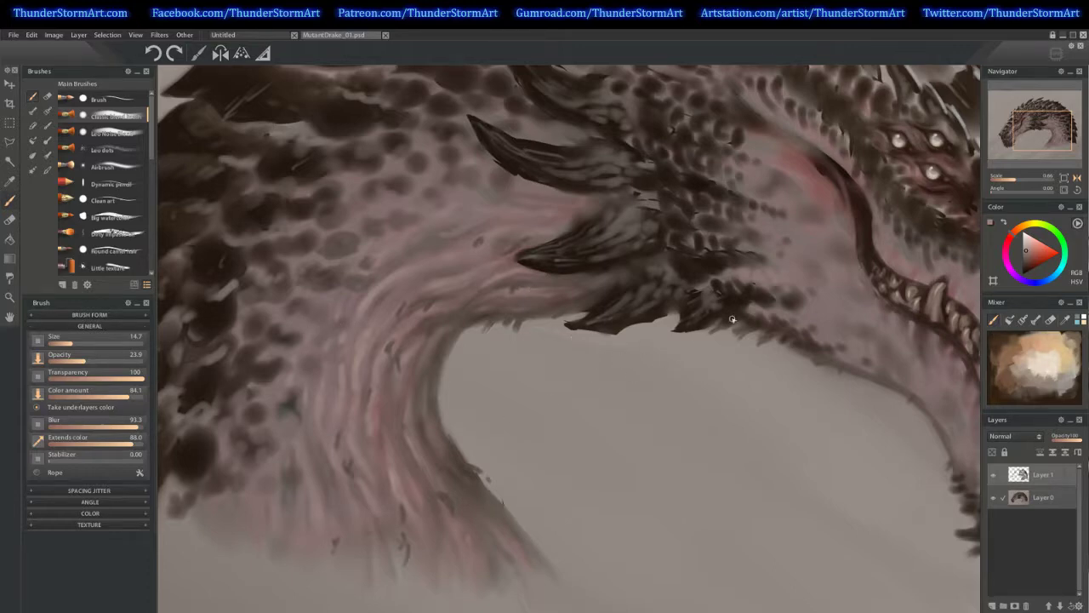
Refine the scales and skin on the cheek behind the mouth with sampled dark, skin and reddish tones at brush size 25.2
{"action": "left_click", "coordinate": [1001, 180]}
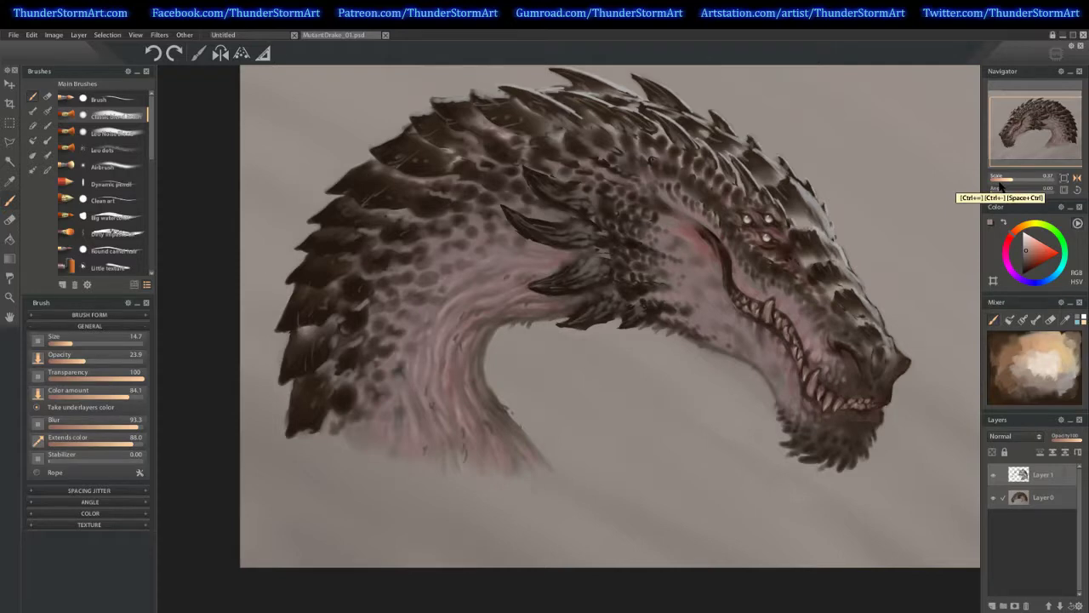
{"action": "left_click", "coordinate": [713, 337], "text": "alt"}
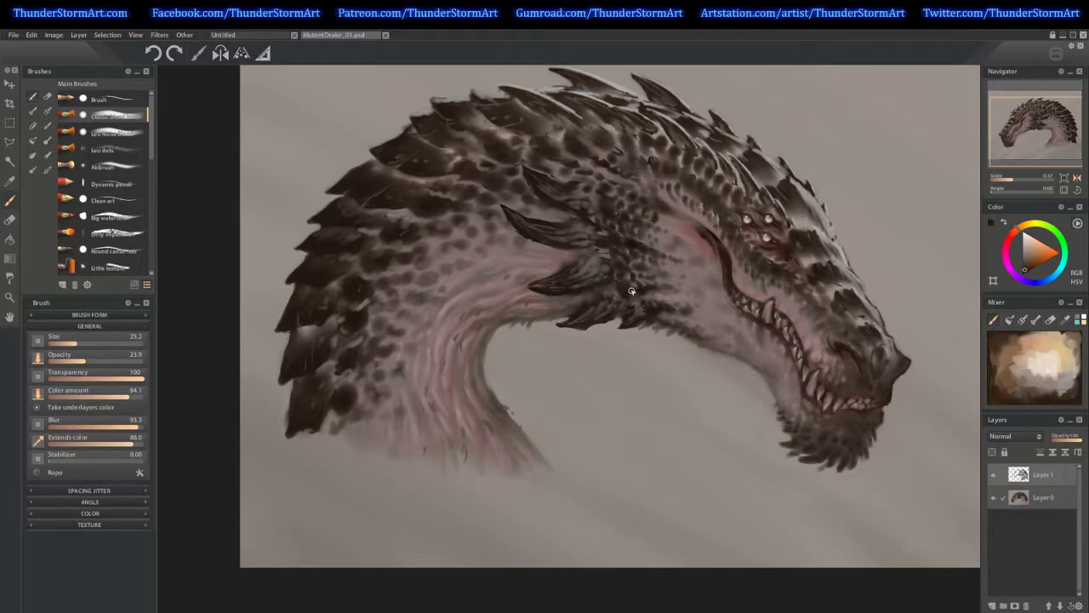
{"action": "left_click", "coordinate": [682, 273], "text": "alt"}
{"action": "left_click", "coordinate": [686, 297], "text": "alt"}
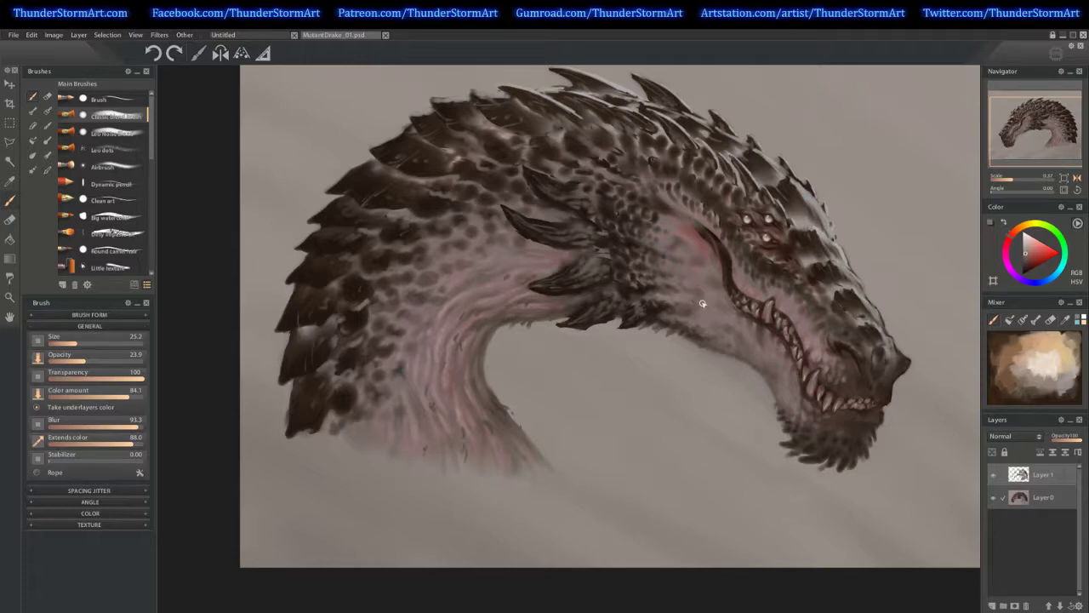
{"action": "left_click", "coordinate": [705, 314], "text": "alt"}
{"action": "left_click", "coordinate": [702, 236], "text": "alt"}
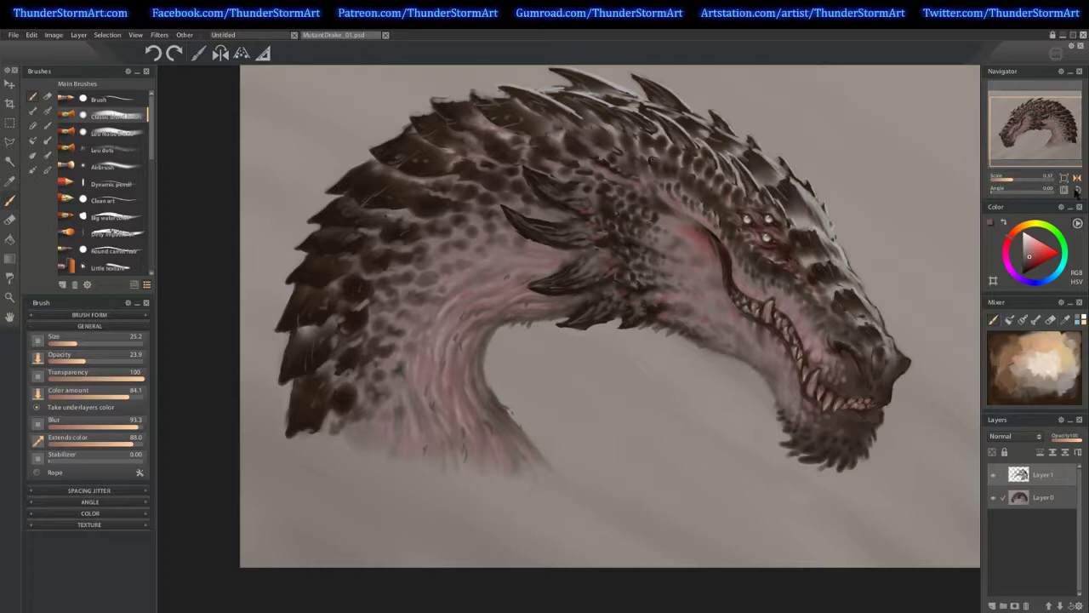
{"action": "left_click", "coordinate": [1010, 181]}
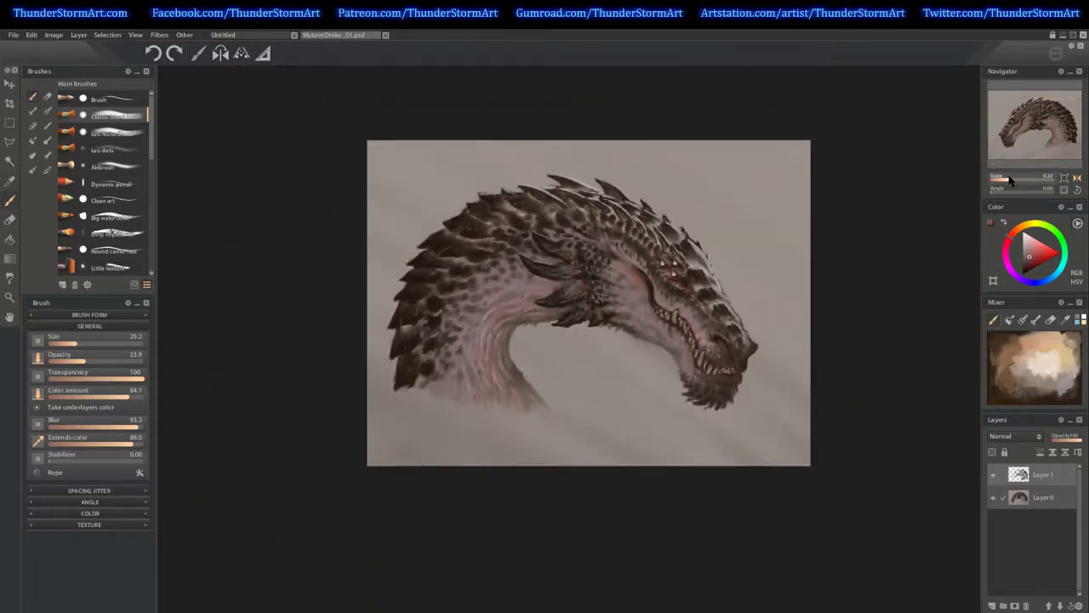